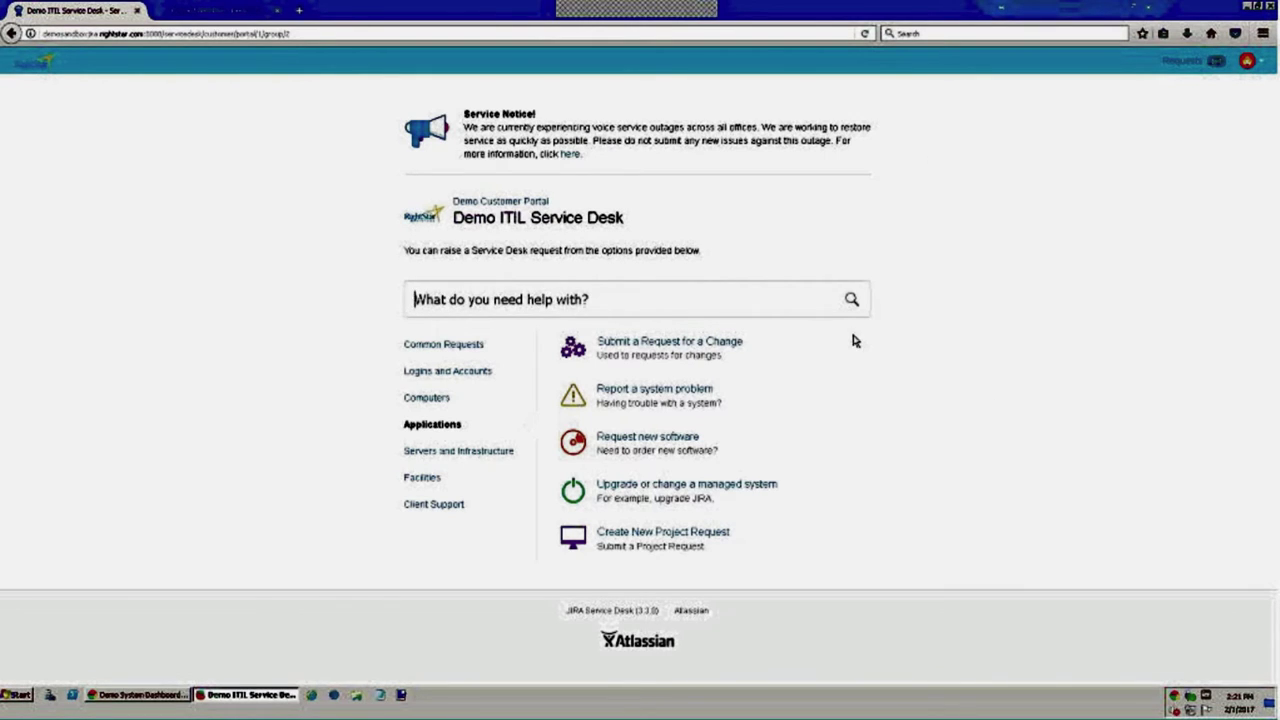
Step: Start a Report a system problem request from Common Requests and summarize the problem as "ADP down"
click(428, 344)
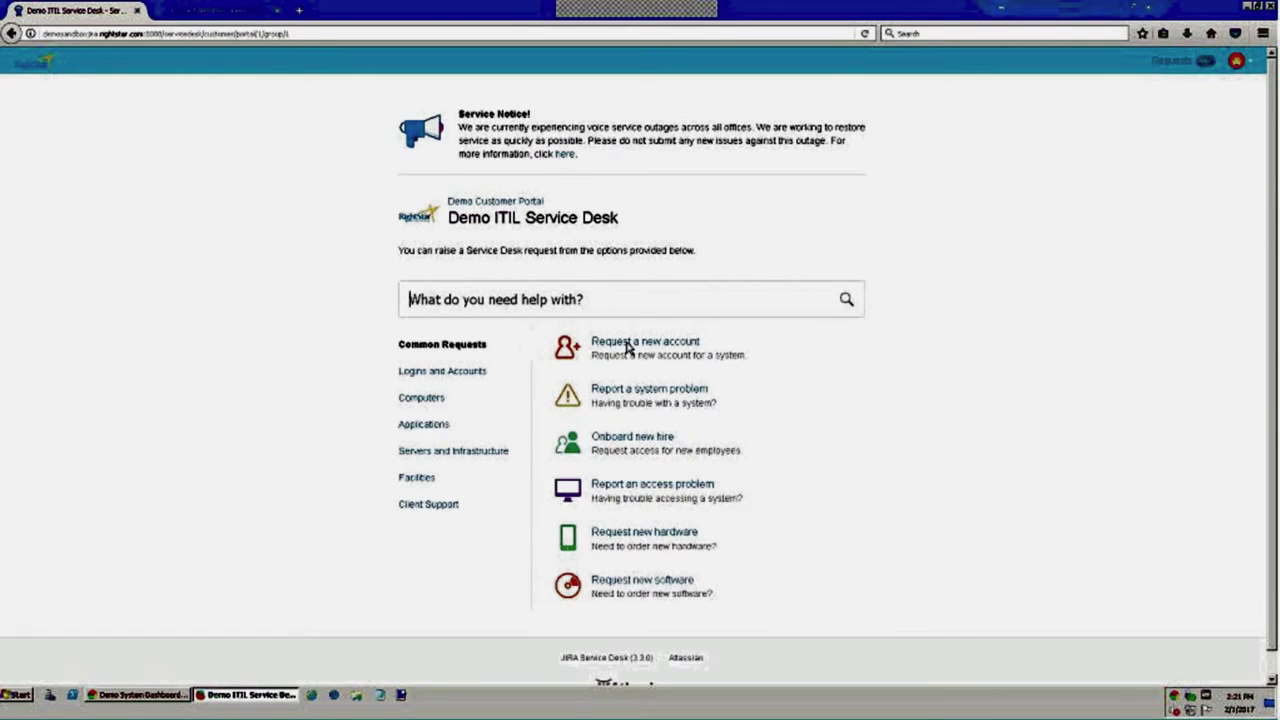
click(650, 394)
text(adp)
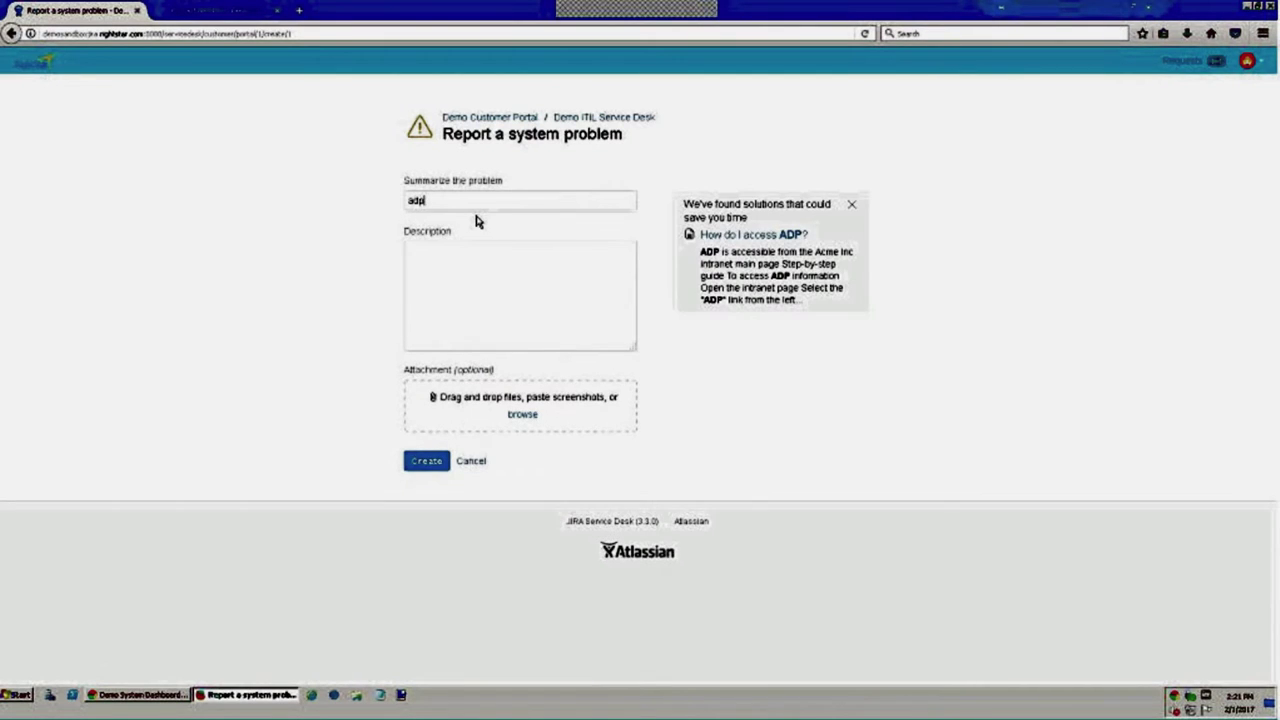
key(BackSpace)
key(BackSpace)
key(BackSpace)
text(c)
key(BackSpace)
text(ADP down)
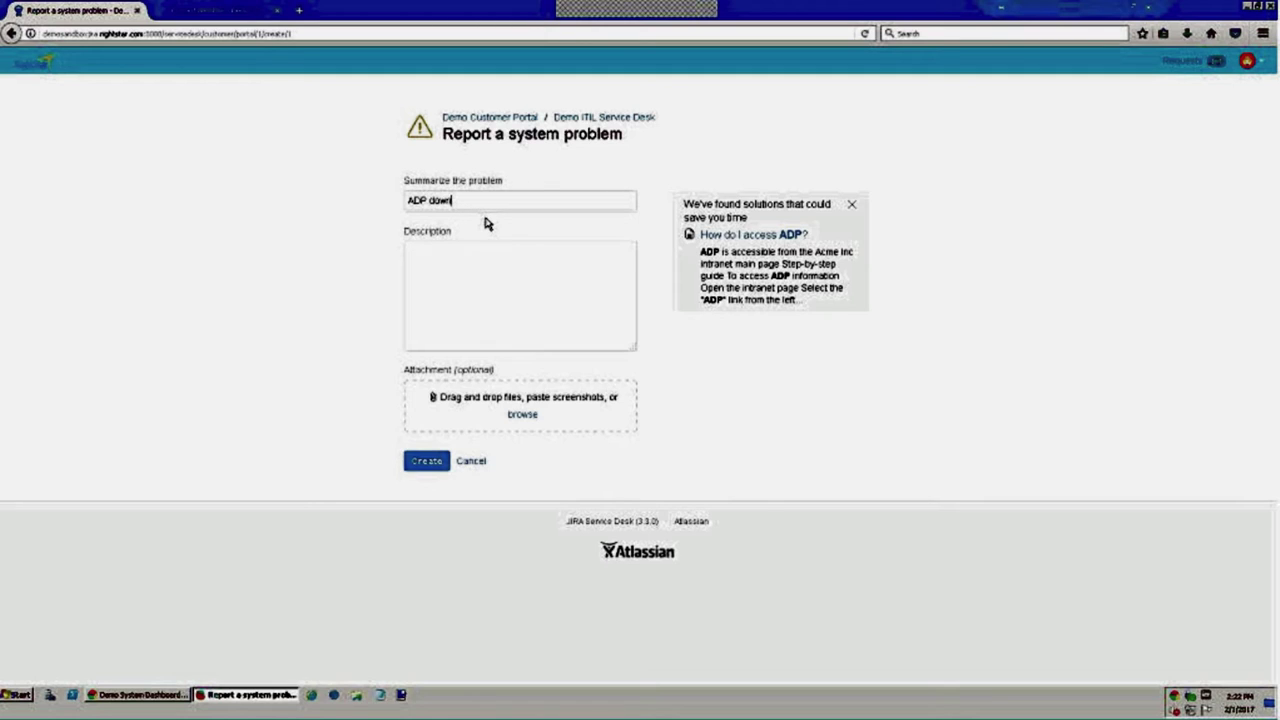
Step: Dismiss the suggested ADP solution and enter "I'm getting a 404 error" as the problem description
click(853, 209)
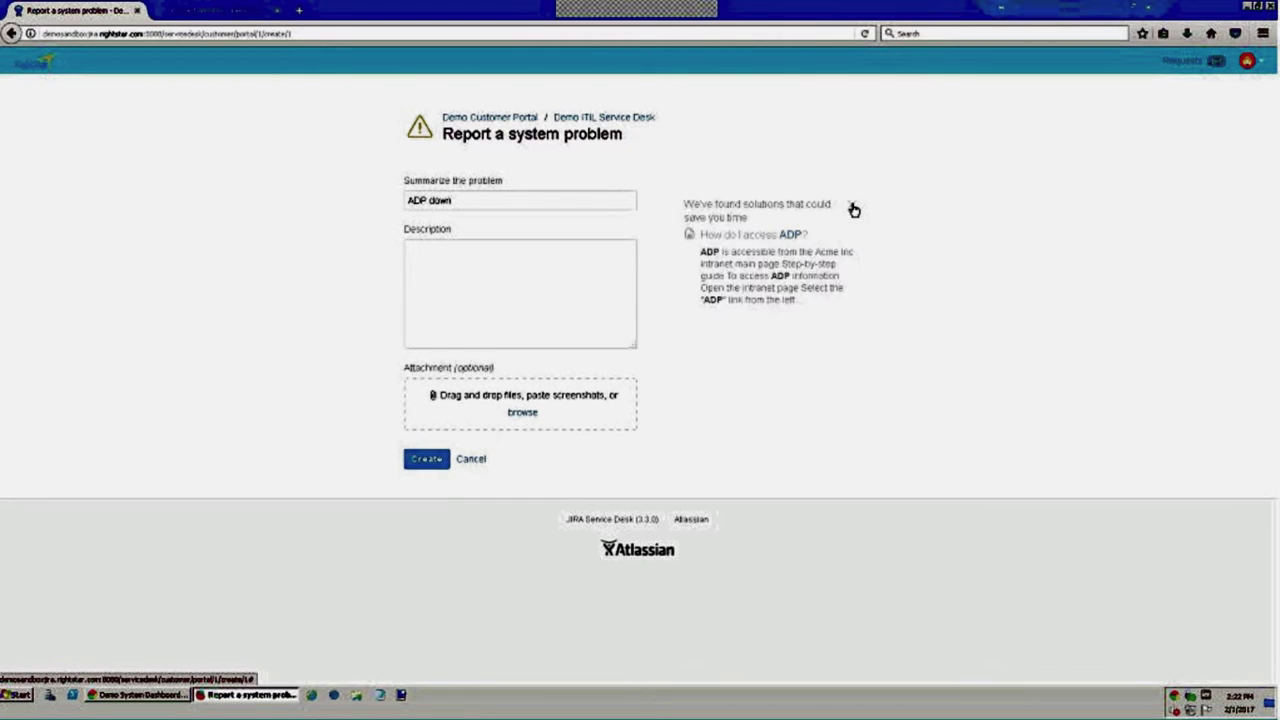
click(482, 204)
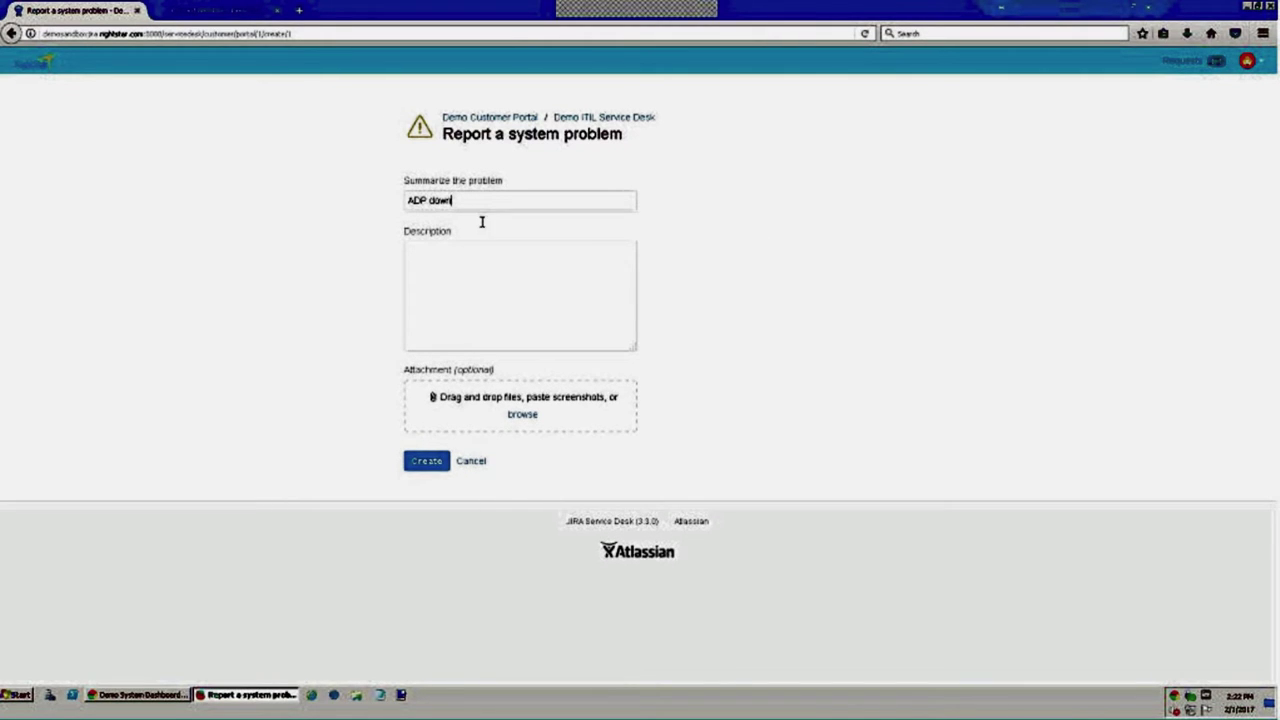
click(467, 312)
text(W)
key(BackSpace)
text(I'm getting a 404 erro)
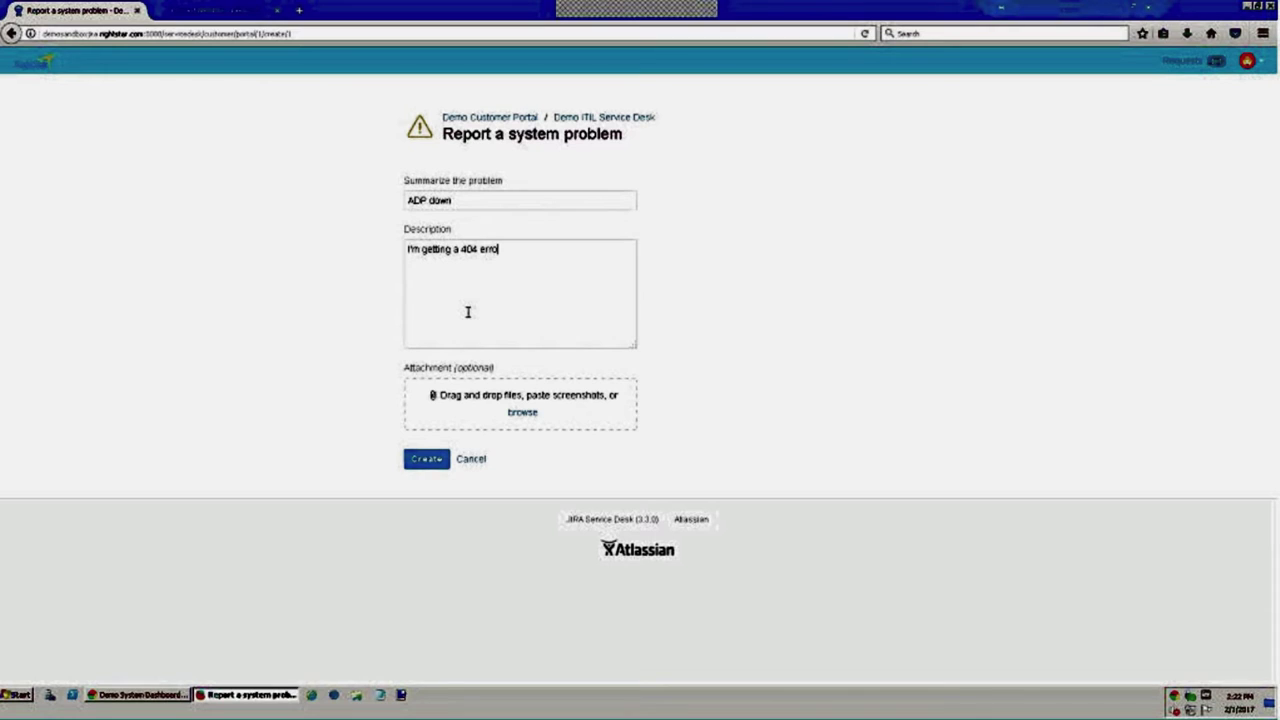
text(r)
Step: Paste a screenshot into the problem report's attachments and remove it again
click(522, 413)
click(592, 341)
key(ctrl+v)
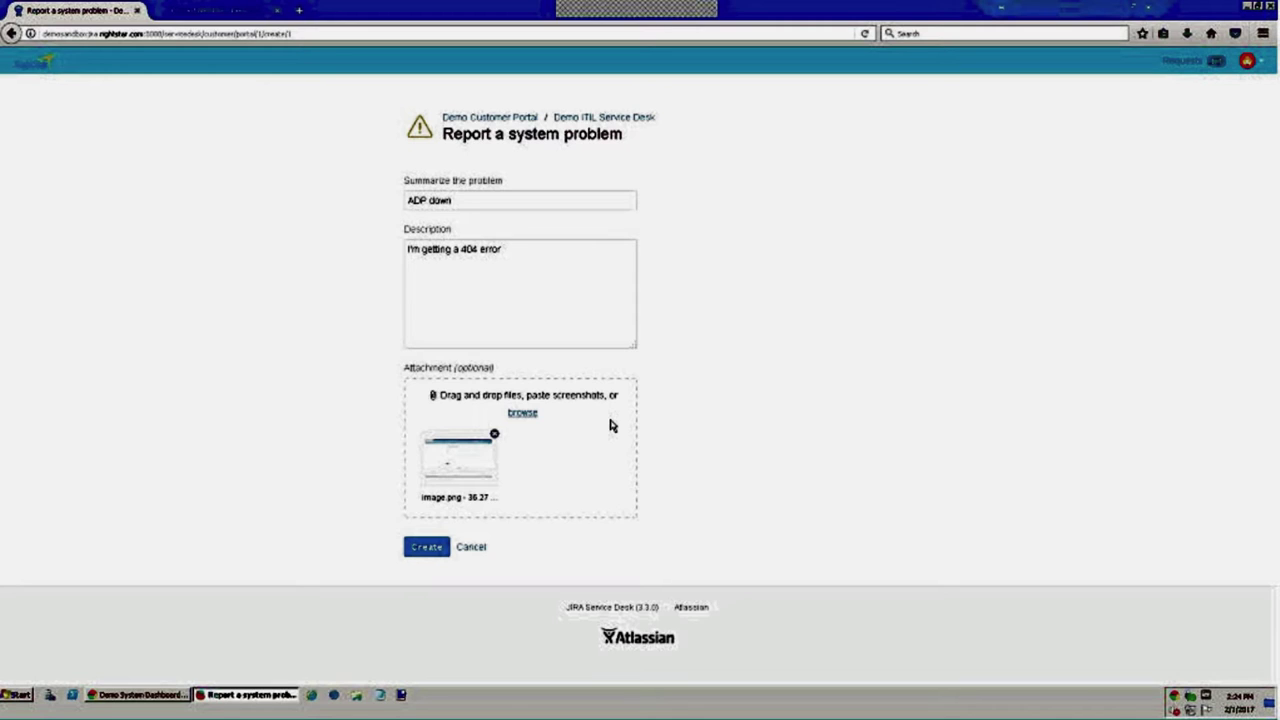
click(495, 437)
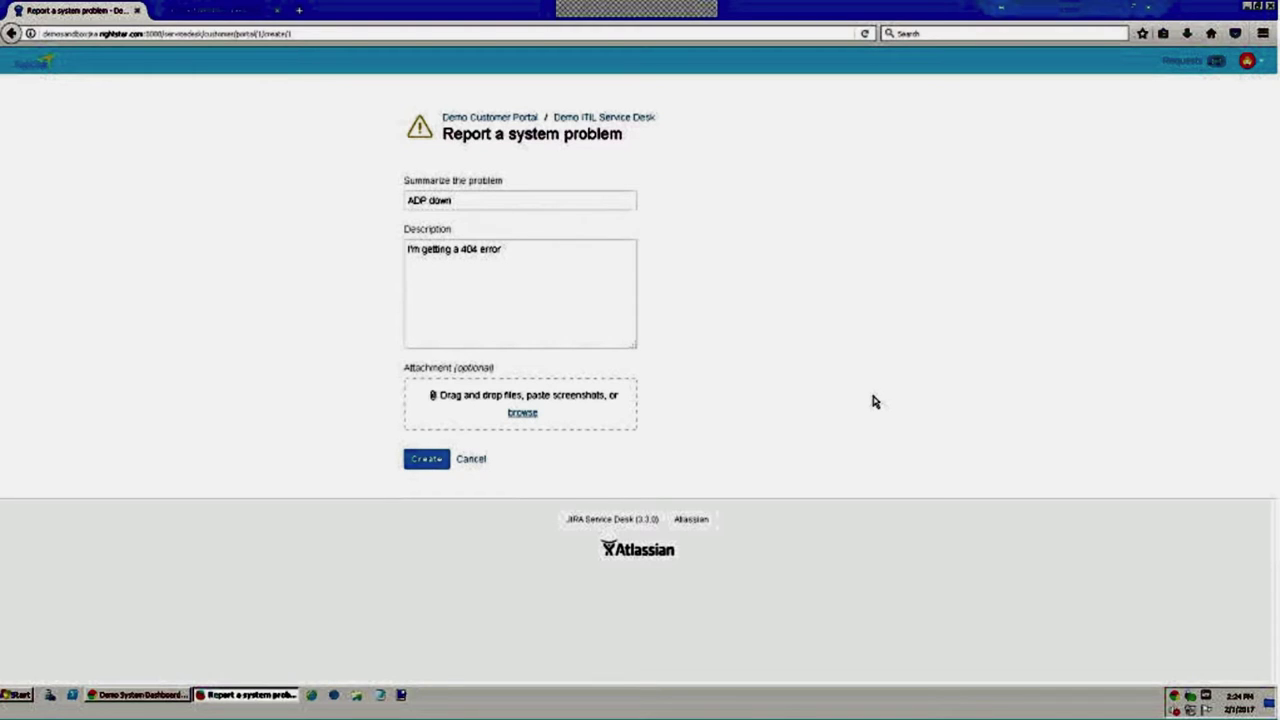
Step: Submit the ADP problem report and check the new request's reference number and description
click(428, 460)
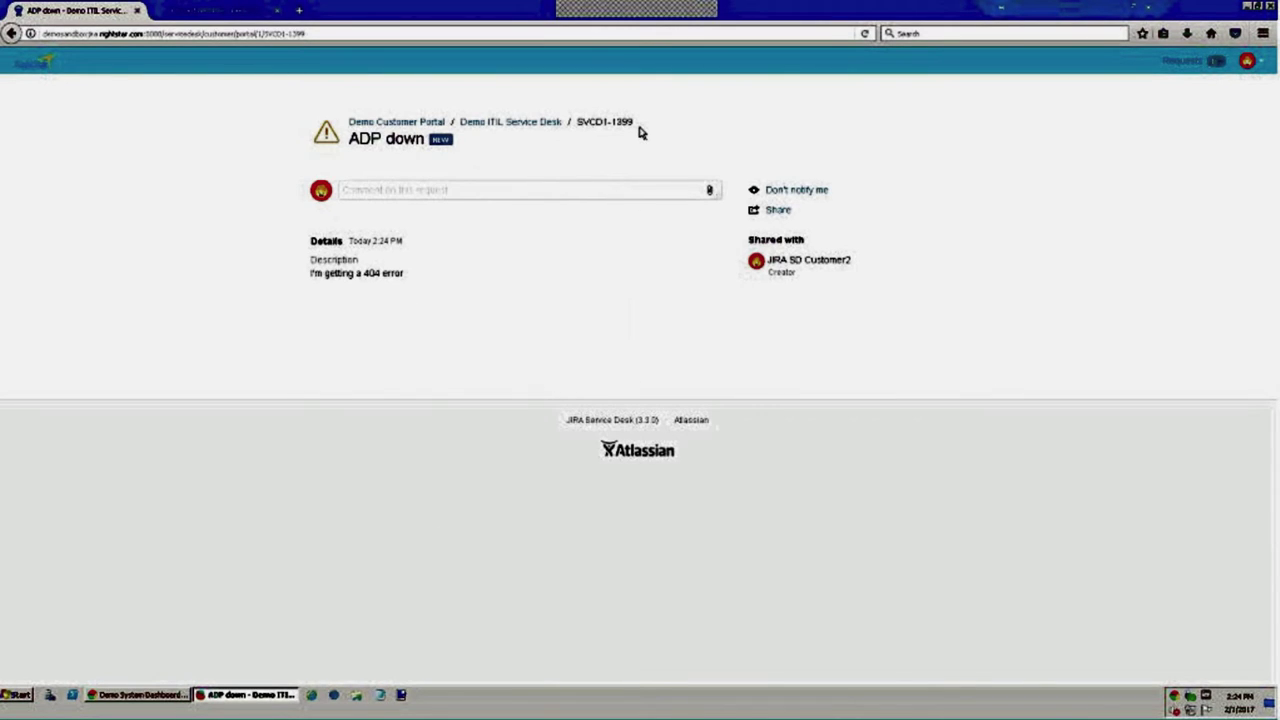
drag(637, 129, 610, 122)
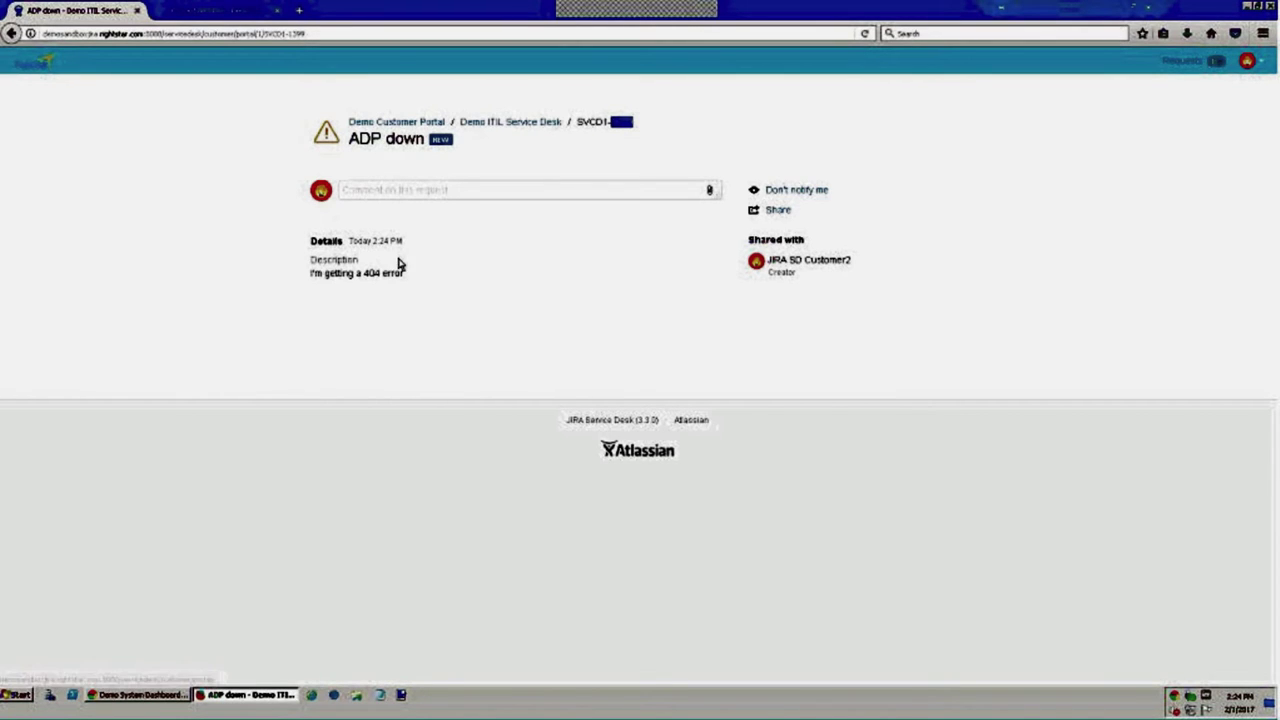
drag(409, 277, 296, 285)
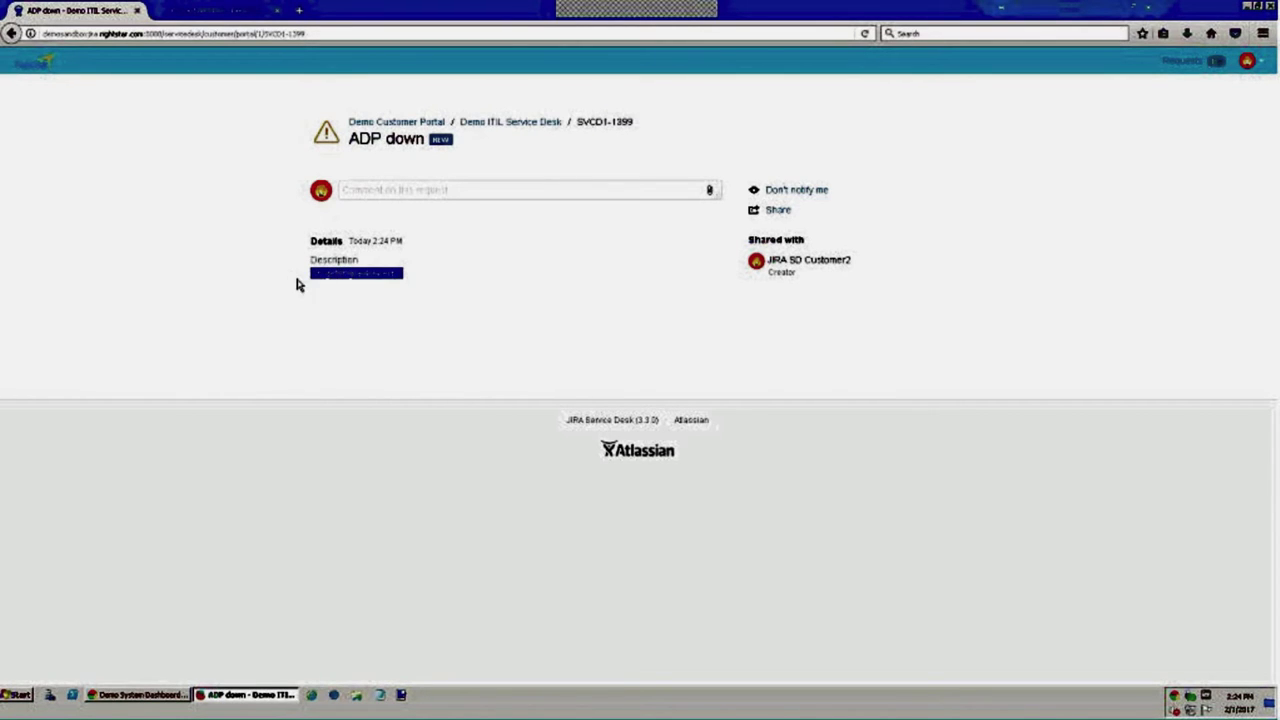
click(558, 380)
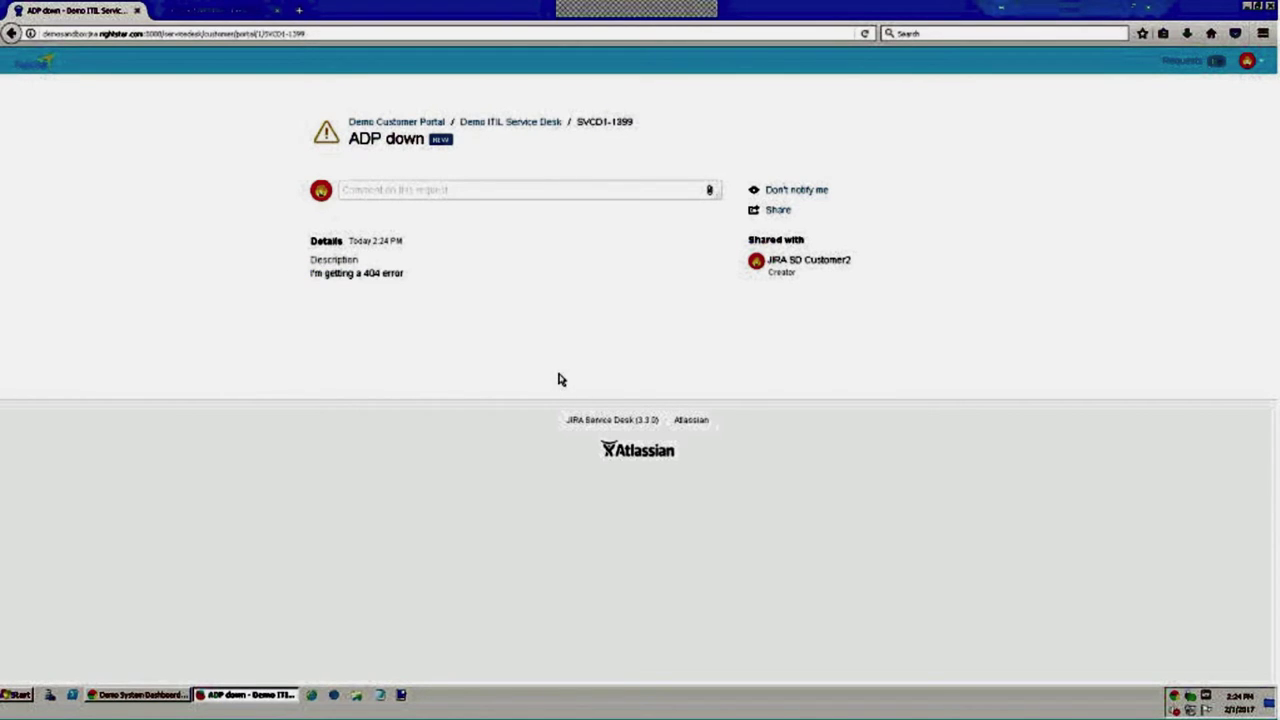
Step: Add the comment "I need this asap because I need to do my taxes" to the ADP down request
click(506, 190)
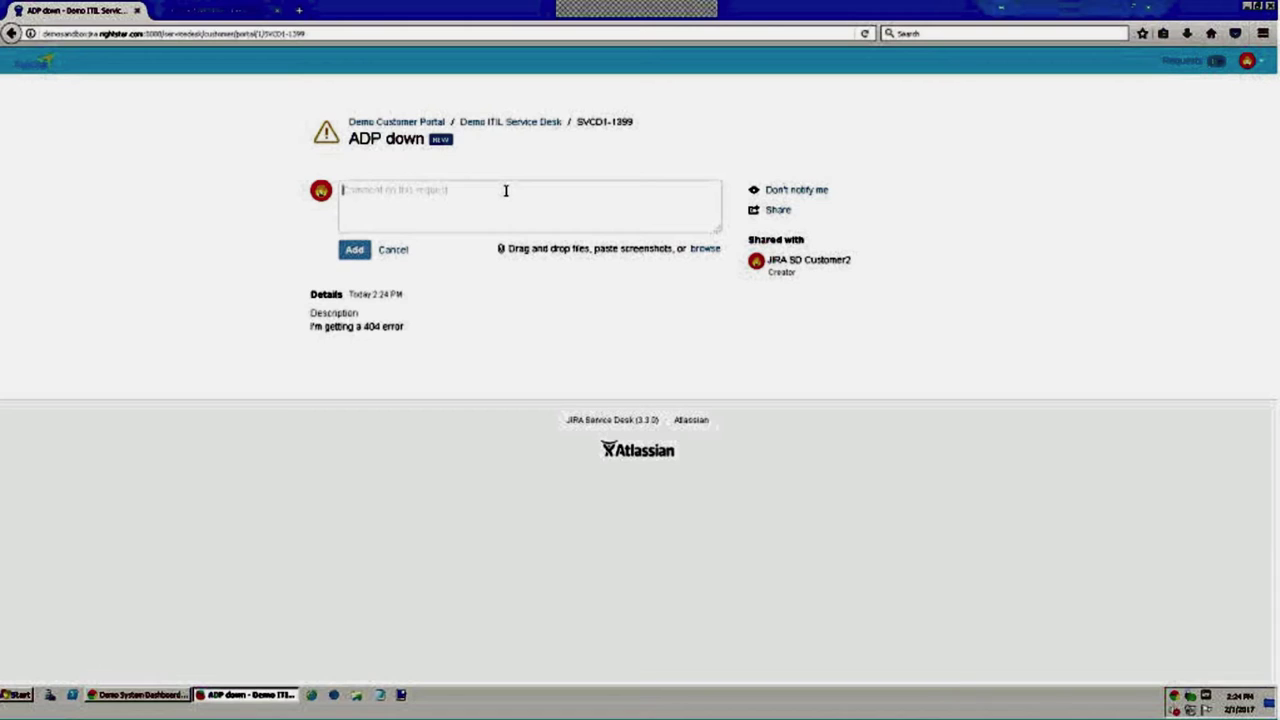
text(I need this)
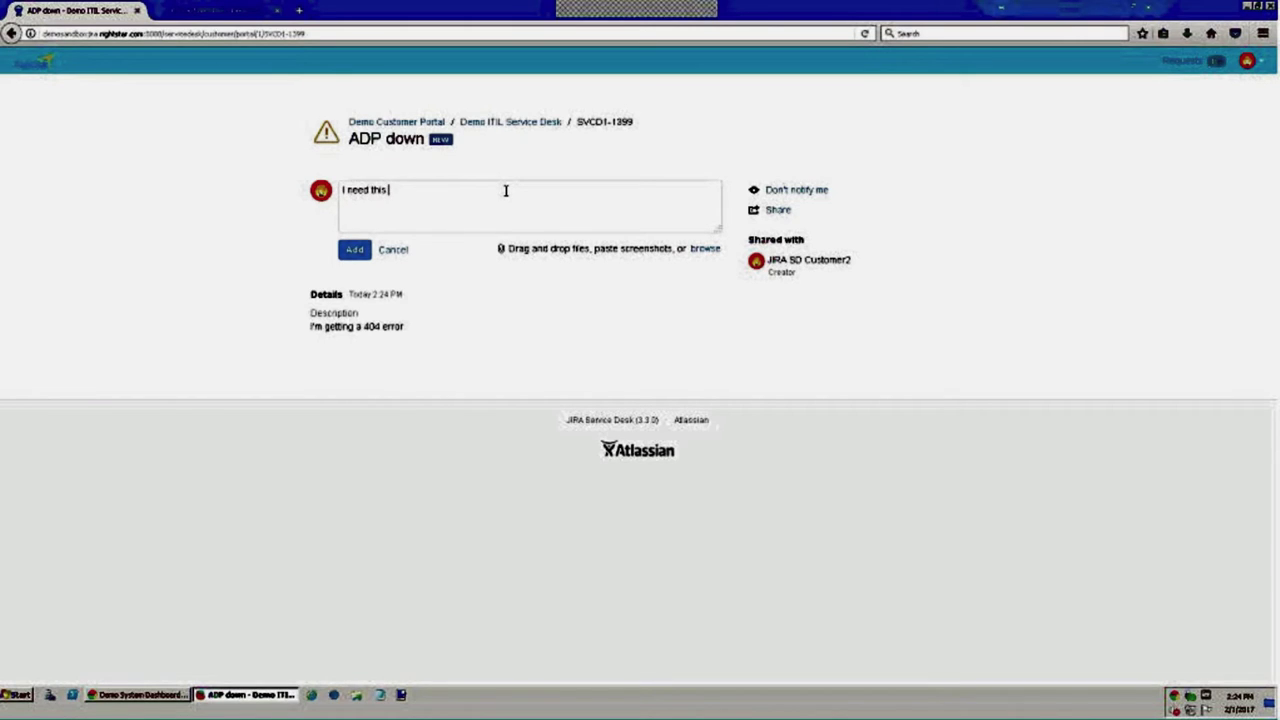
text( asap because I need to d m)
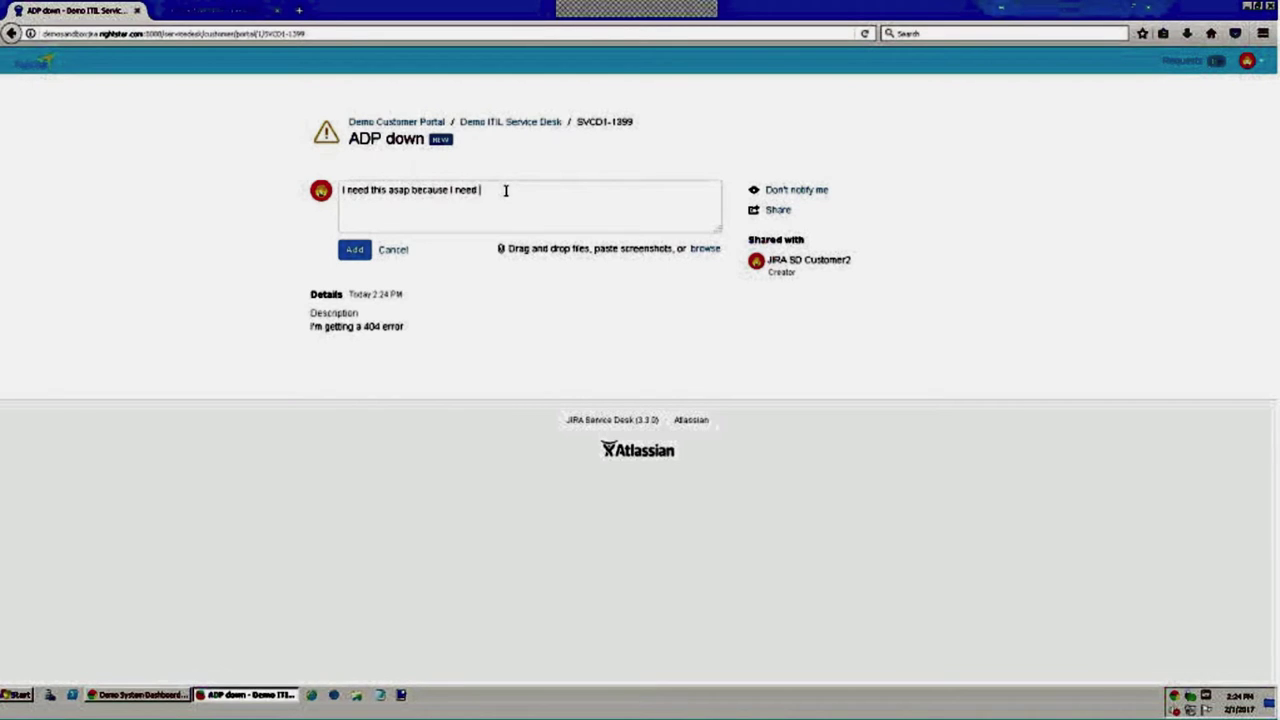
key(BackSpace)
key(BackSpace)
key(BackSpace)
text(do my taxes)
click(353, 253)
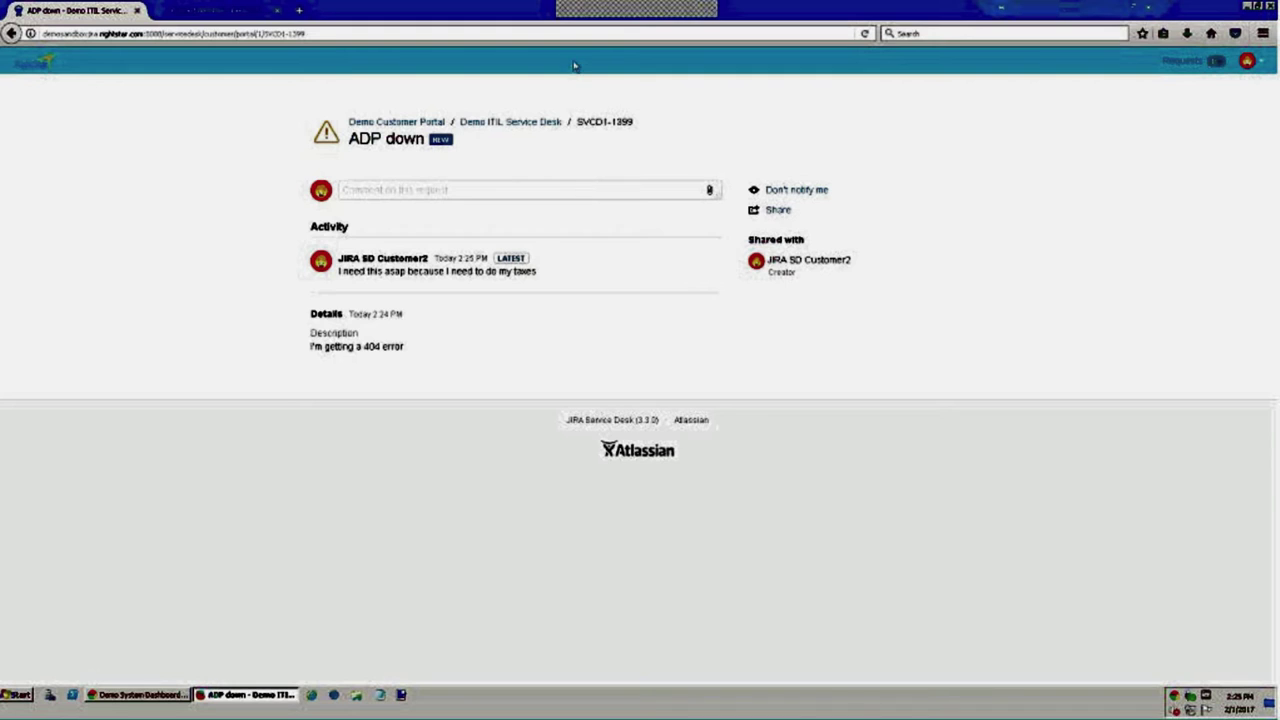
Step: Return to the Demo ITIL Service Desk, open the Onboard new hire form from Logins and Accounts, and review its fields
click(531, 122)
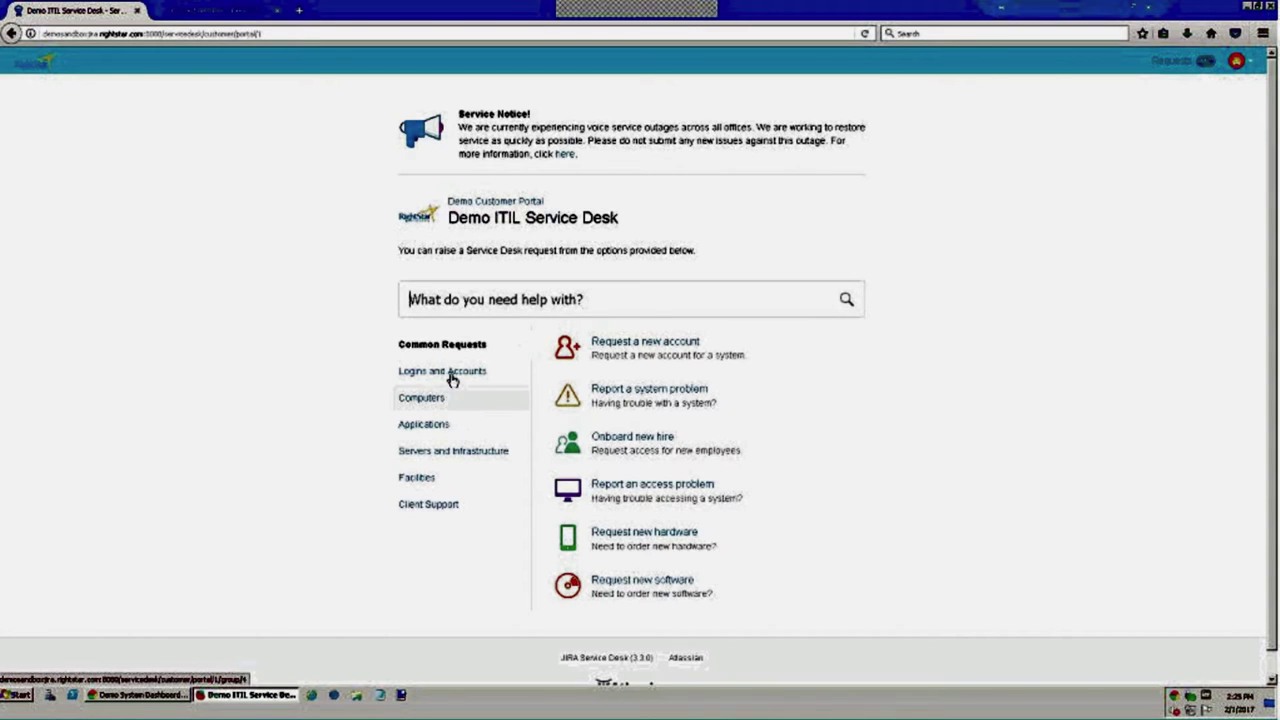
click(448, 372)
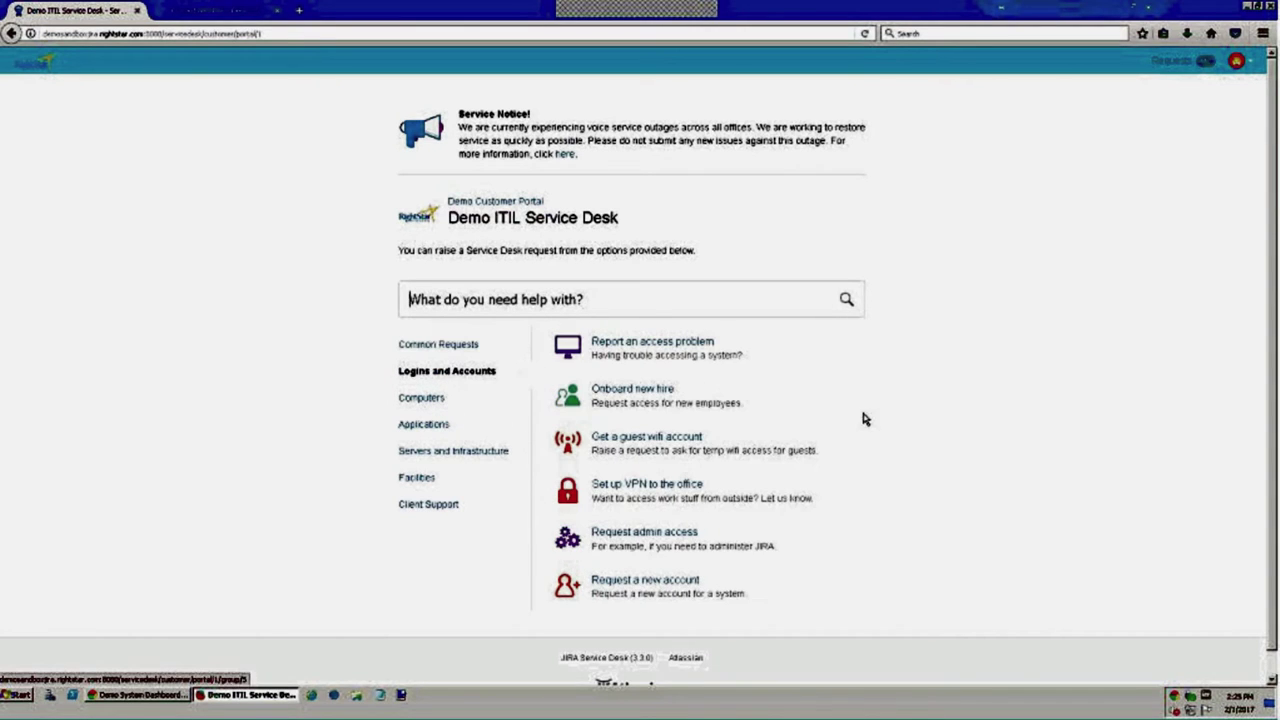
click(628, 392)
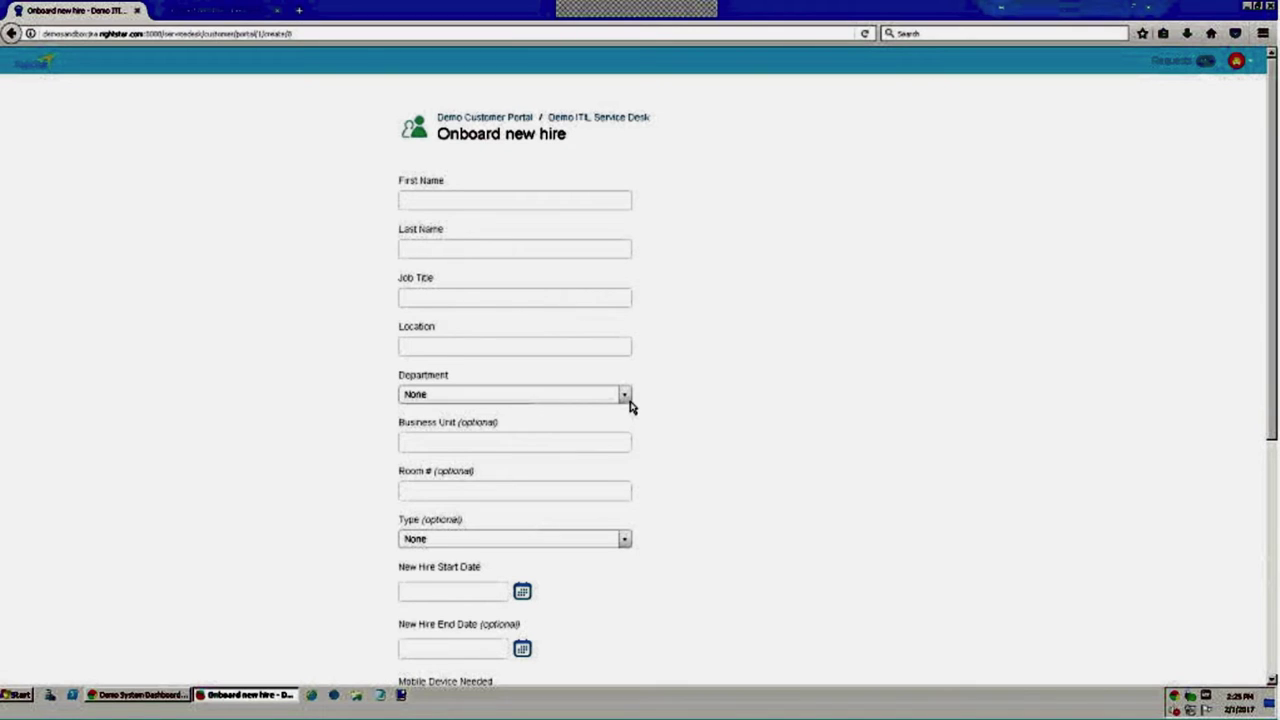
scroll(685, 463, down, 5)
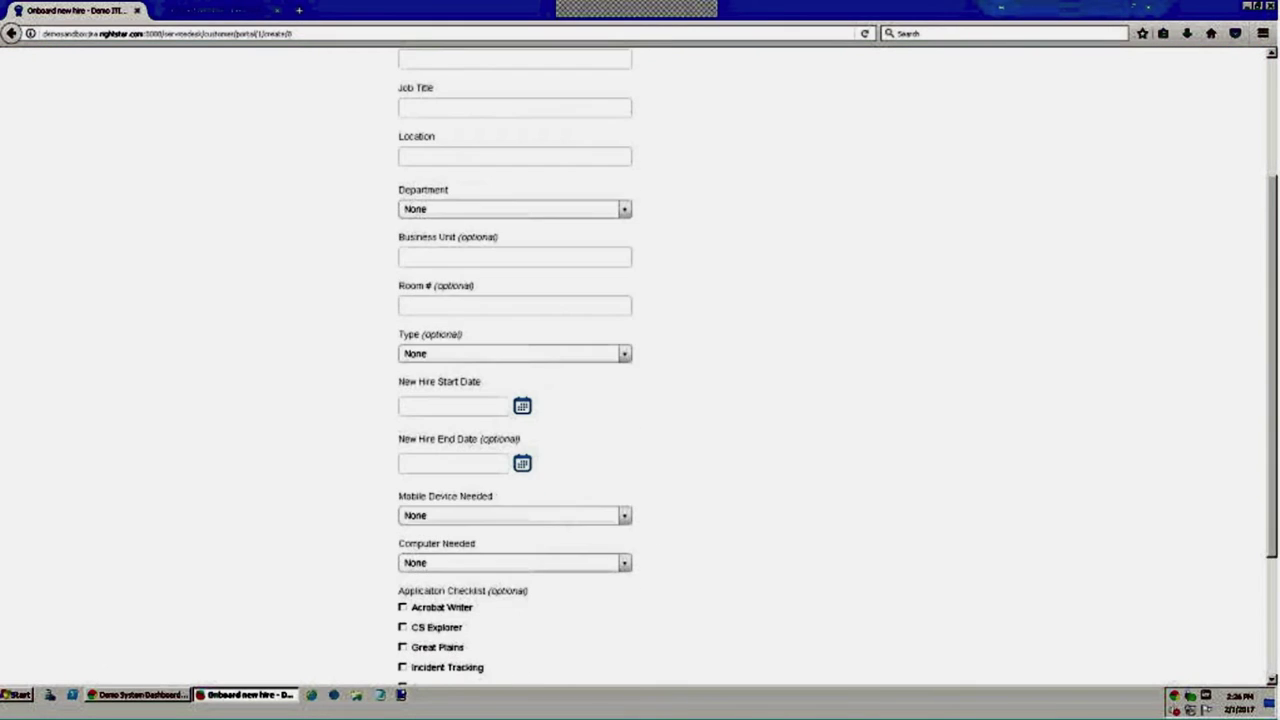
scroll(621, 503, down, 1)
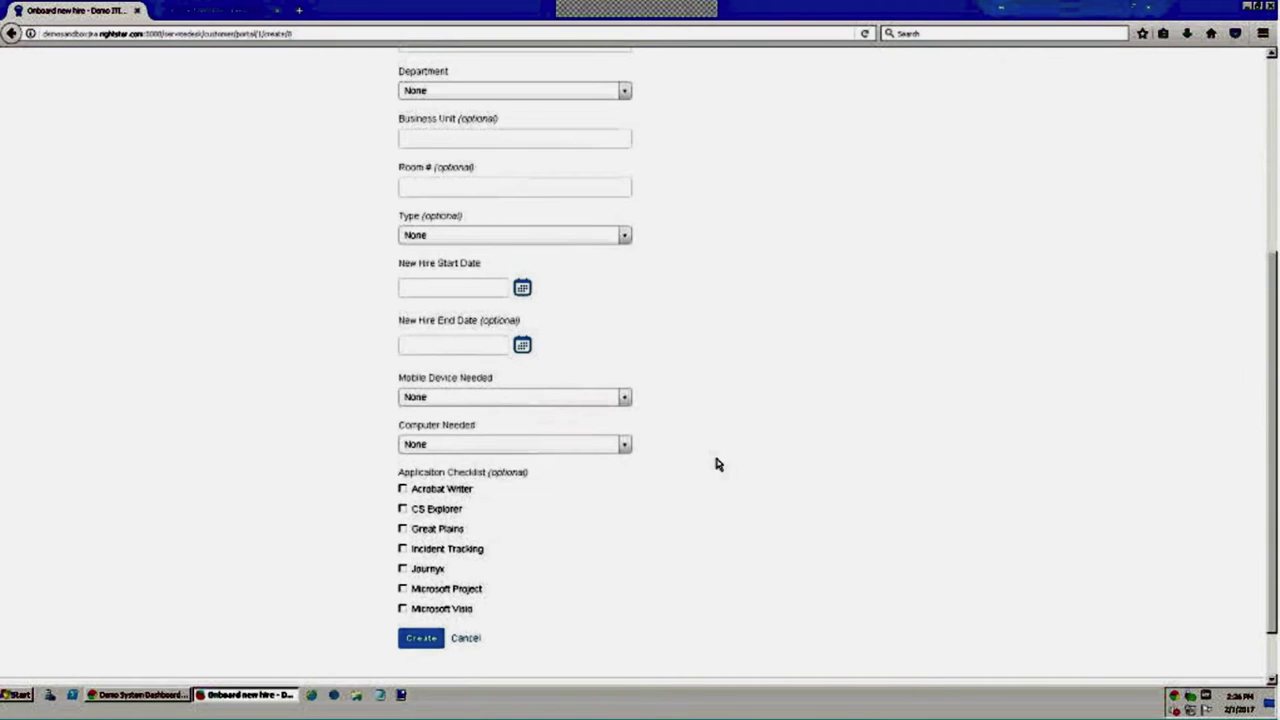
scroll(714, 467, down, 1)
scroll(714, 467, up, 7)
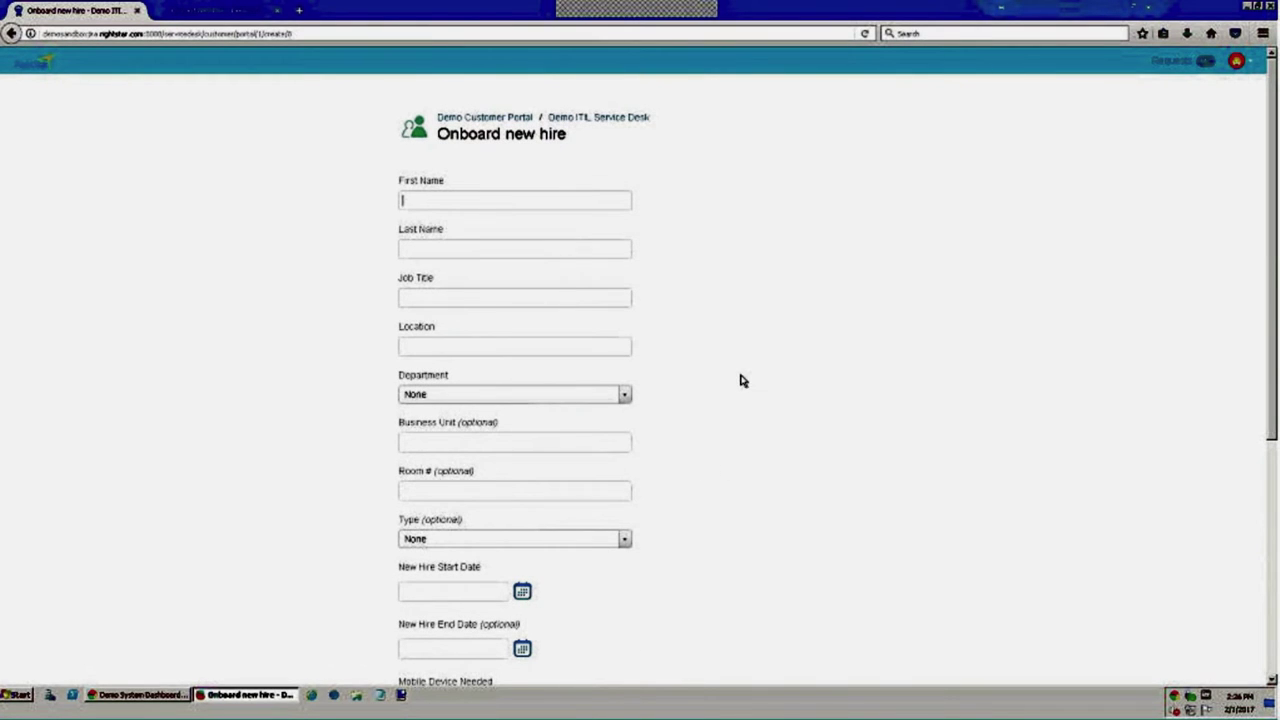
Step: Review the prefilled Onboard new hire form in the other browser tab, keep Laptop as the computer needed, and create the request
click(199, 13)
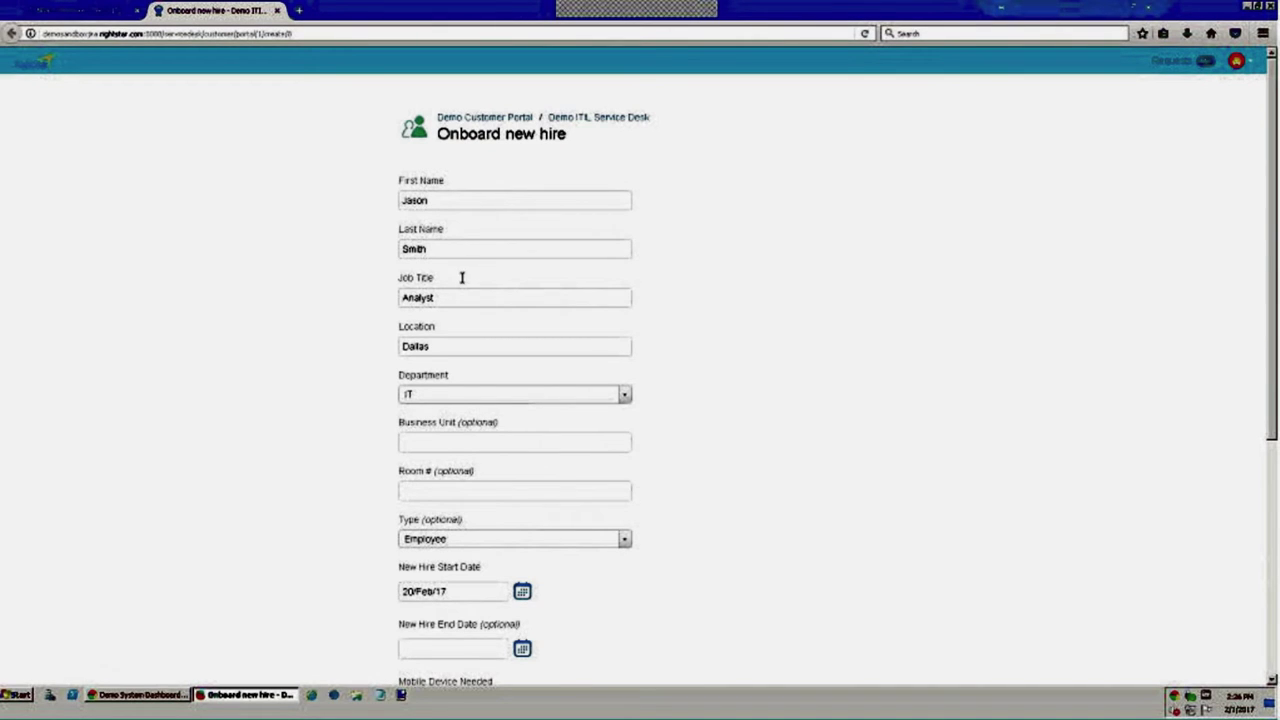
scroll(553, 643, down, 3)
scroll(553, 643, down, 2)
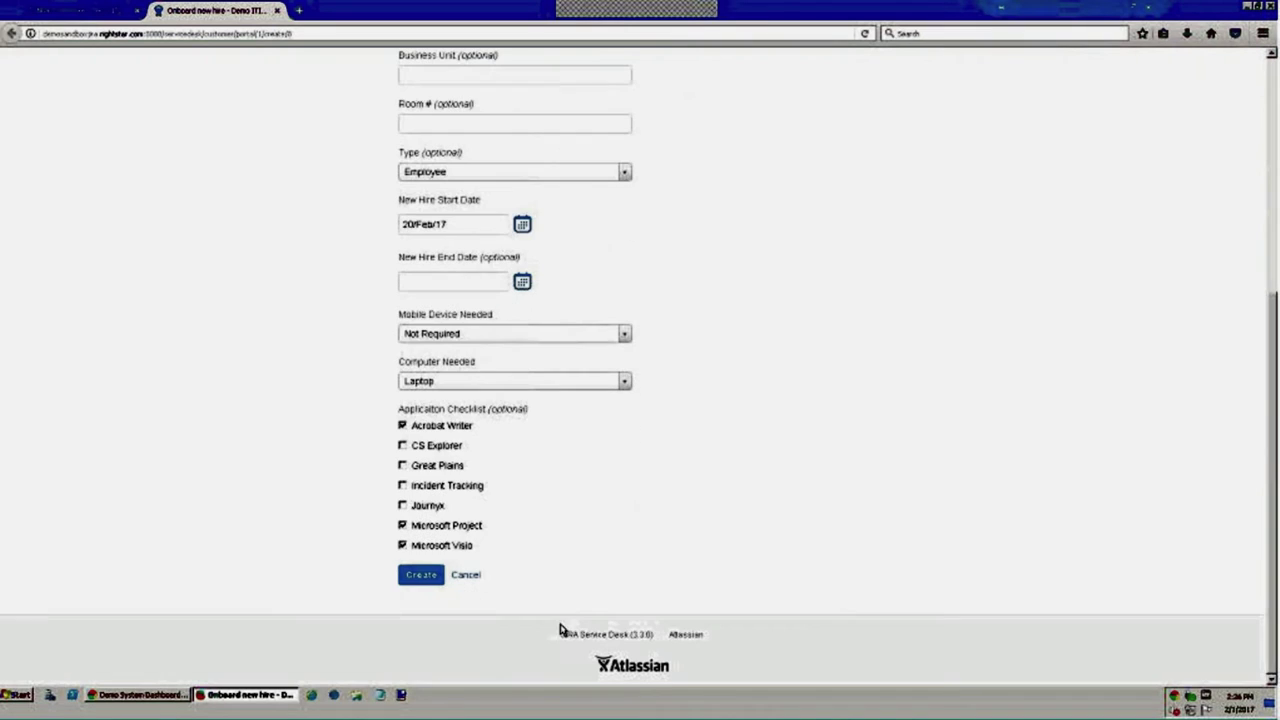
click(625, 386)
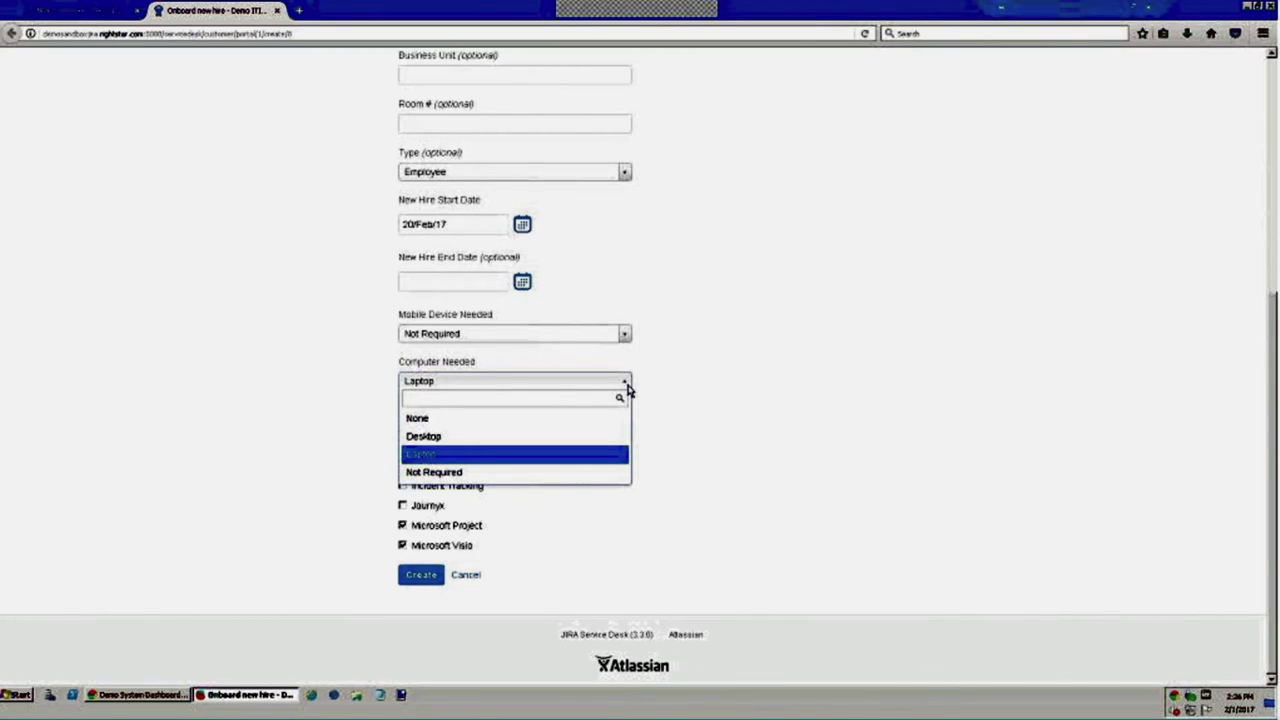
click(626, 387)
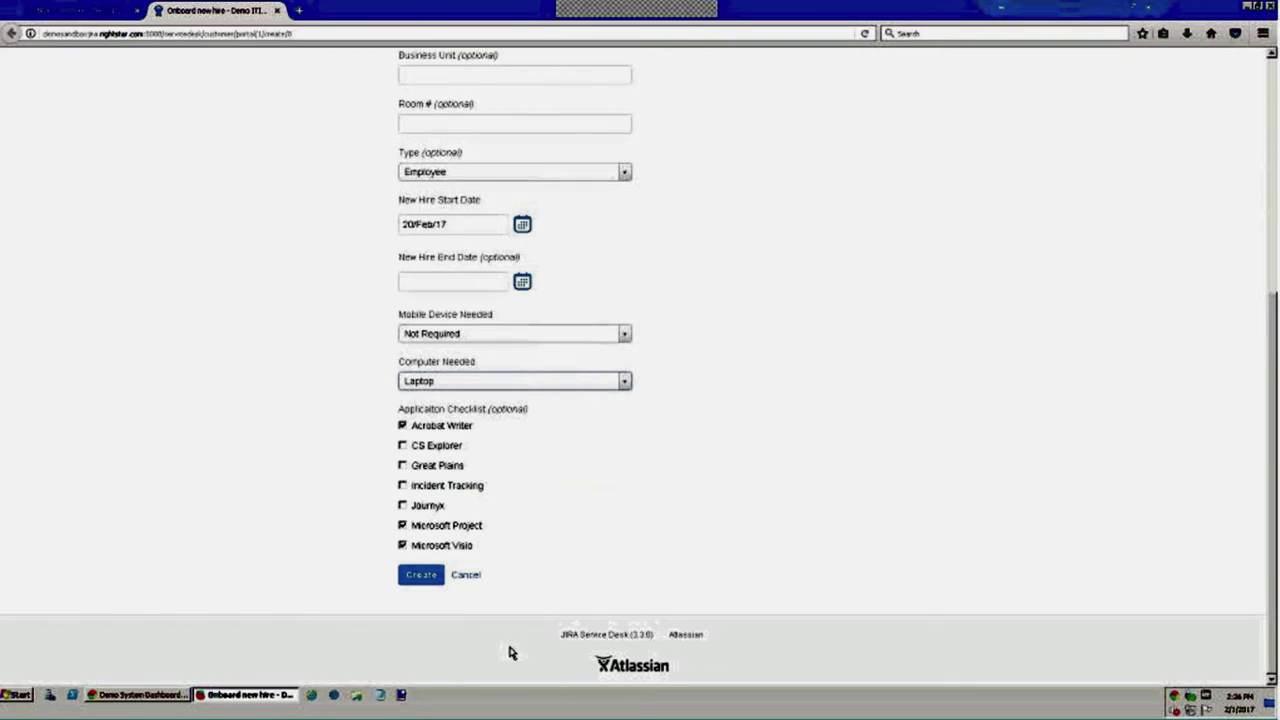
click(430, 578)
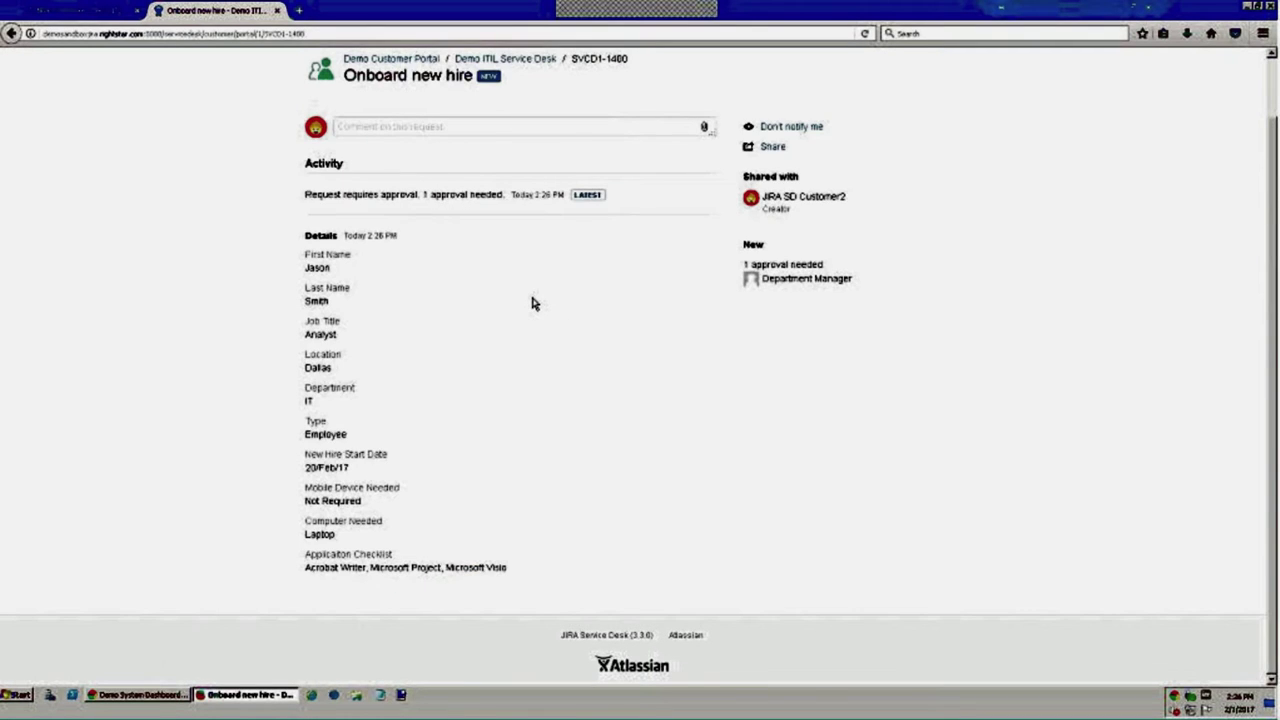
Step: Examine the new onboarding request's approval activity and required approver, and look at the available request lists
scroll(527, 300, up, 1)
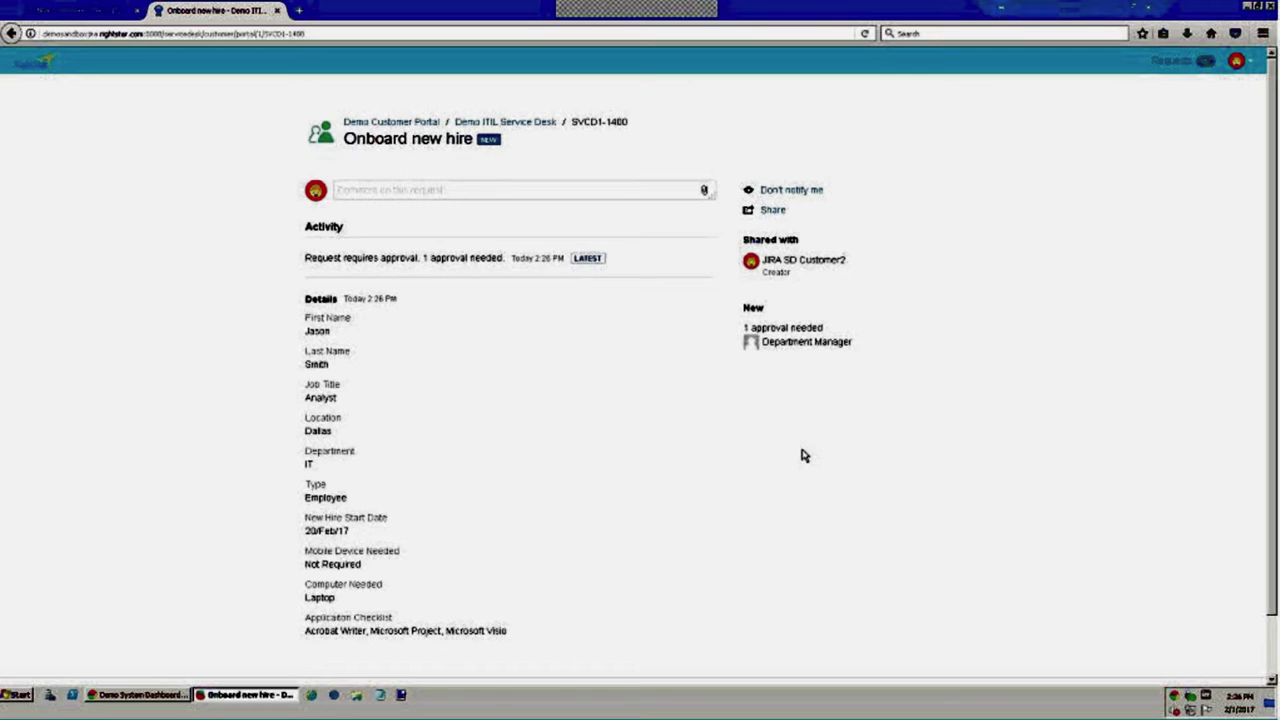
click(1182, 63)
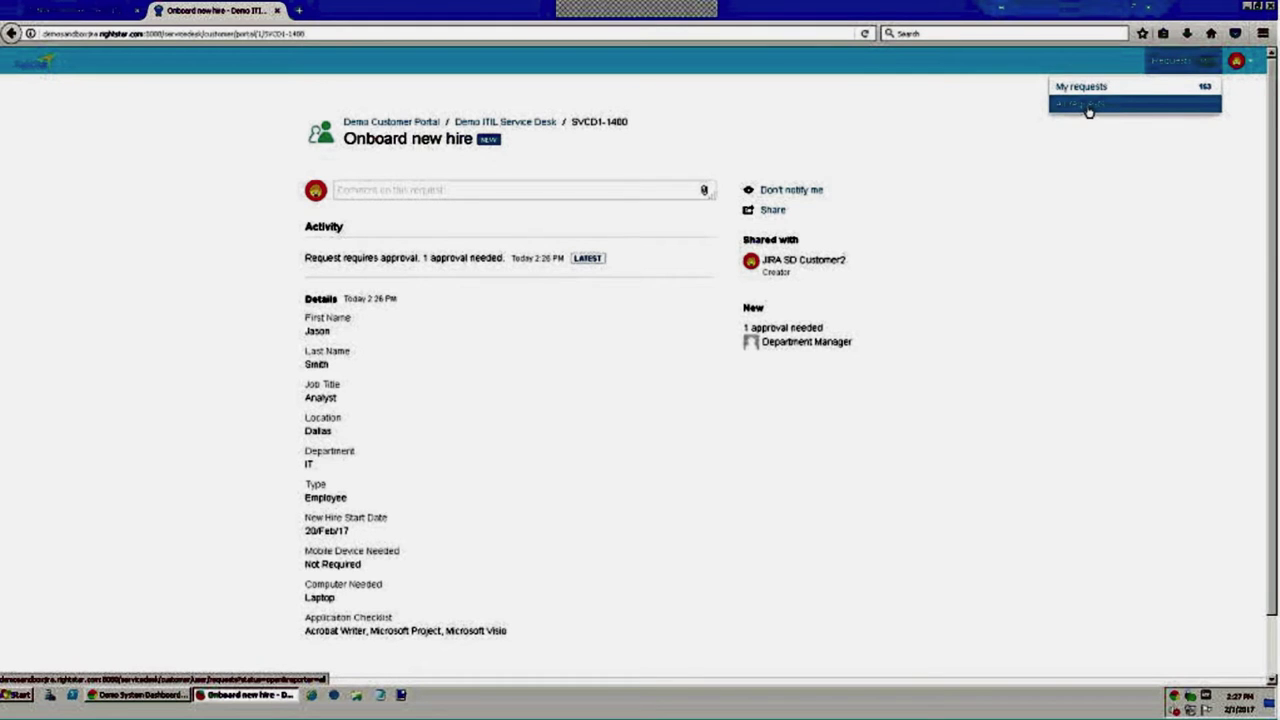
click(1088, 107)
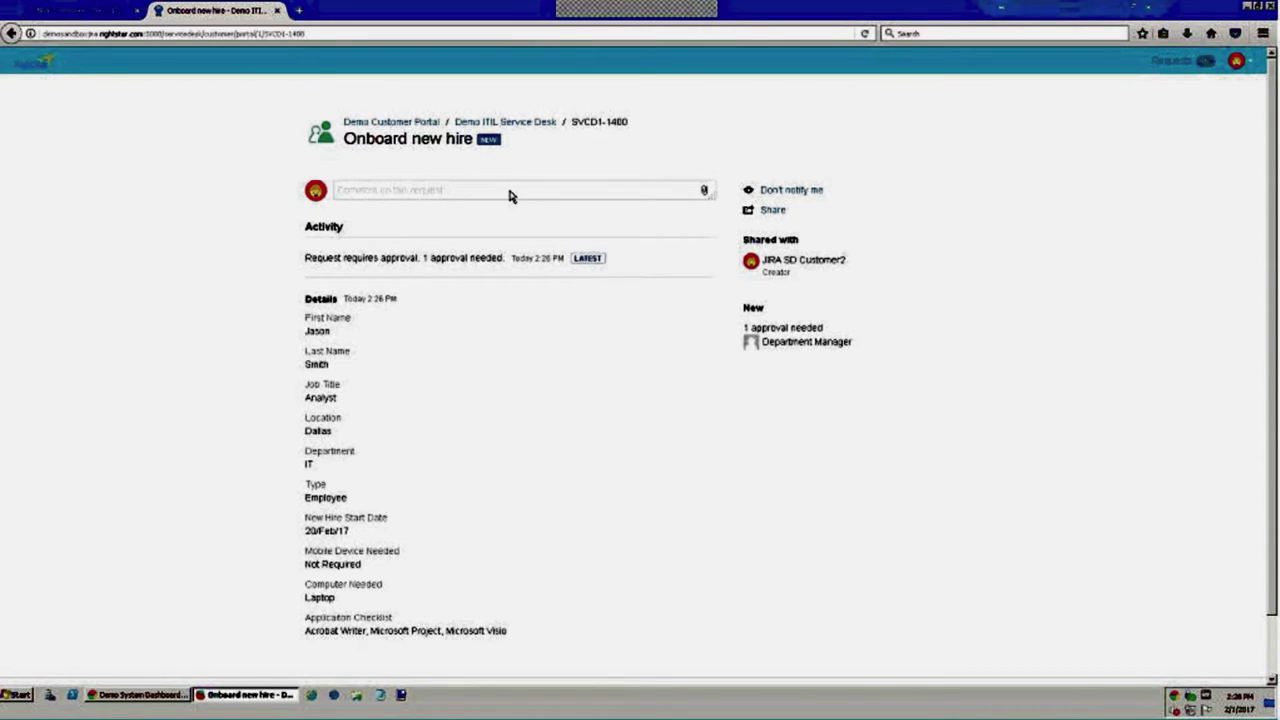
triple_click(308, 258)
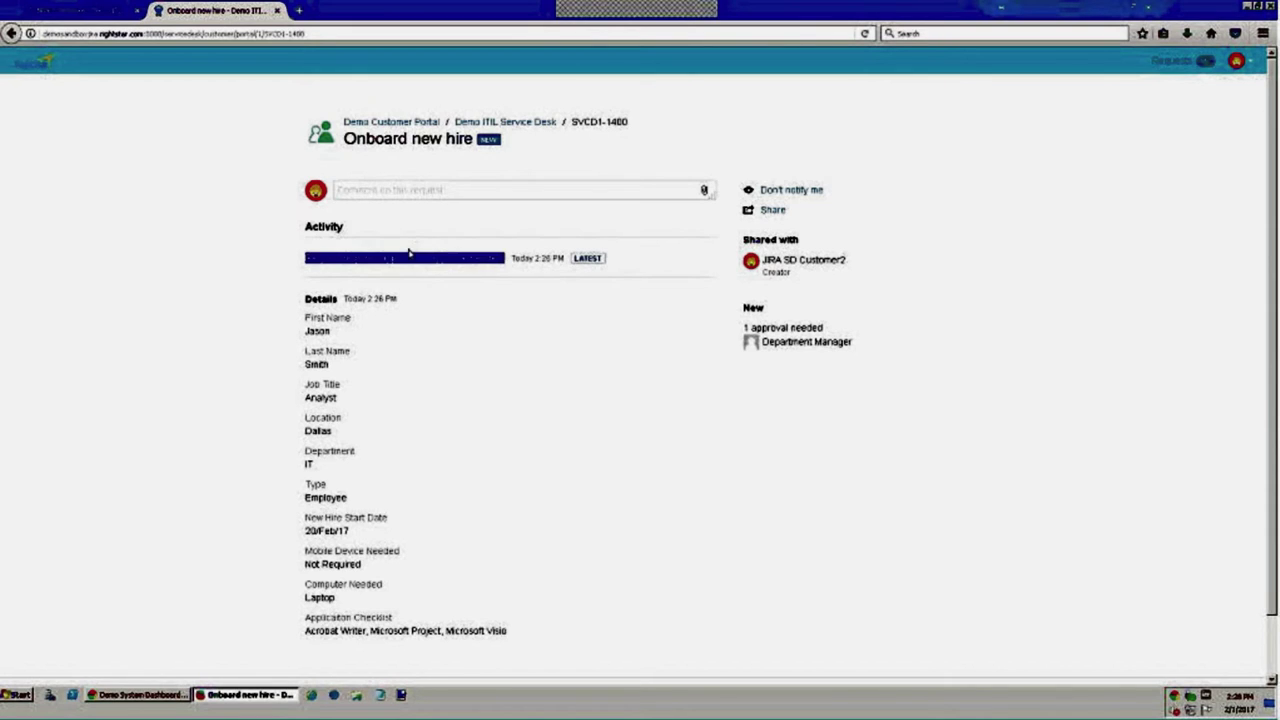
drag(855, 342, 786, 457)
click(786, 457)
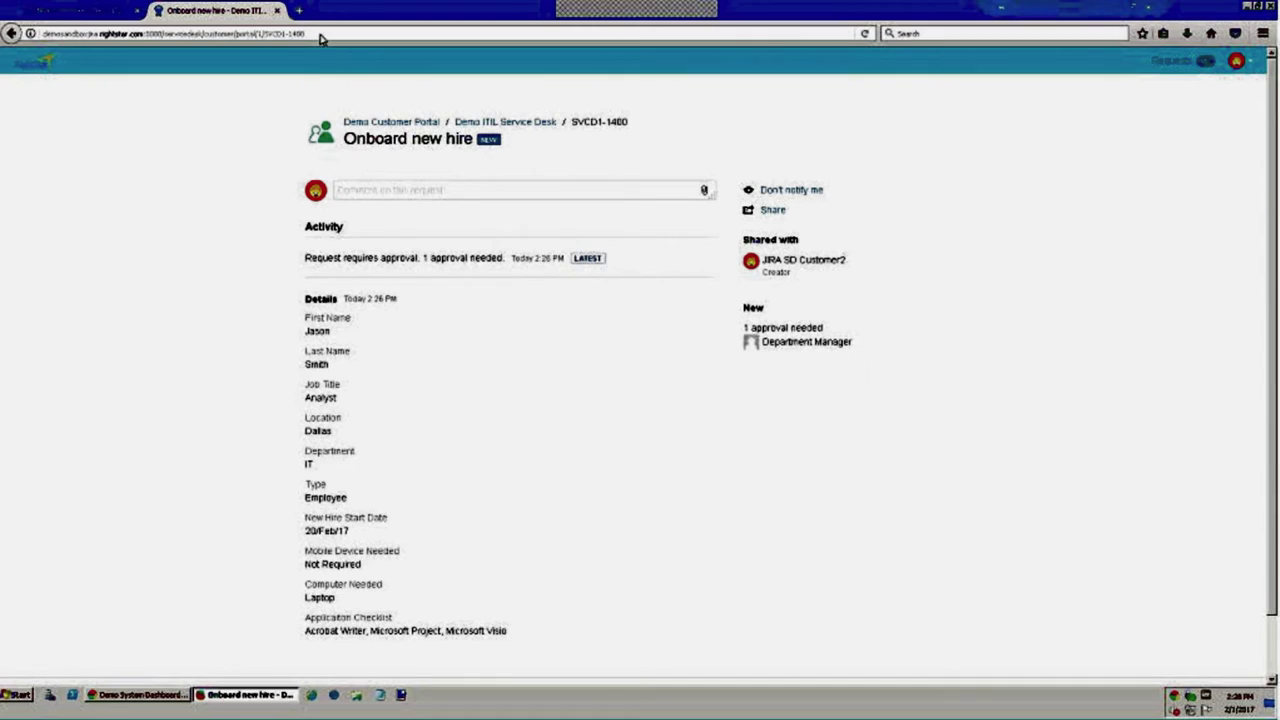
Step: Close the onboarding request's browser tab and return to the Demo ITIL Service Desk portal page
click(277, 10)
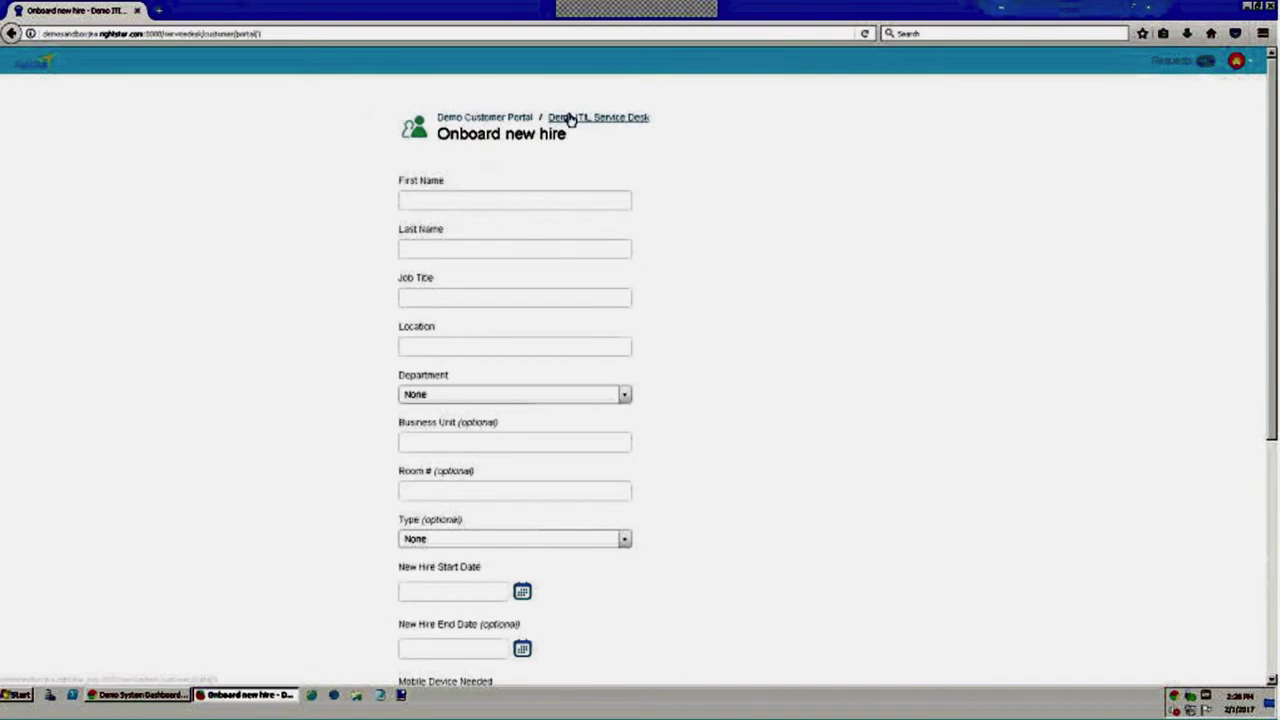
click(570, 119)
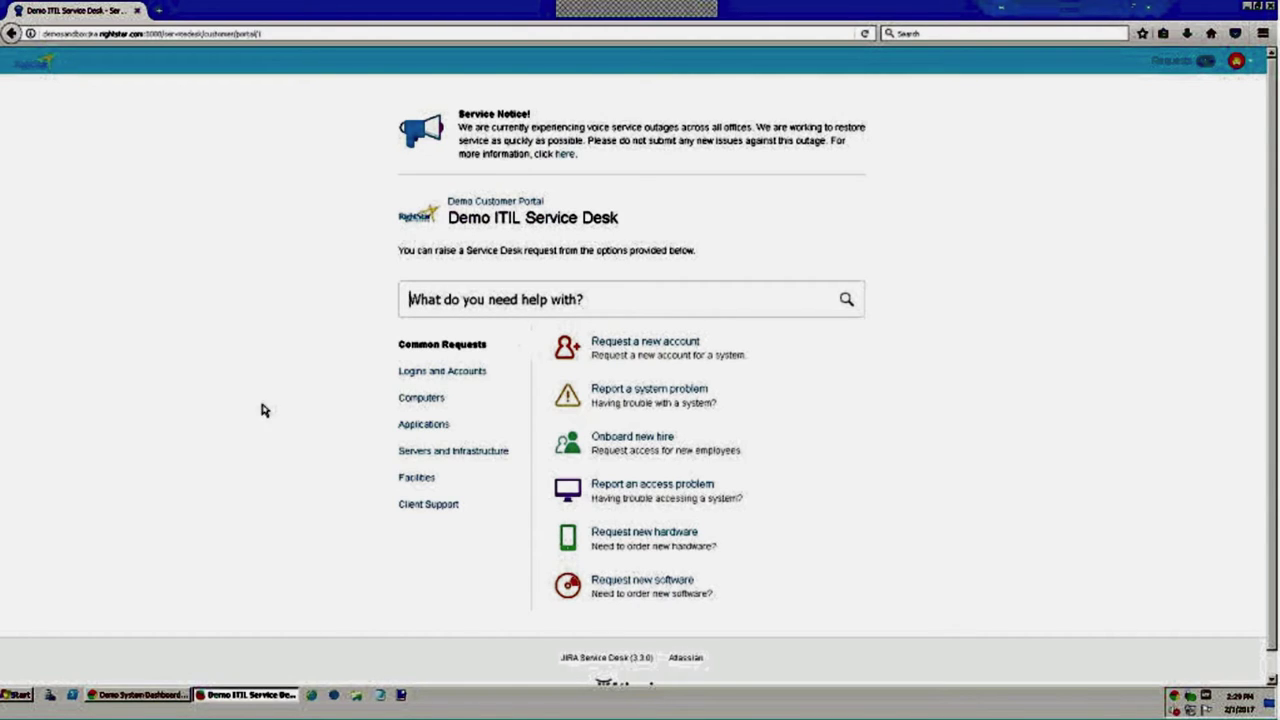
mouse_move(133, 702)
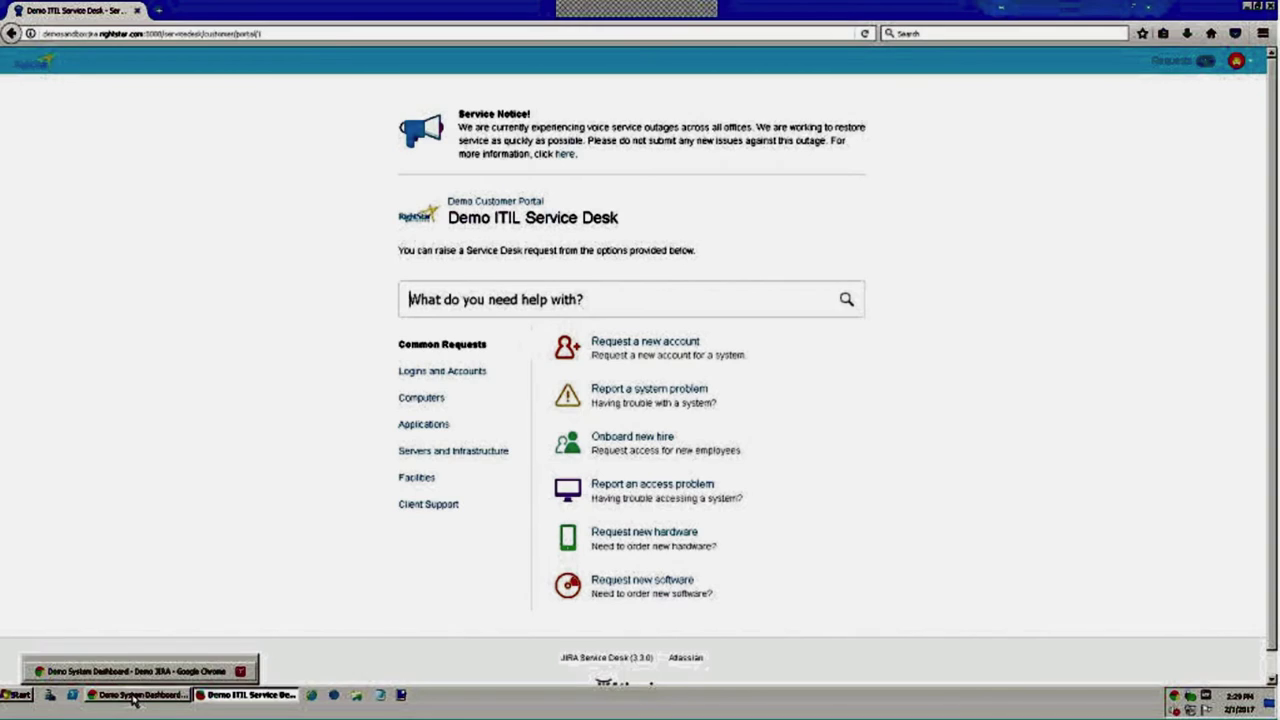
Step: Switch to Google Chrome and examine the Demo System Dashboard's gadgets, including issue statistics, heat map, pie charts, created versus resolved chart and activity stream
click(133, 700)
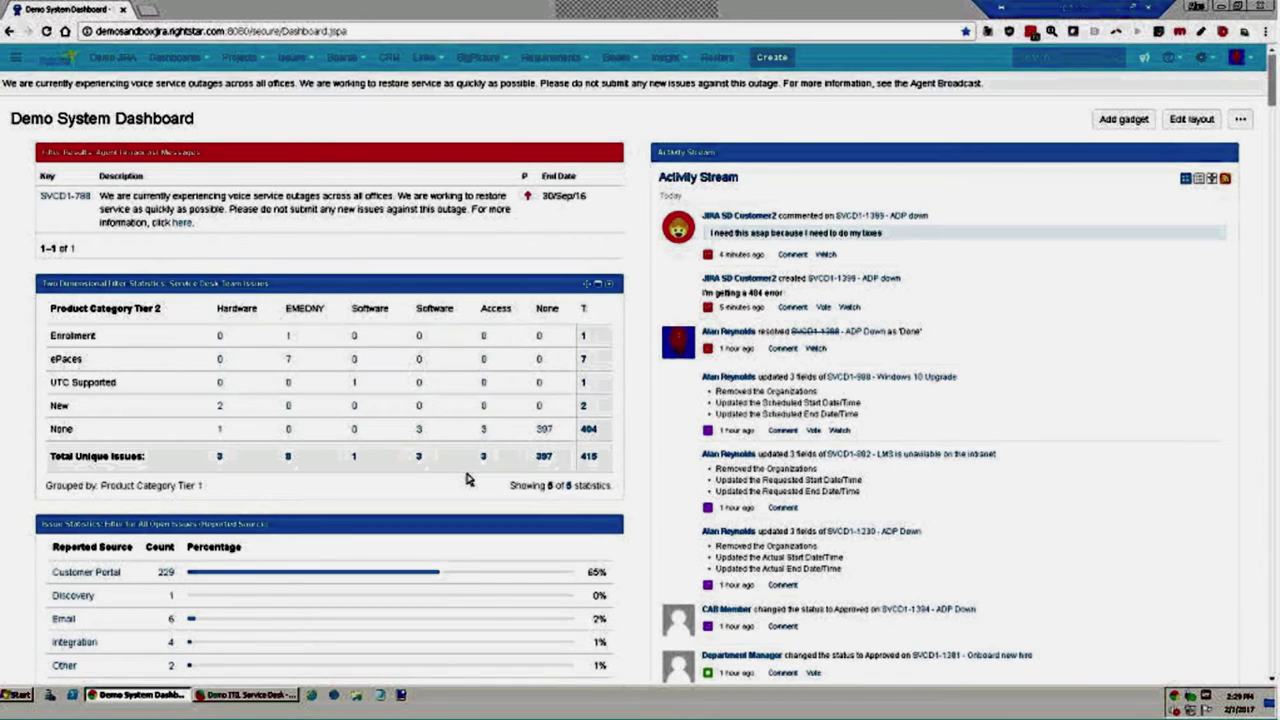
scroll(470, 481, down, 1)
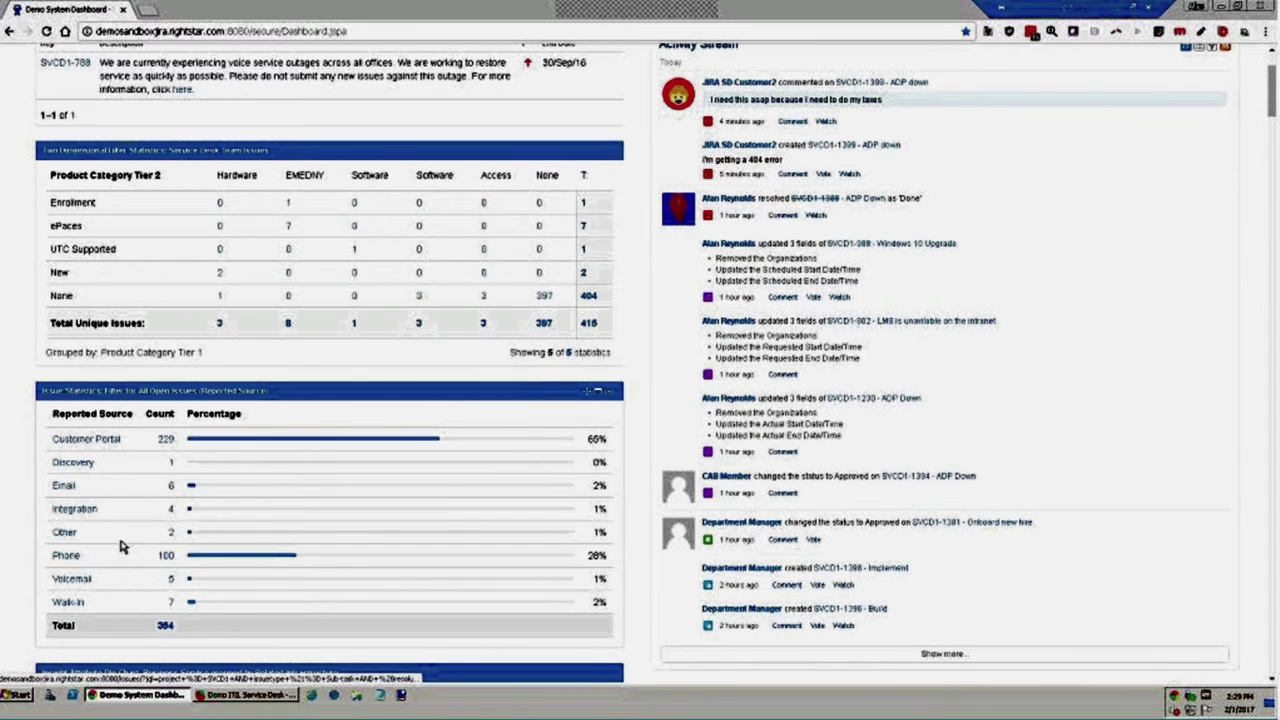
scroll(183, 528, down, 1)
scroll(840, 195, up, 1)
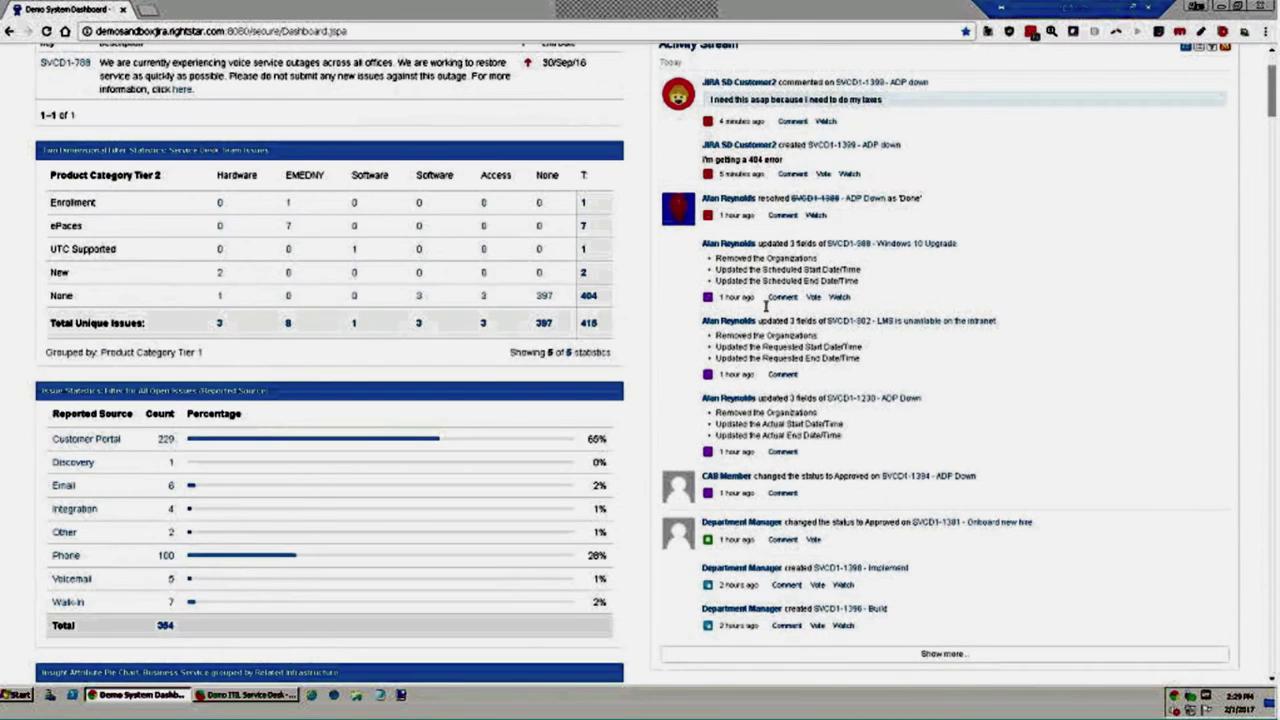
scroll(840, 195, down, 5)
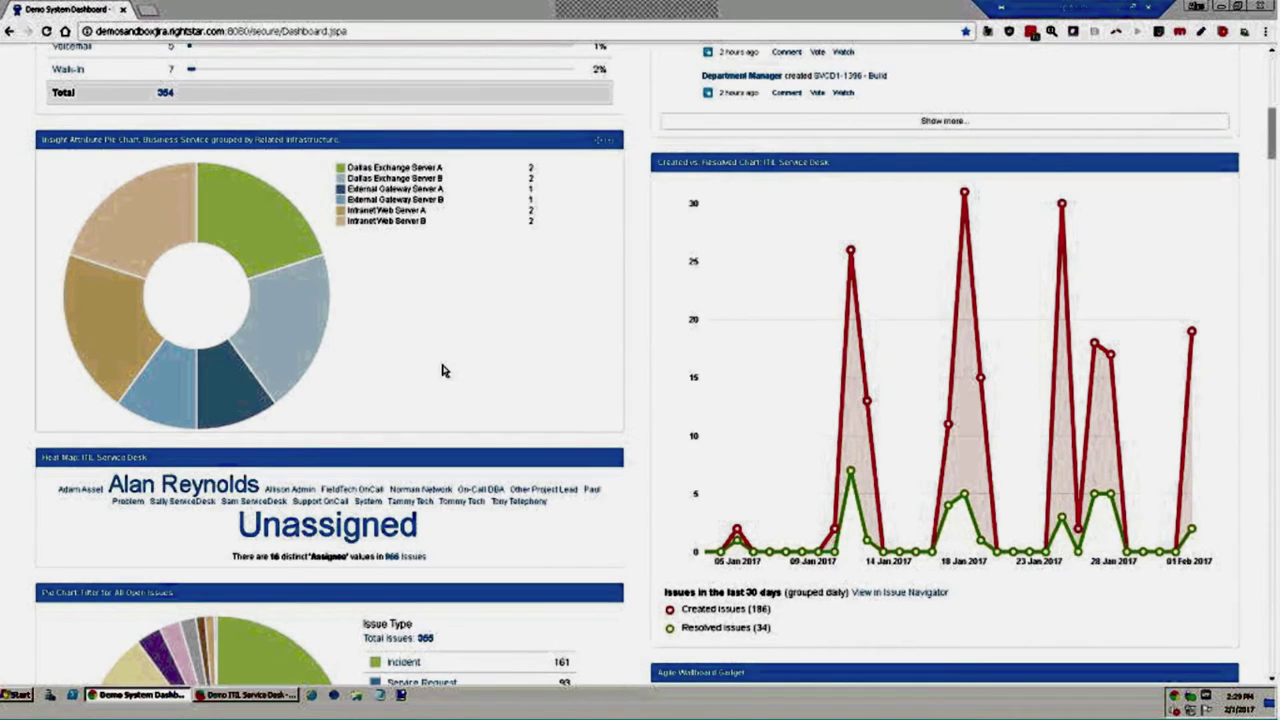
scroll(350, 455, down, 3)
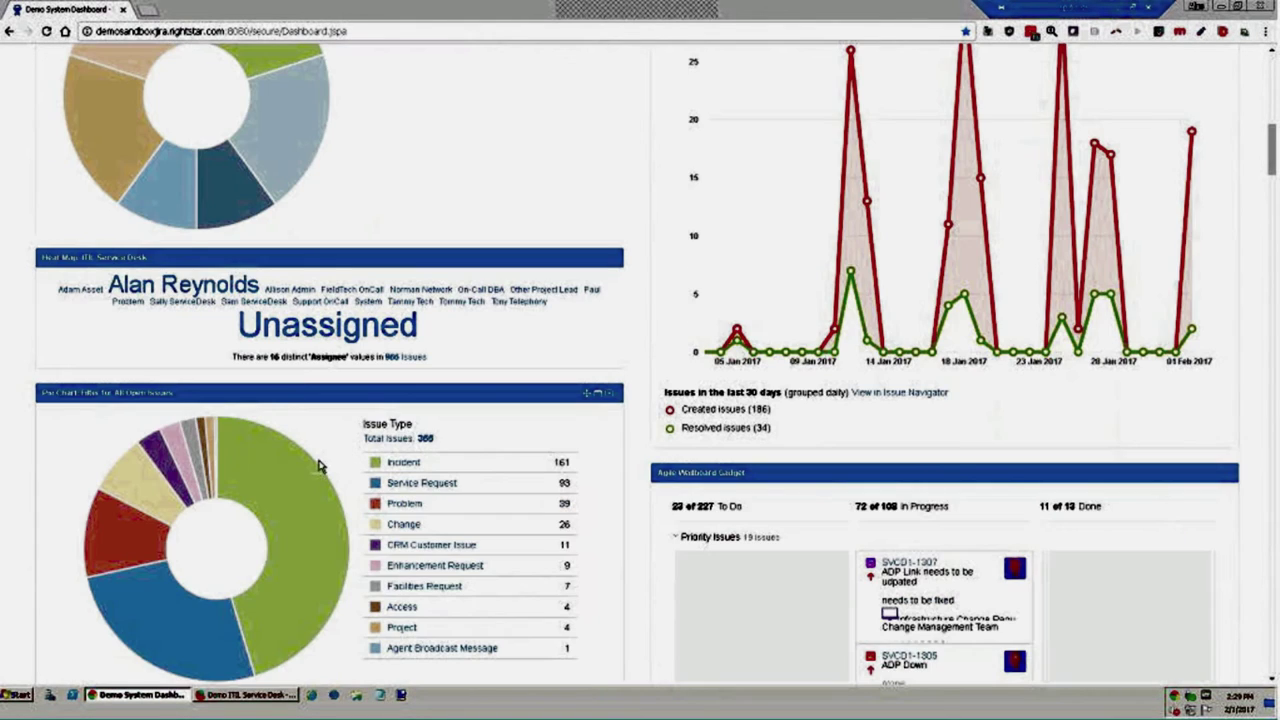
scroll(320, 464, up, 8)
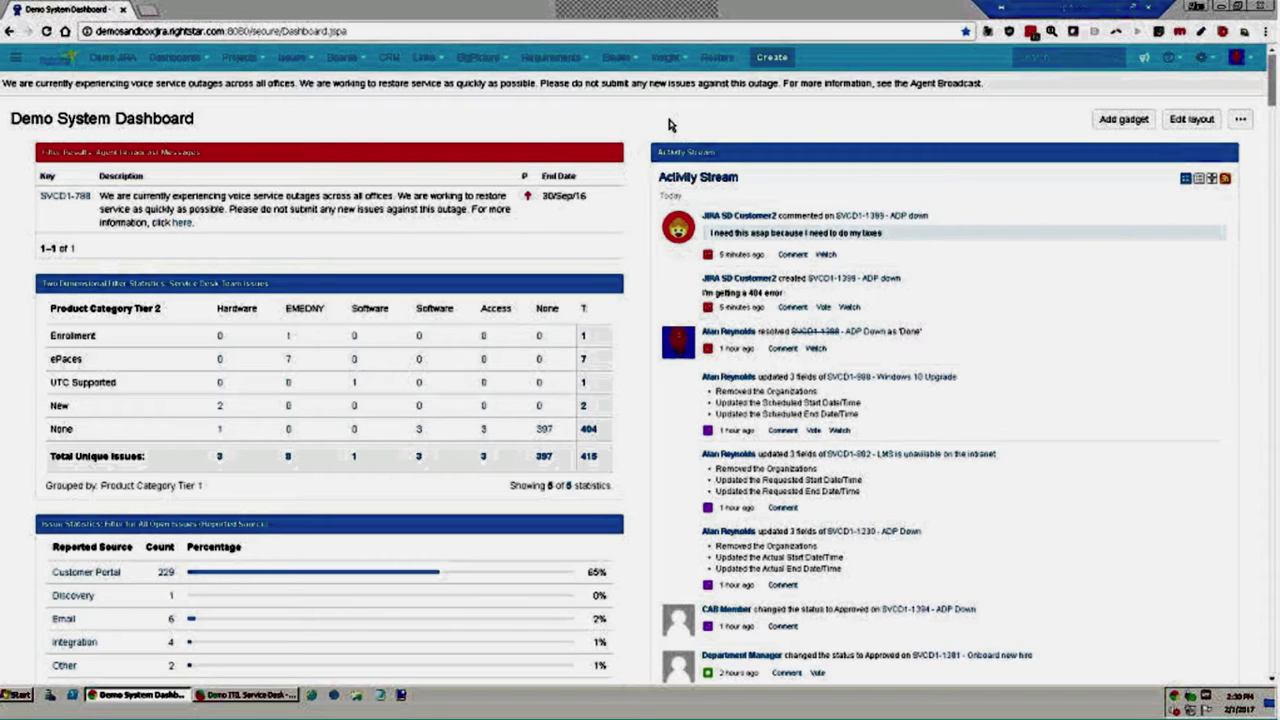
Step: View the Demo System Dashboard as a wallboard and return to the normal dashboard view
click(1240, 122)
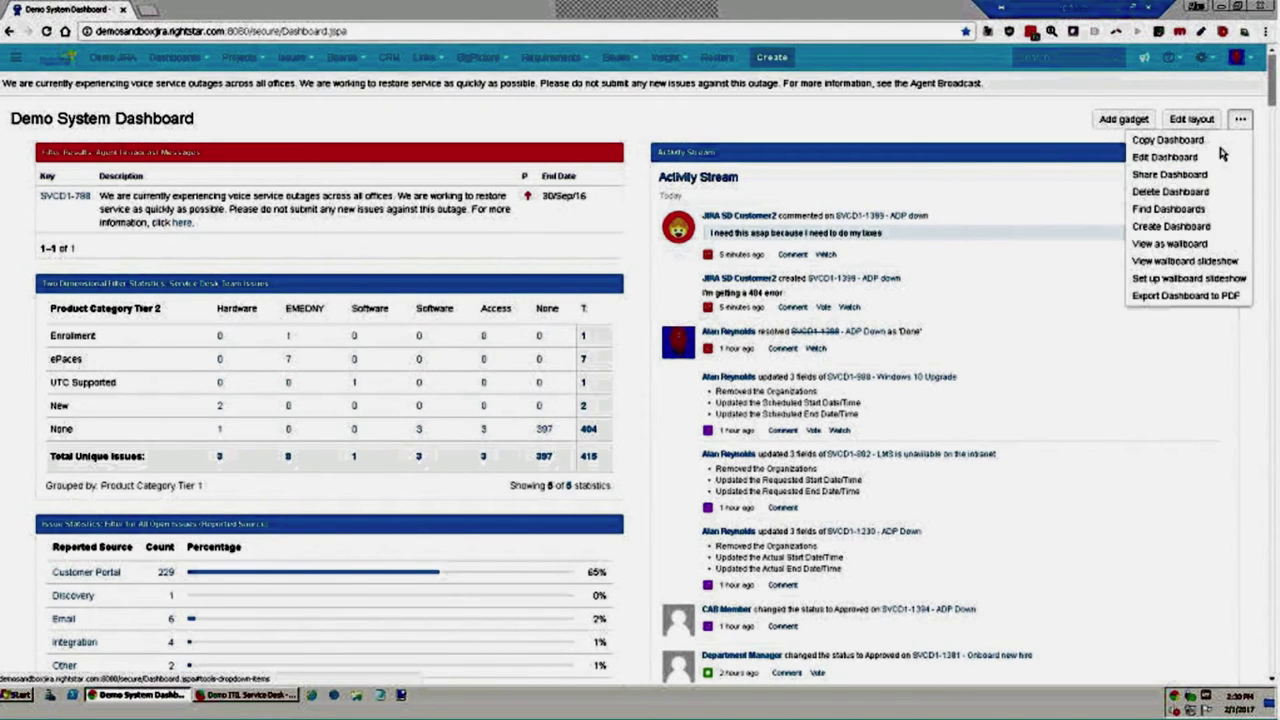
click(1165, 245)
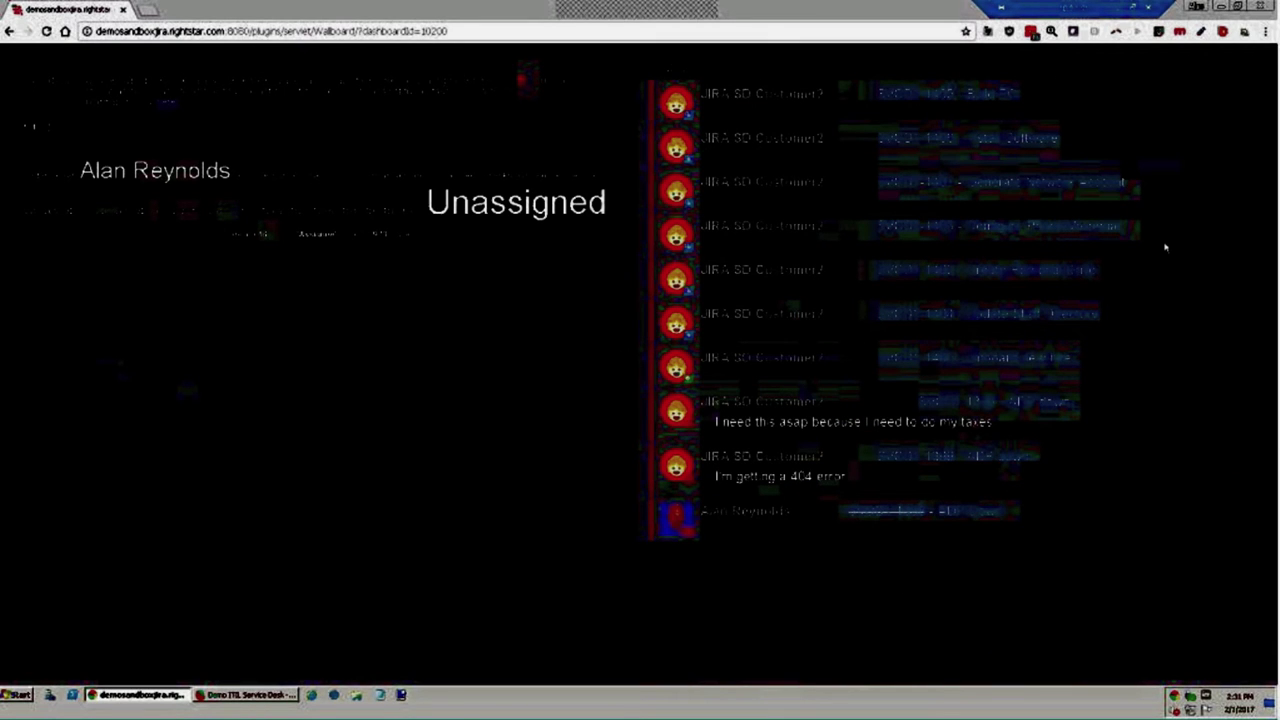
click(9, 31)
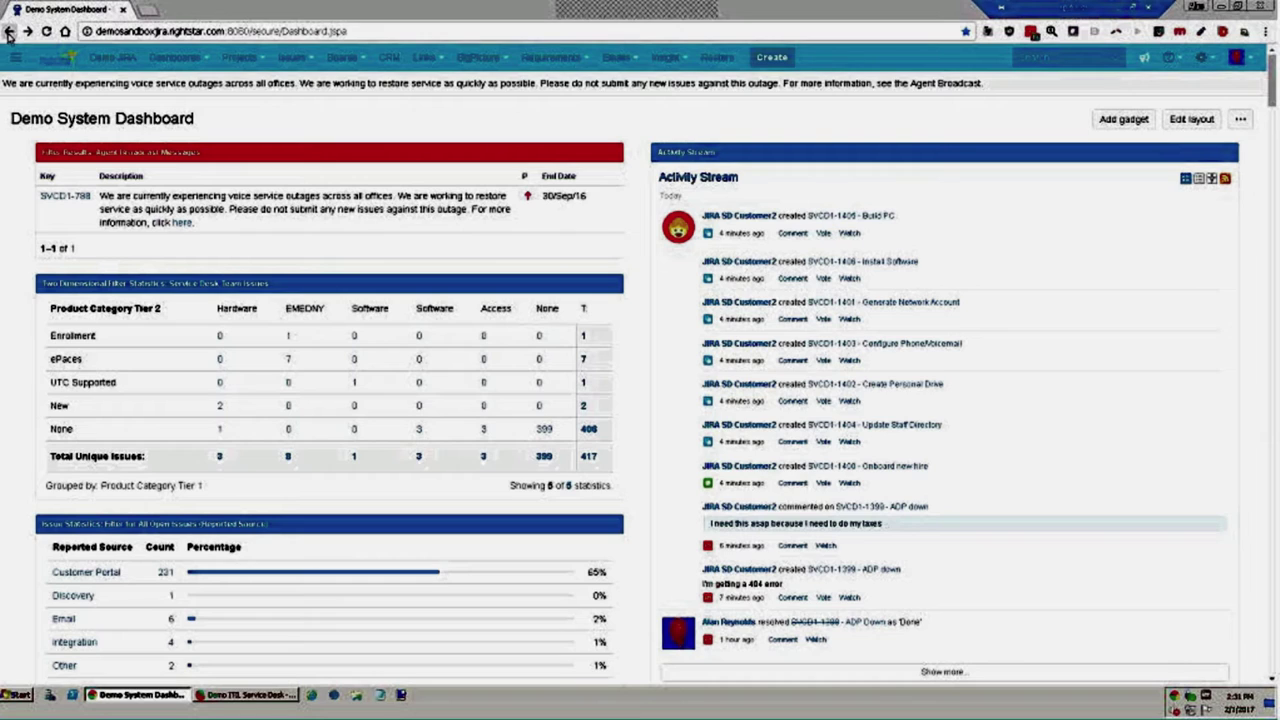
Step: Open the ITIL Service Desk project and expand its project sidebar to show the section names and shortcuts
click(240, 57)
click(263, 101)
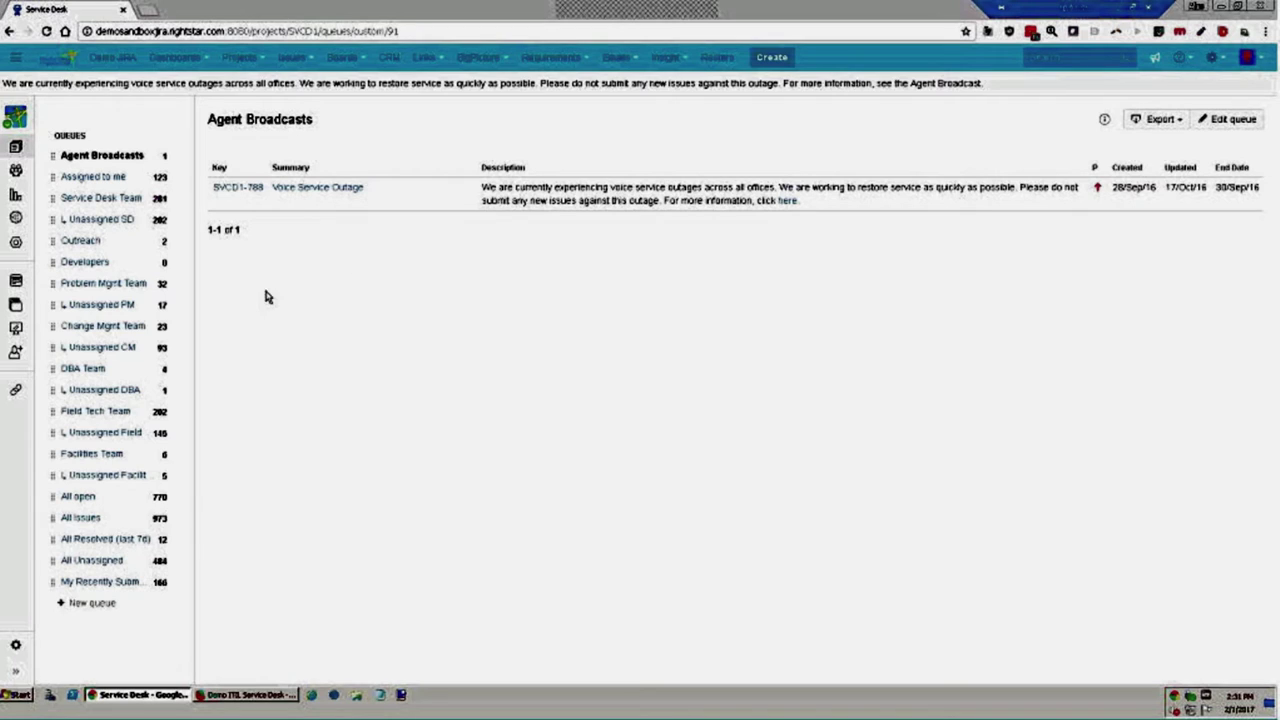
click(15, 242)
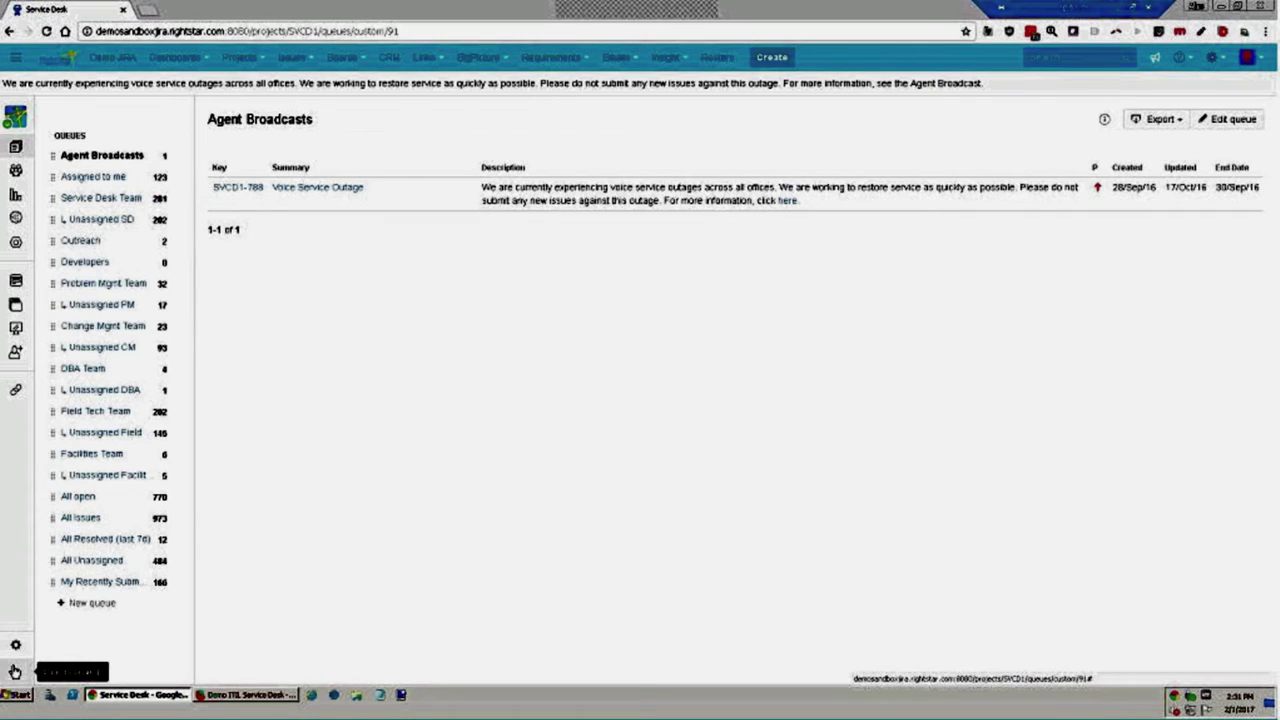
click(15, 671)
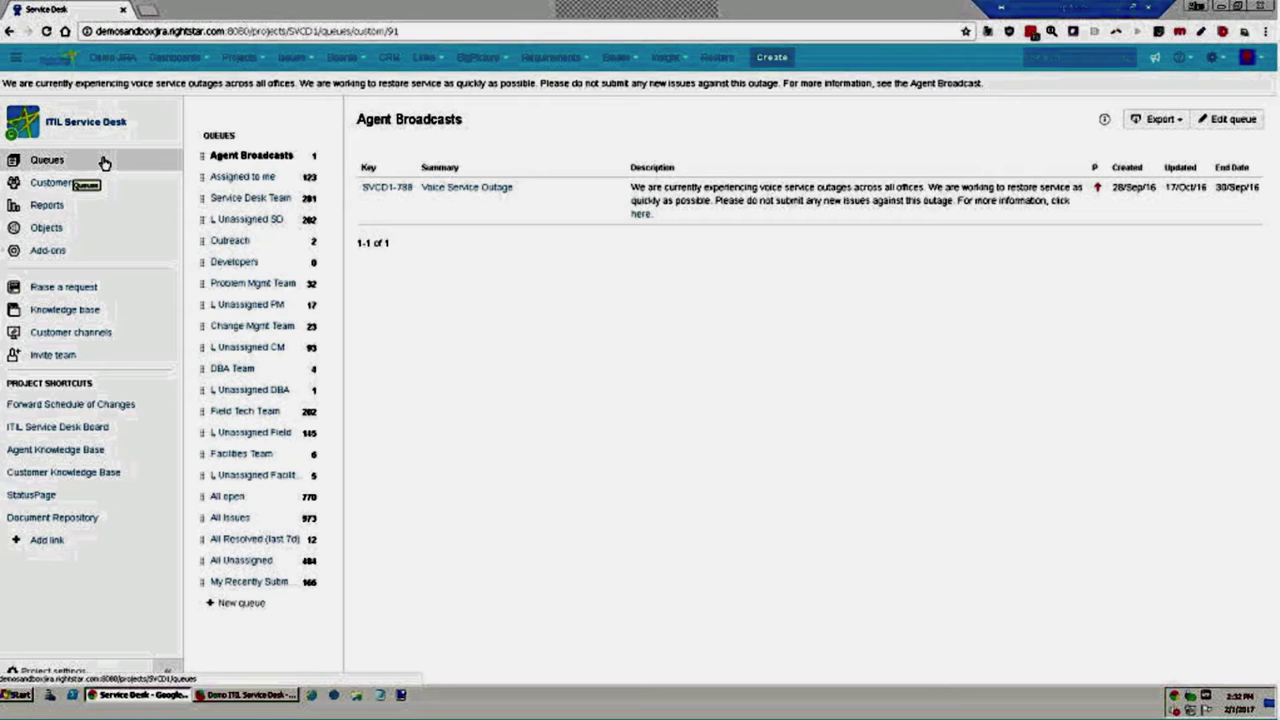
Step: Look through the Service Desk Team, Problem Mgmt Team, Change Mgmt Team, All open, All Issues and All Resolved (last 7d) queues
click(243, 199)
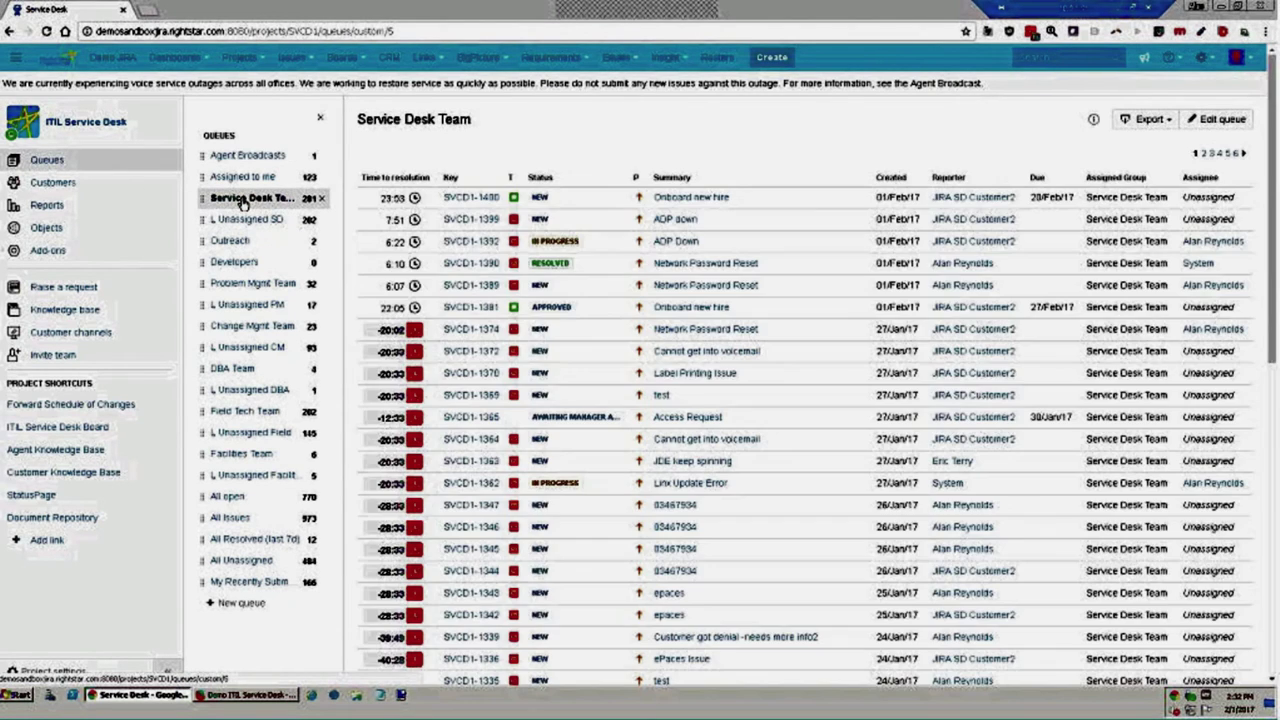
click(239, 285)
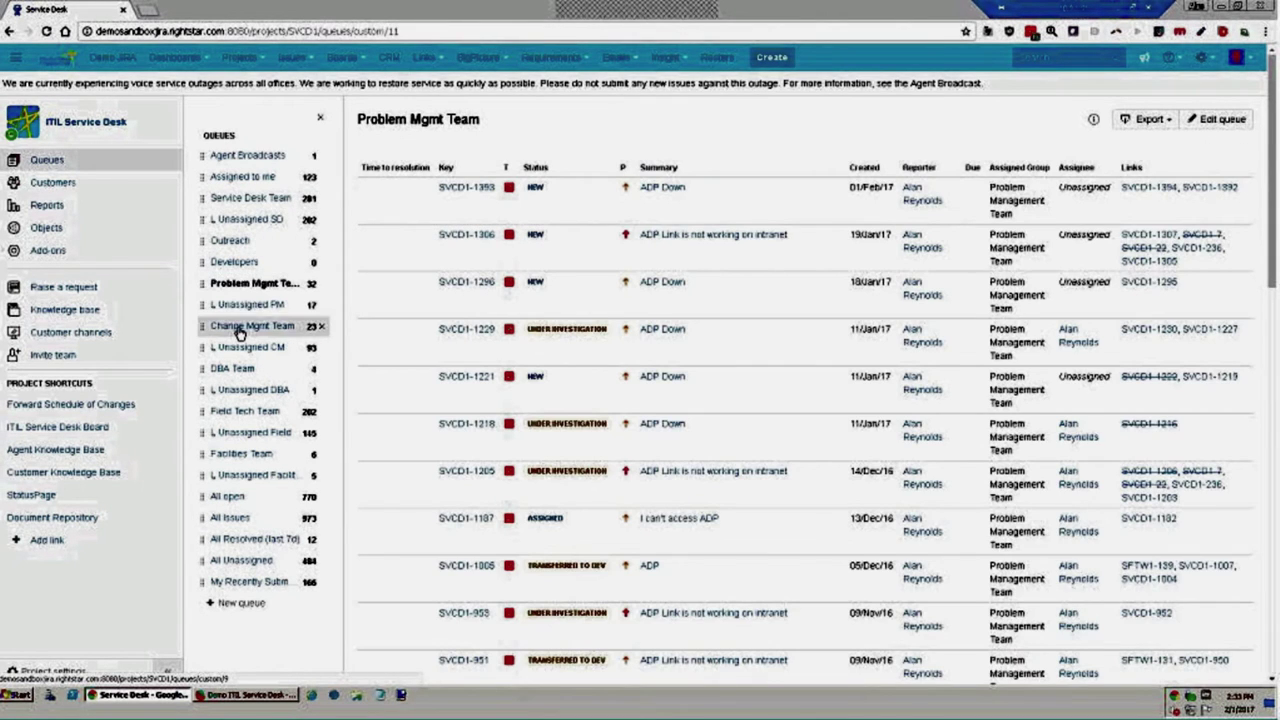
click(239, 331)
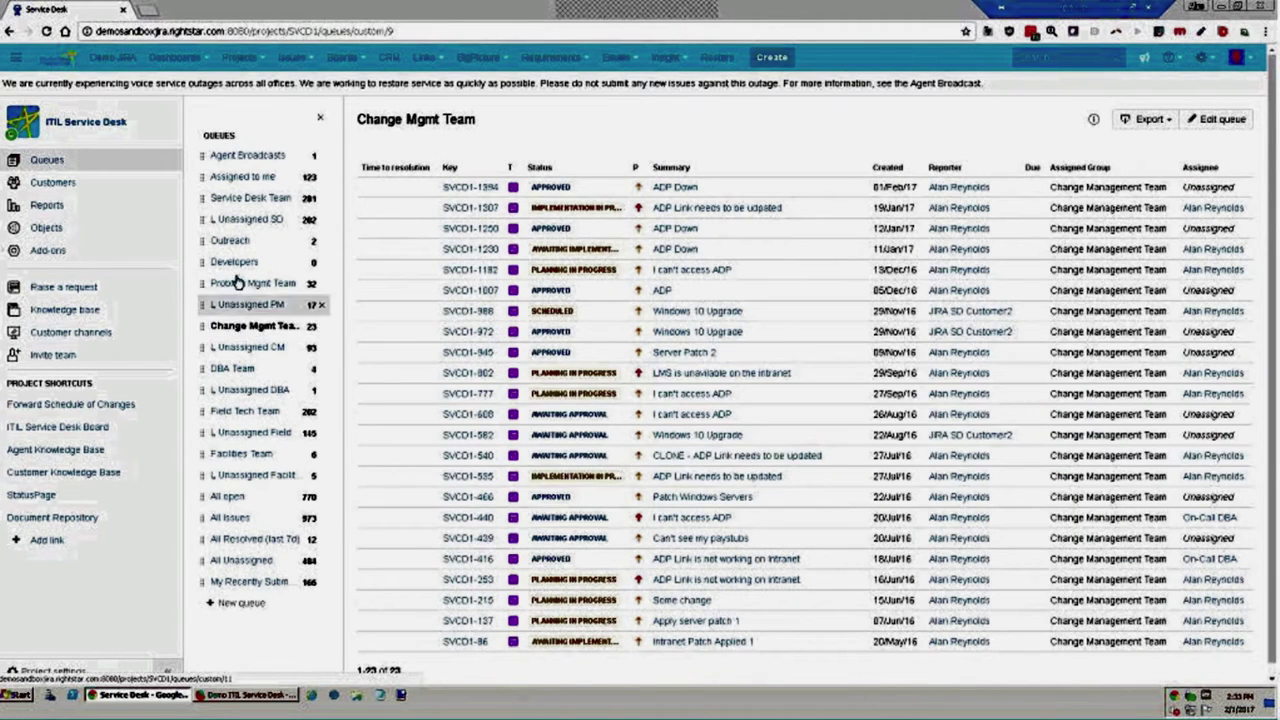
click(236, 500)
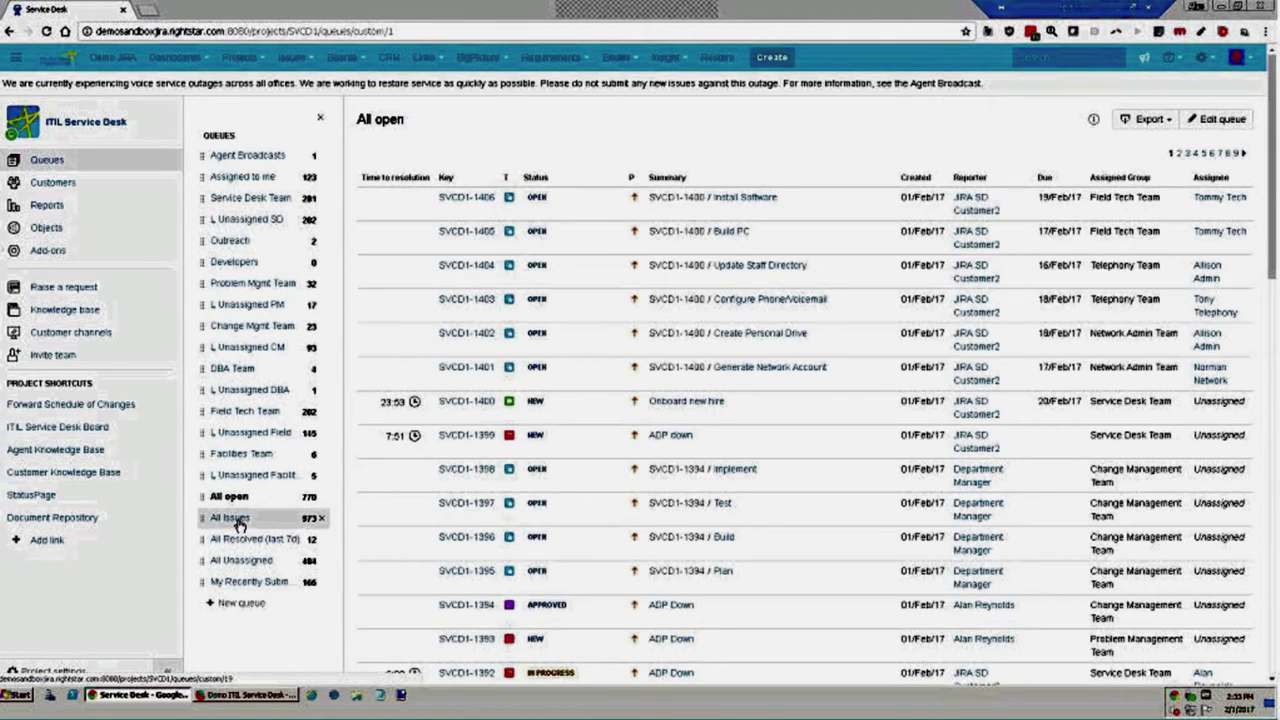
click(232, 518)
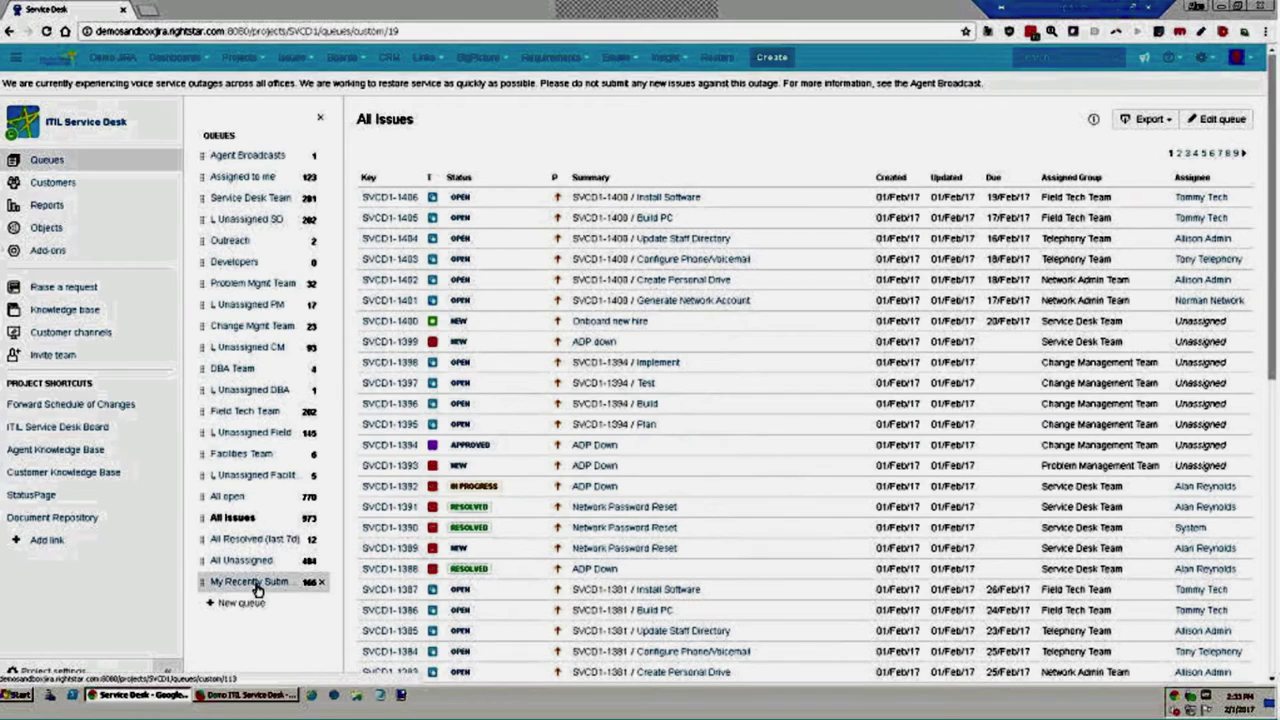
click(264, 542)
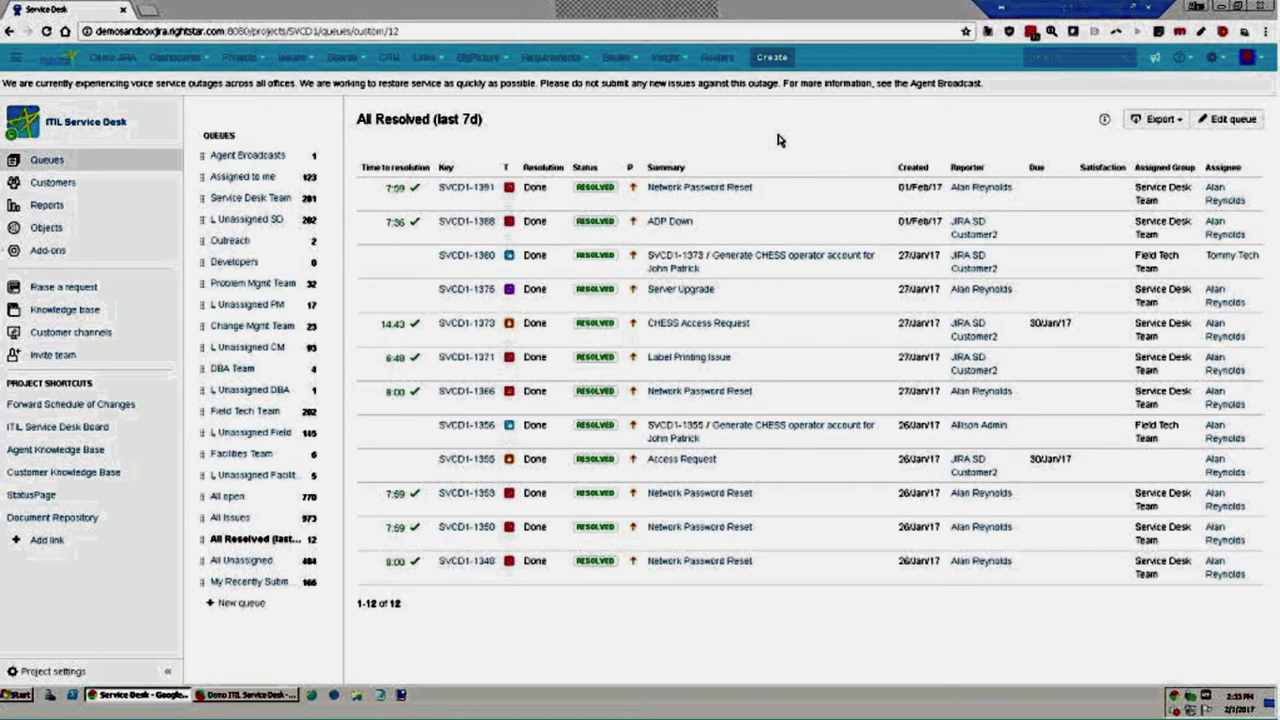
Step: Start a new issue in ITIL Service Desk with issue type Incident and apply the Network Password Reset template
click(772, 58)
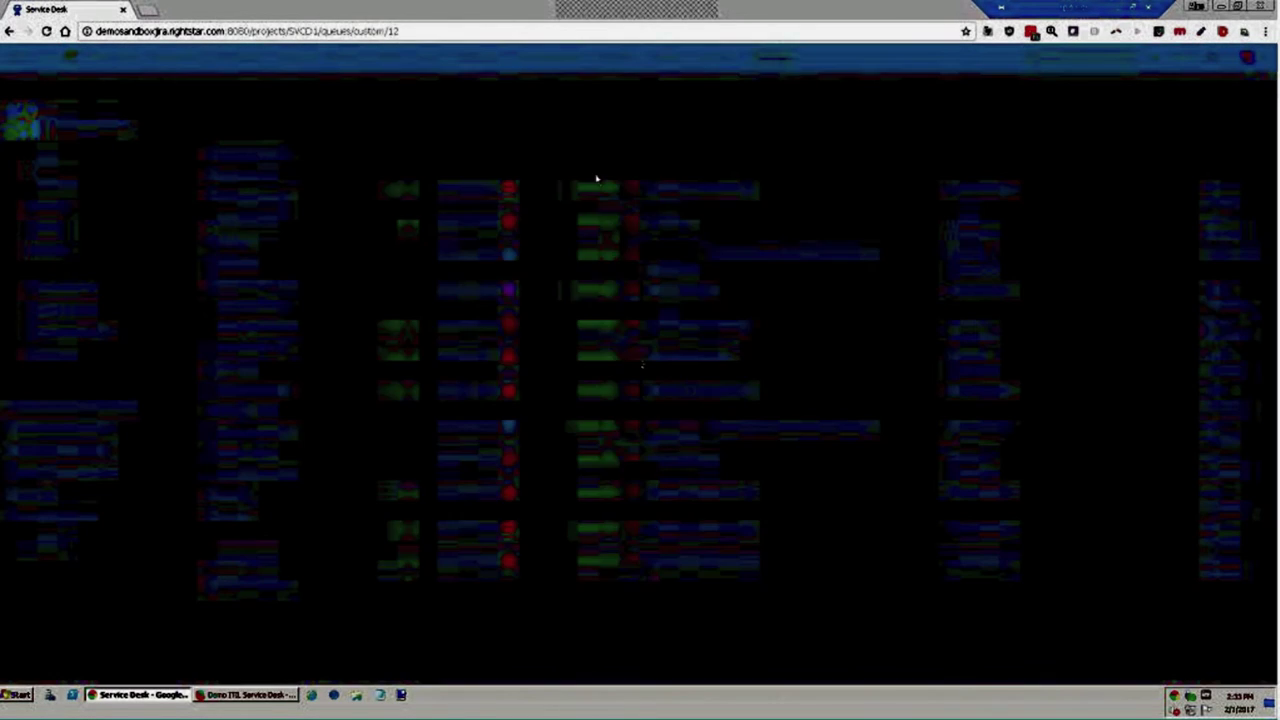
click(636, 174)
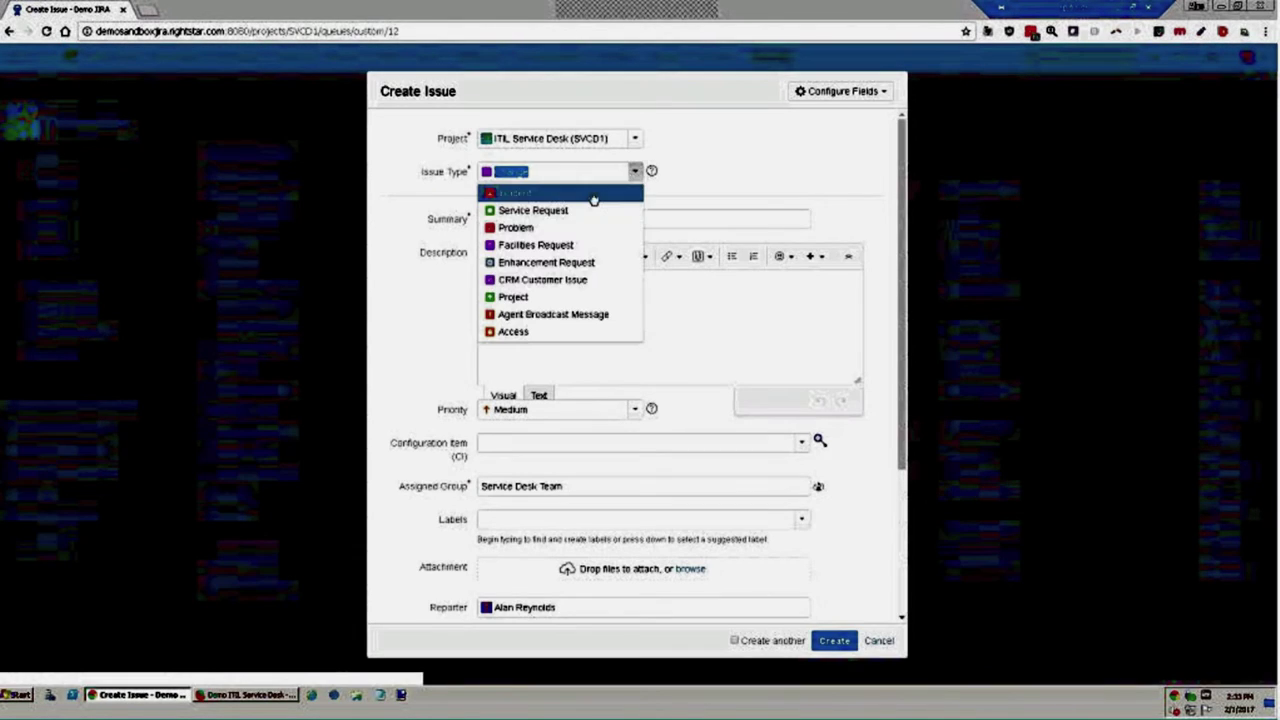
click(576, 192)
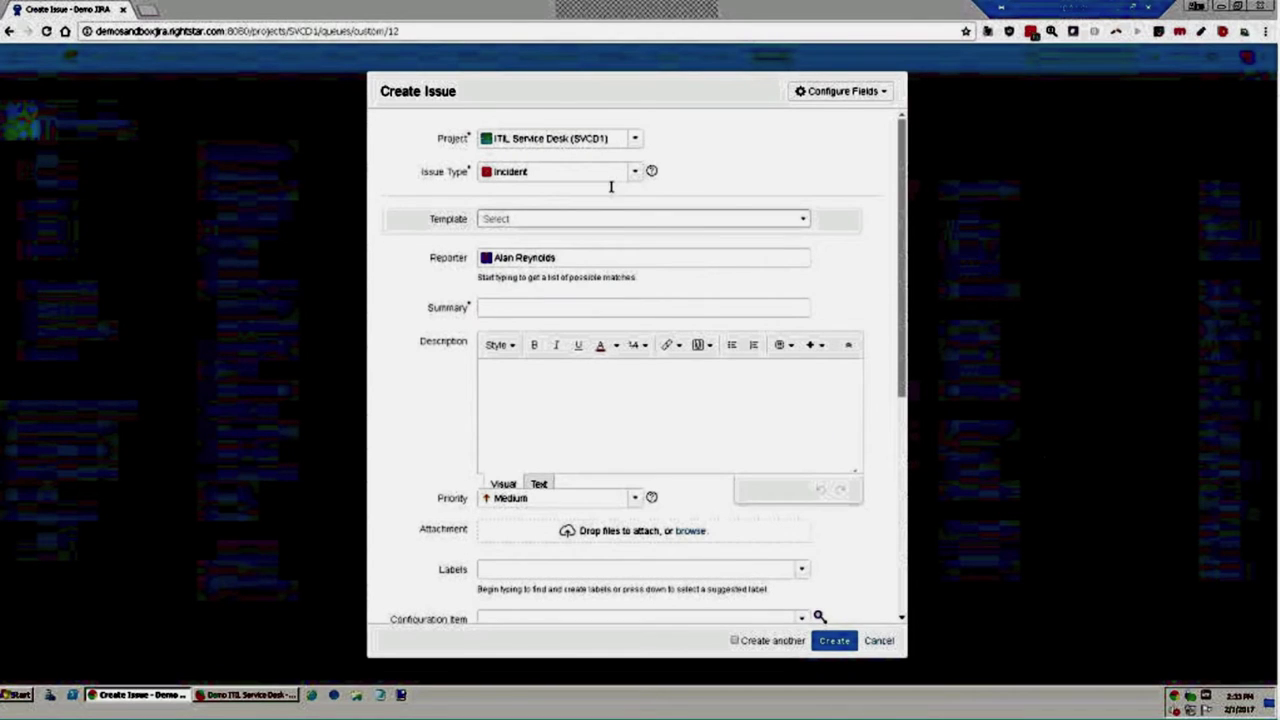
click(575, 222)
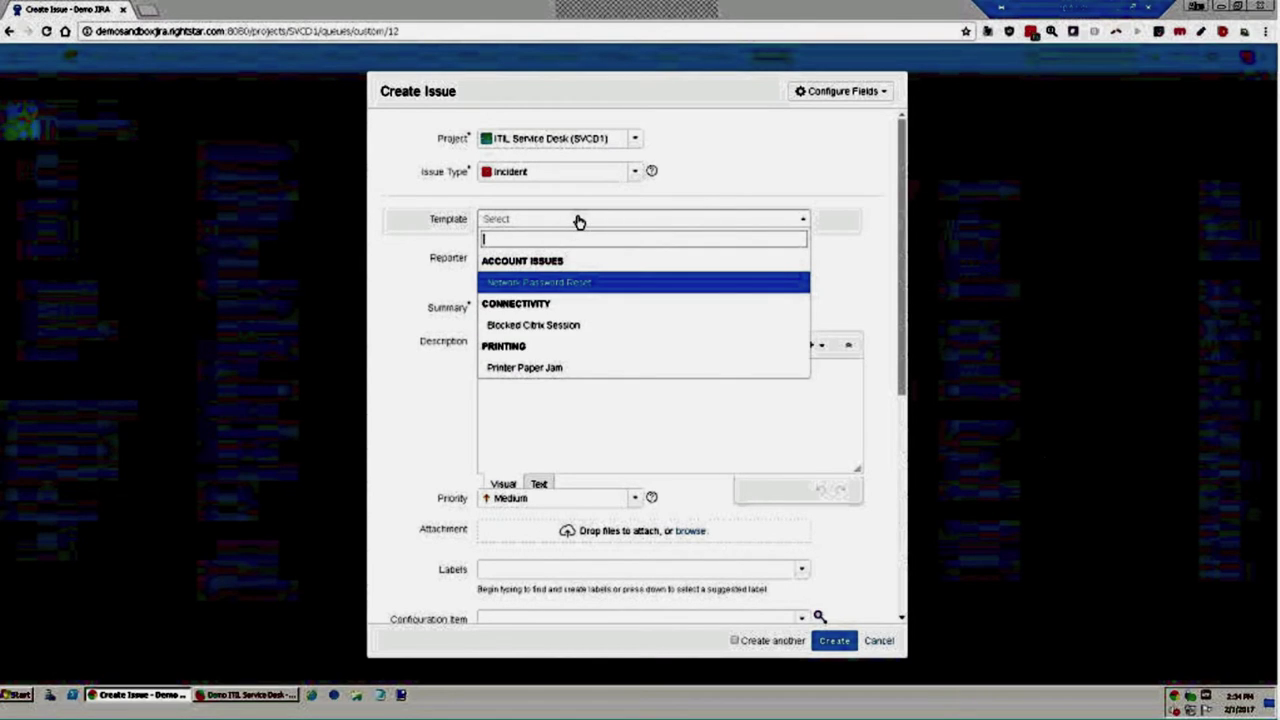
click(557, 285)
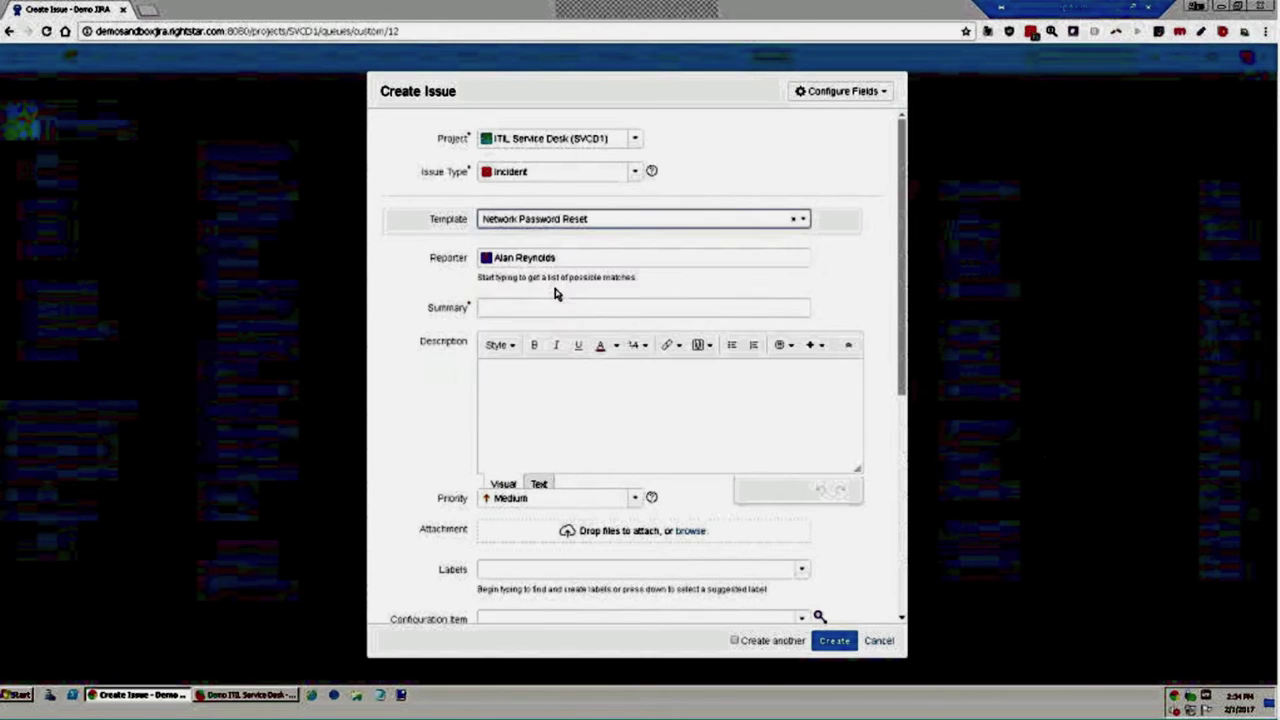
click(594, 308)
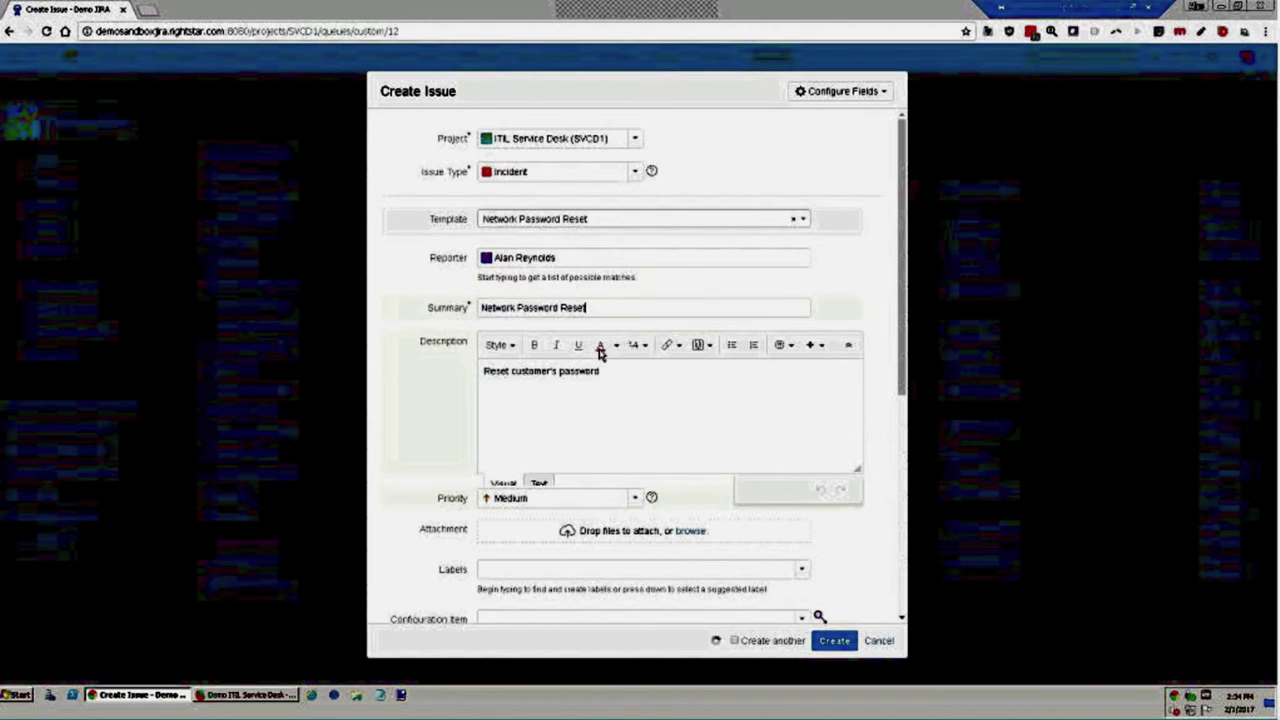
Step: Review the fields filled in by the template and set the incident's reporter to JIRA SD Customer2
click(437, 409)
scroll(548, 495, down, 3)
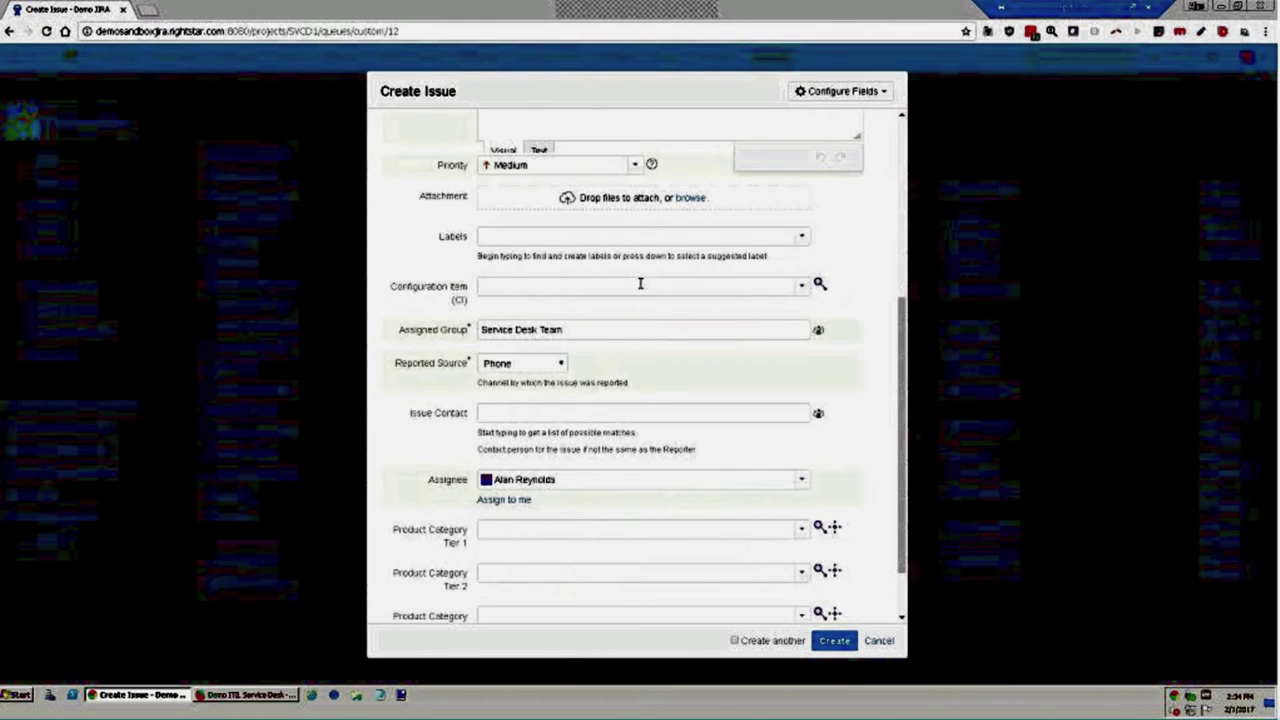
scroll(640, 283, up, 4)
click(668, 389)
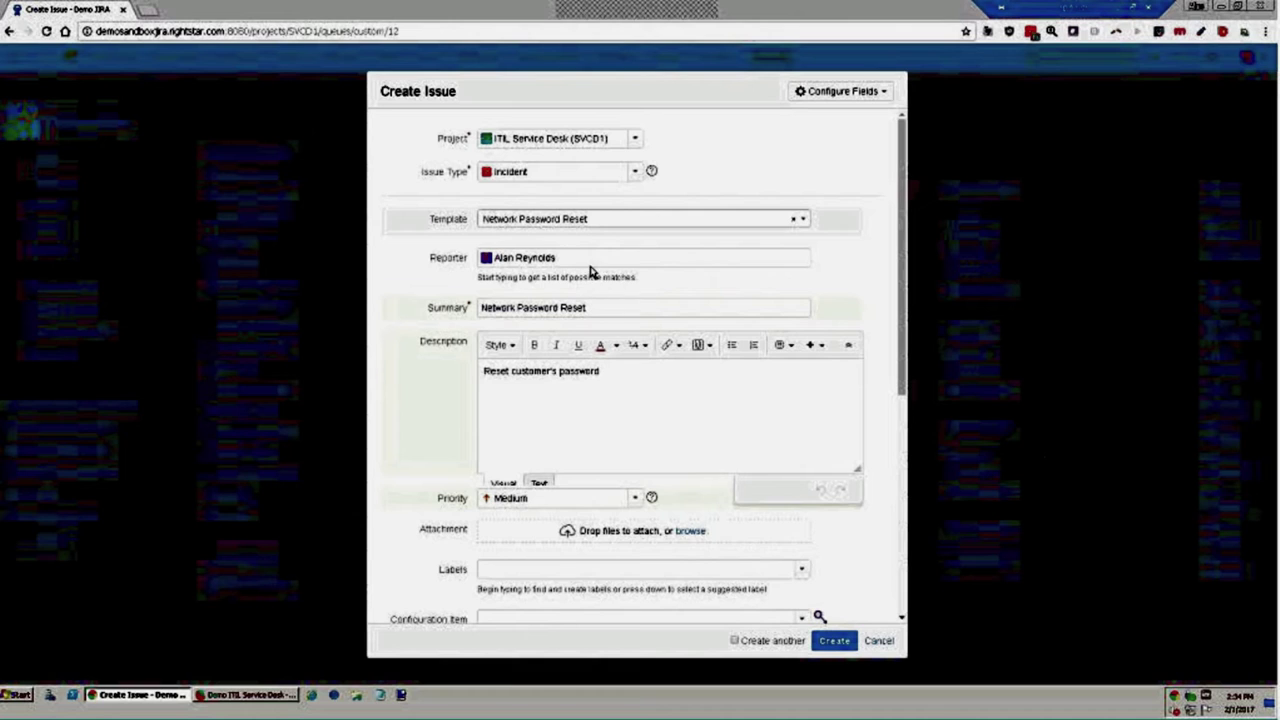
click(537, 257)
text(ji)
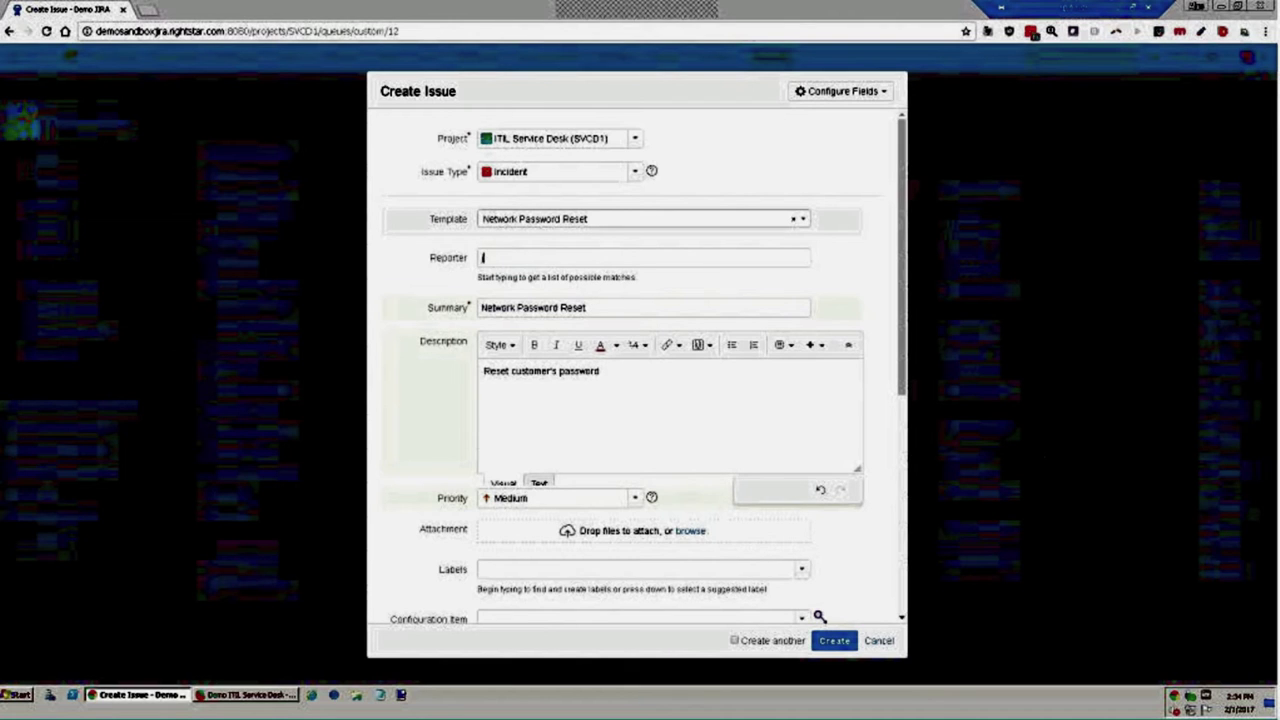
click(563, 386)
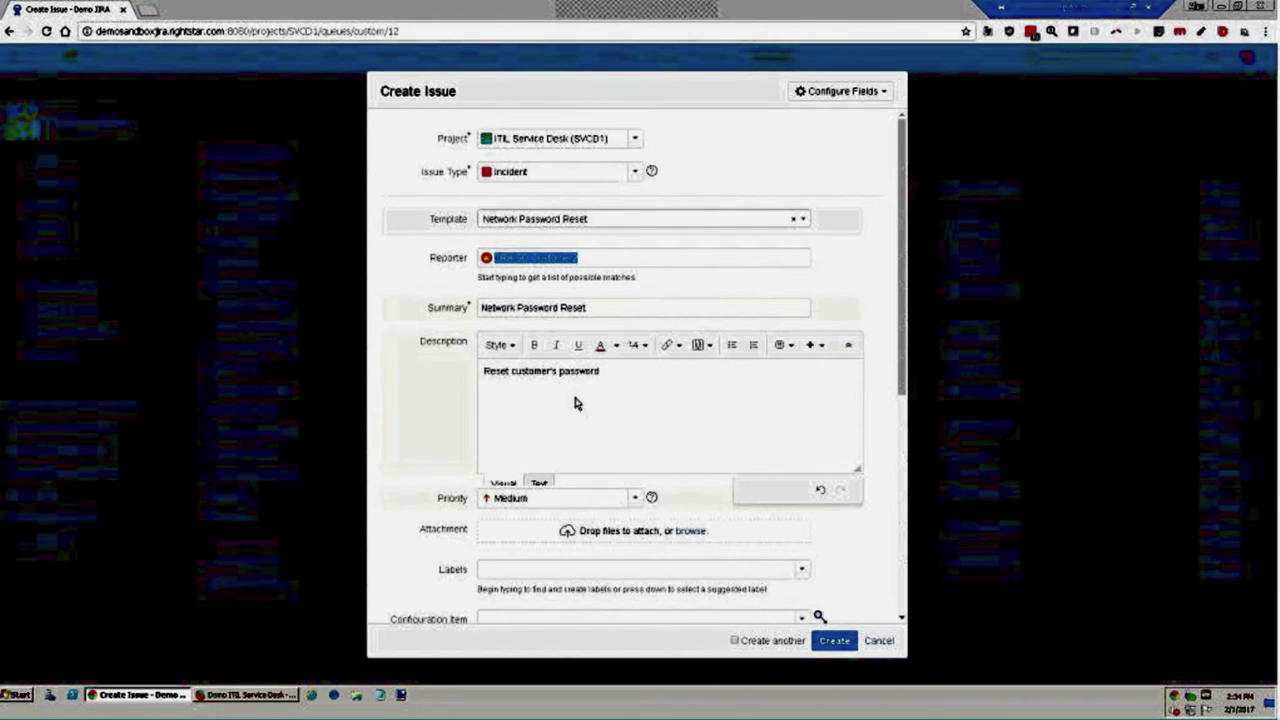
Step: Mark the incident as First Call Resolution and create it
scroll(577, 408, down, 5)
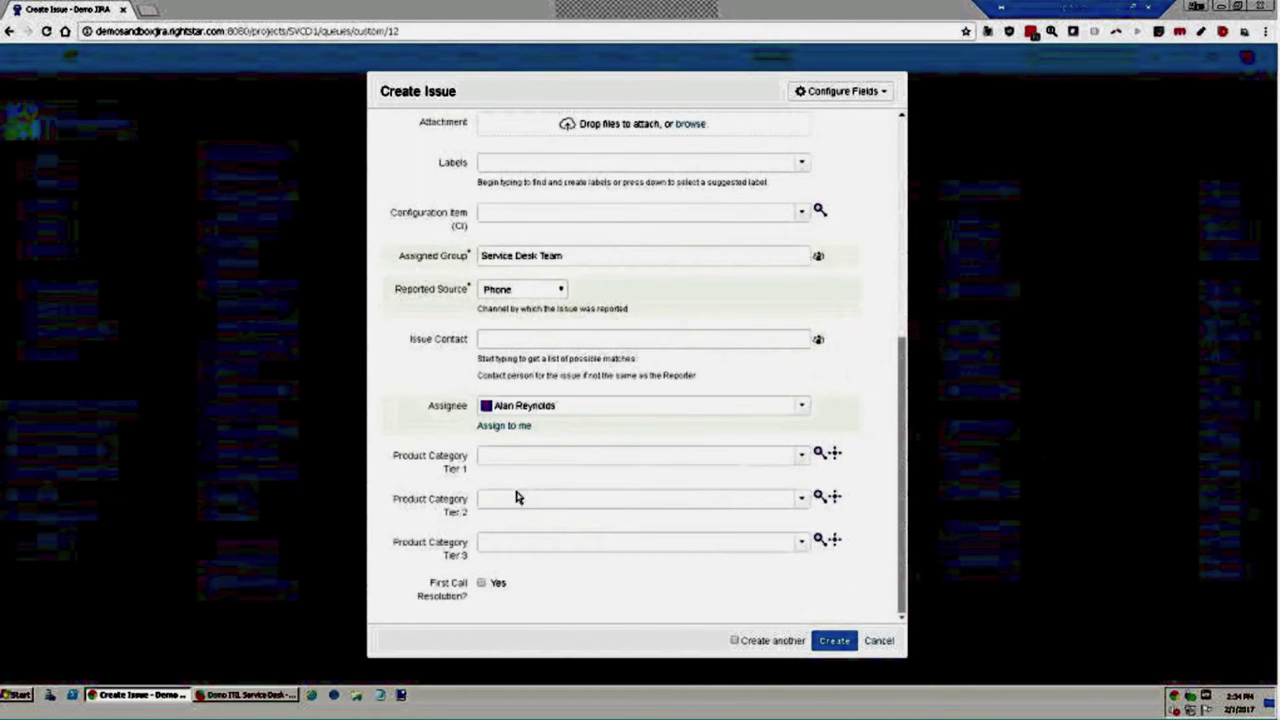
click(481, 583)
scroll(633, 543, up, 5)
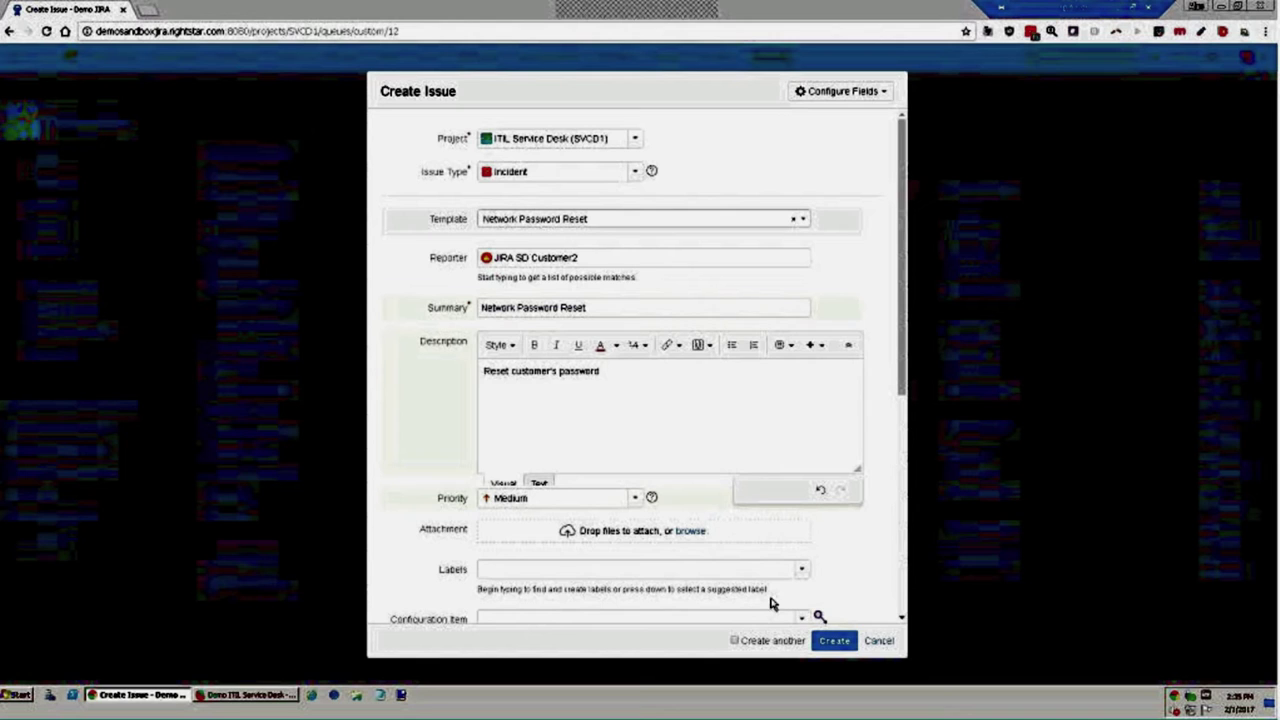
click(848, 646)
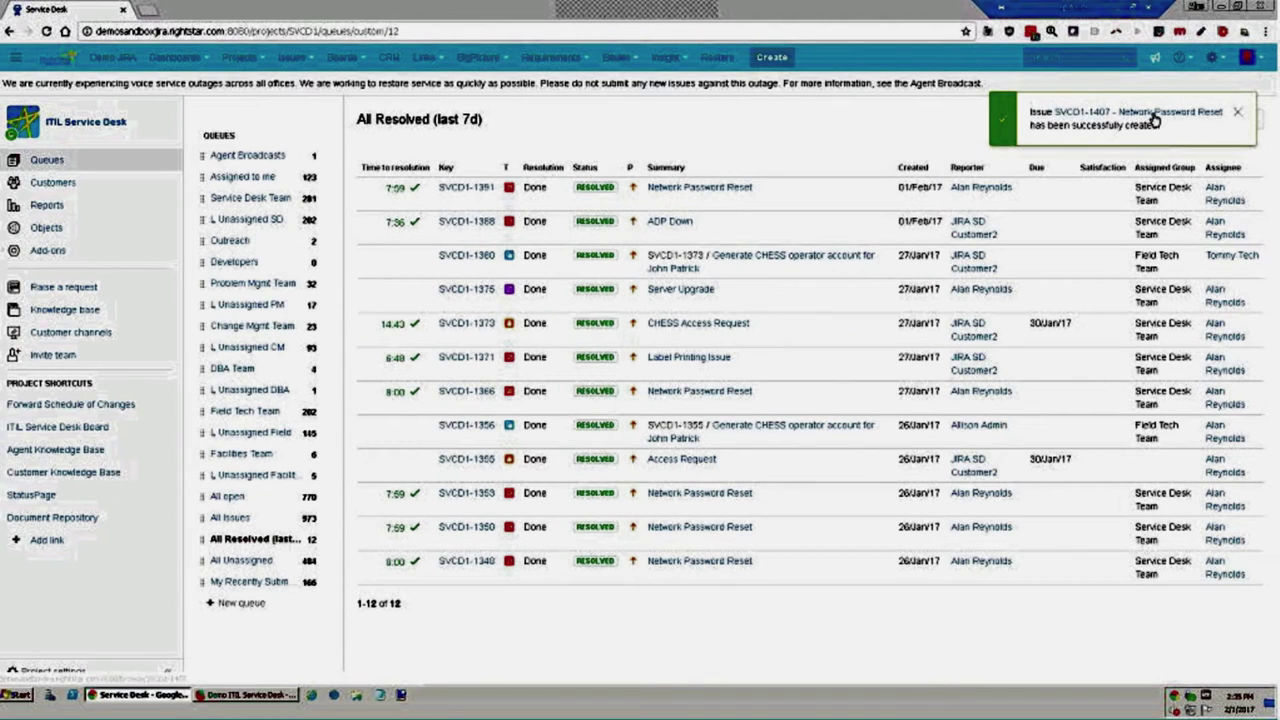
Step: Open the newly created Network Password Reset incident and examine its status, SLAs, similar issues and comments
click(1155, 118)
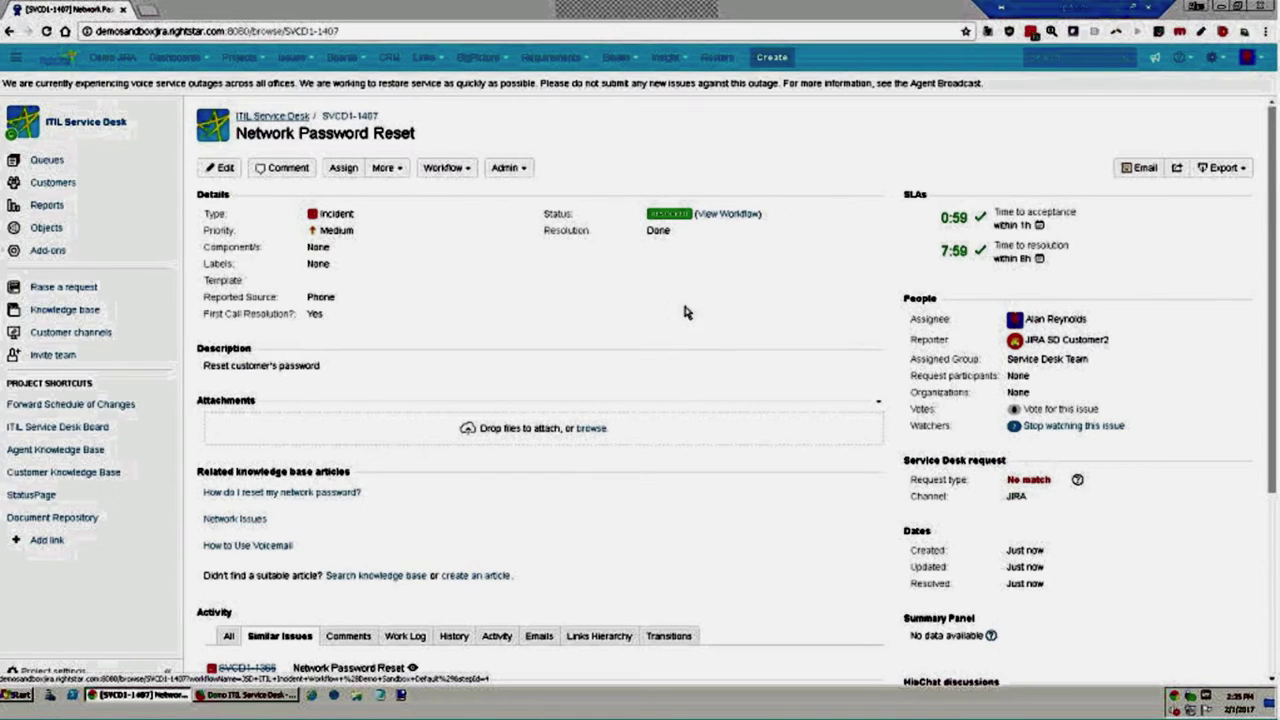
mouse_move(666, 216)
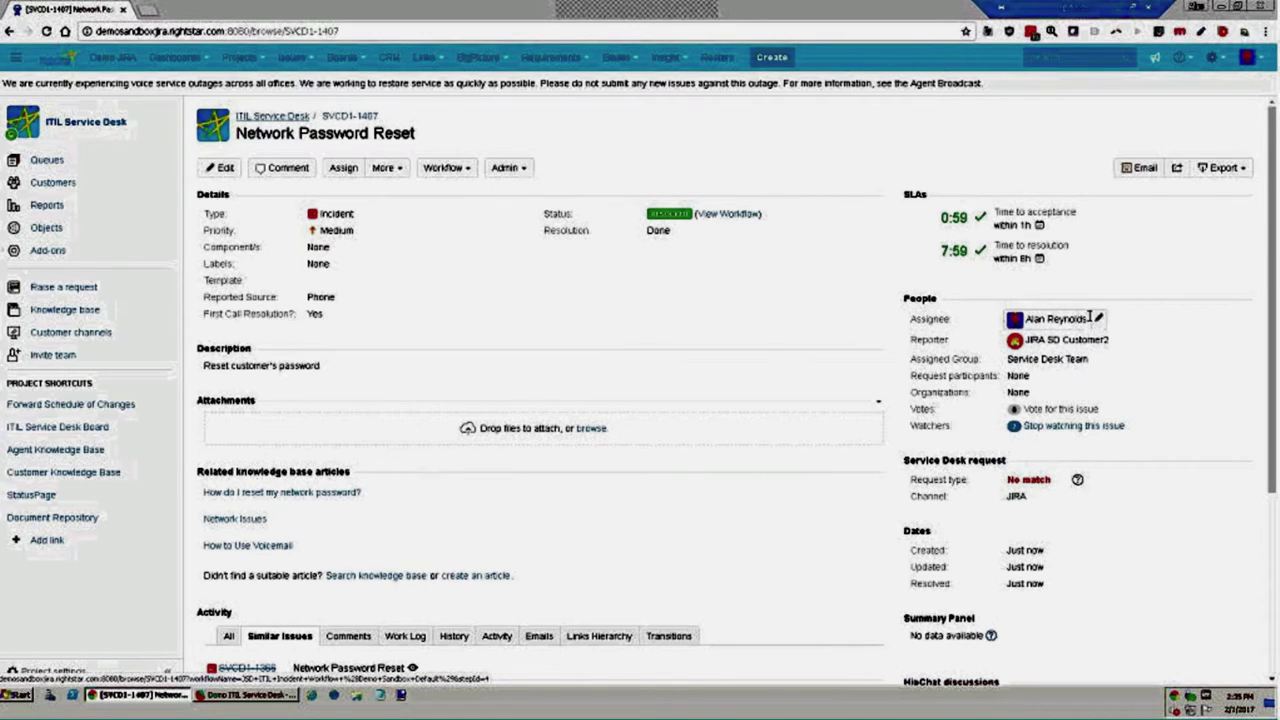
scroll(396, 512, down, 3)
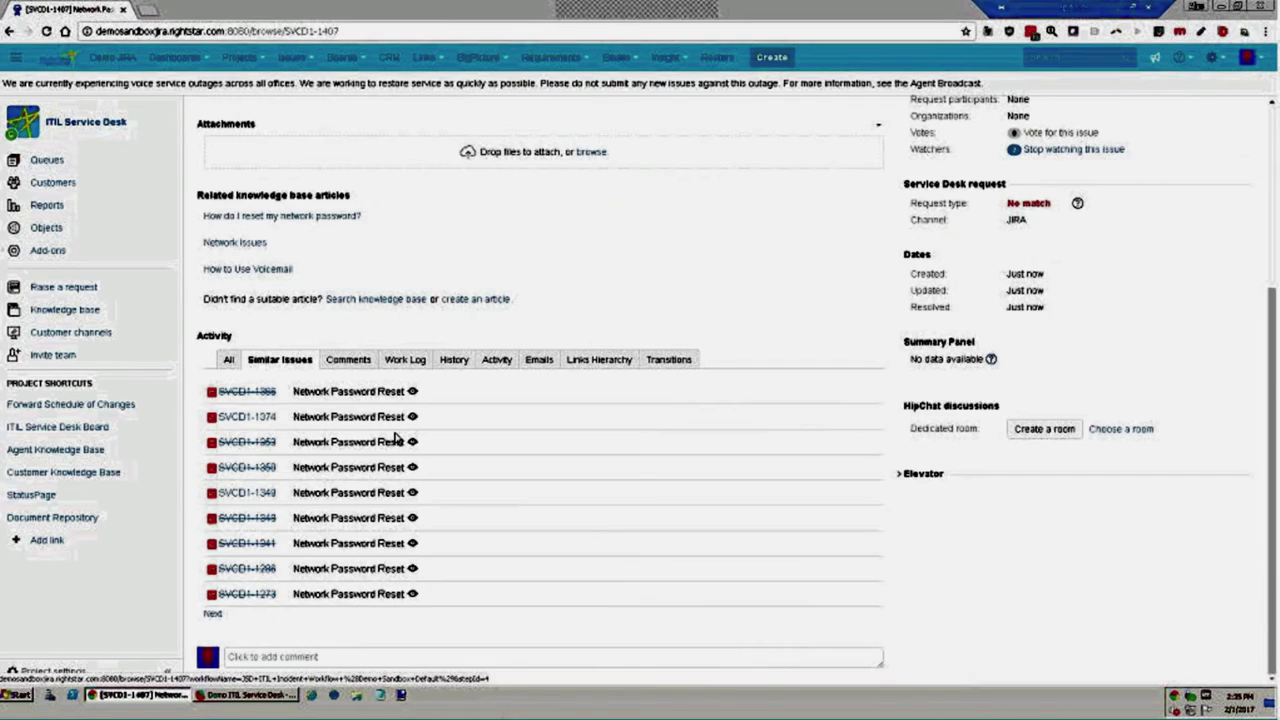
click(340, 360)
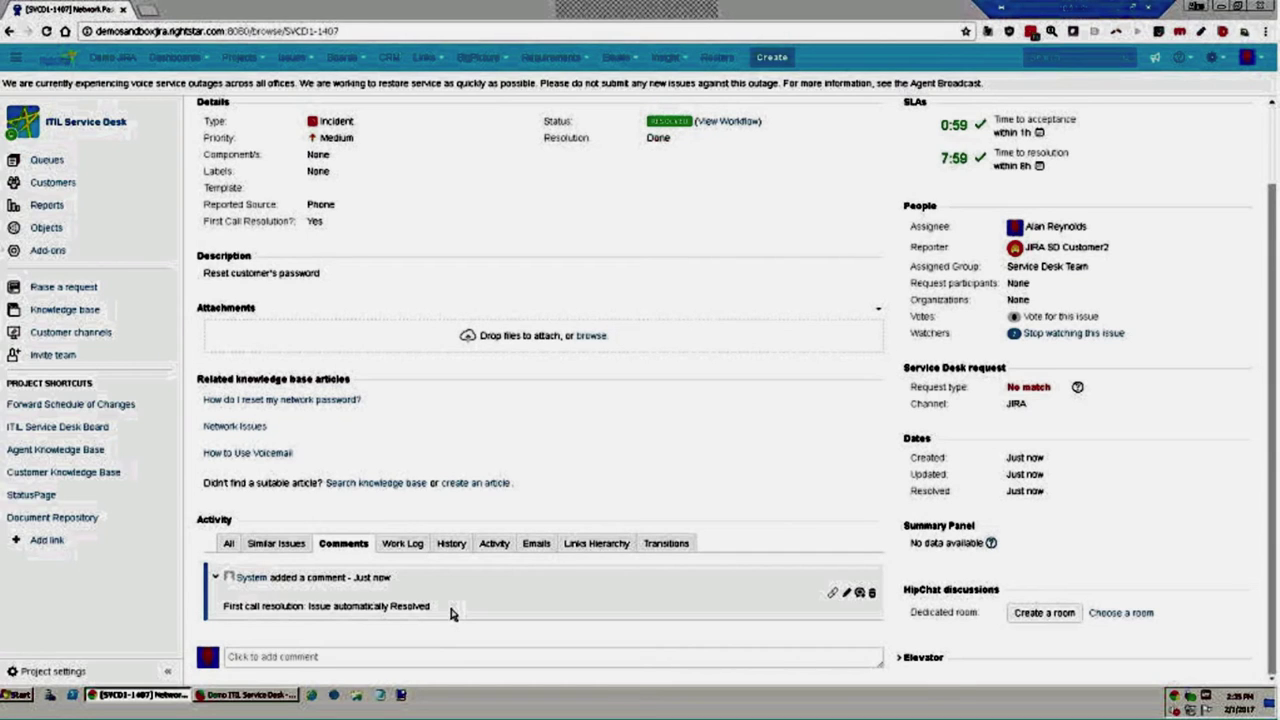
Step: Open the Onboard new hire request SVCD1-1400 from the Service Desk Team queue, highlighting its assigned group in the list
scroll(415, 582, up, 1)
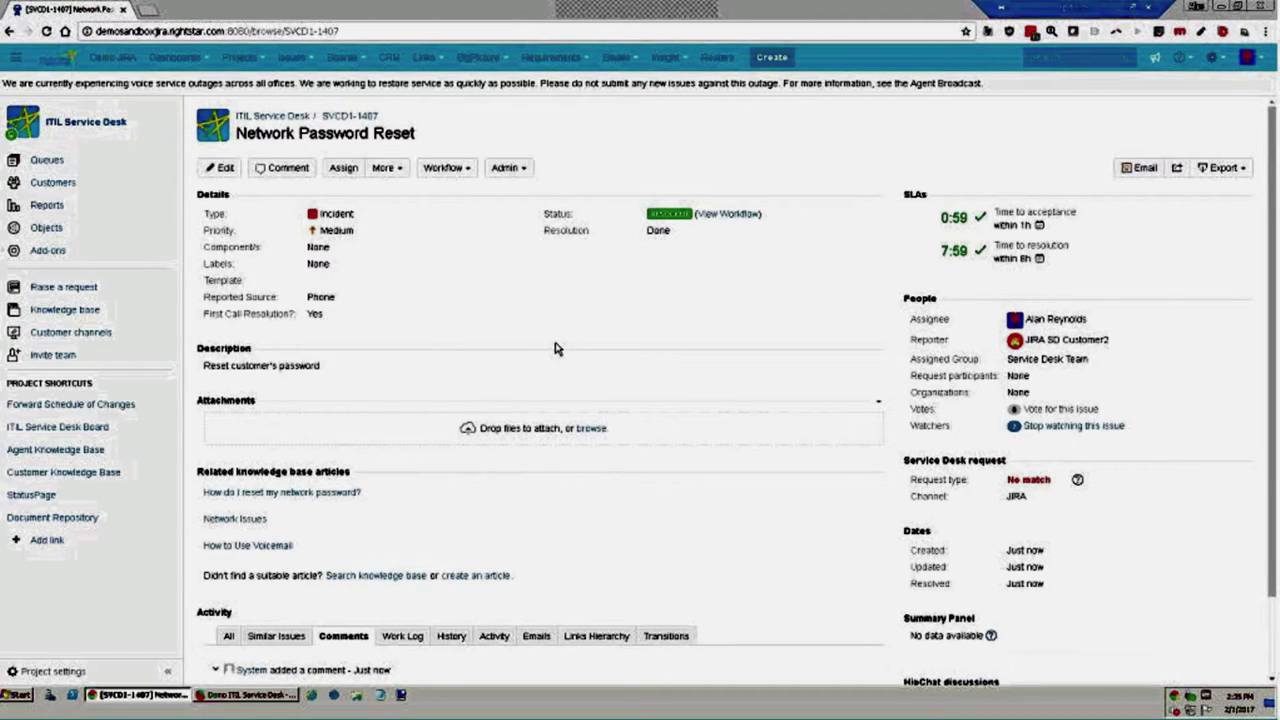
click(59, 168)
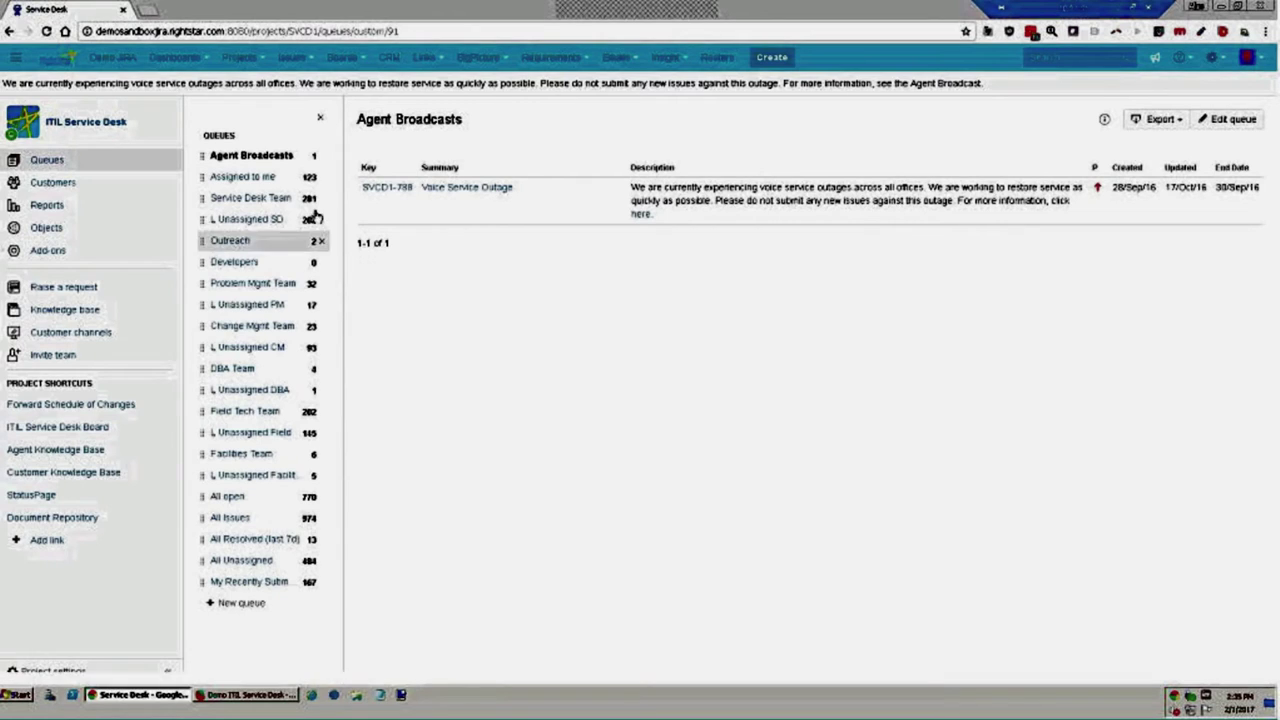
click(255, 200)
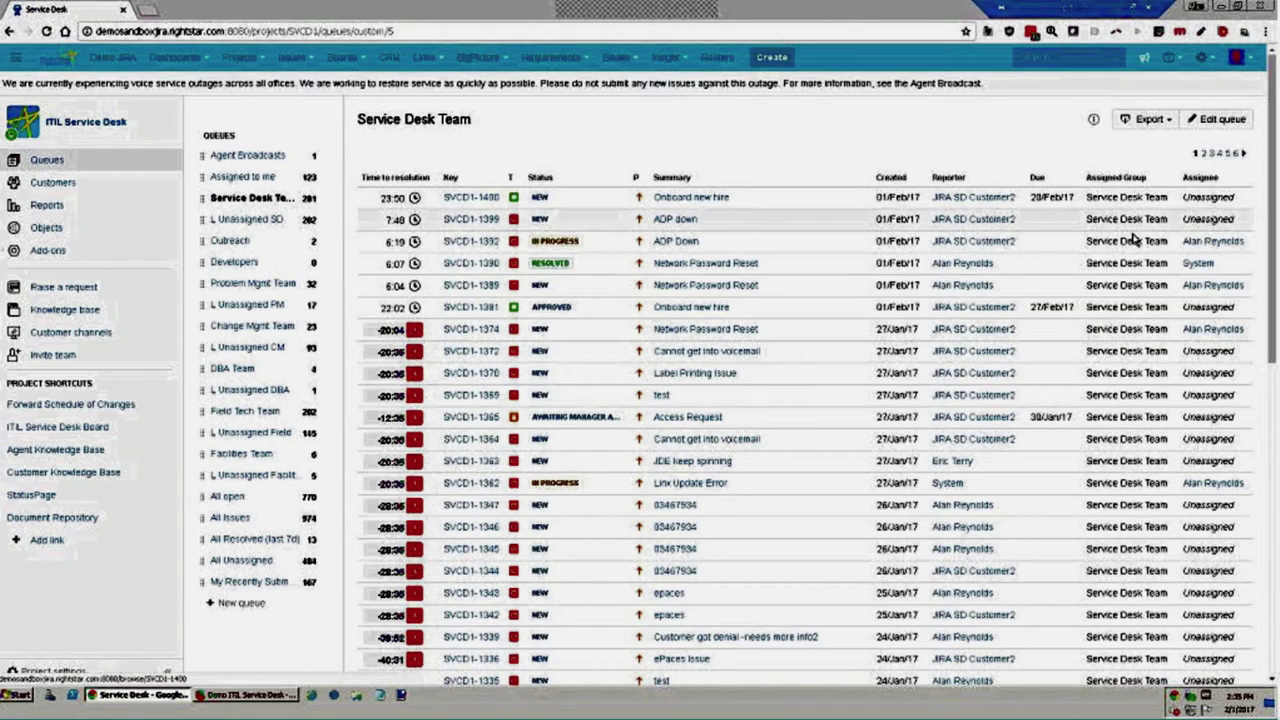
drag(1167, 197, 1085, 197)
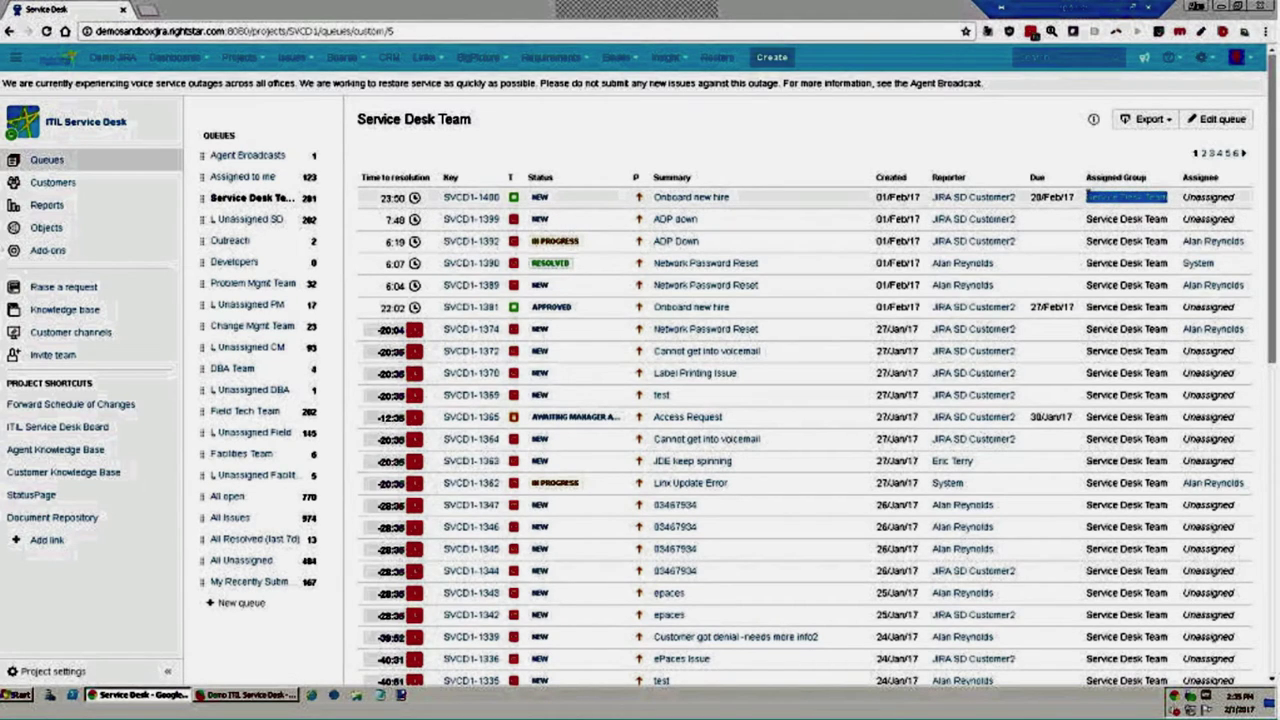
click(660, 204)
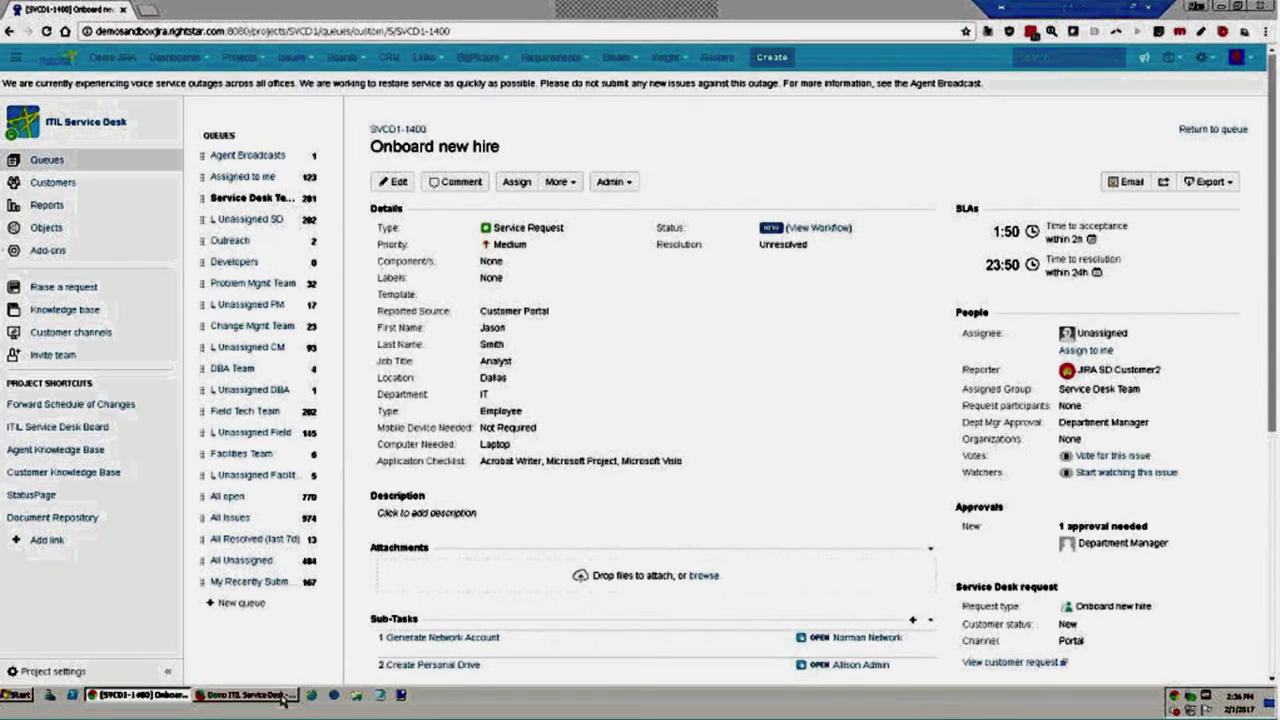
Step: Switch to the customer portal in Firefox, log out the current customer and log in with the department manager account
mouse_move(281, 700)
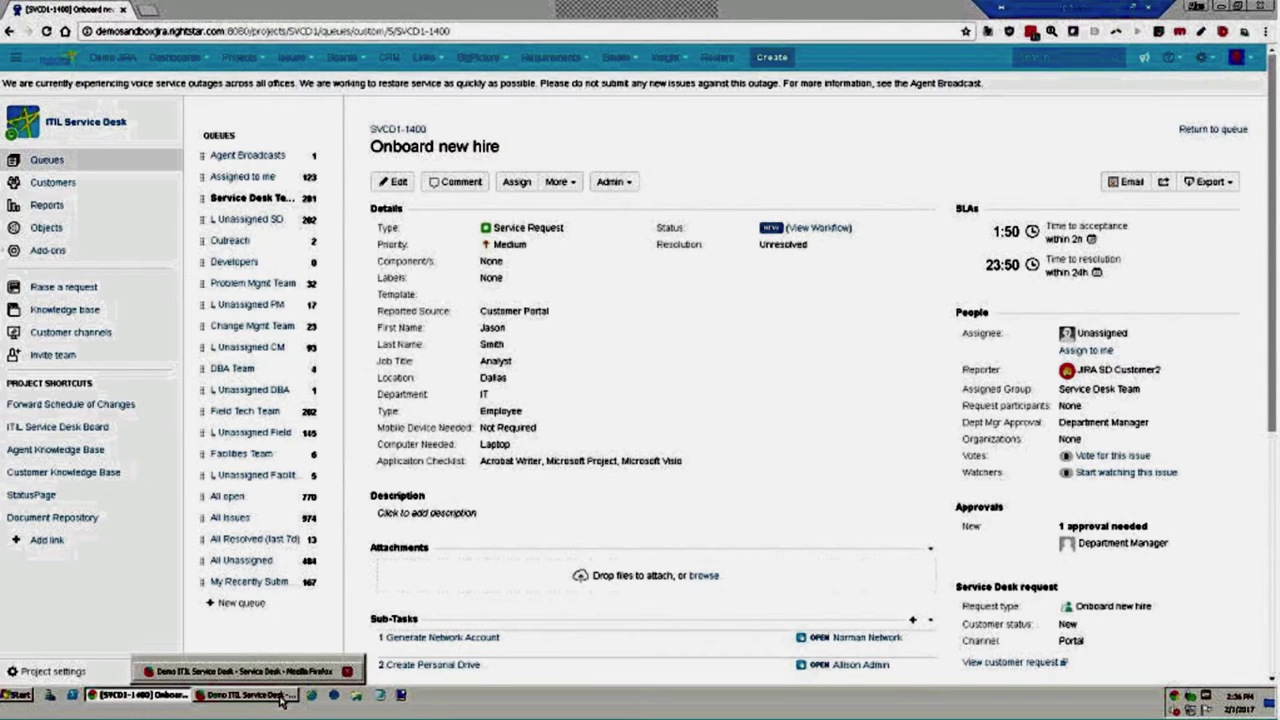
click(281, 700)
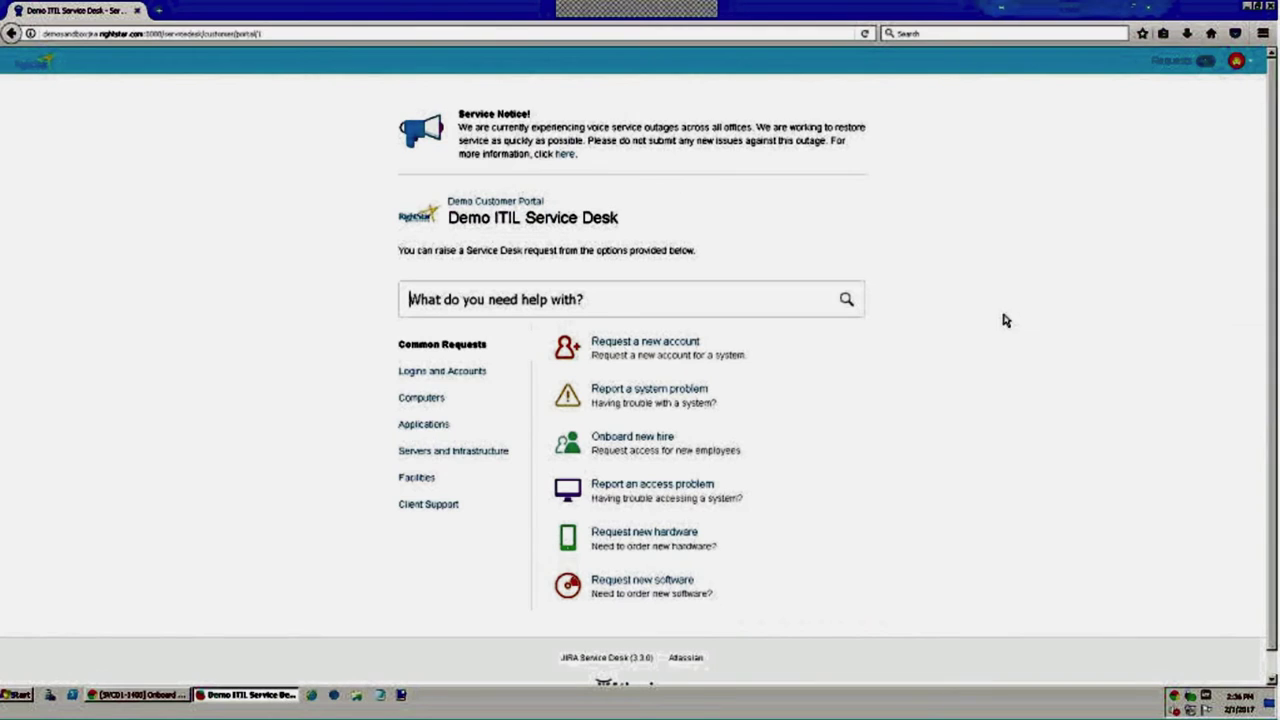
click(1249, 65)
click(1175, 104)
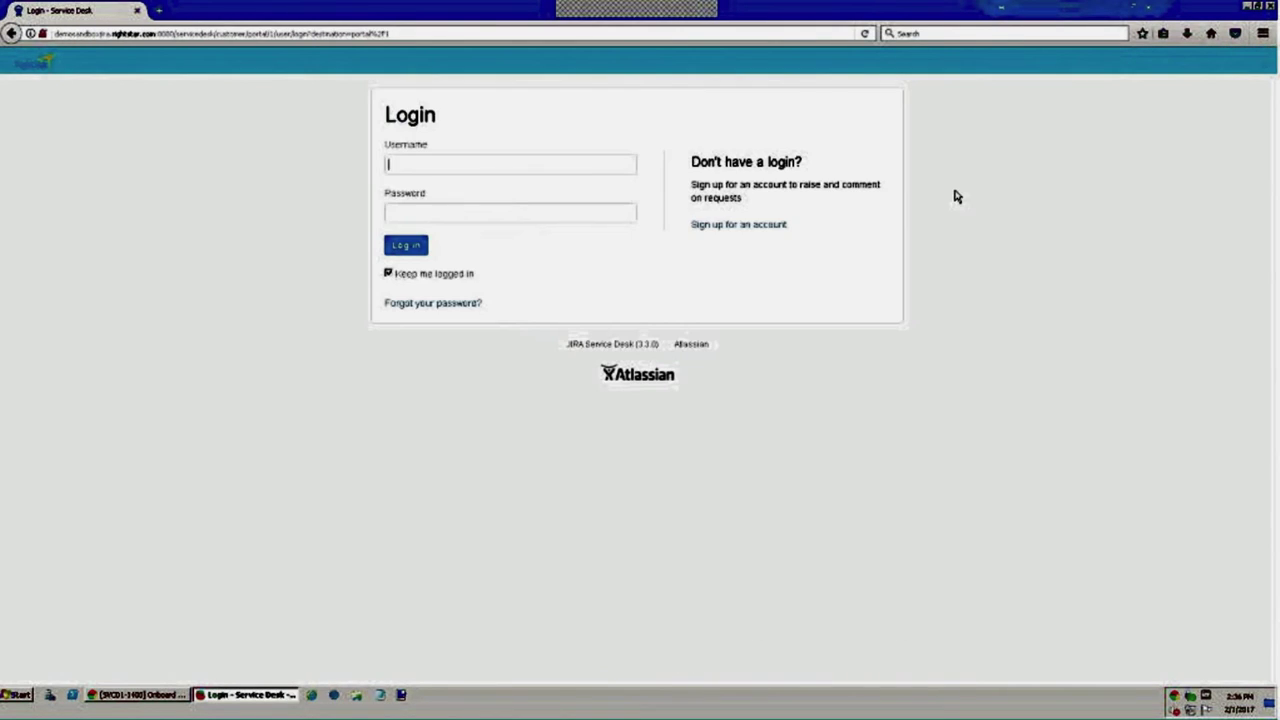
text(d)
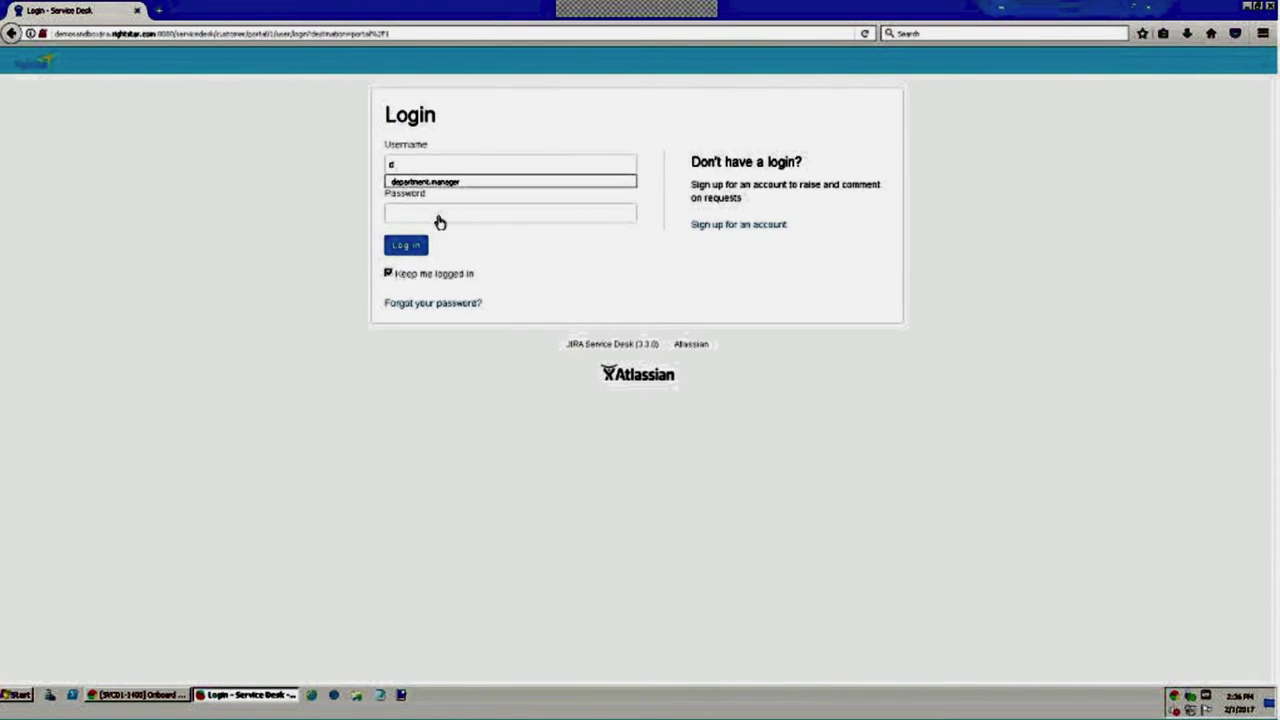
click(443, 189)
click(408, 247)
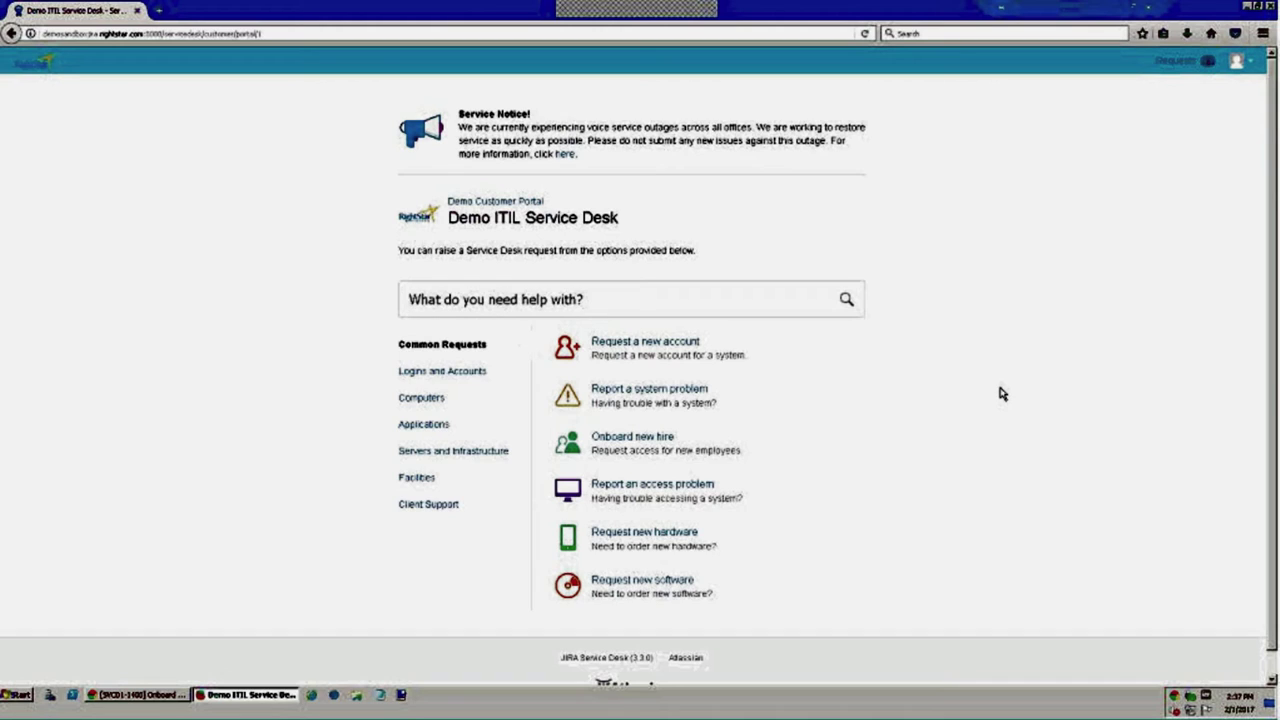
Step: Open the Onboard new hire request SVCD1-1400 from the portal's pending approvals and review its details
click(1180, 64)
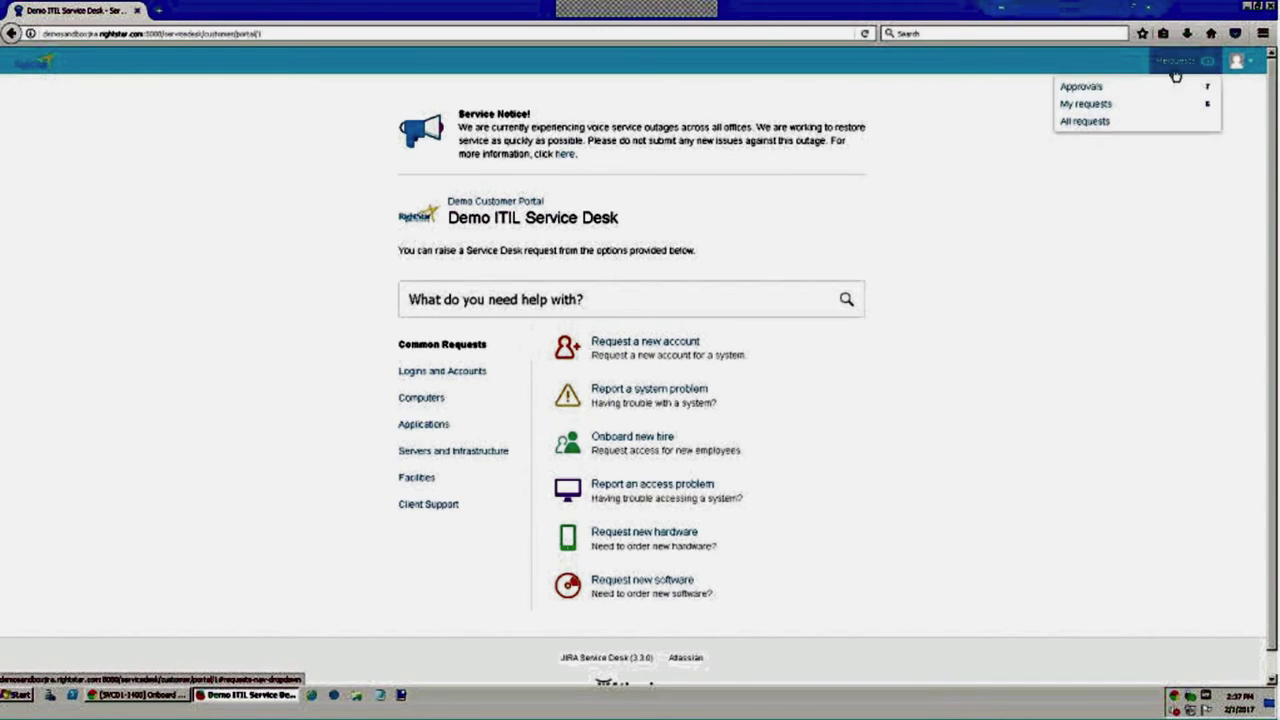
click(1093, 91)
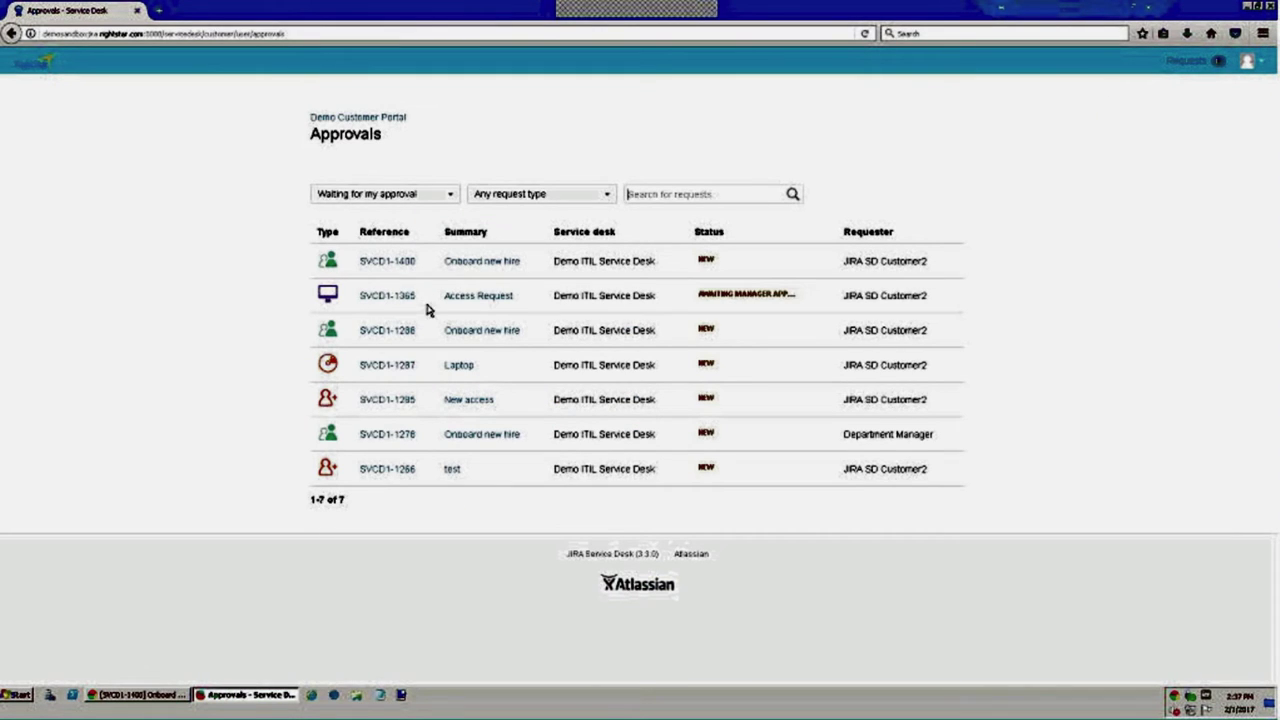
click(382, 262)
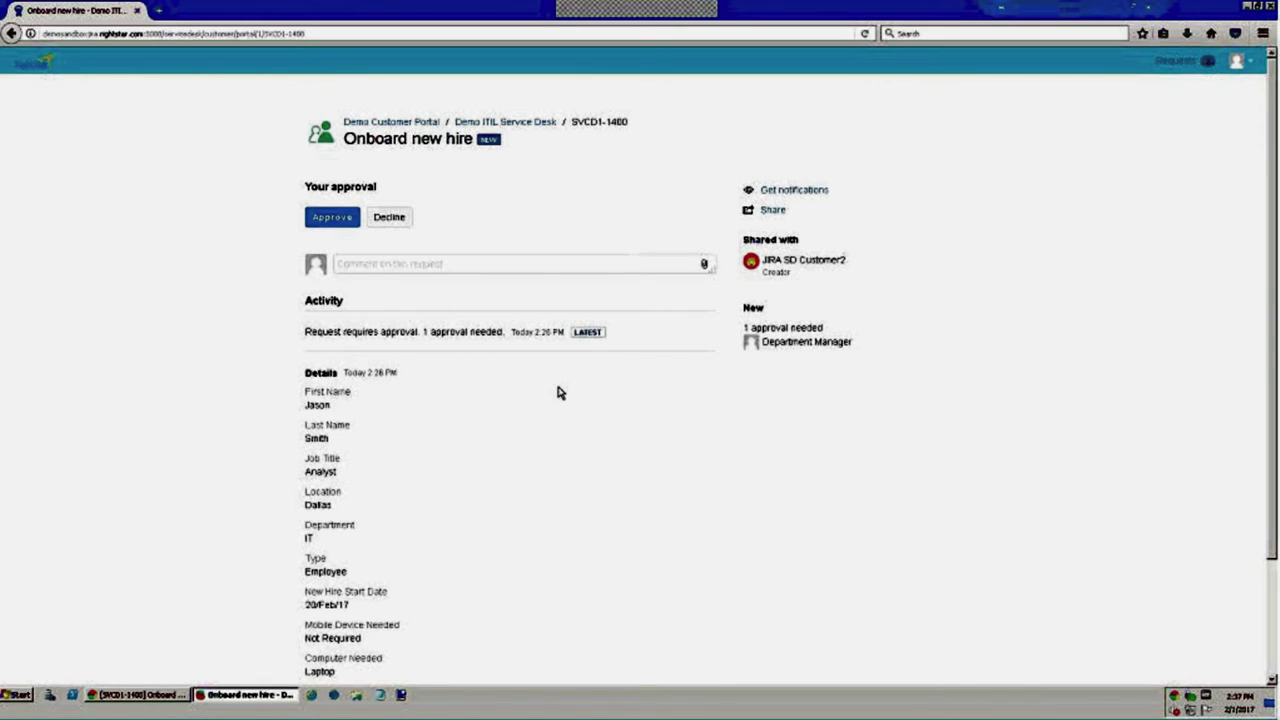
scroll(530, 537, down, 3)
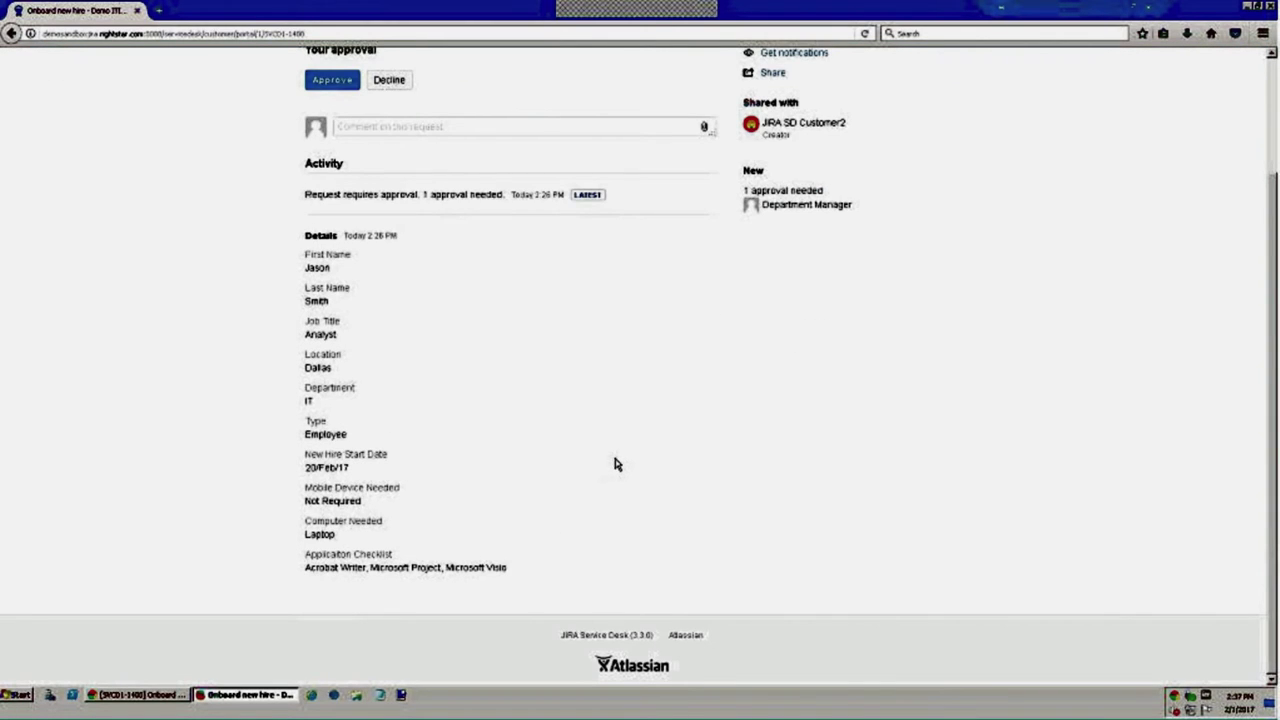
scroll(612, 470, up, 3)
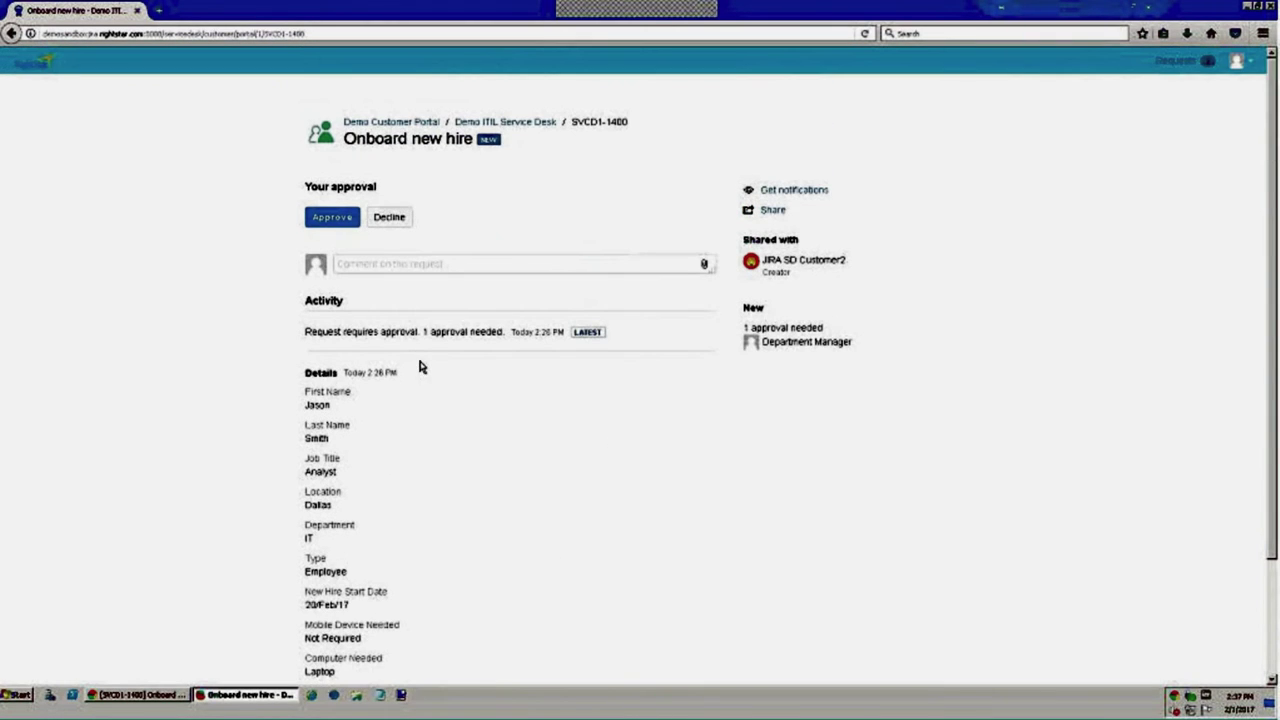
Step: Approve the Onboard new hire request and highlight the manager's approval entry in its activity
click(474, 264)
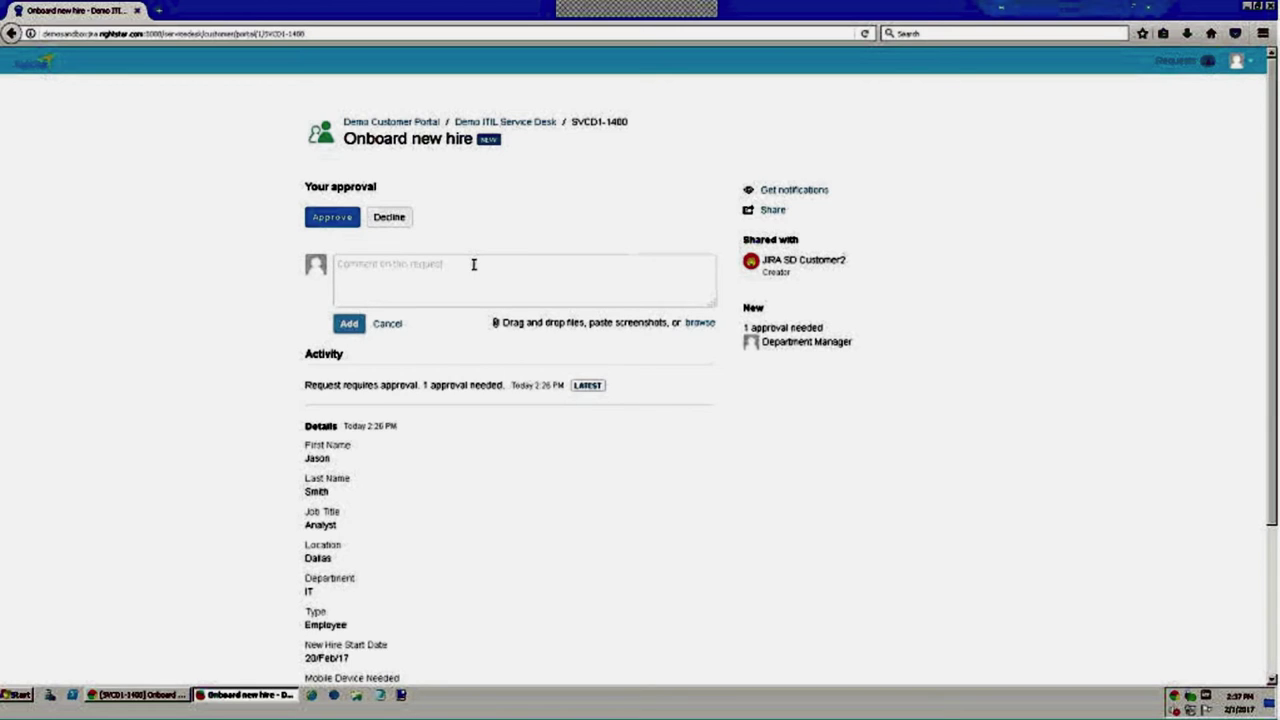
click(323, 222)
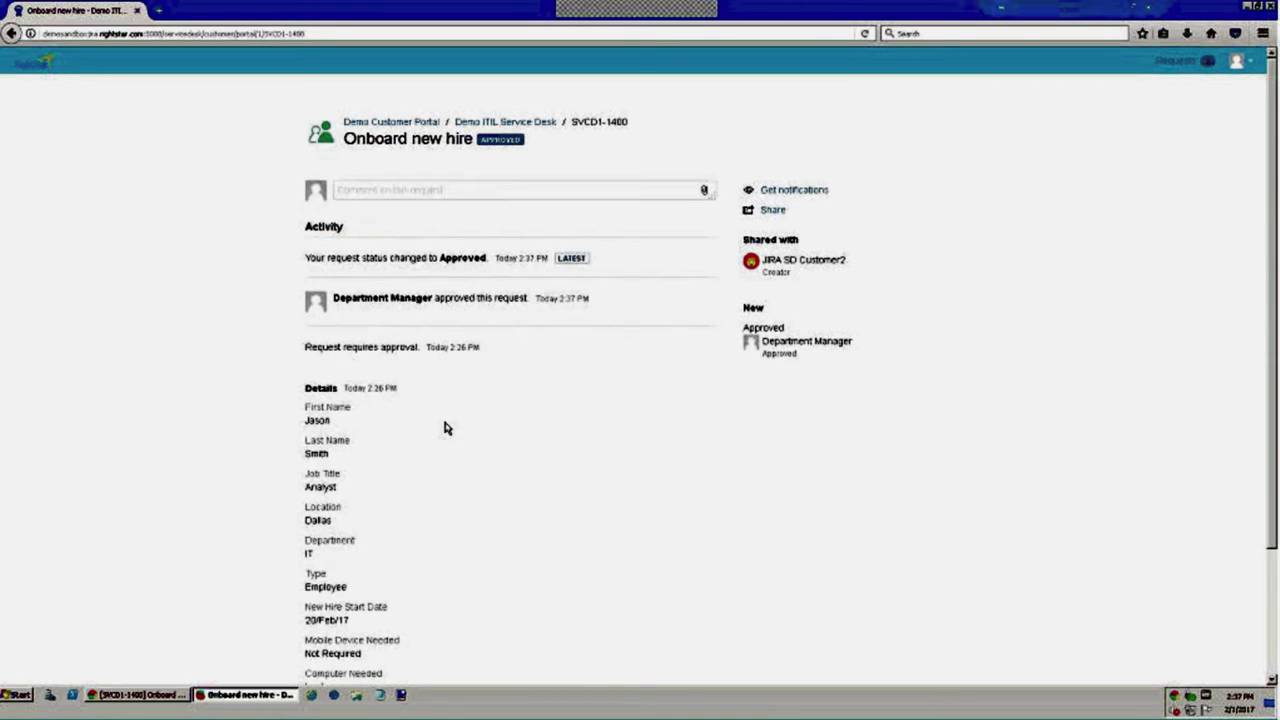
drag(617, 305, 333, 298)
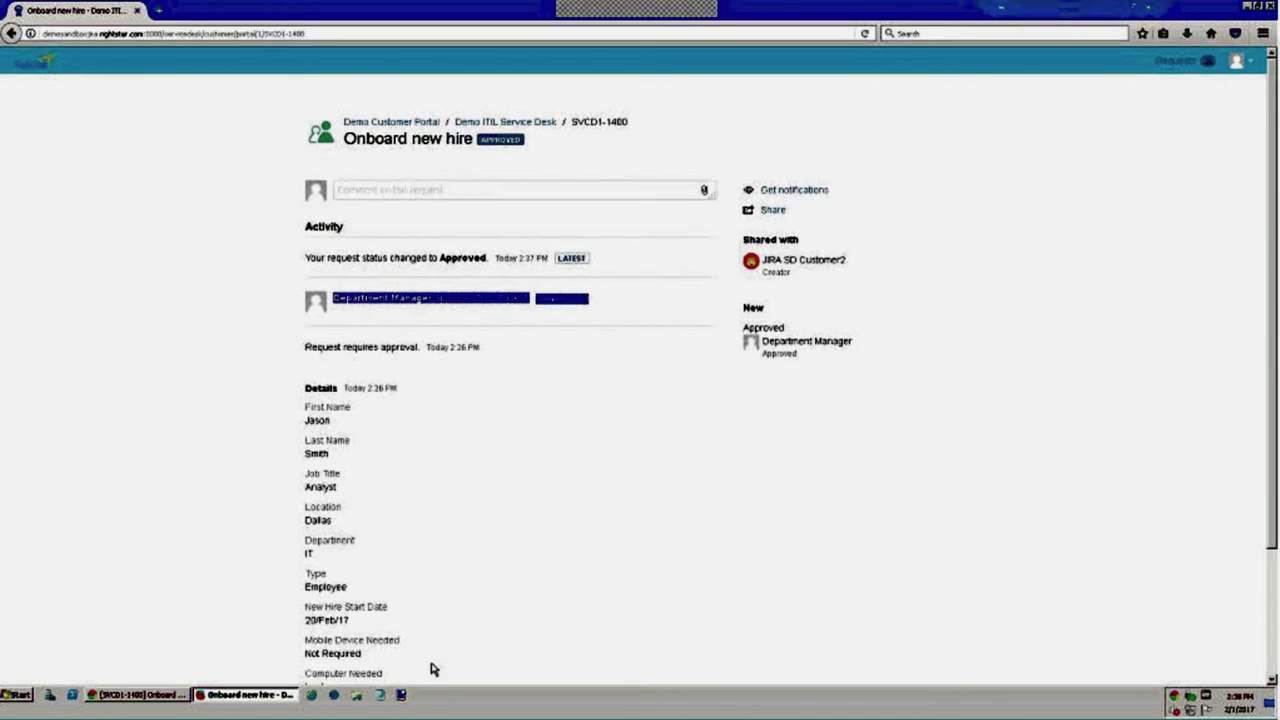
Step: Switch back to the agent view in Chrome, refresh the Onboard new hire request and examine its approval, workflow actions and details
click(127, 696)
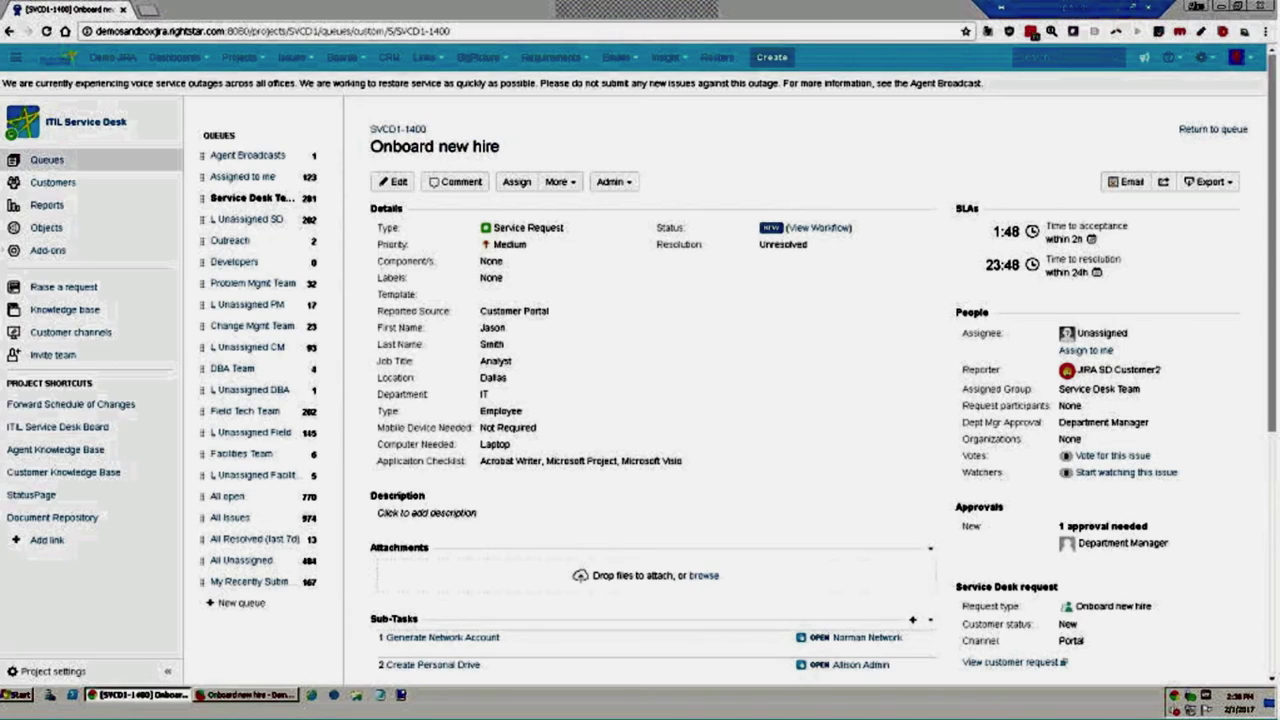
click(45, 31)
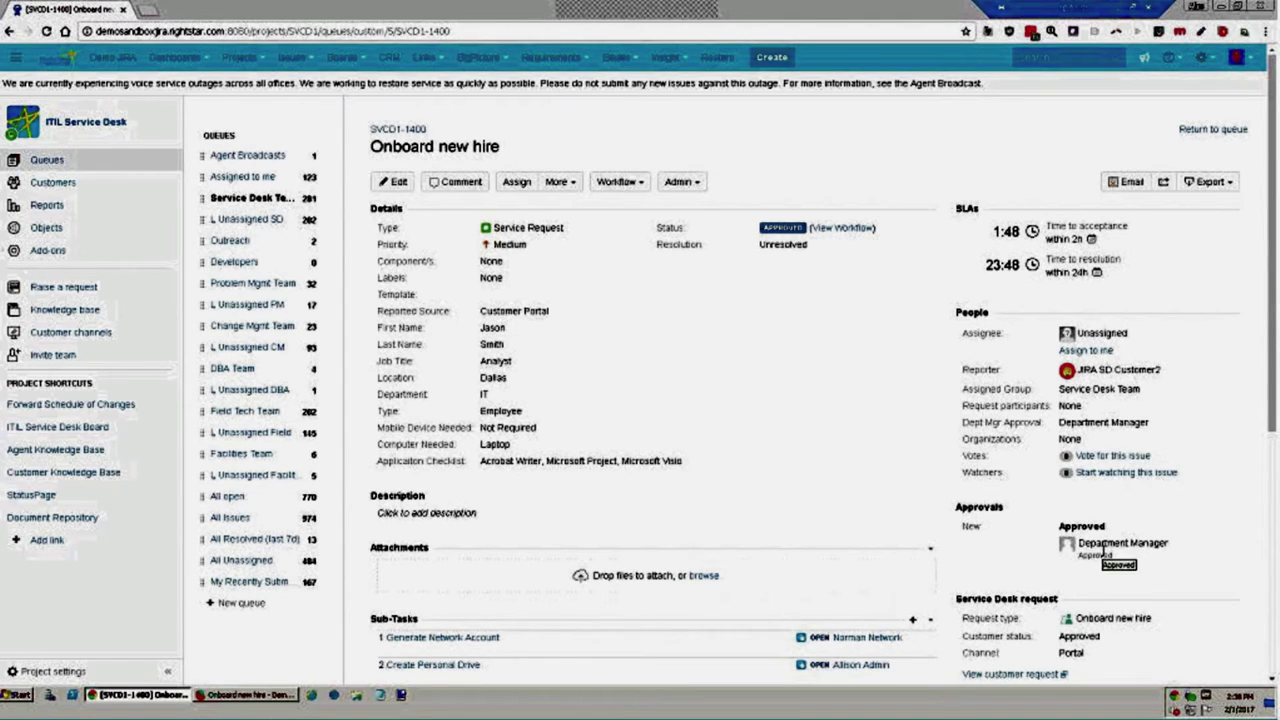
click(633, 184)
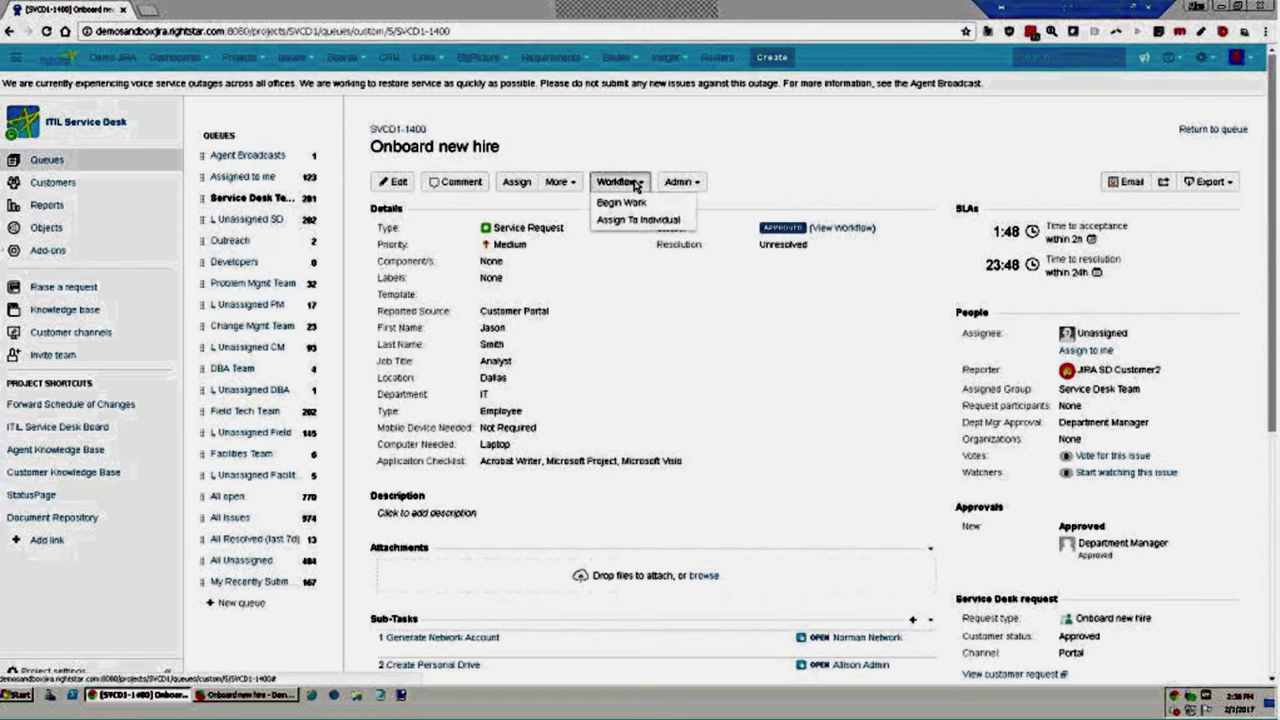
click(697, 151)
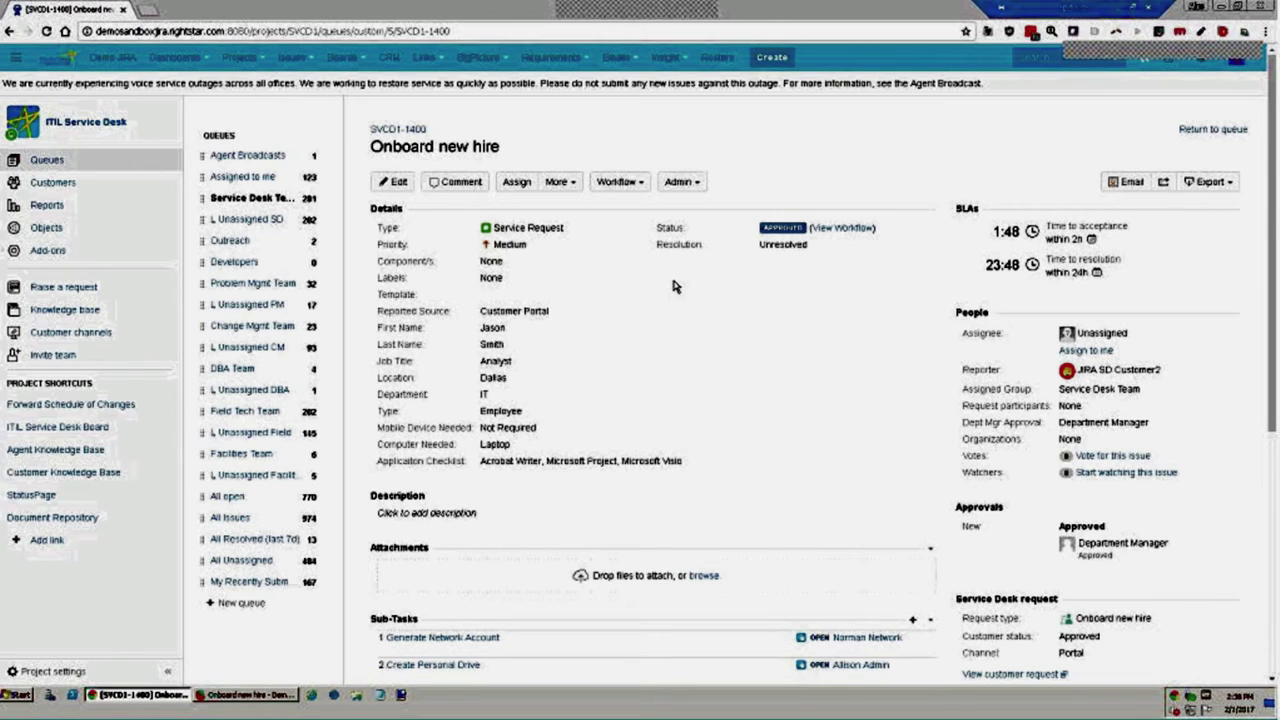
drag(456, 232, 702, 463)
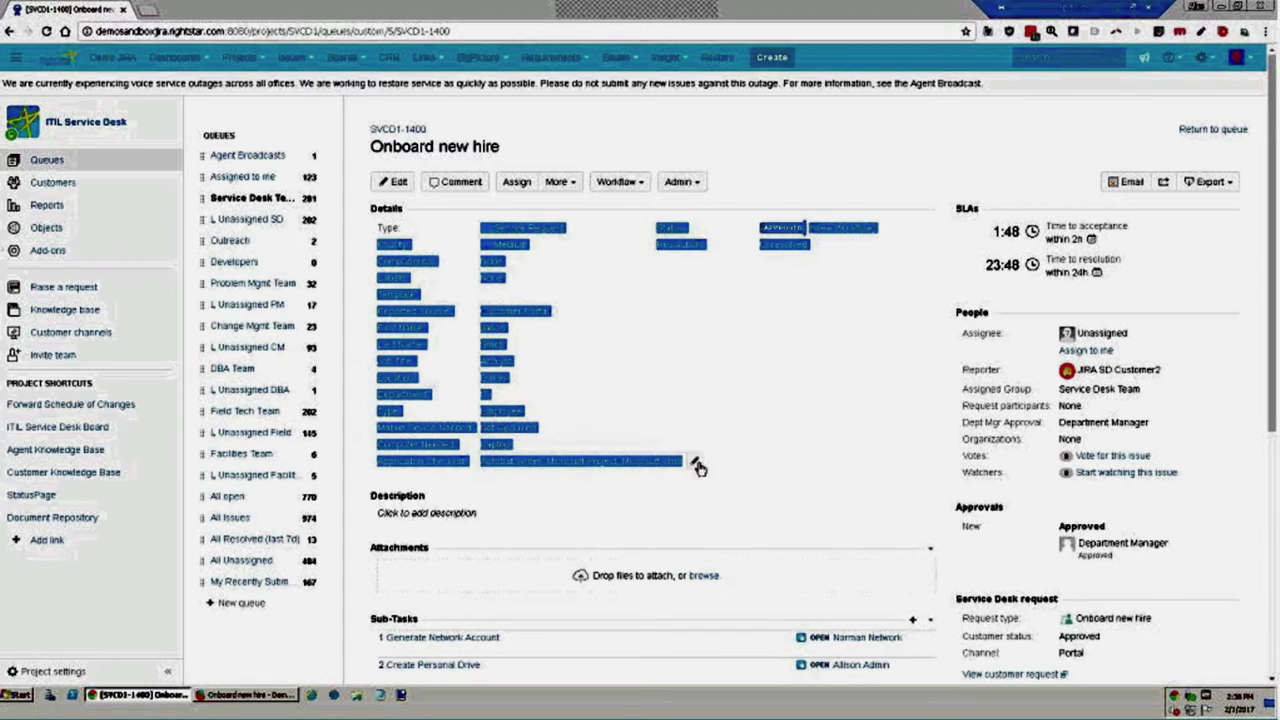
click(710, 410)
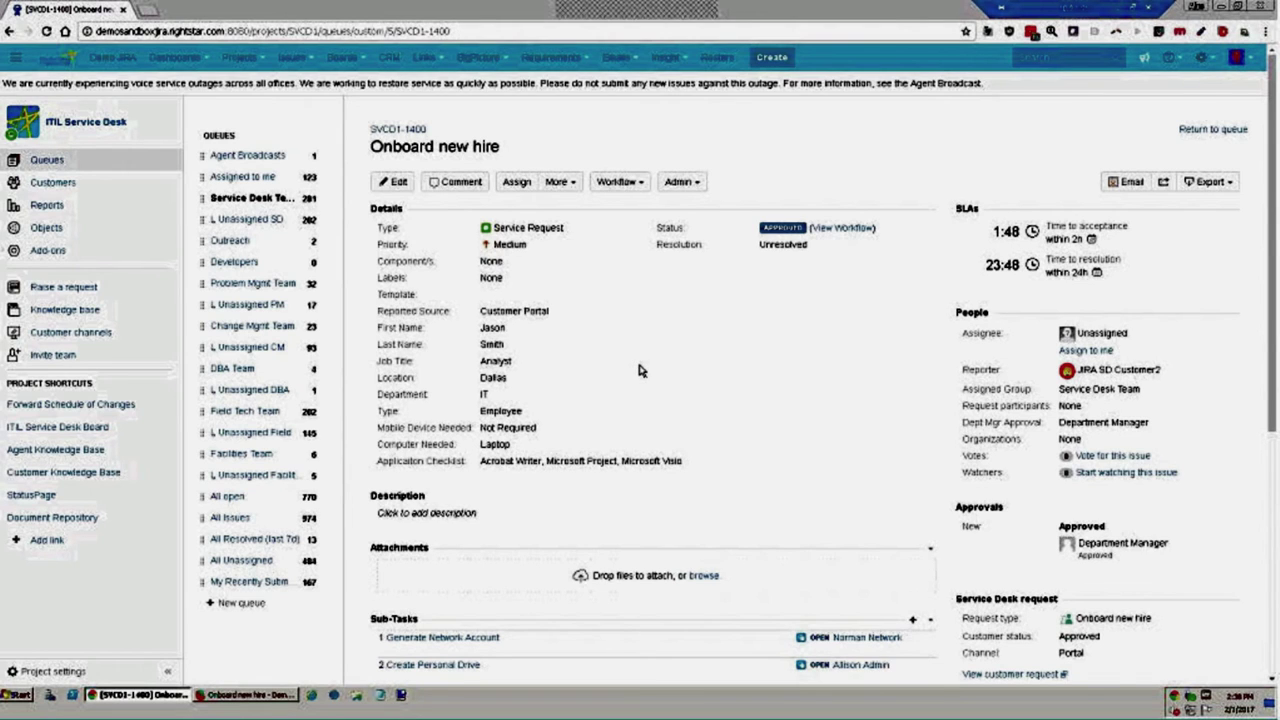
Step: Examine the Onboard new hire request's sub-tasks, their assignees and the related knowledge base articles
scroll(638, 375, down, 4)
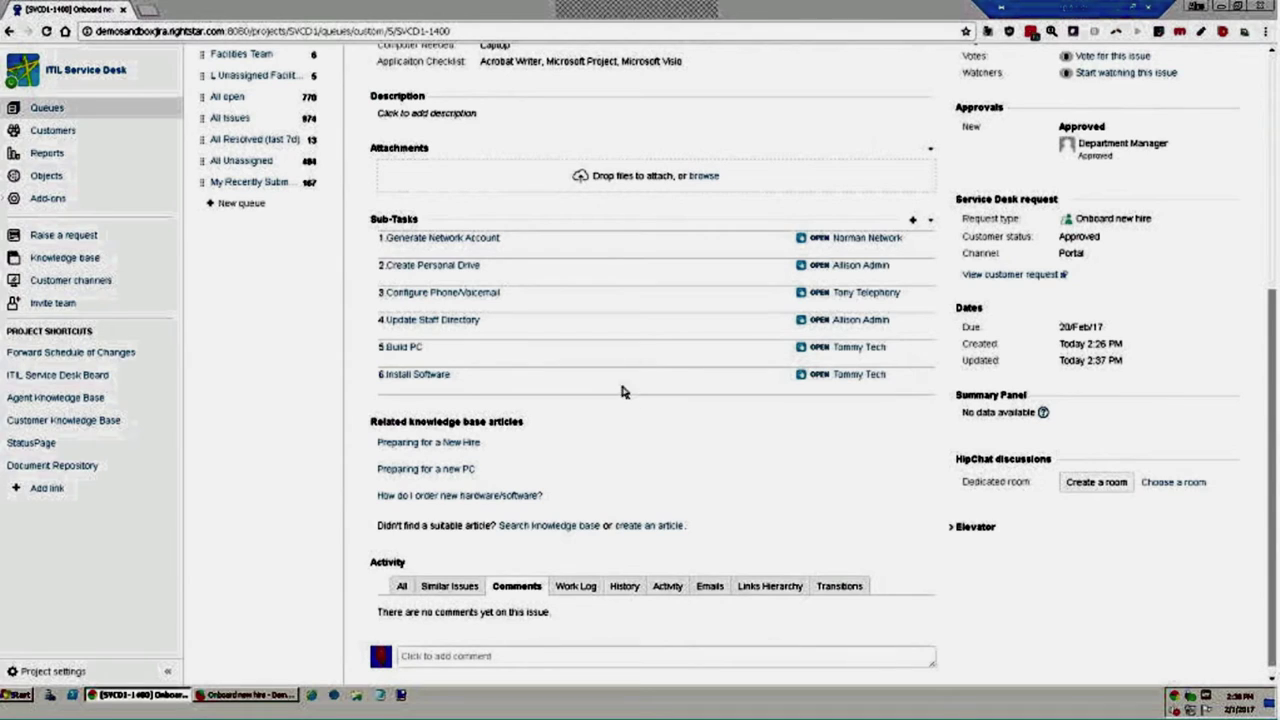
drag(370, 241, 519, 310)
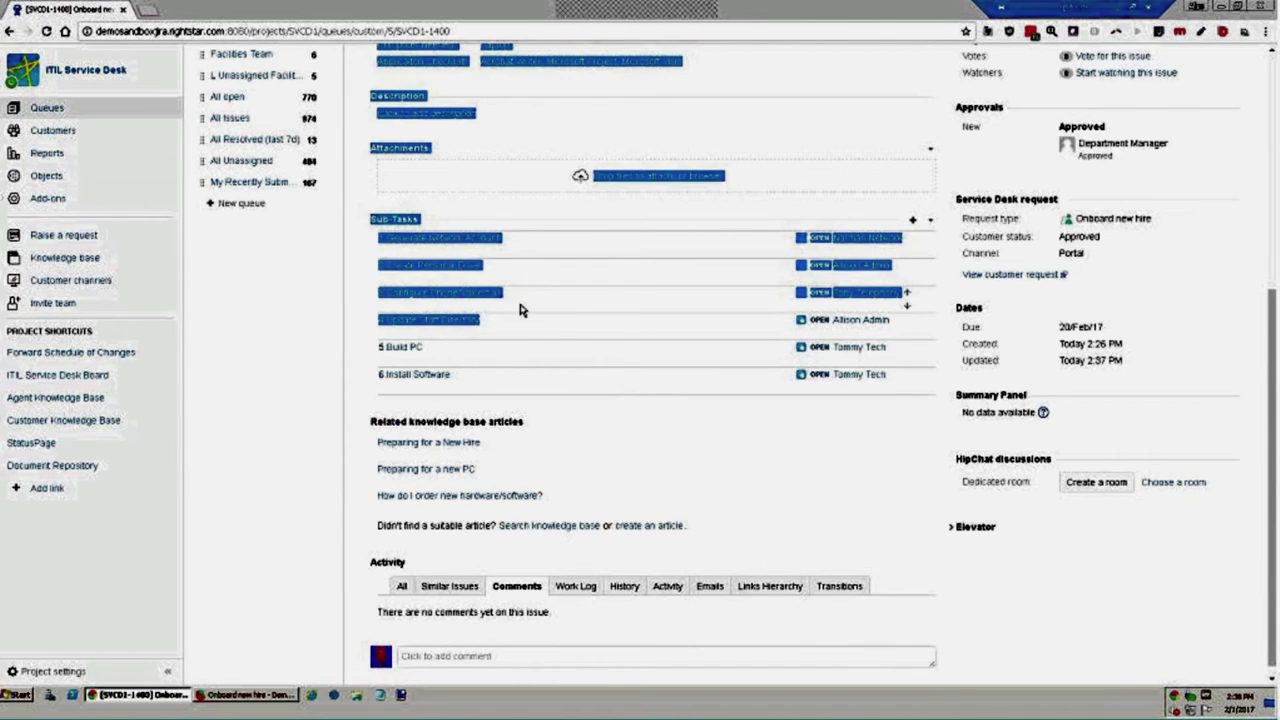
click(342, 290)
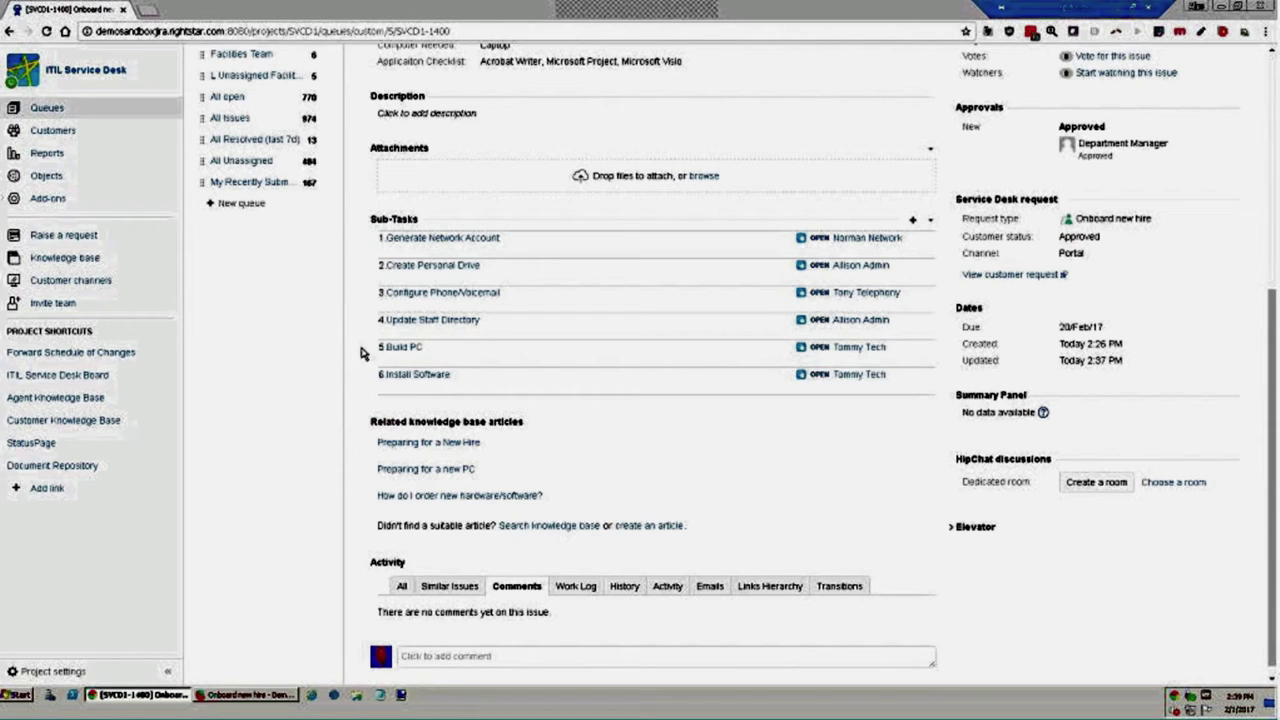
drag(476, 395, 390, 352)
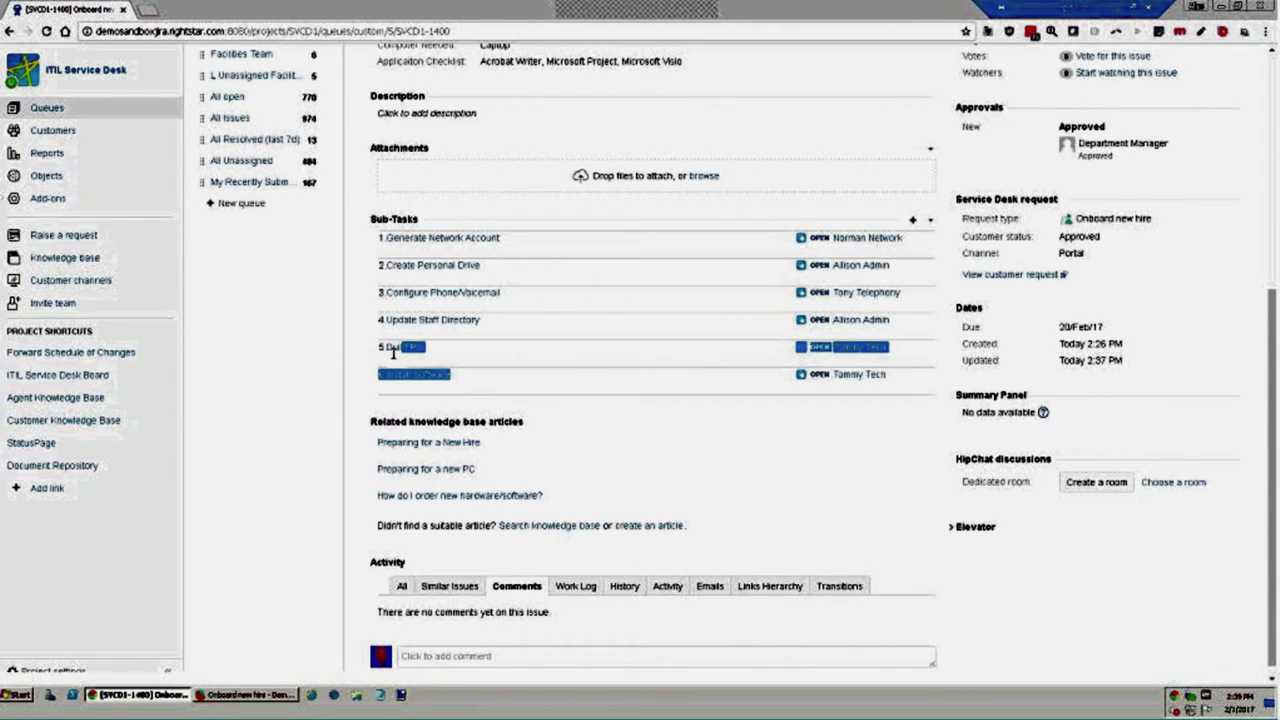
click(338, 400)
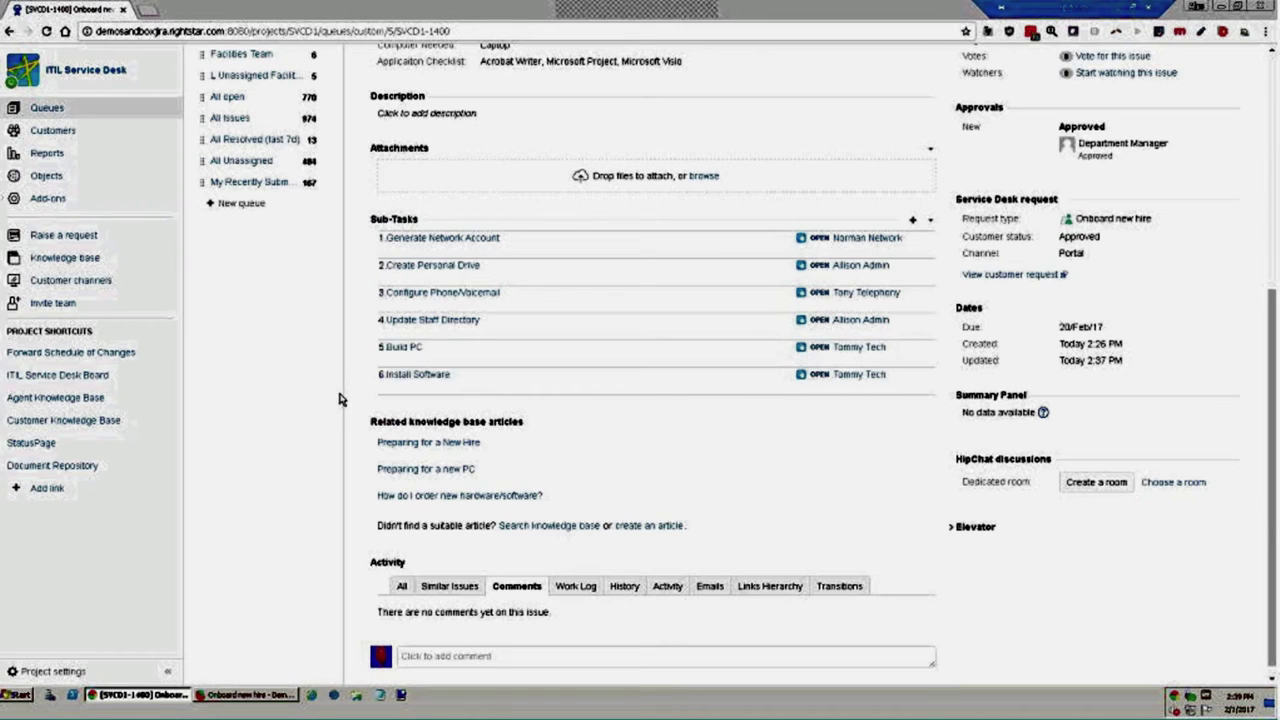
drag(307, 449, 597, 480)
scroll(597, 480, up, 2)
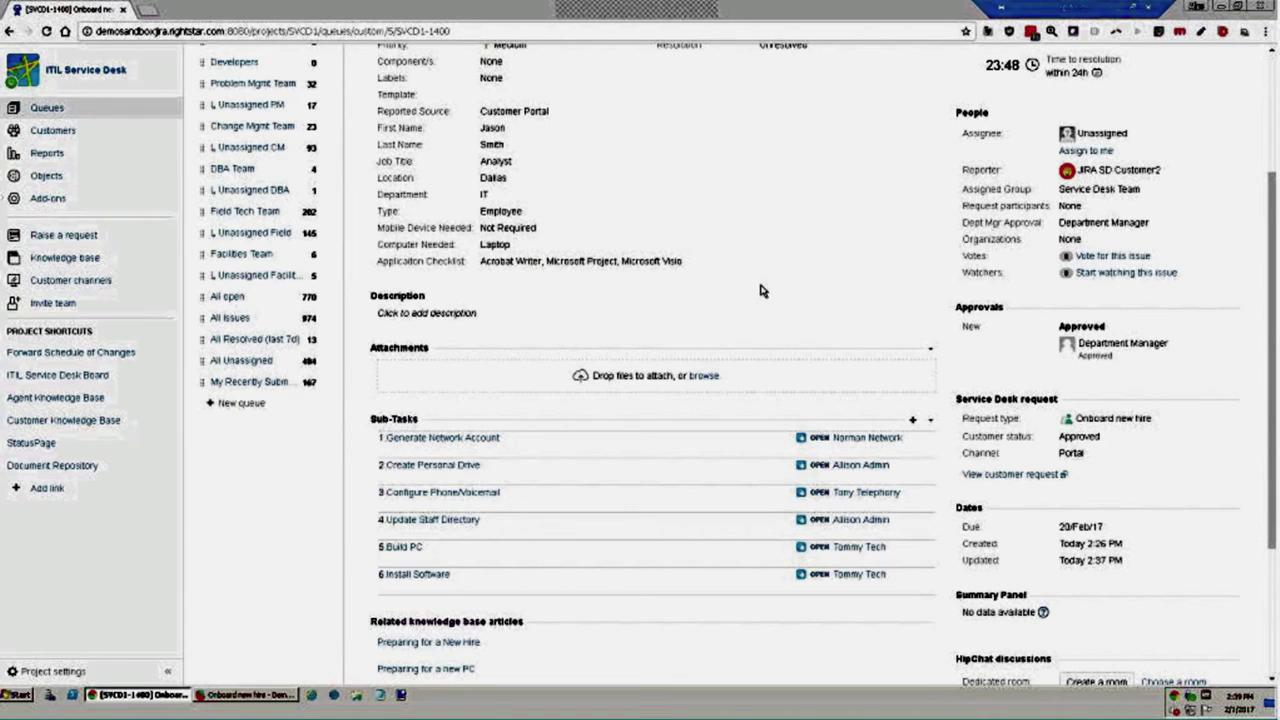
Step: View the Generate Network Account sub-task and return to its parent Onboard new hire request
scroll(752, 318, down, 3)
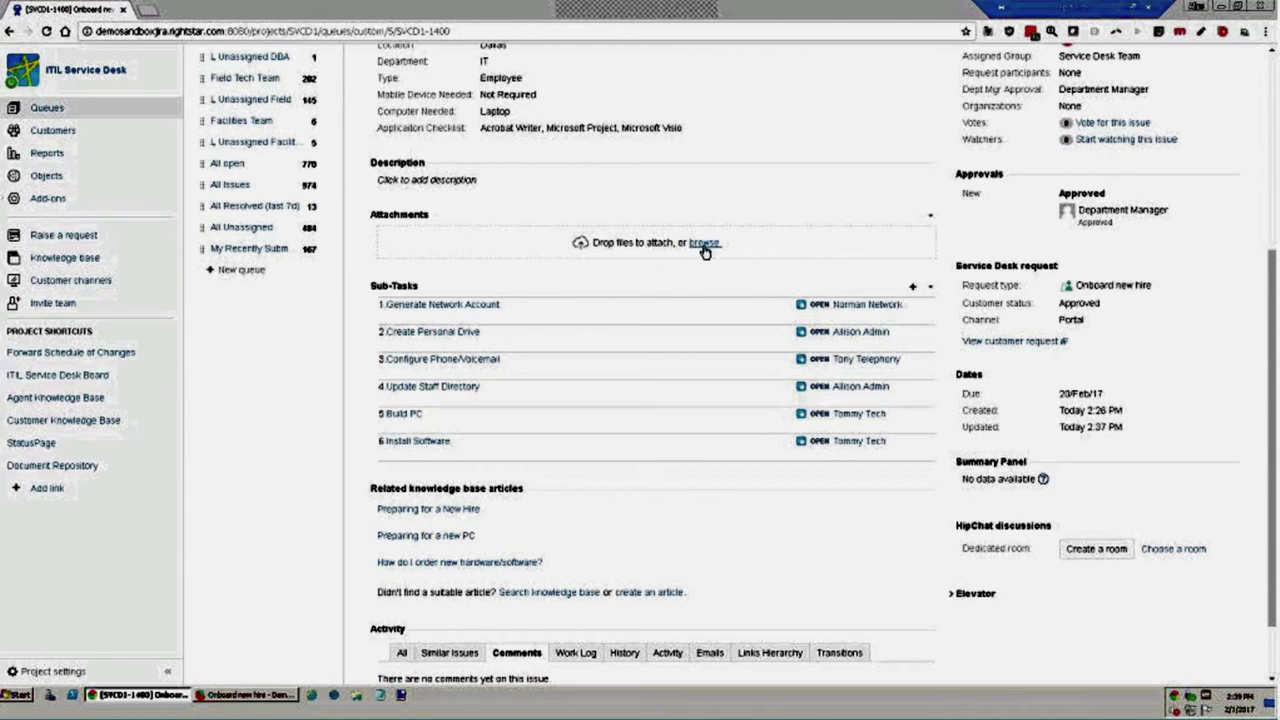
click(461, 309)
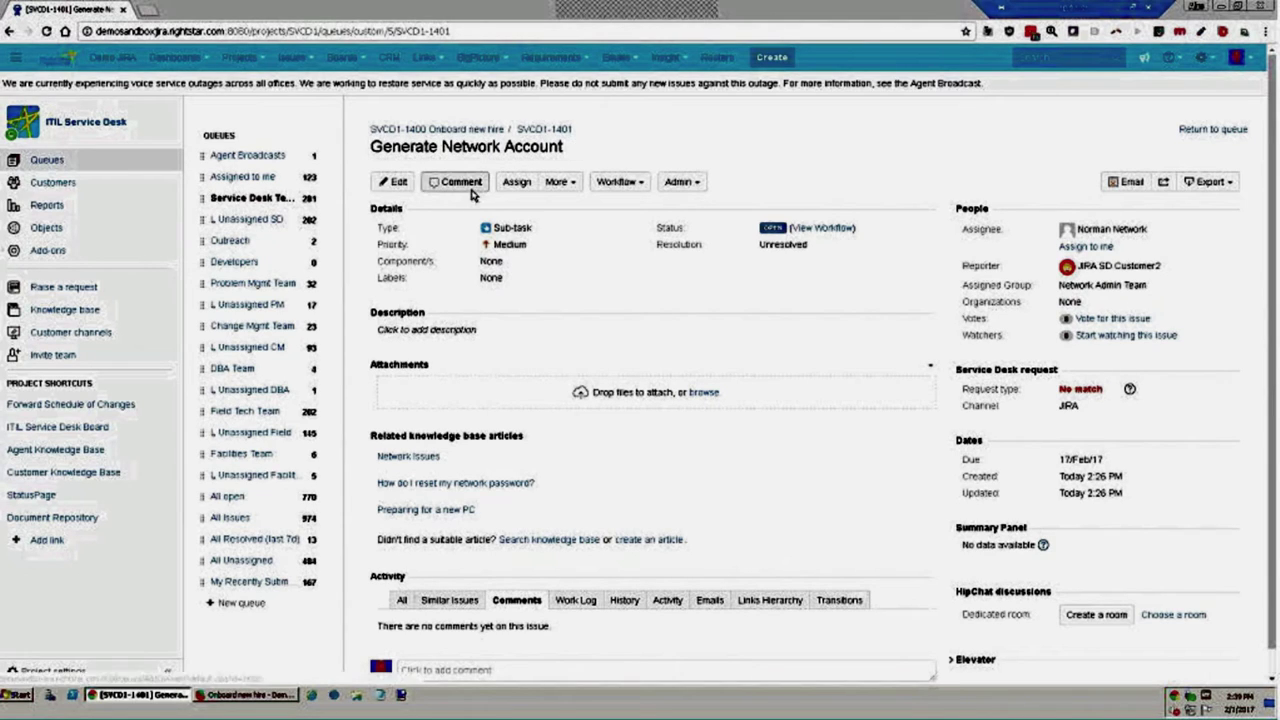
click(455, 133)
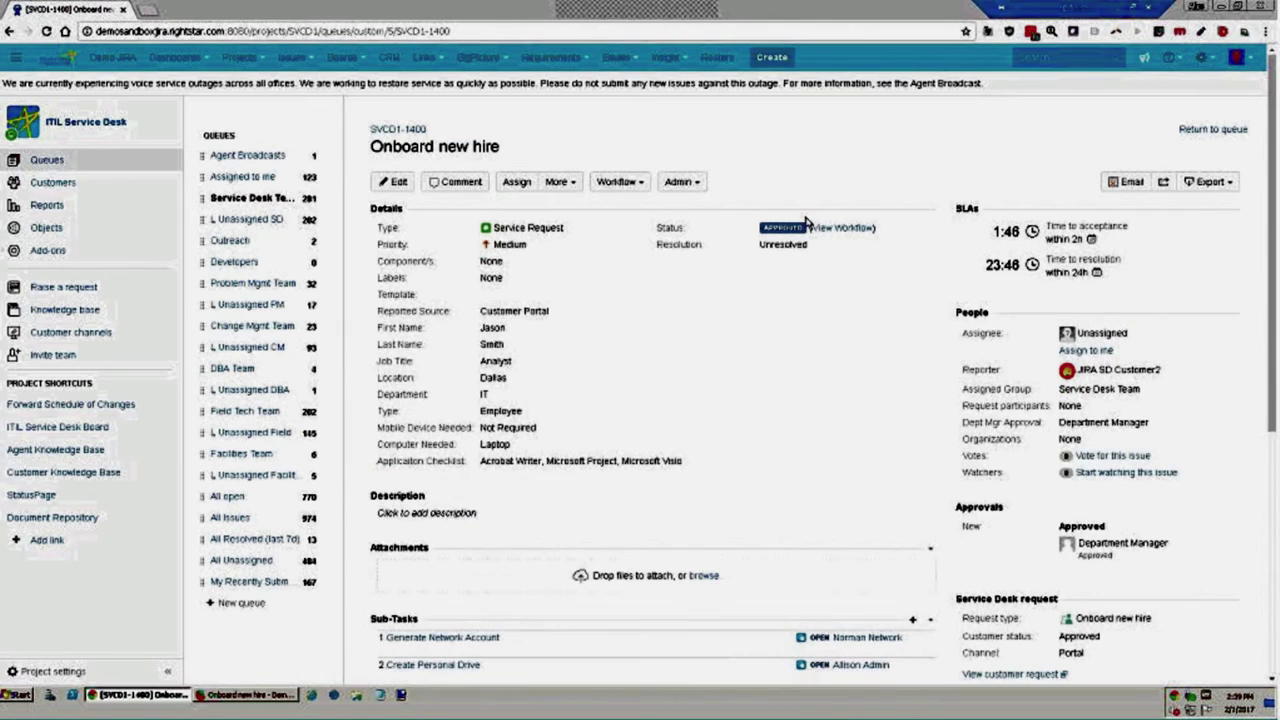
Step: Begin work on the Onboard new hire request and review its SLAs, sub-tasks and comments
click(619, 186)
click(623, 207)
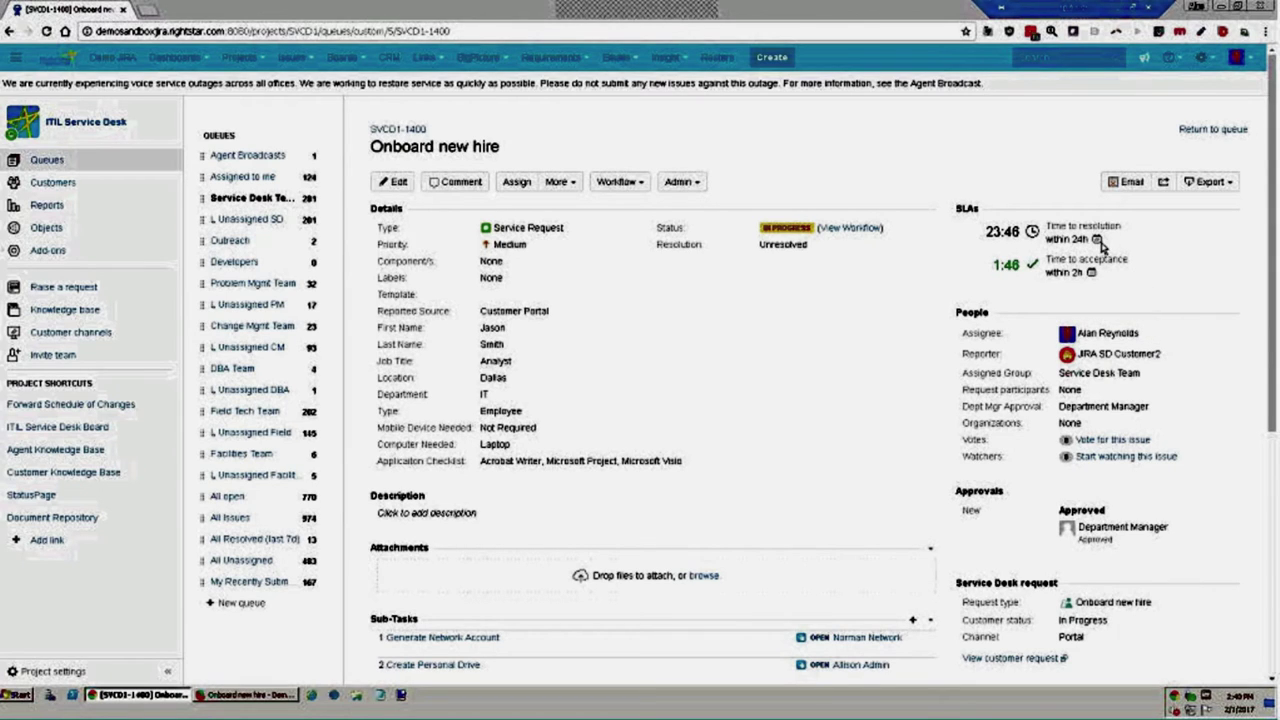
mouse_move(1098, 243)
scroll(757, 333, down, 4)
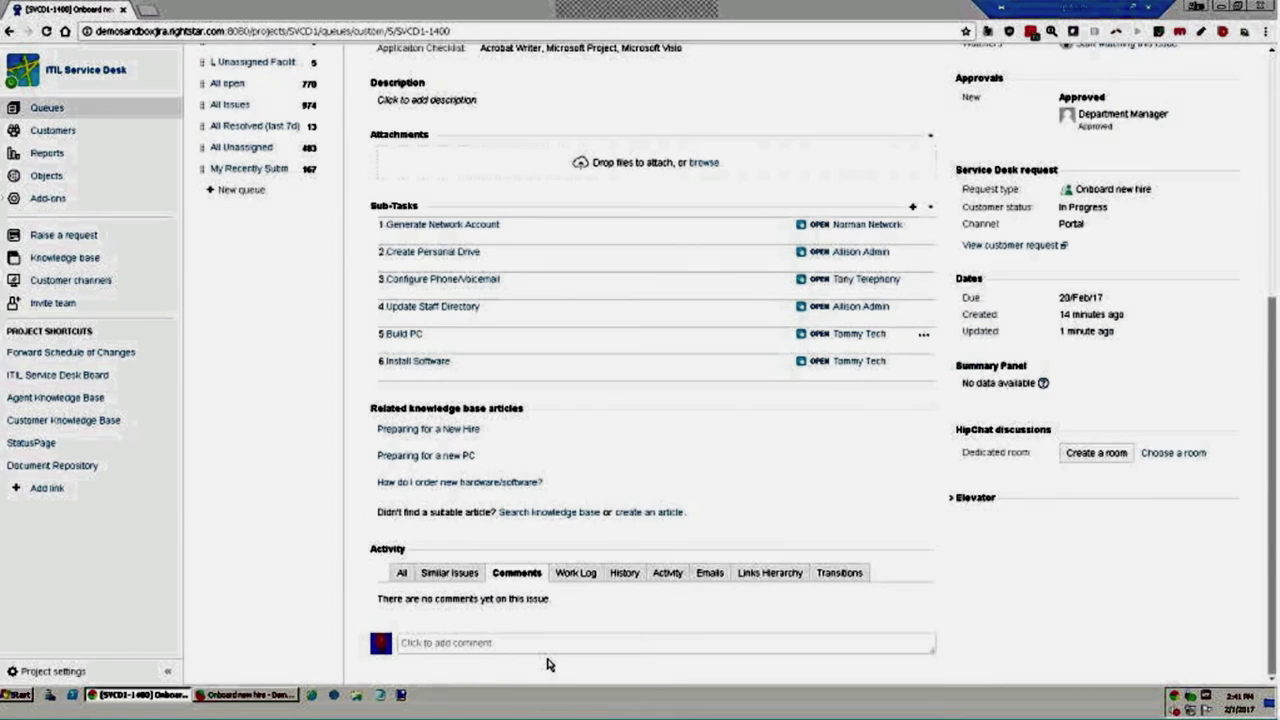
Step: Add a comment to the Onboard new hire request using the Initial Response canned response and share it with the customer
click(489, 642)
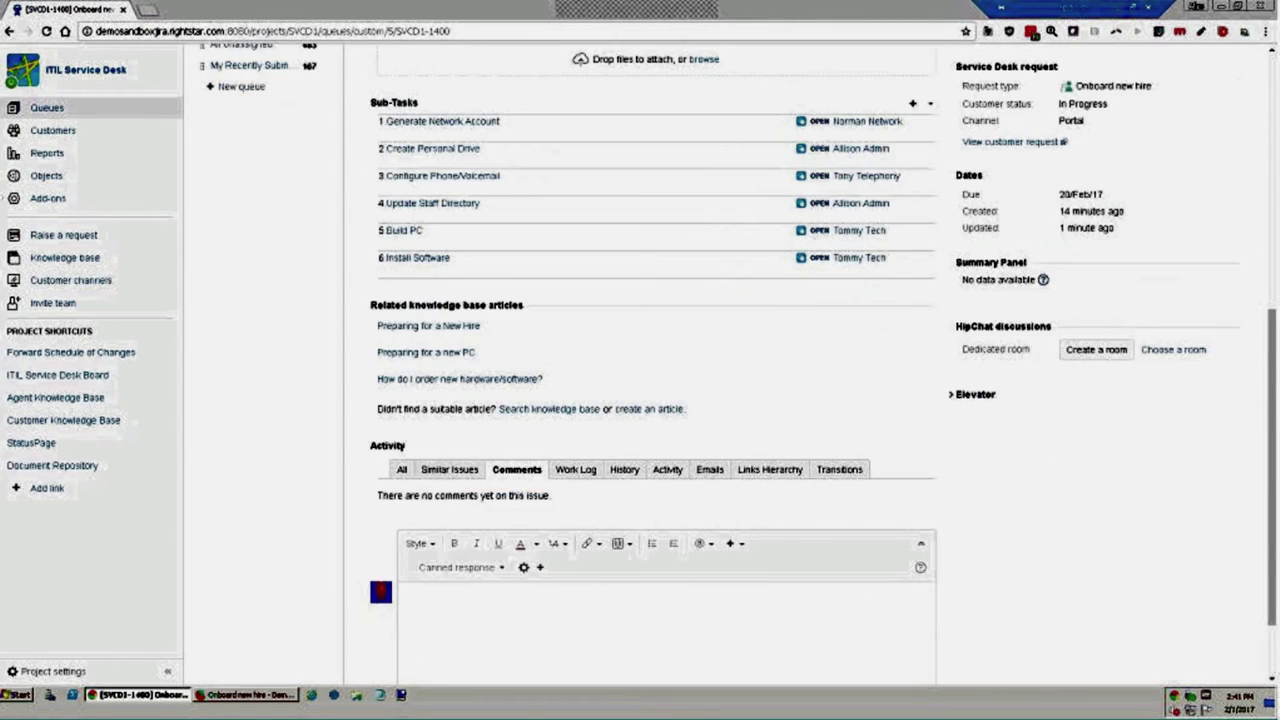
scroll(689, 276, down, 2)
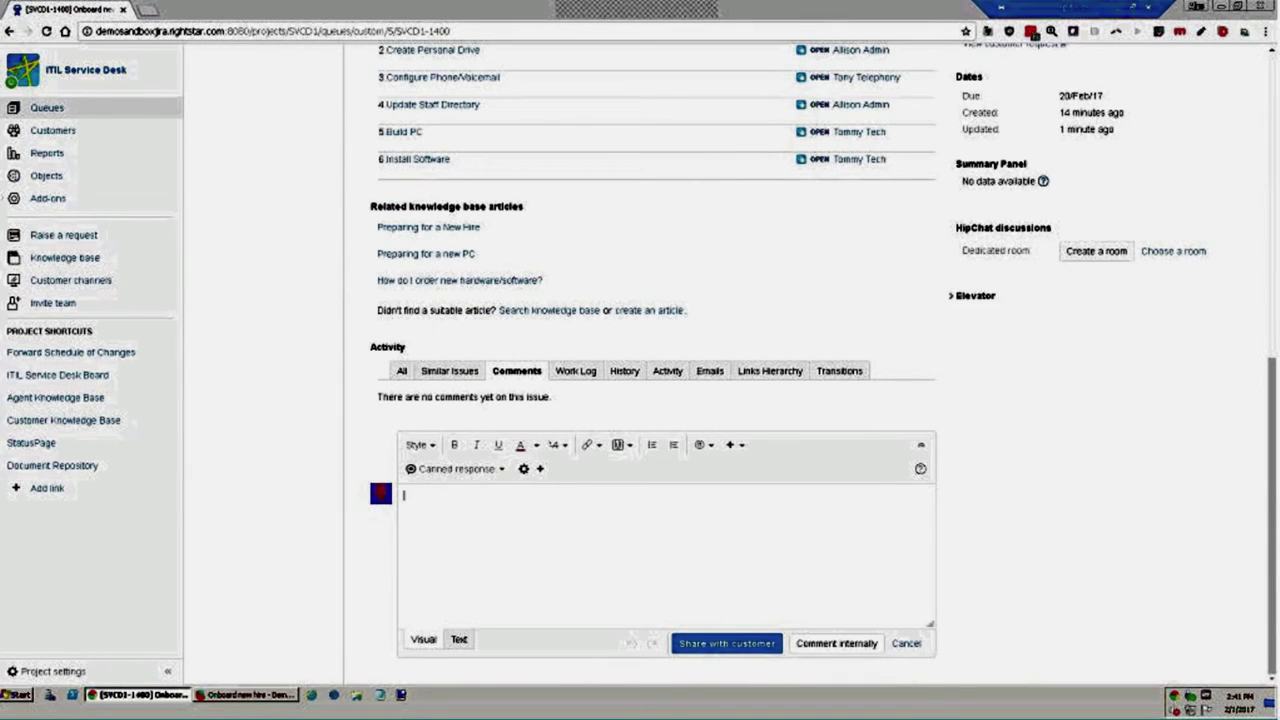
click(502, 474)
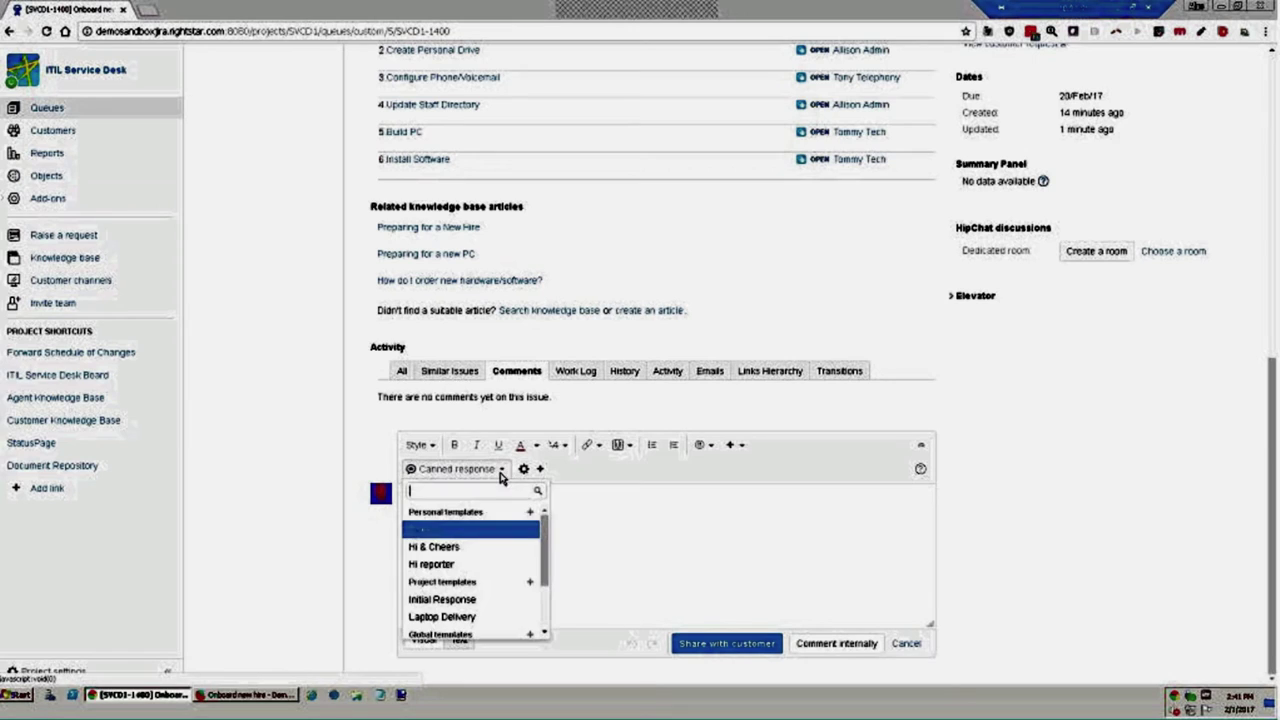
click(470, 600)
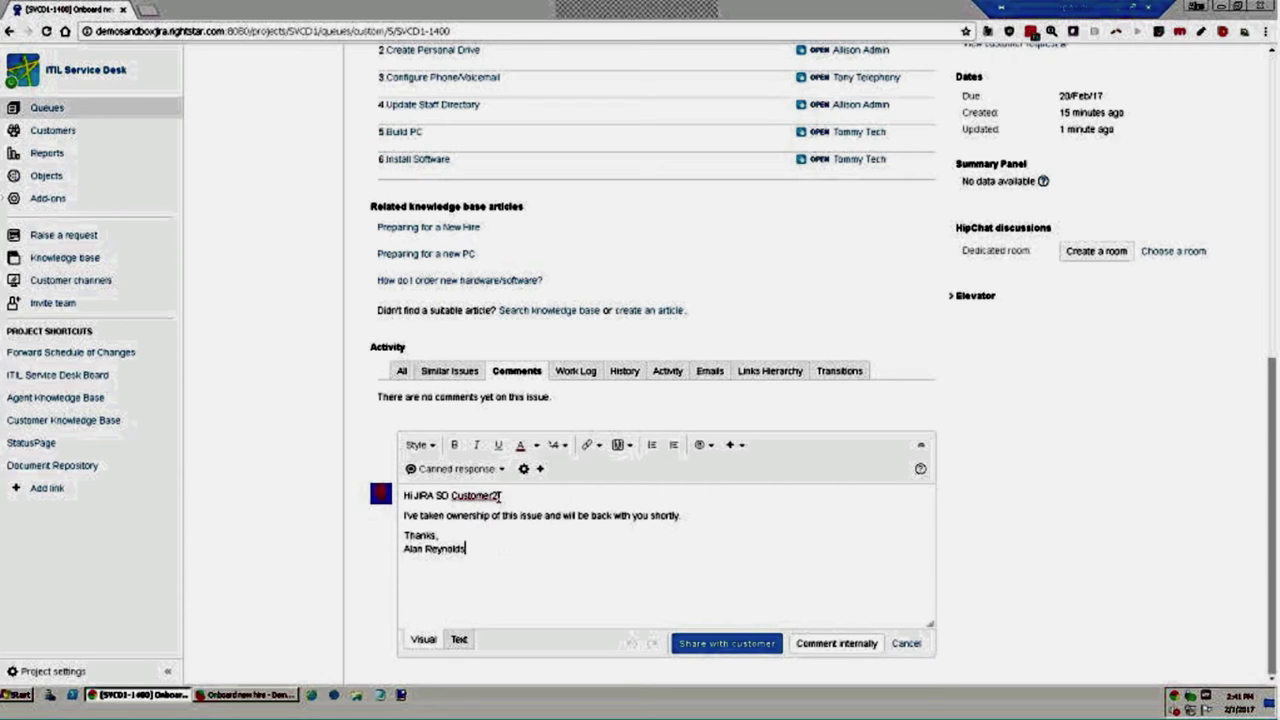
drag(496, 495, 410, 496)
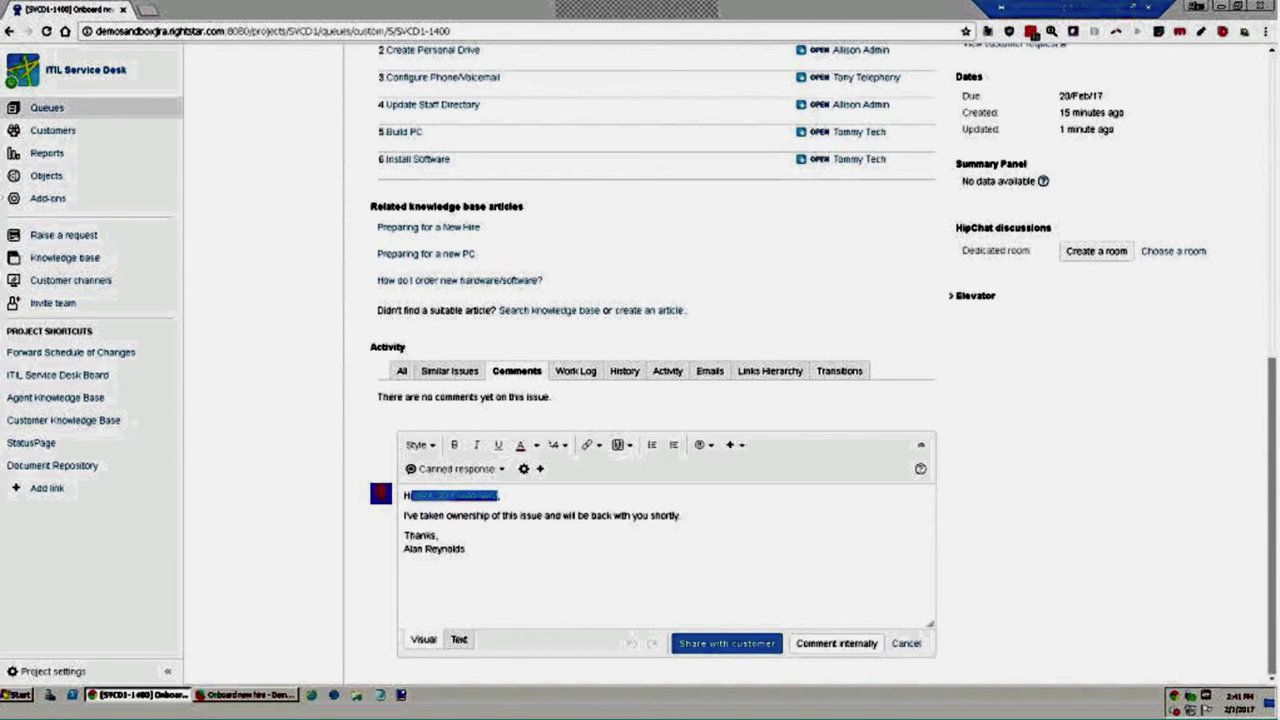
drag(466, 548, 400, 560)
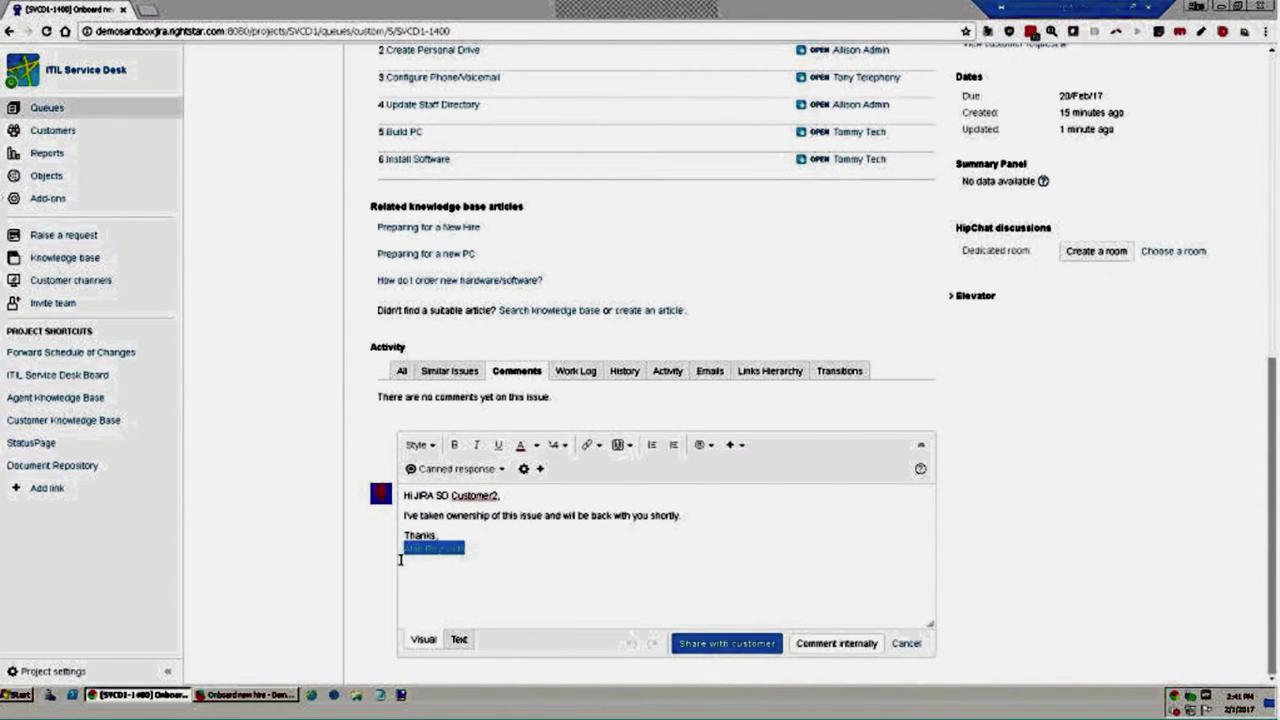
click(486, 577)
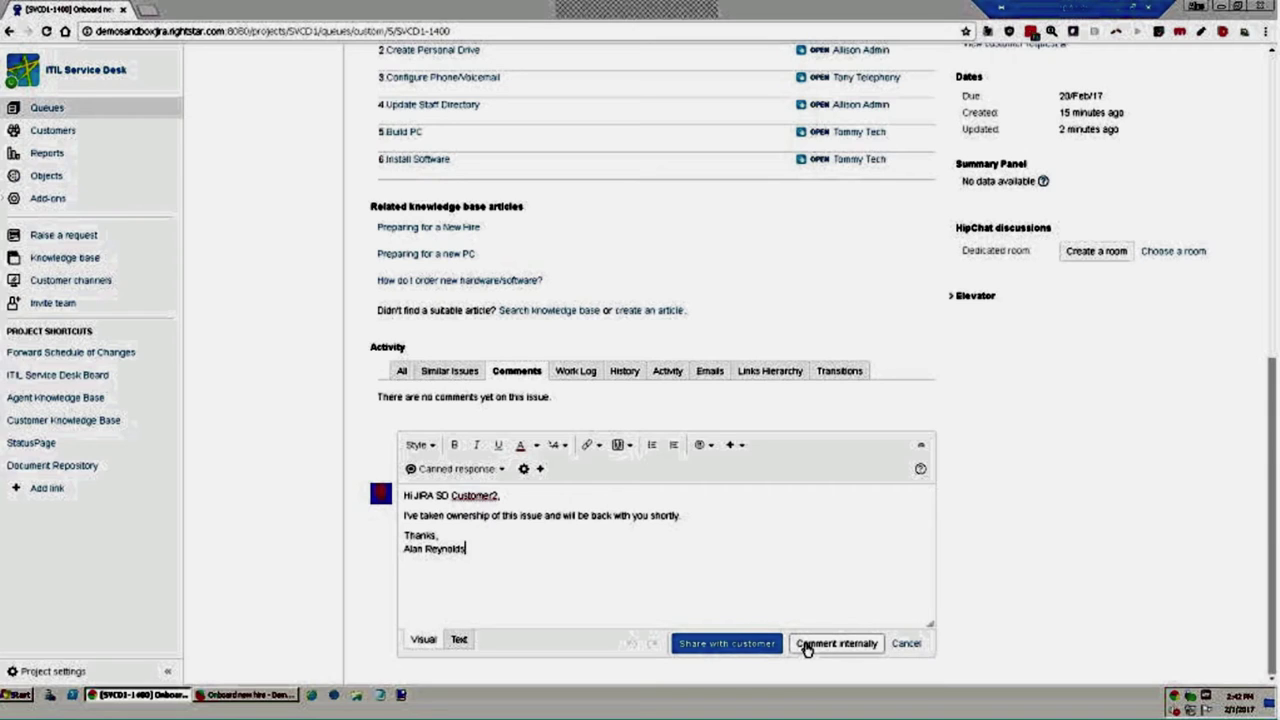
click(731, 650)
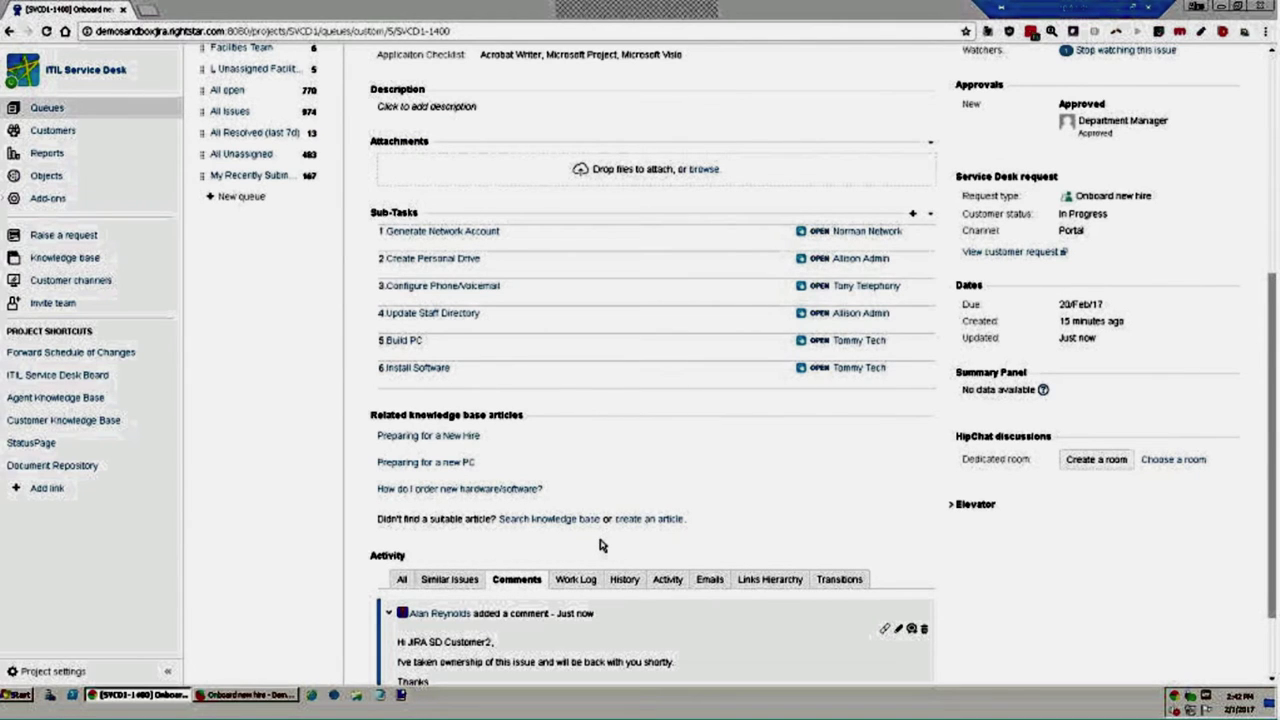
scroll(625, 575, down, 1)
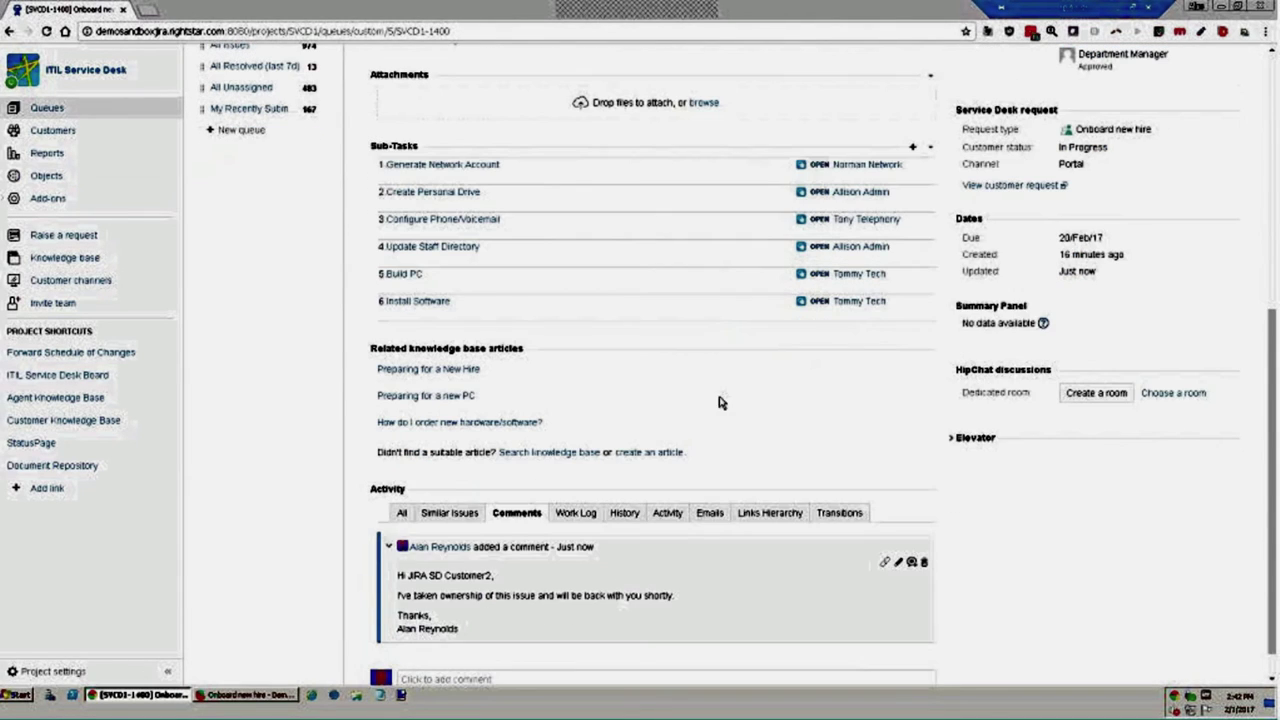
Step: Share the related knowledge base article Preparing for a New Hire with the customer as a comment
scroll(718, 402, up, 5)
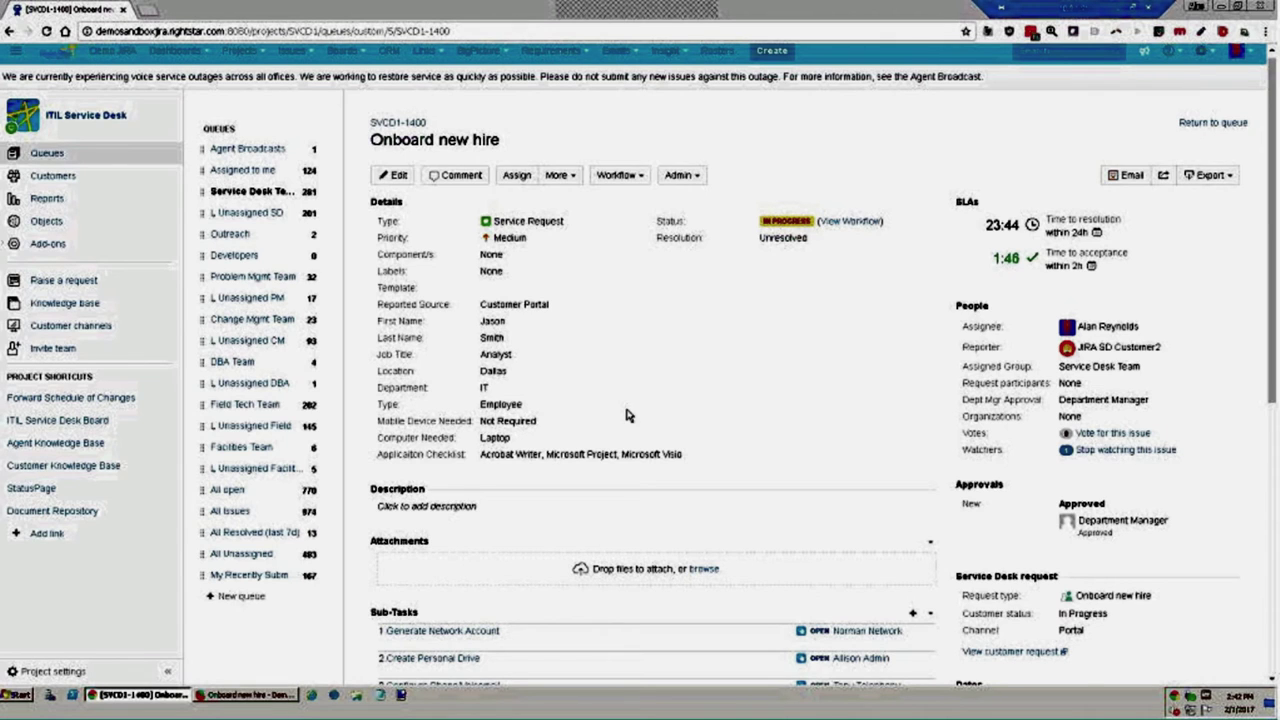
scroll(603, 434, down, 5)
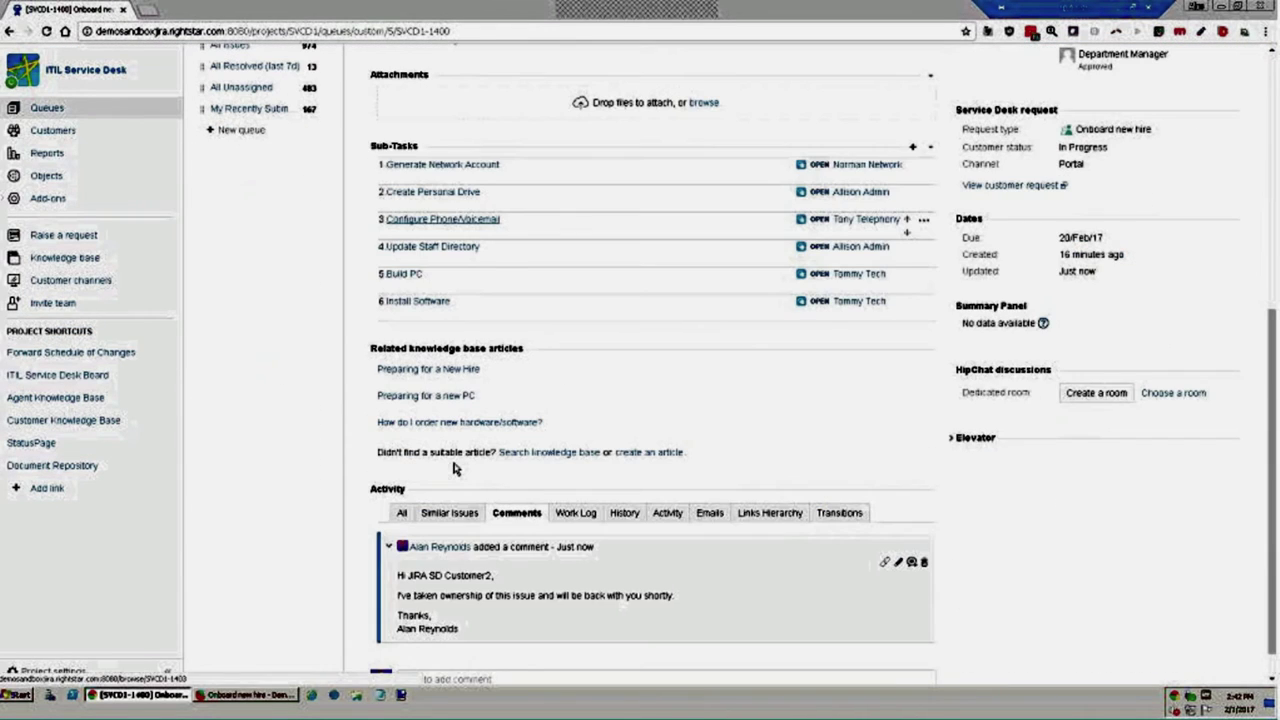
mouse_move(450, 371)
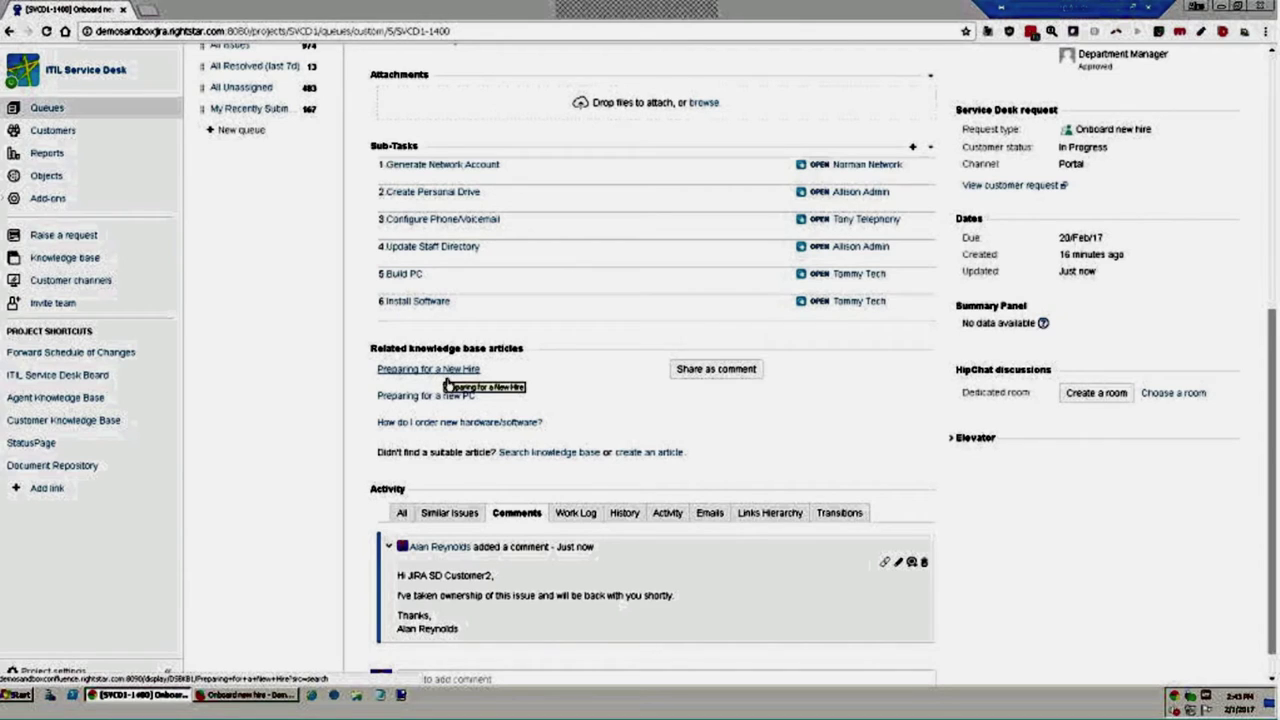
click(722, 372)
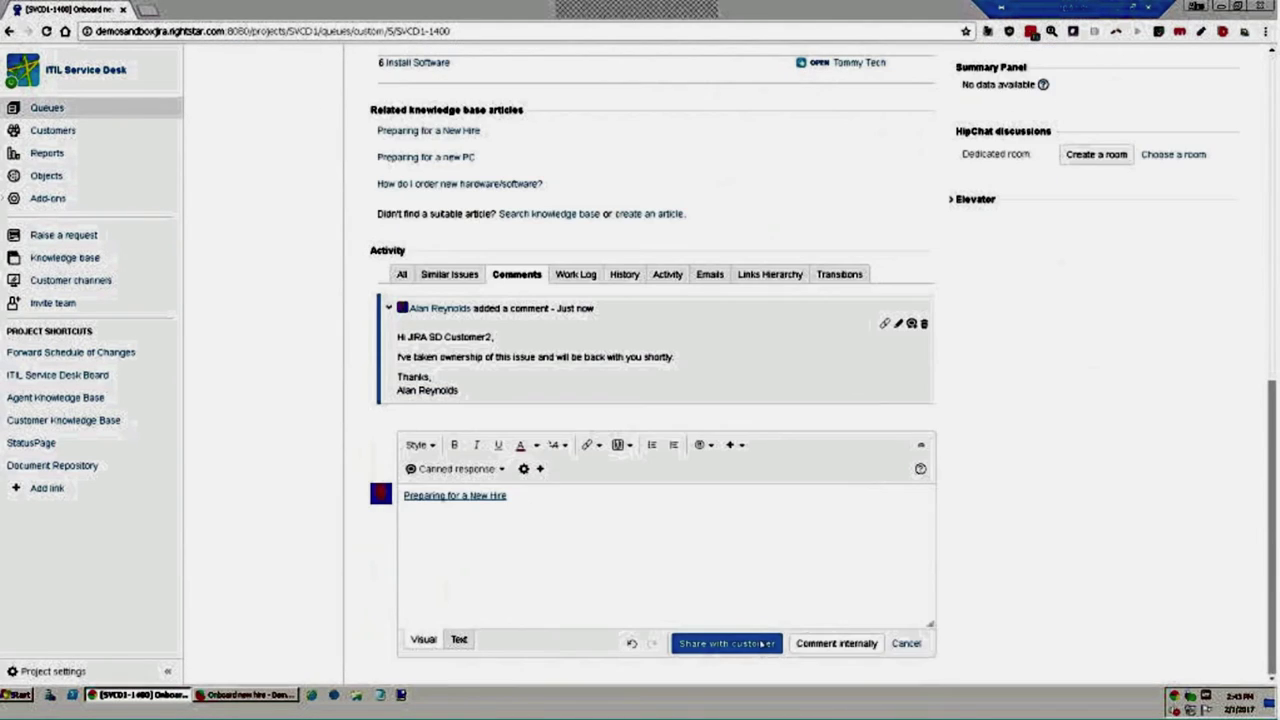
key(ctrl+Return)
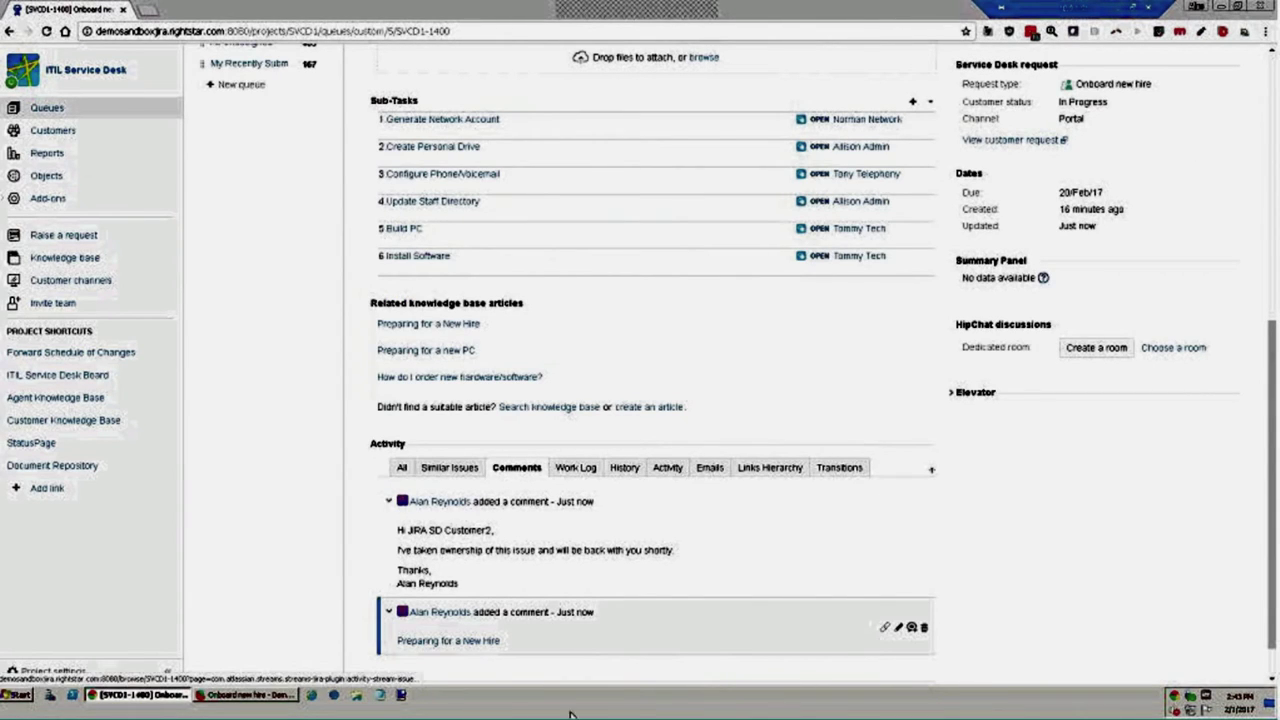
Step: View the Preparing for a New Hire article from the shared comment, read its step-by-step guide and close it
click(480, 643)
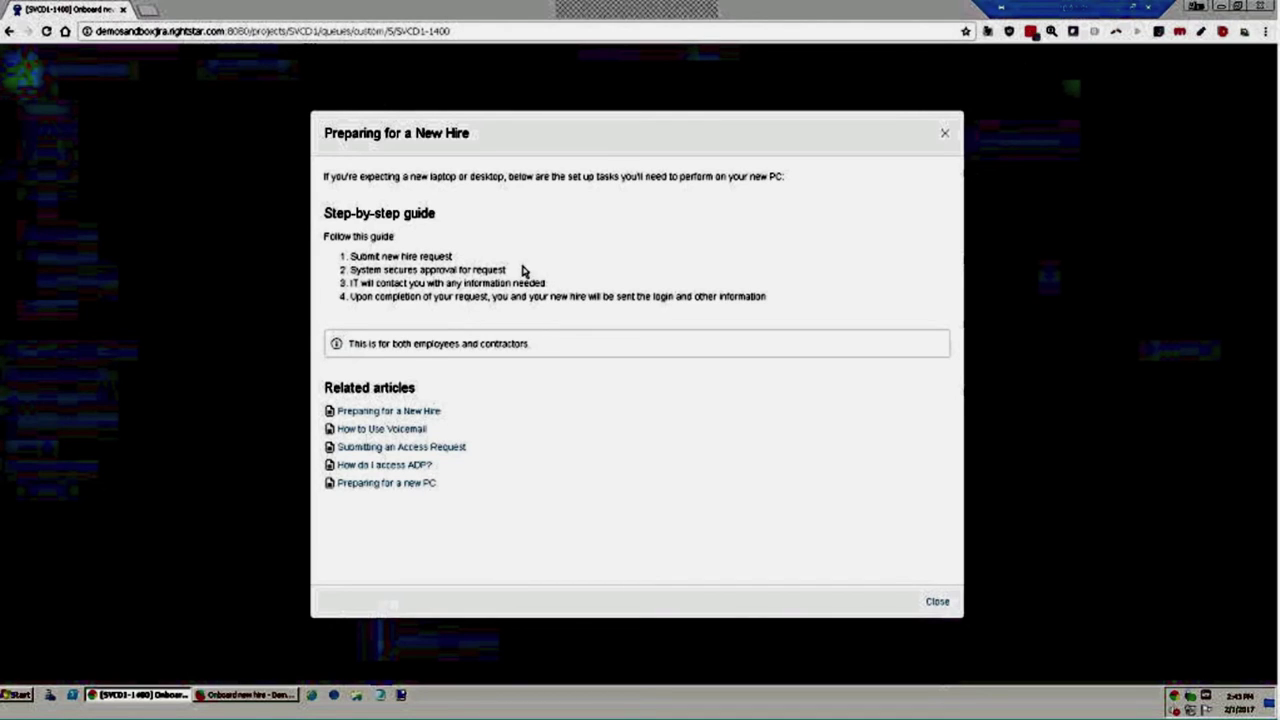
drag(517, 272, 466, 270)
click(546, 288)
click(937, 603)
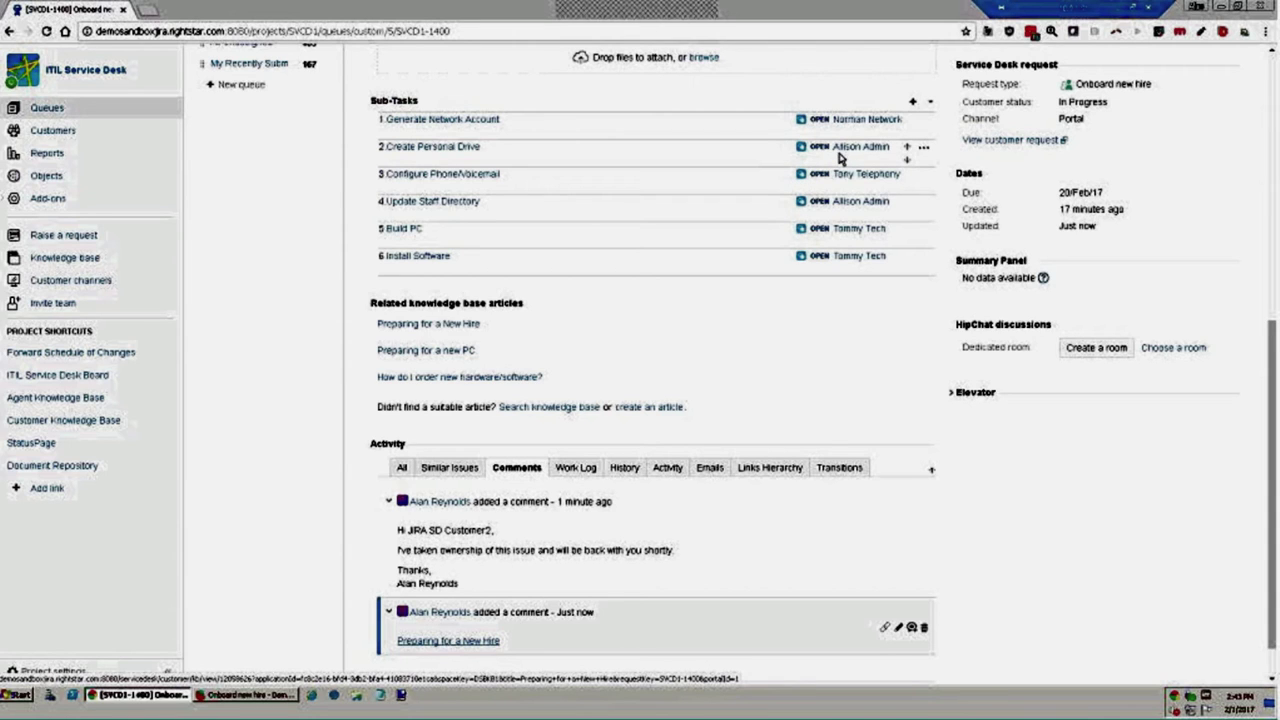
Step: Log 1h of work on the Generate Network Account sub-task
scroll(495, 388, up, 3)
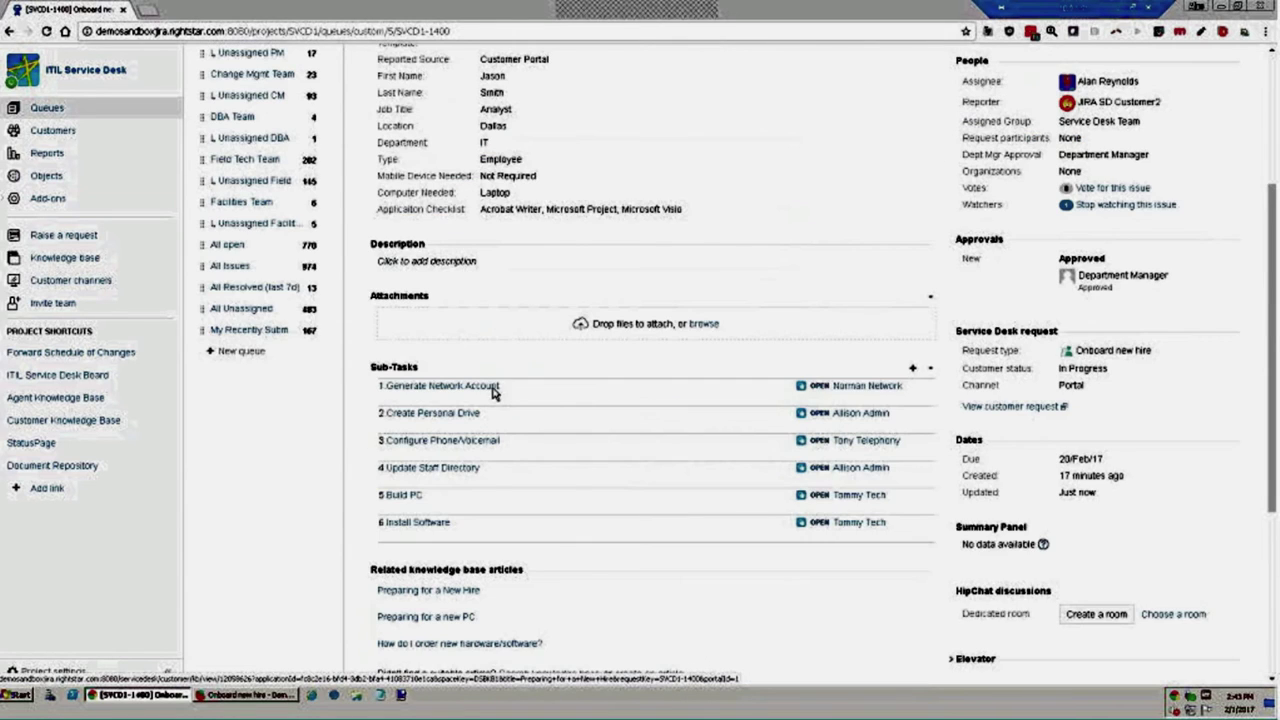
click(493, 386)
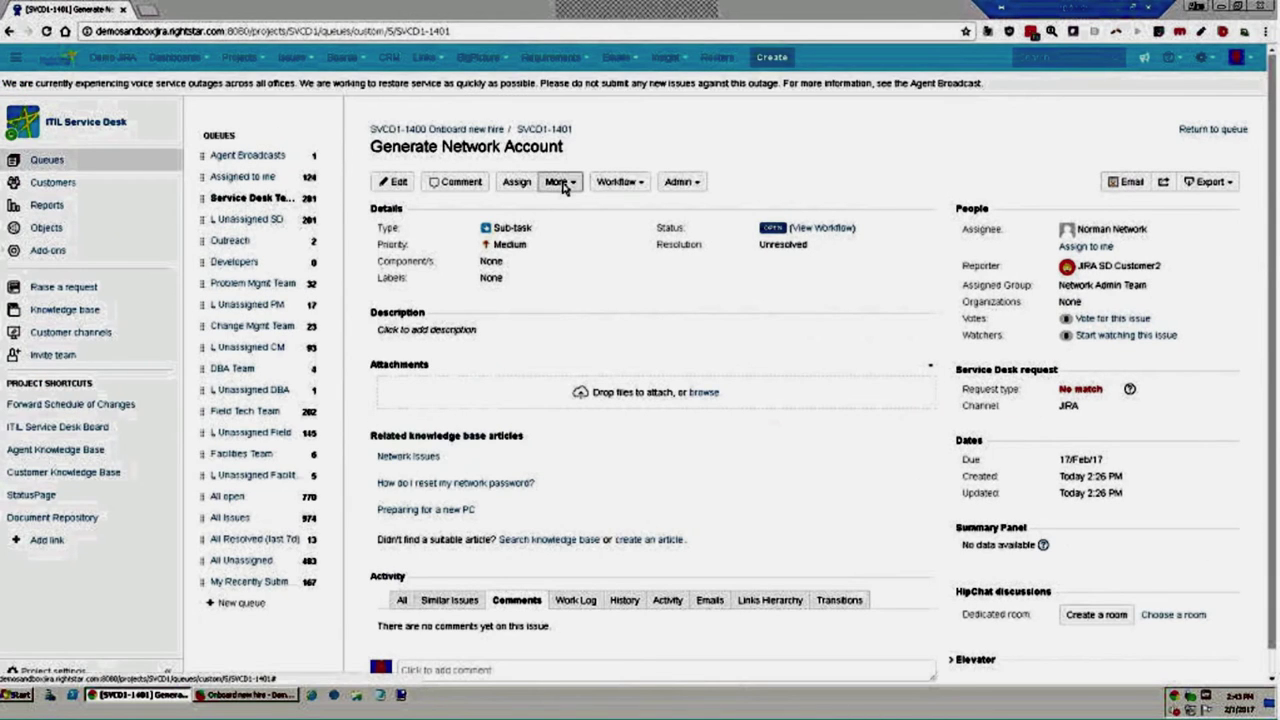
click(560, 183)
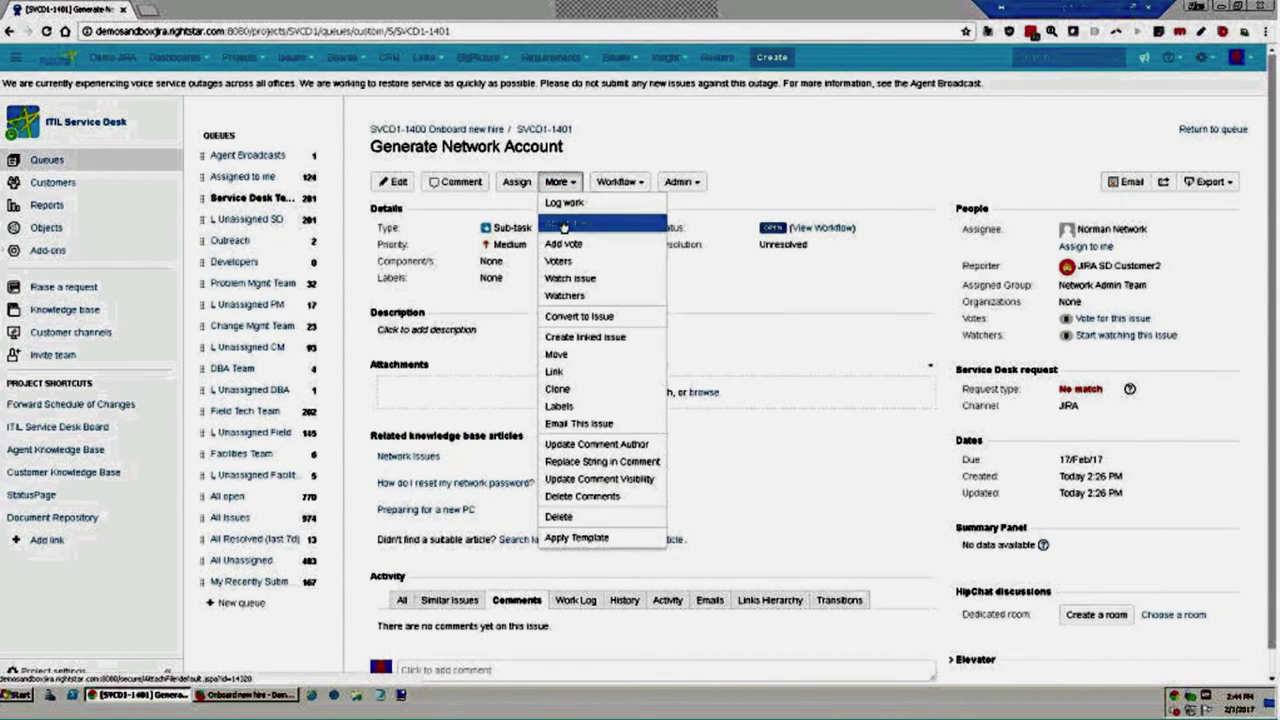
click(566, 201)
text(1)
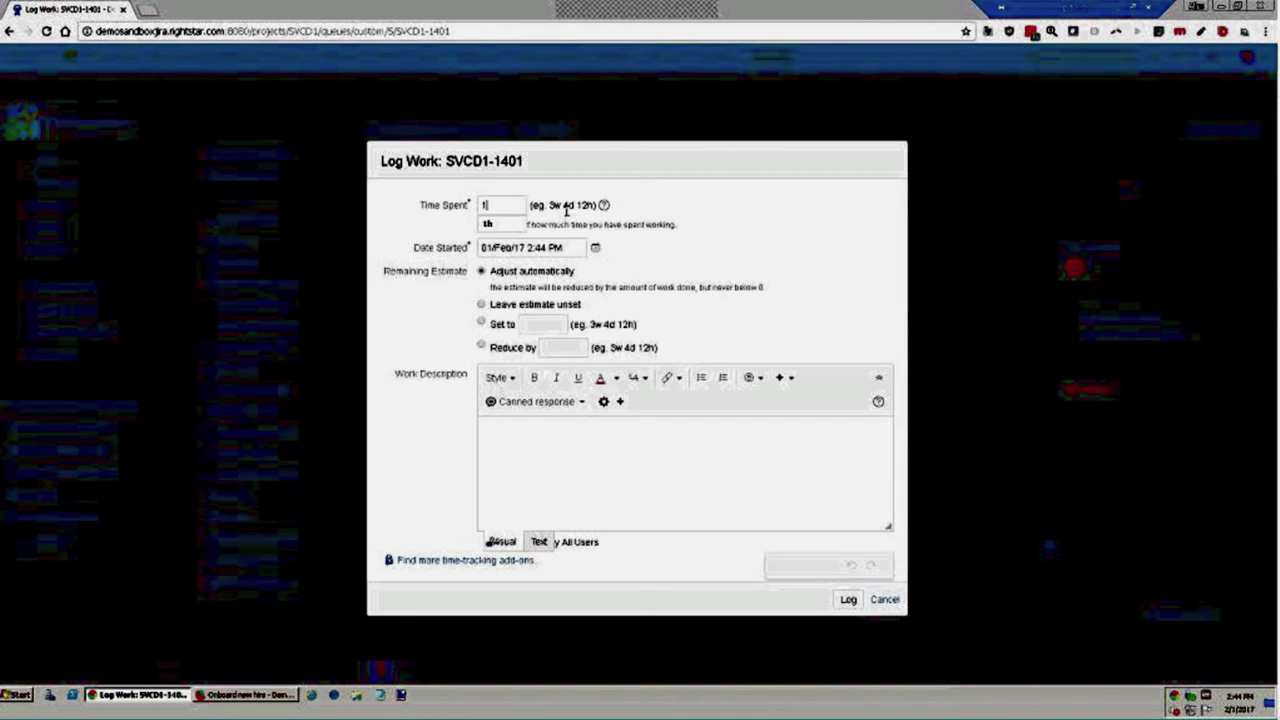
text(h)
click(847, 599)
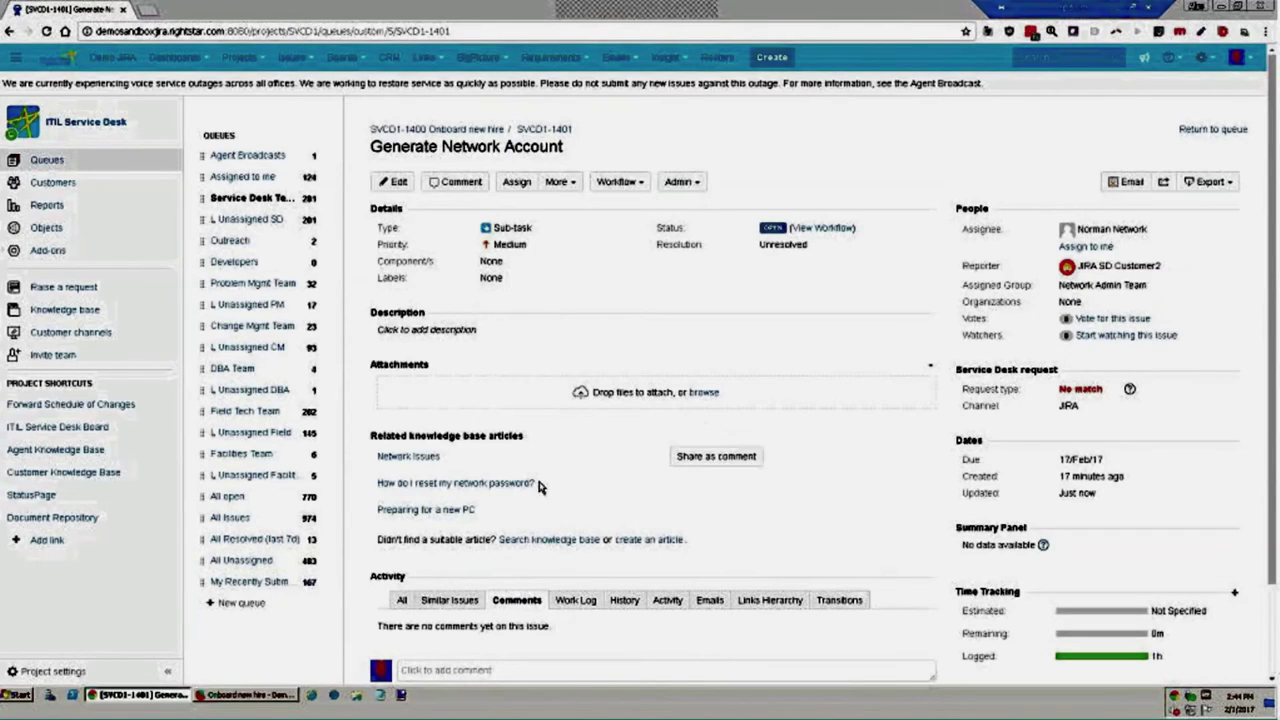
Step: Examine the Generate Network Account sub-task's work log and time tracking
click(563, 597)
scroll(588, 544, down, 2)
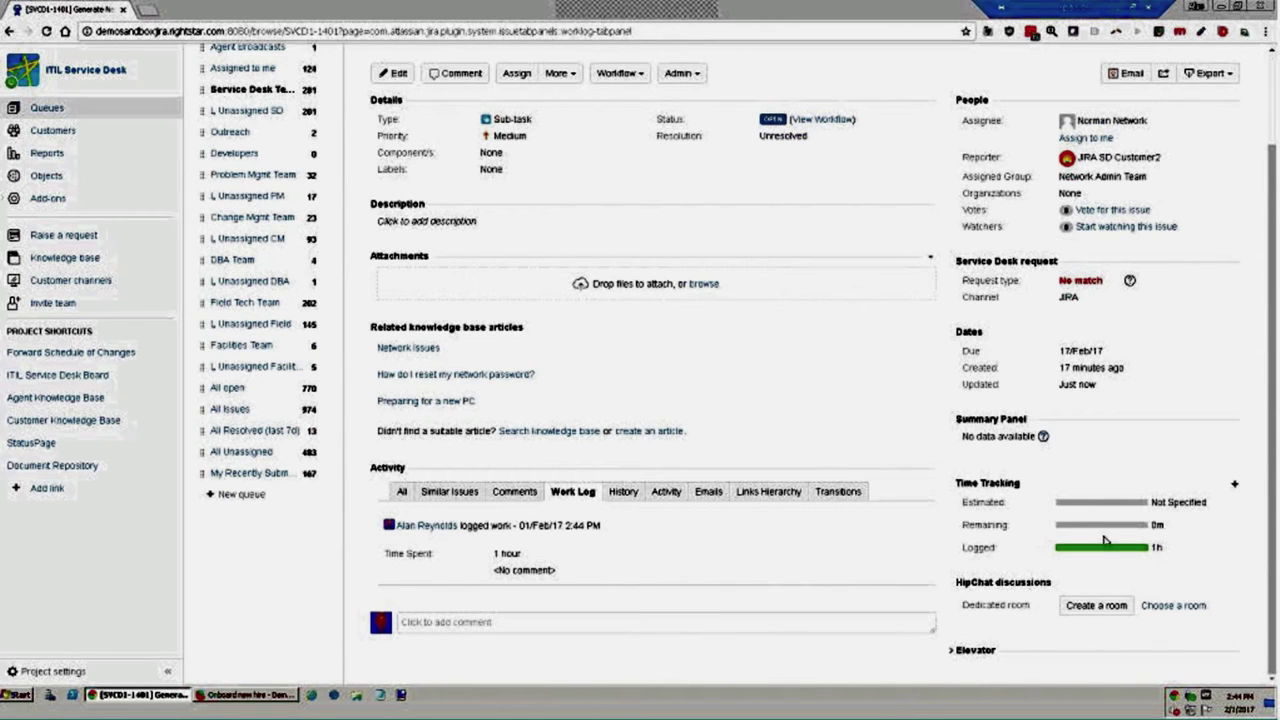
scroll(745, 435, up, 2)
Step: Return to the parent Onboard new hire request, log 2h of work on it and review its time tracking and work log
click(477, 132)
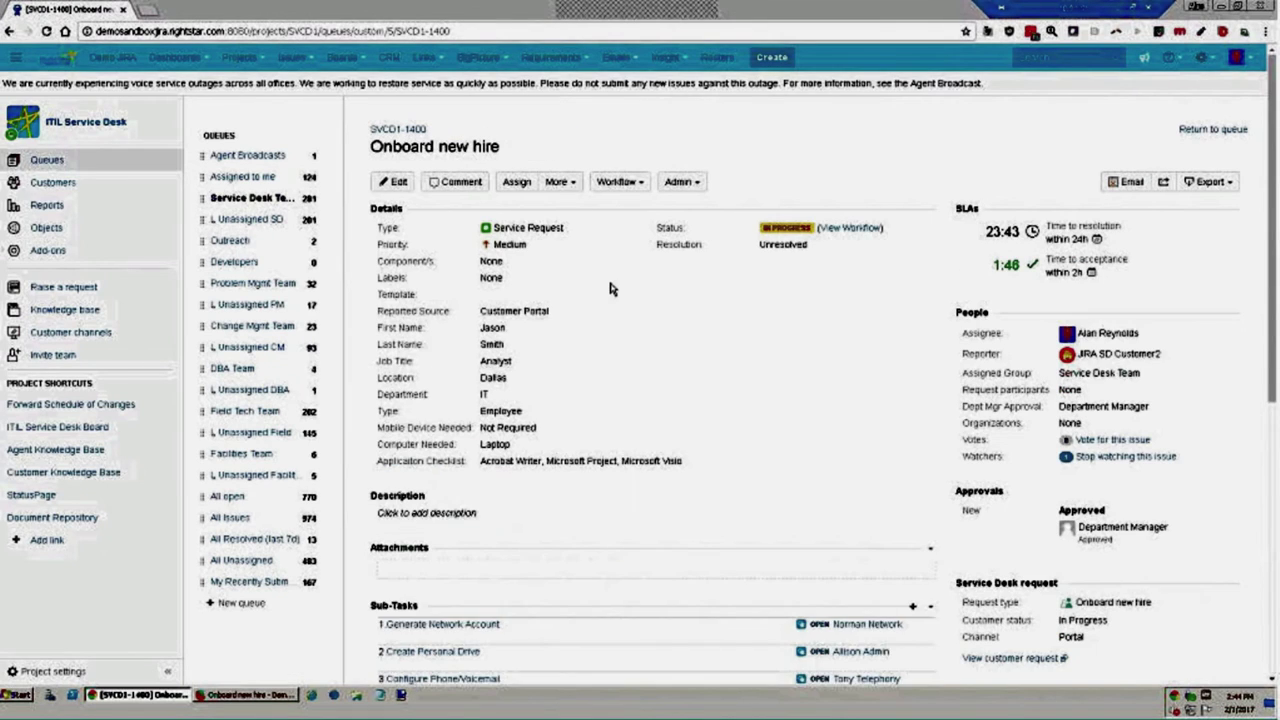
click(576, 188)
click(565, 206)
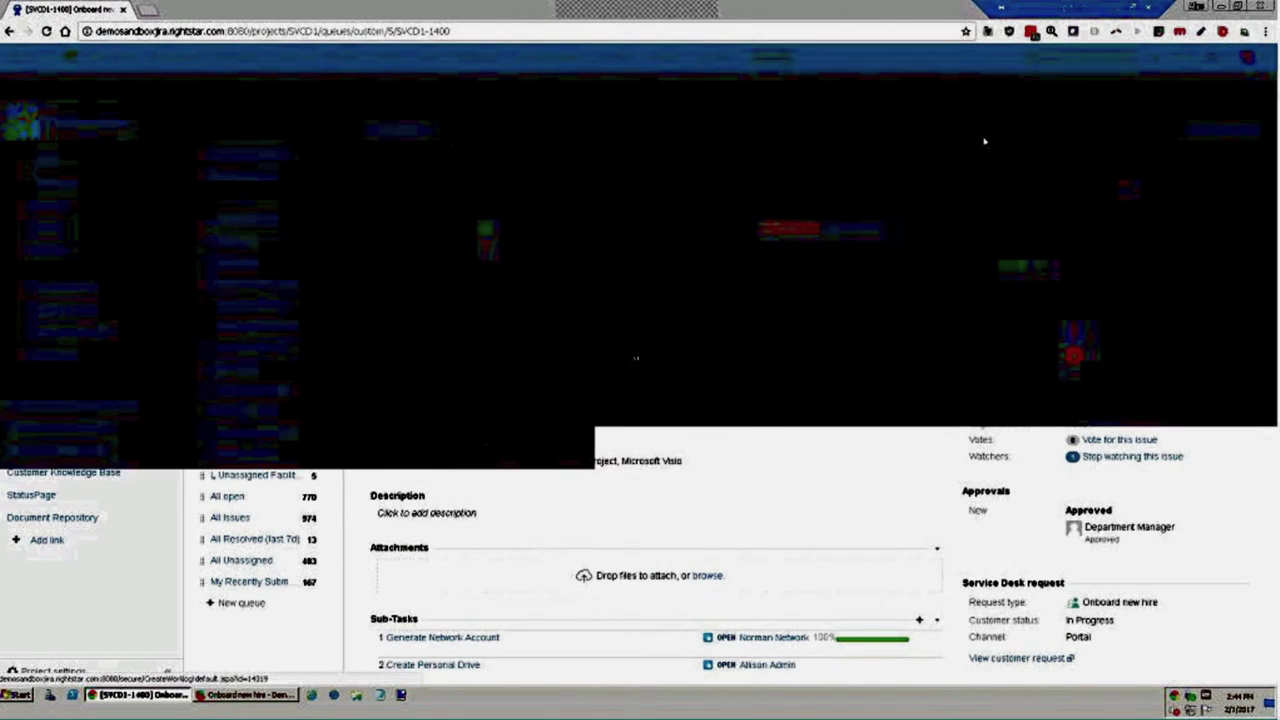
text(2h)
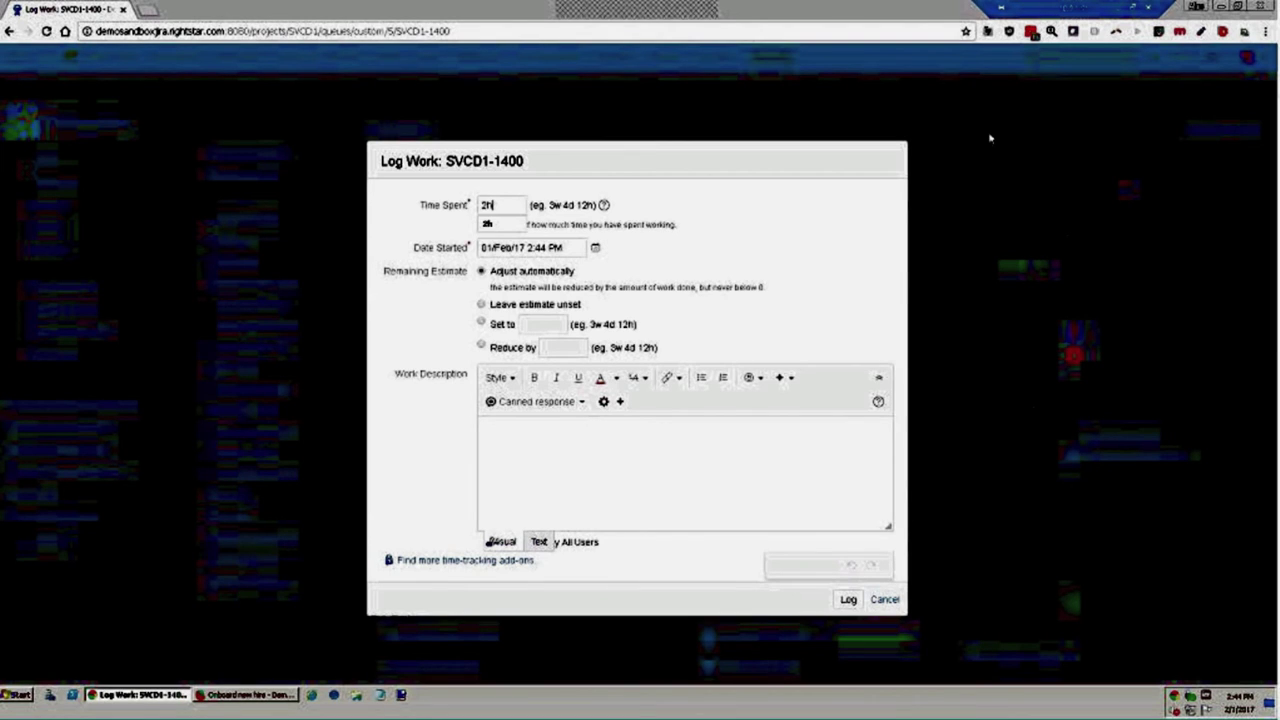
click(848, 602)
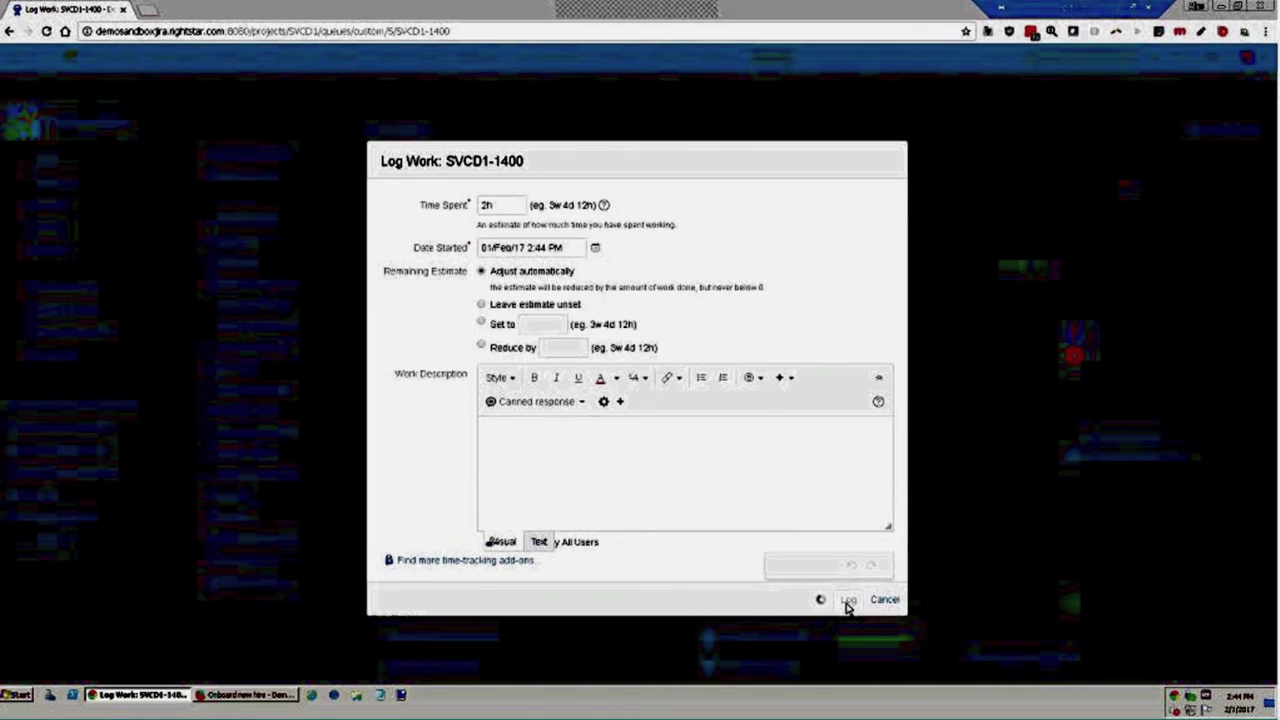
scroll(740, 411, down, 2)
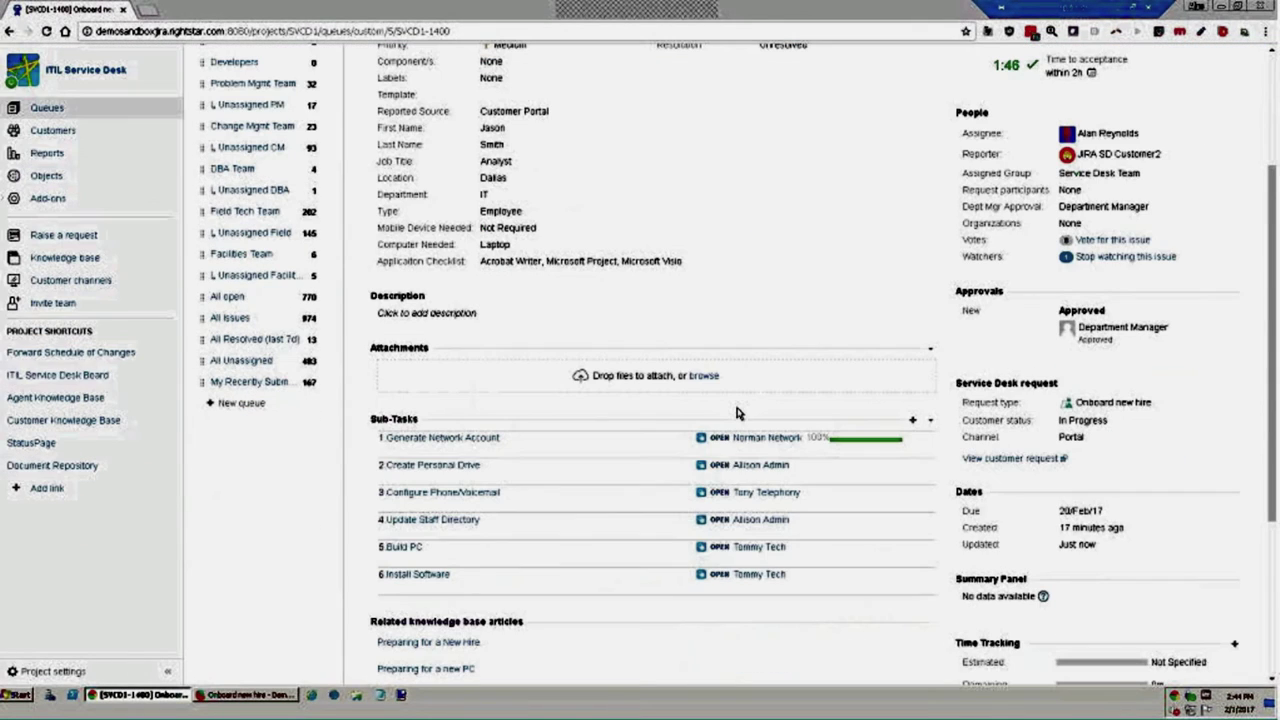
scroll(517, 518, down, 3)
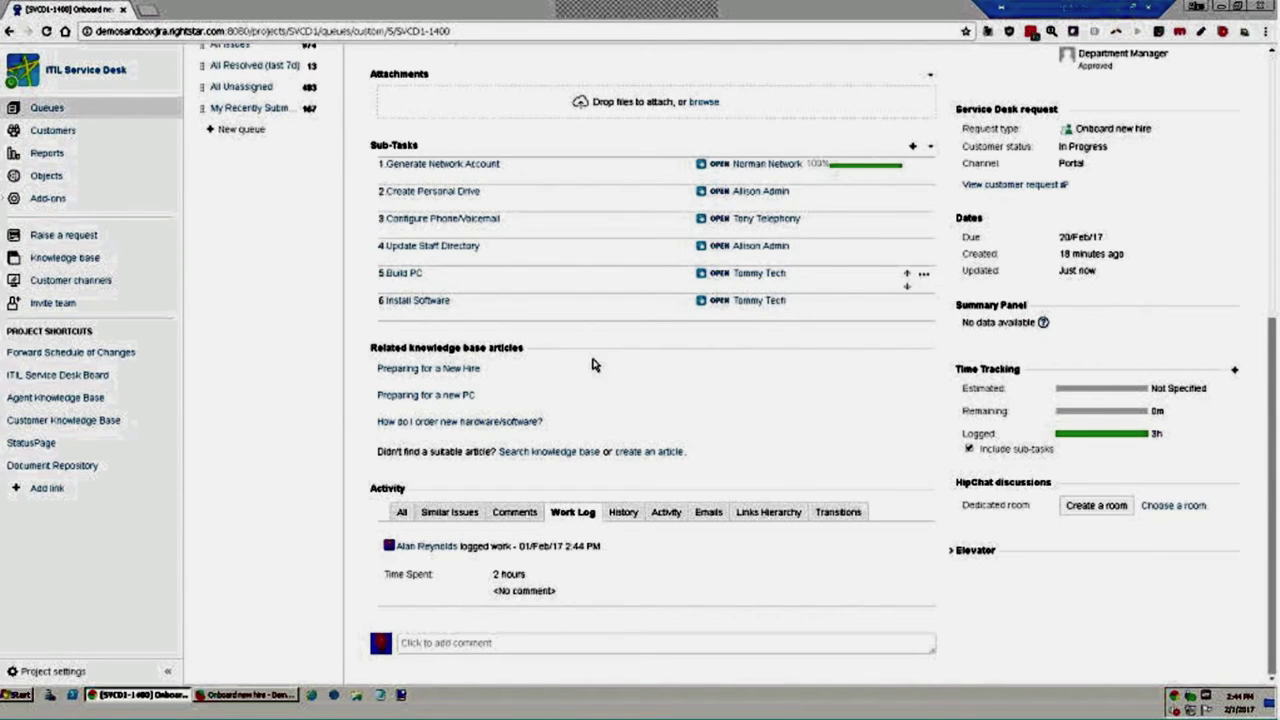
Step: Resolve the Onboard new hire request with the resolution Done and return to the Service Desk Team queue
scroll(592, 365, up, 5)
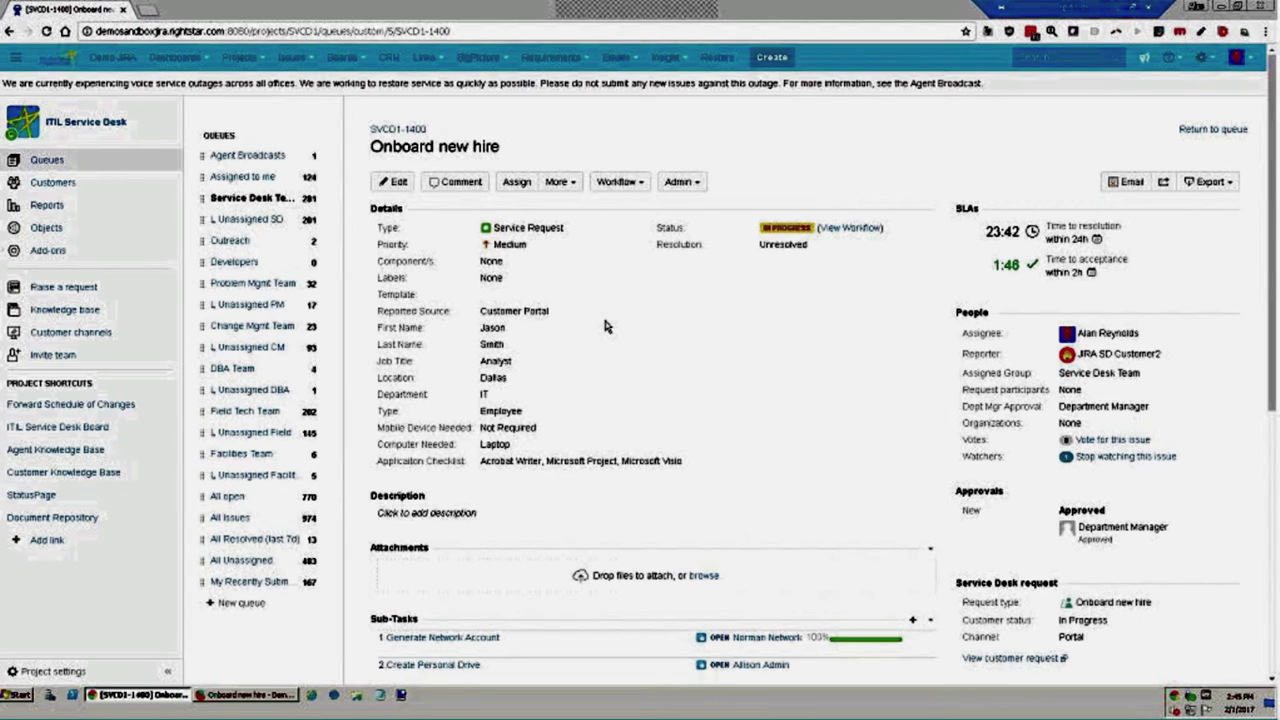
click(617, 181)
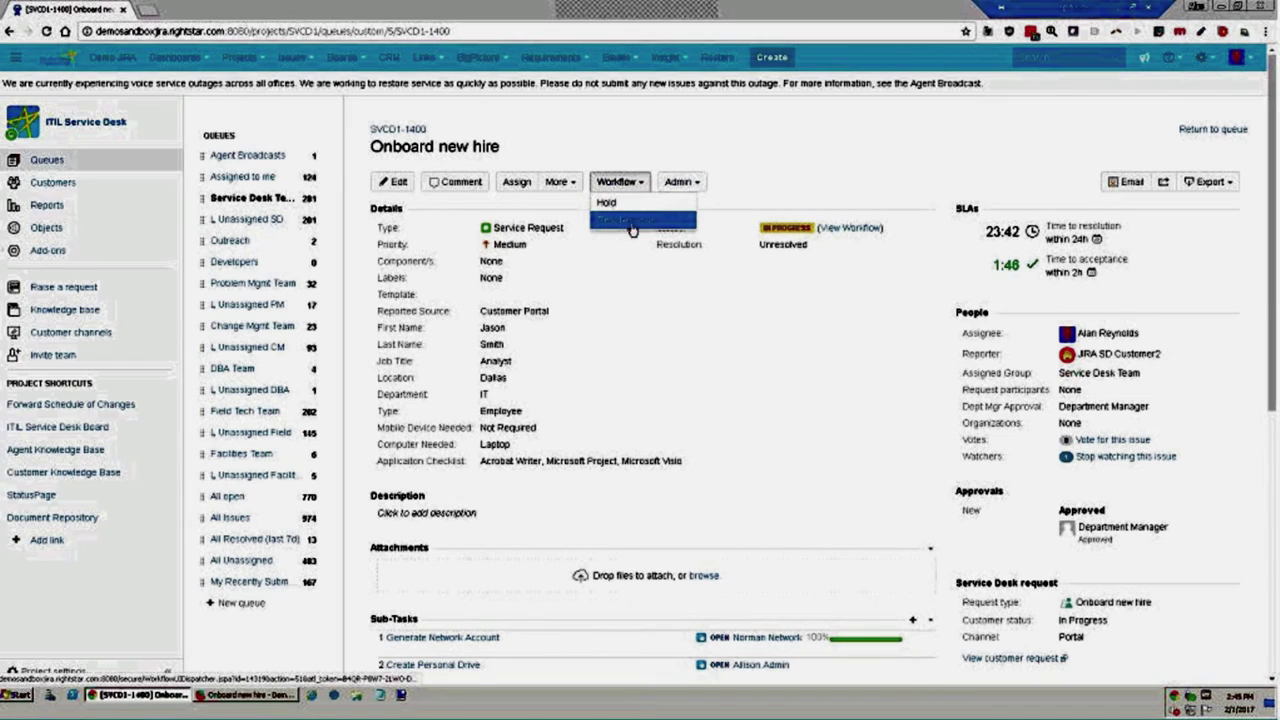
click(632, 230)
click(535, 184)
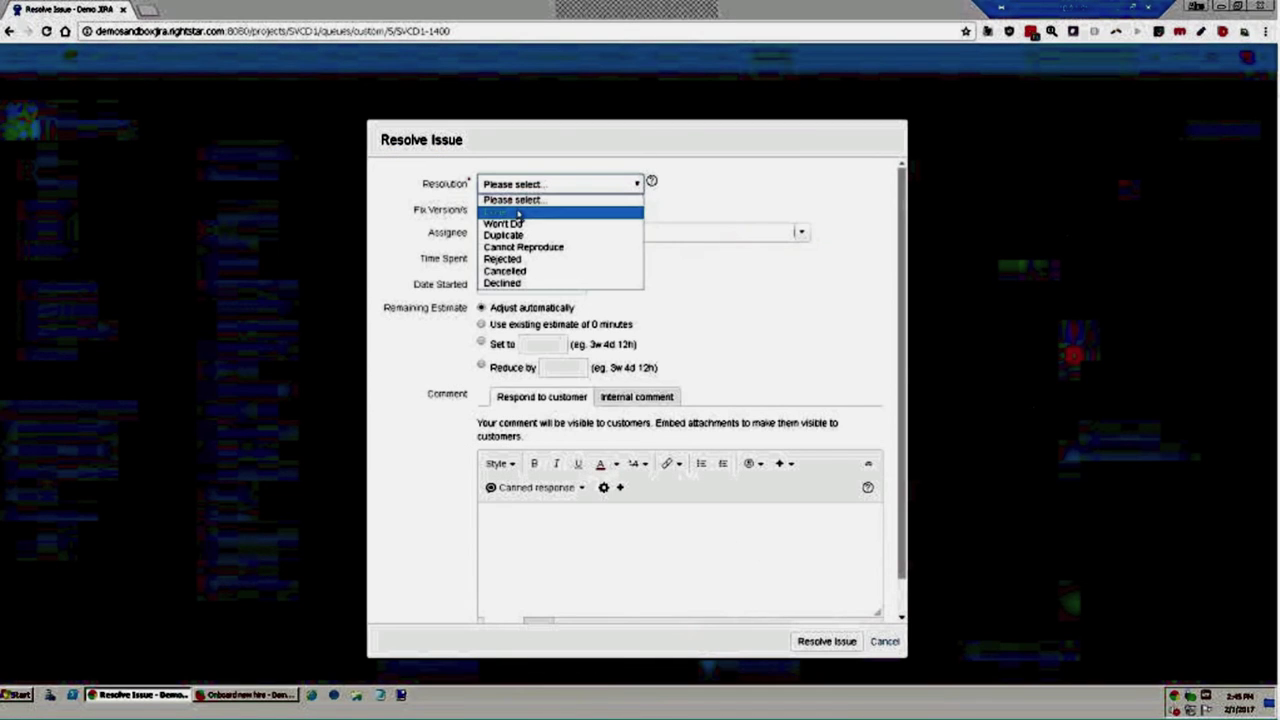
click(517, 213)
click(501, 261)
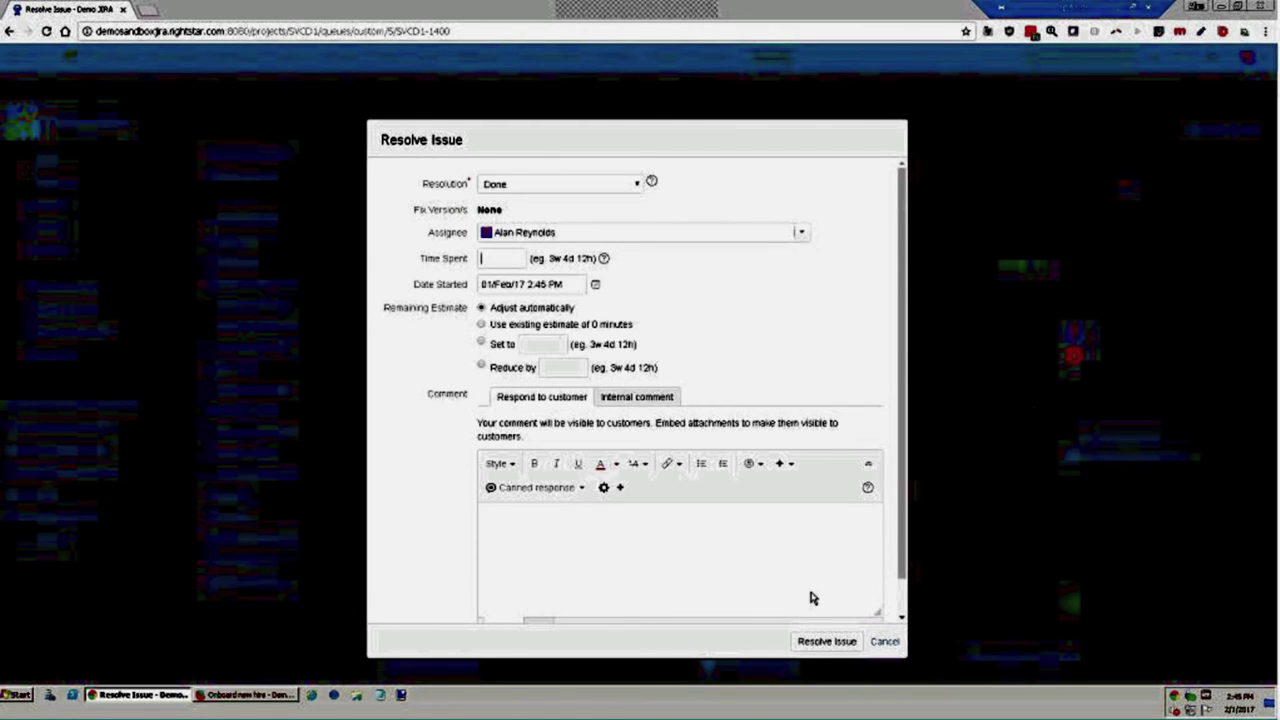
click(779, 577)
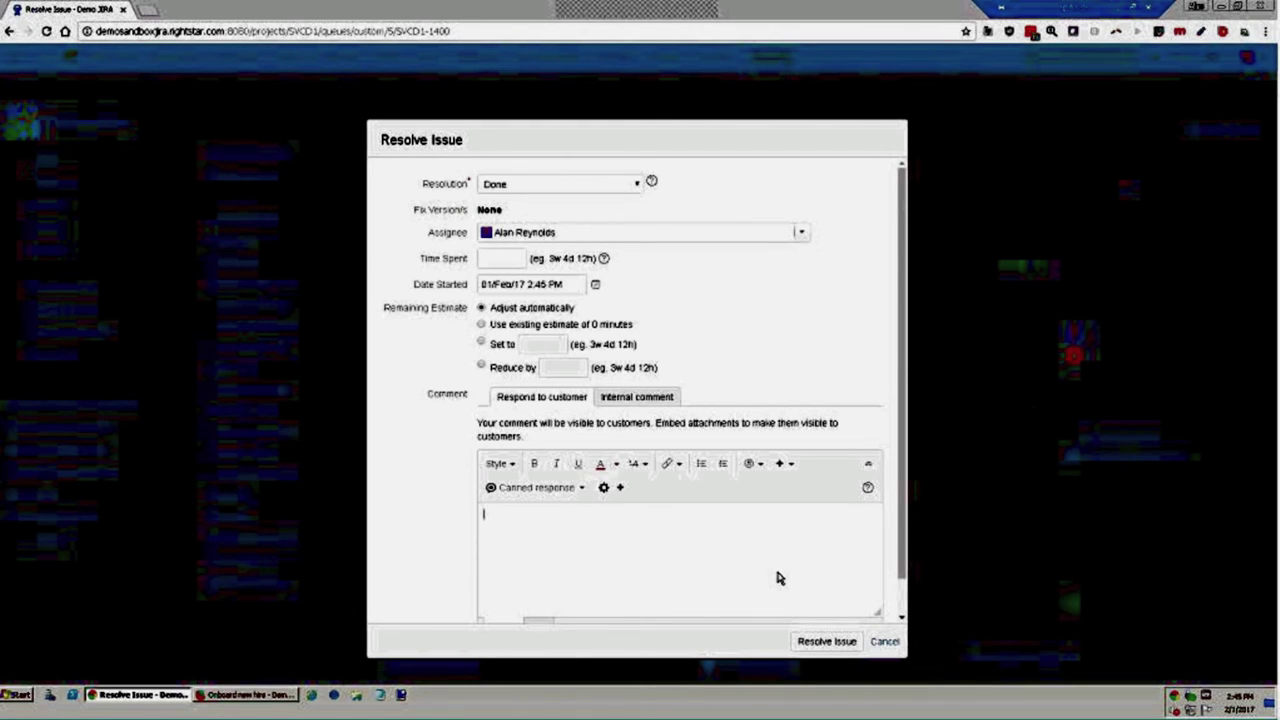
click(830, 642)
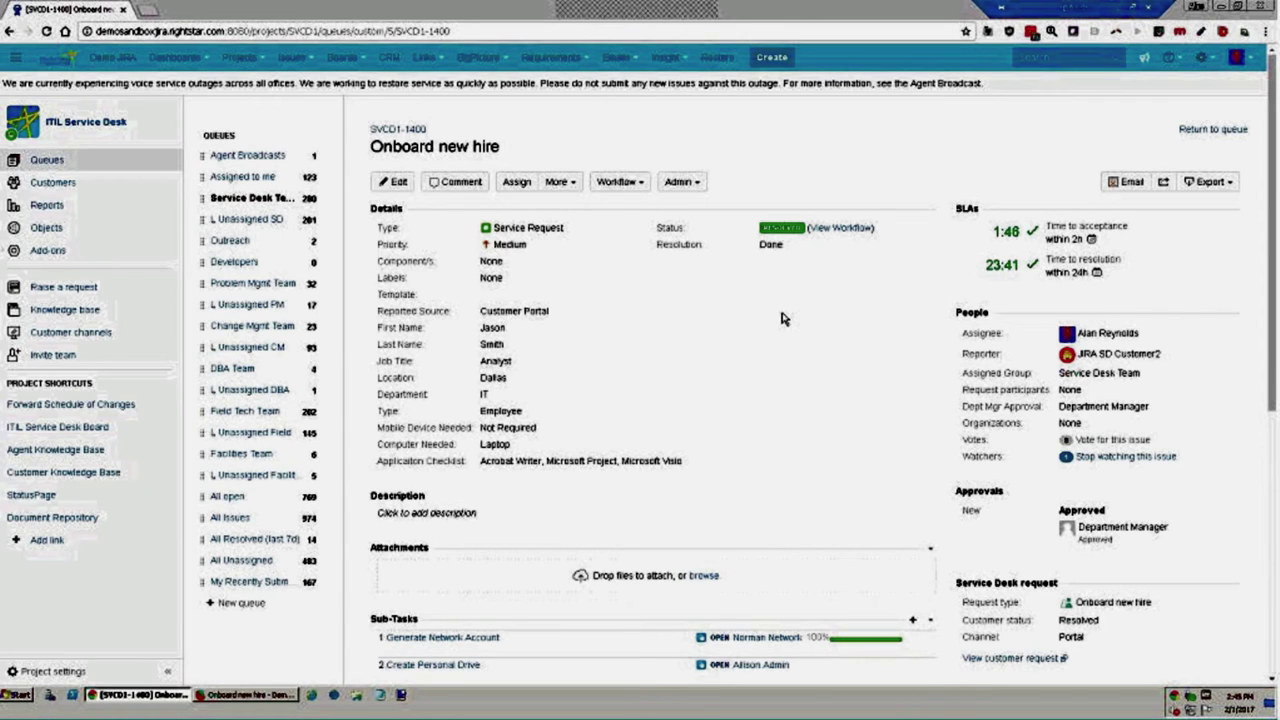
click(218, 205)
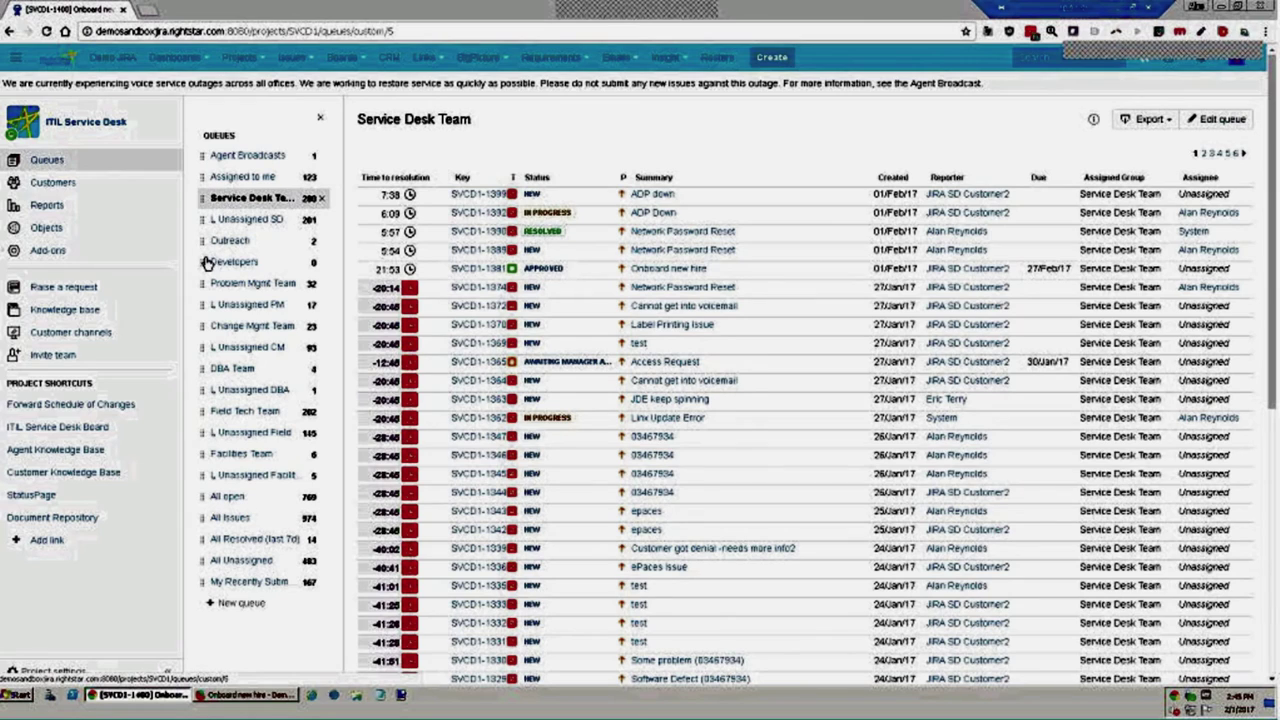
Step: Open the newest ADP down incident from the Service Desk Team queue and check its SLAs
click(650, 195)
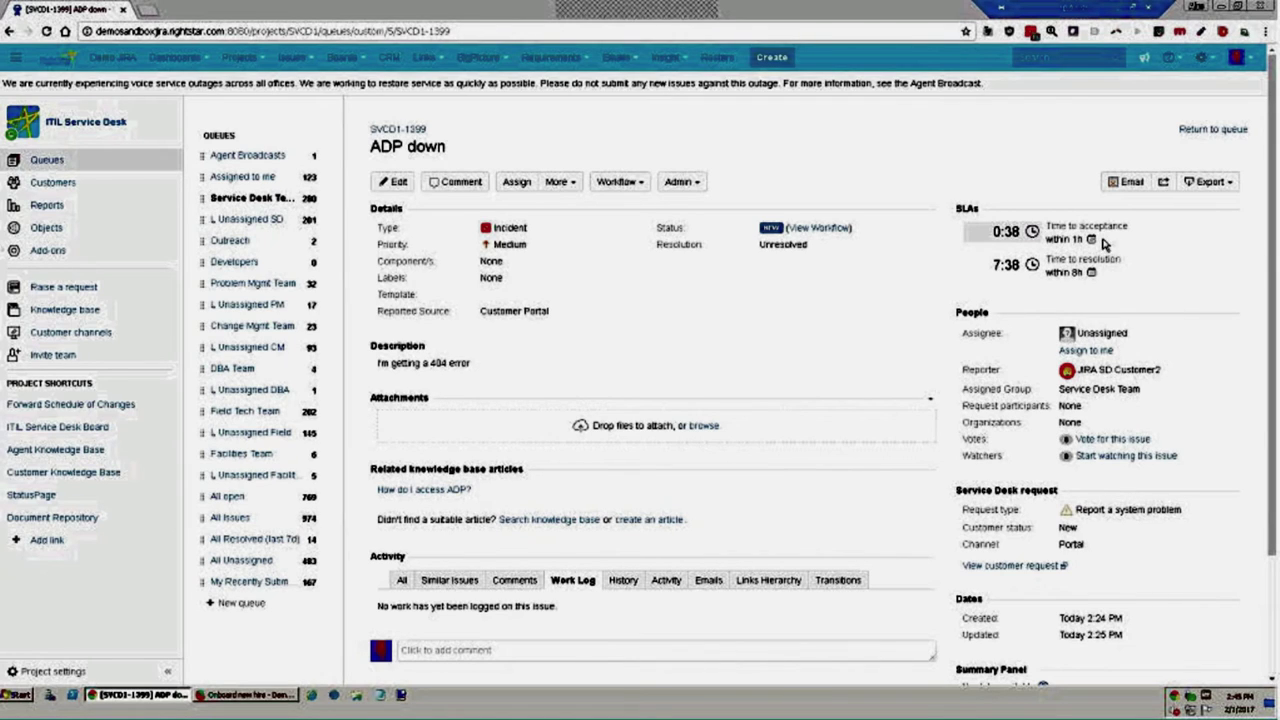
mouse_move(1091, 274)
click(607, 182)
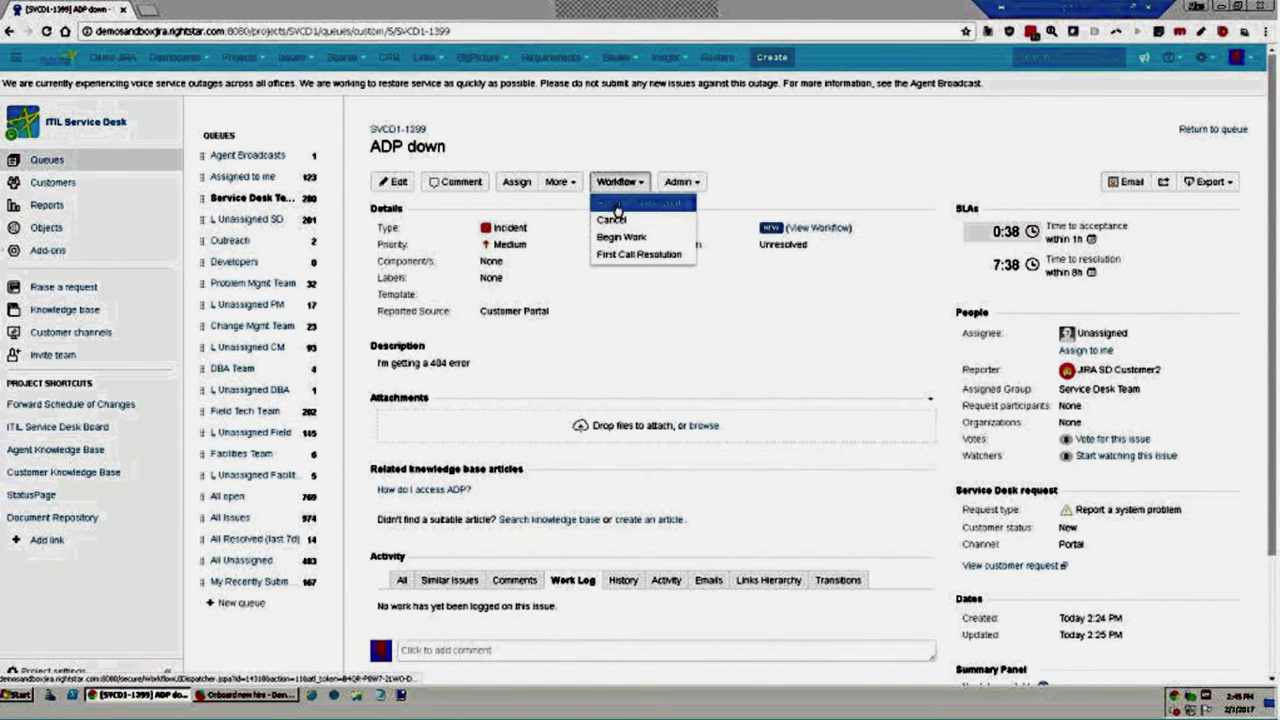
click(615, 206)
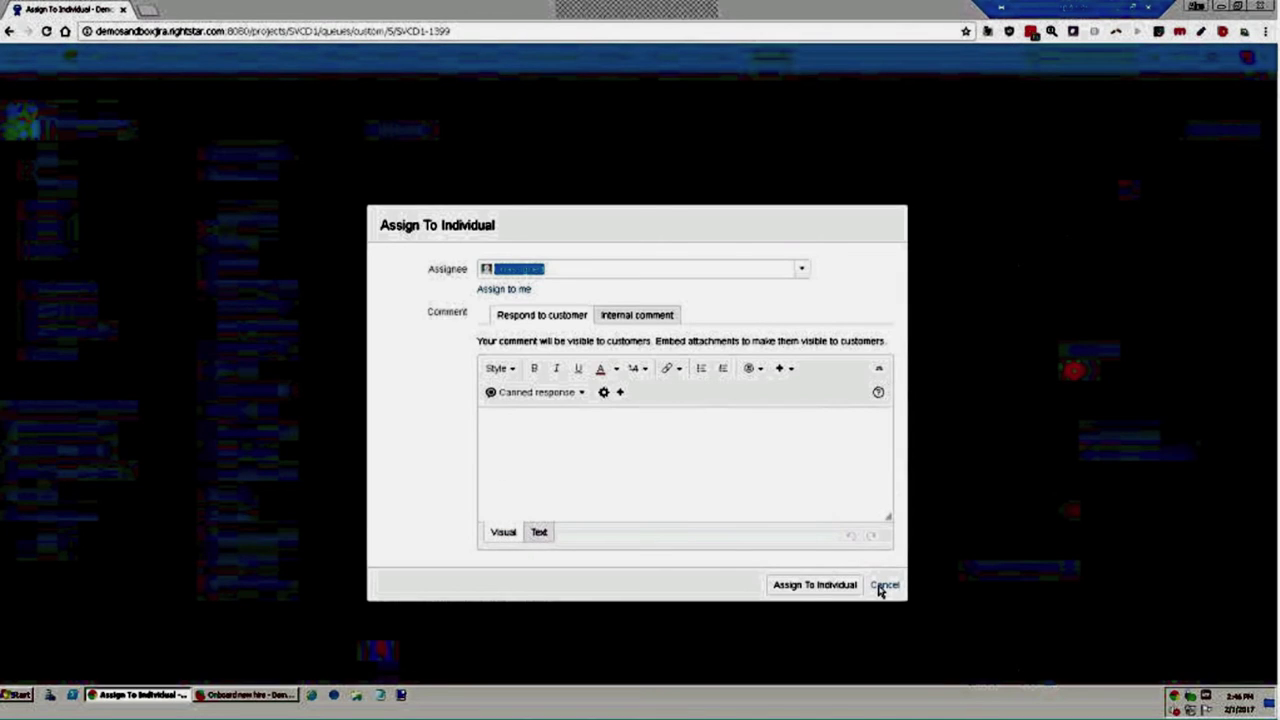
click(883, 588)
Step: Begin work on the ADP down incident and review its list of similar issues
click(615, 182)
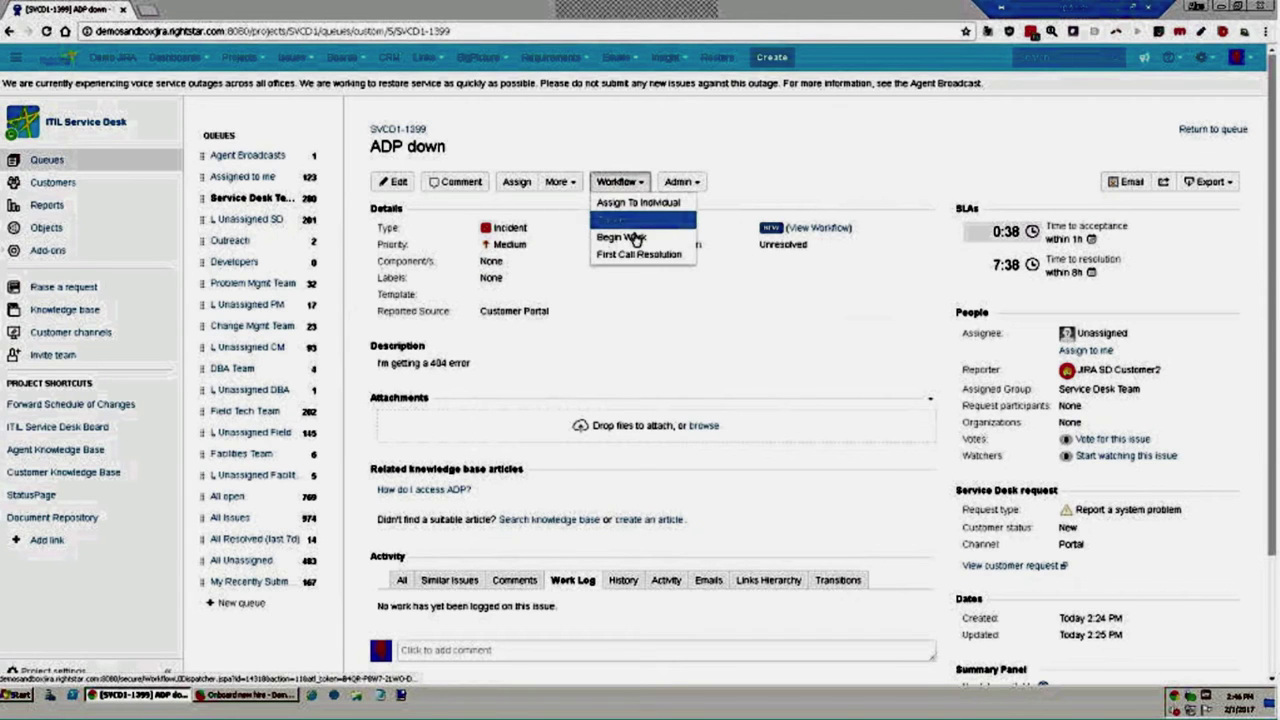
click(636, 238)
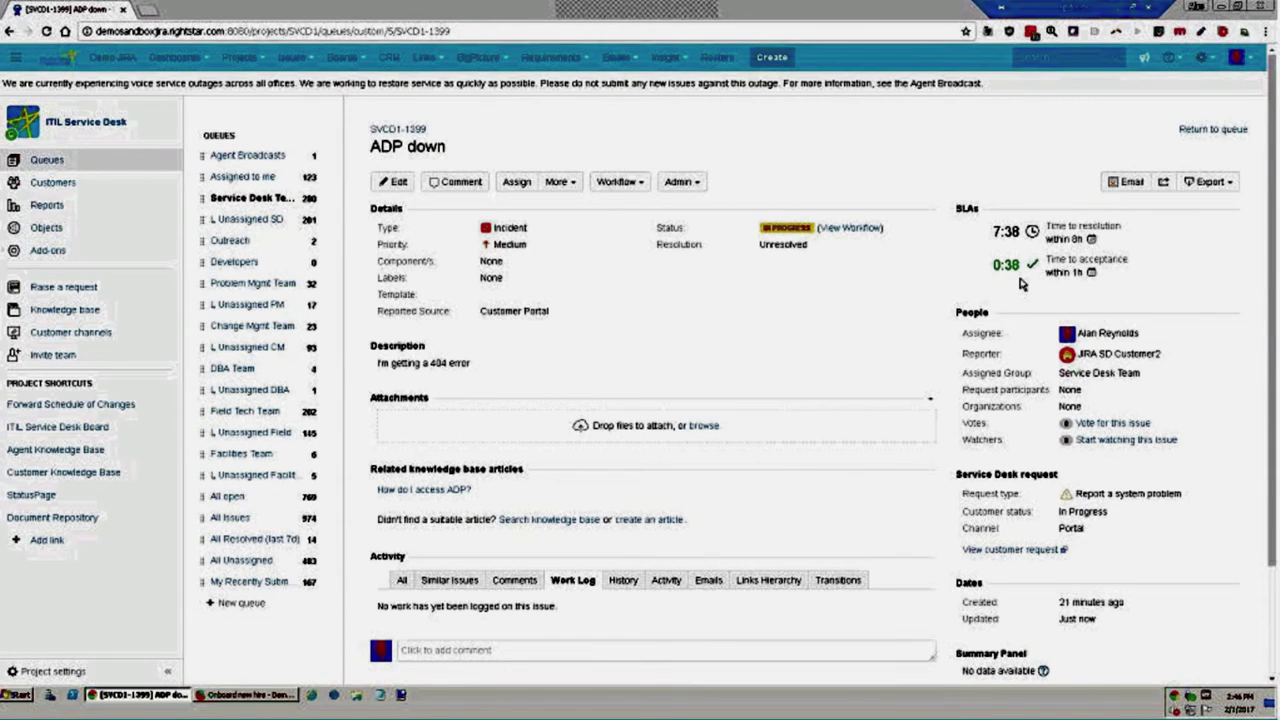
scroll(627, 375, down, 3)
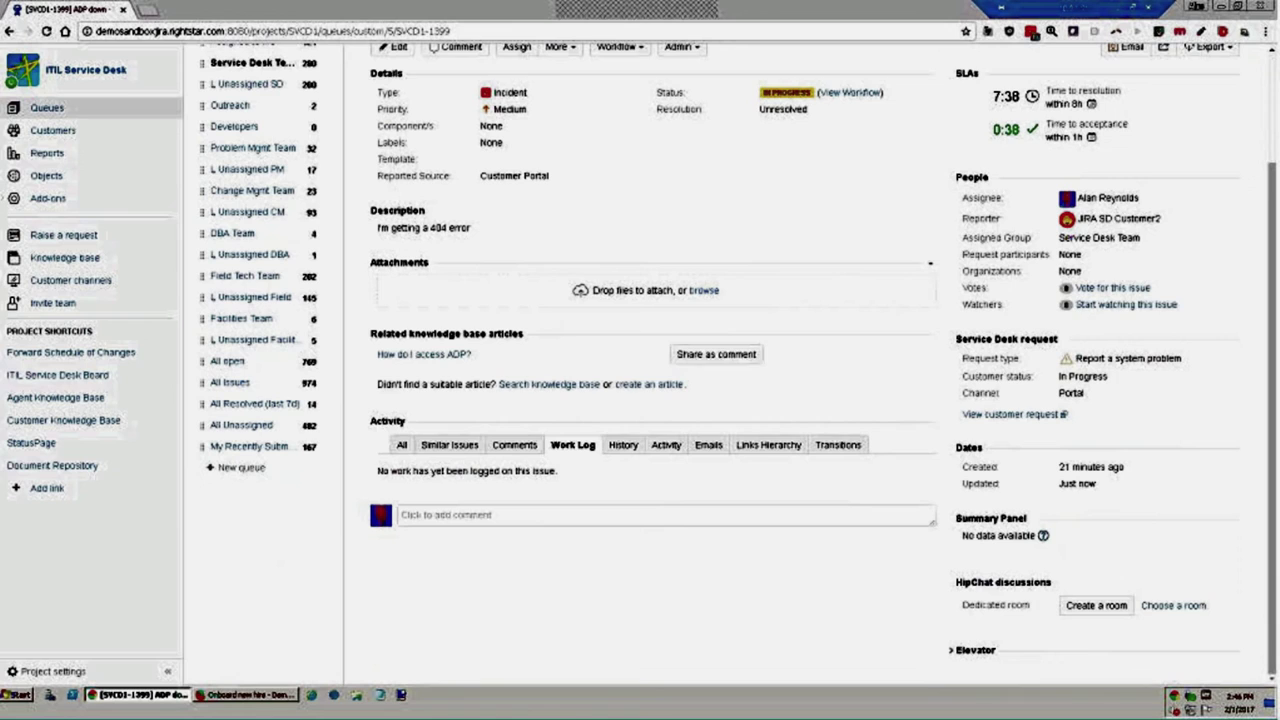
click(452, 446)
scroll(735, 383, down, 2)
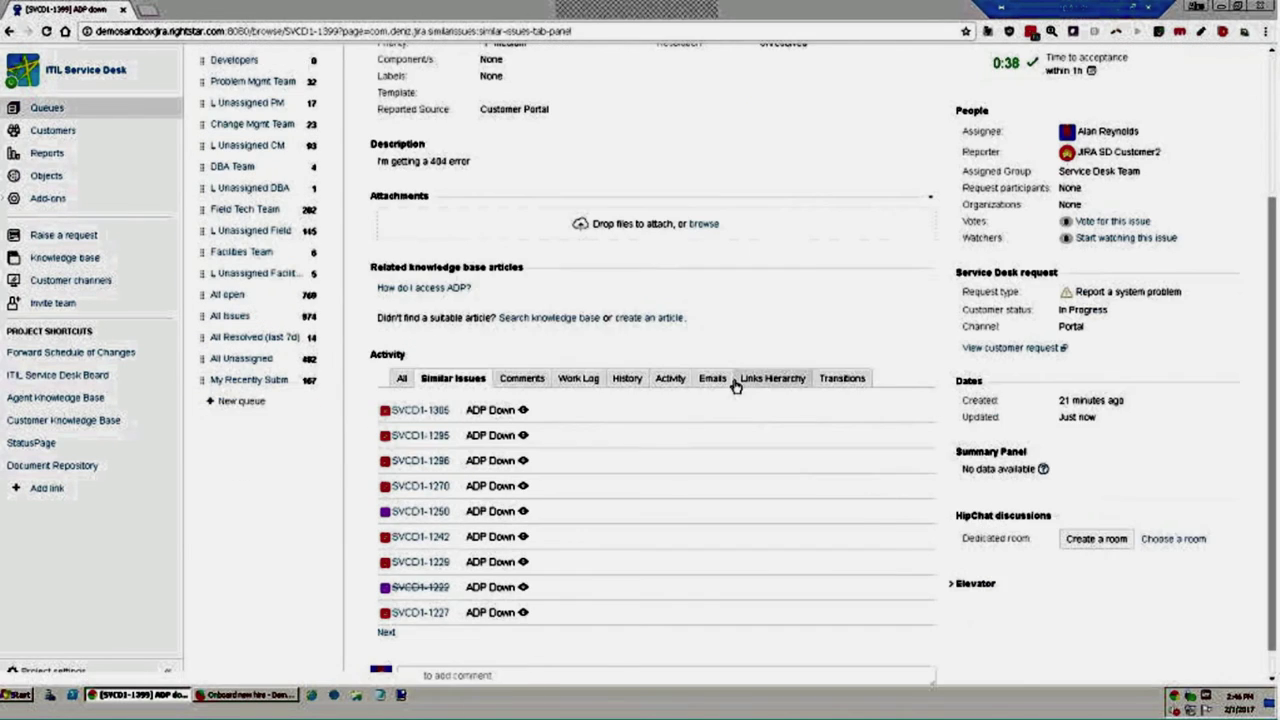
scroll(640, 414, up, 5)
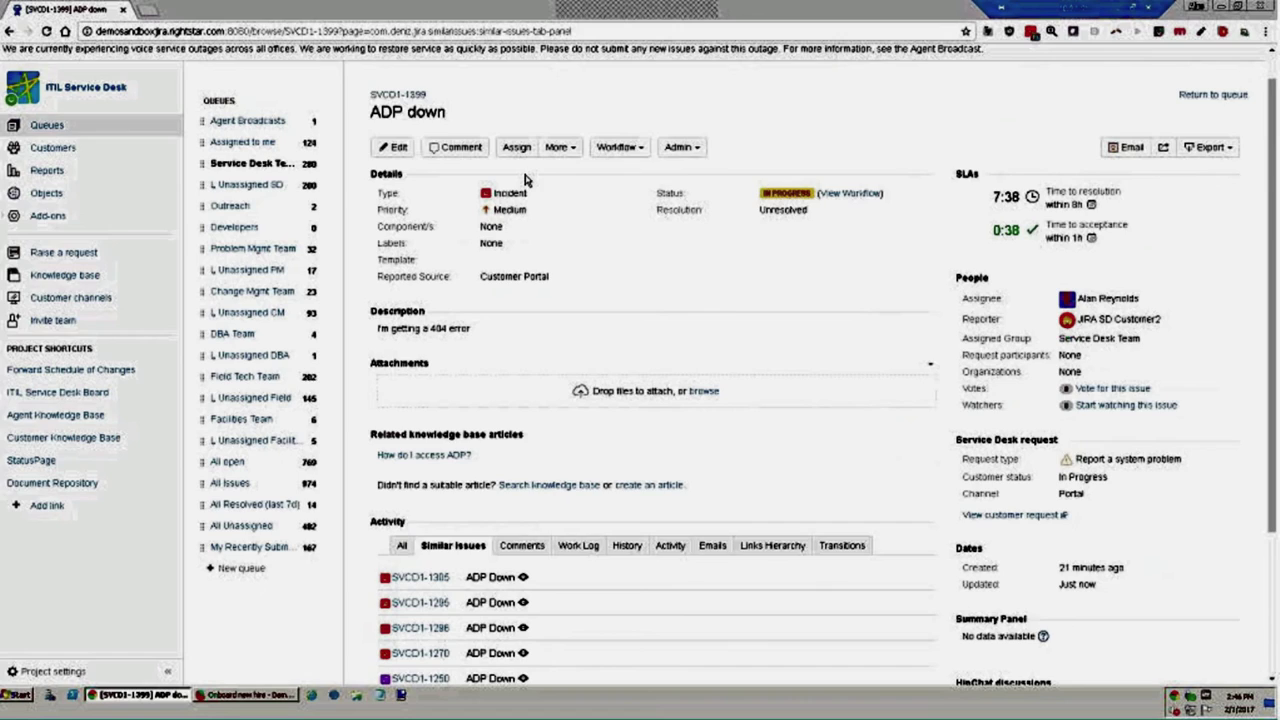
scroll(545, 530, down, 5)
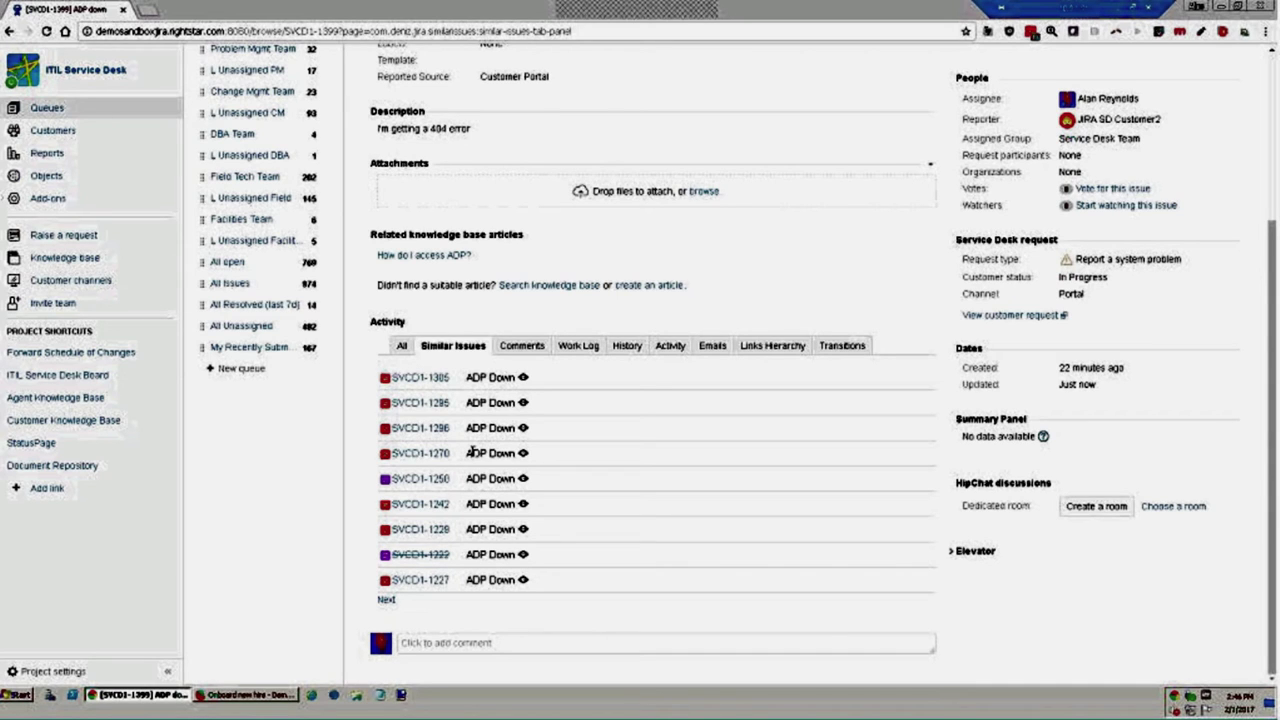
scroll(608, 331, up, 3)
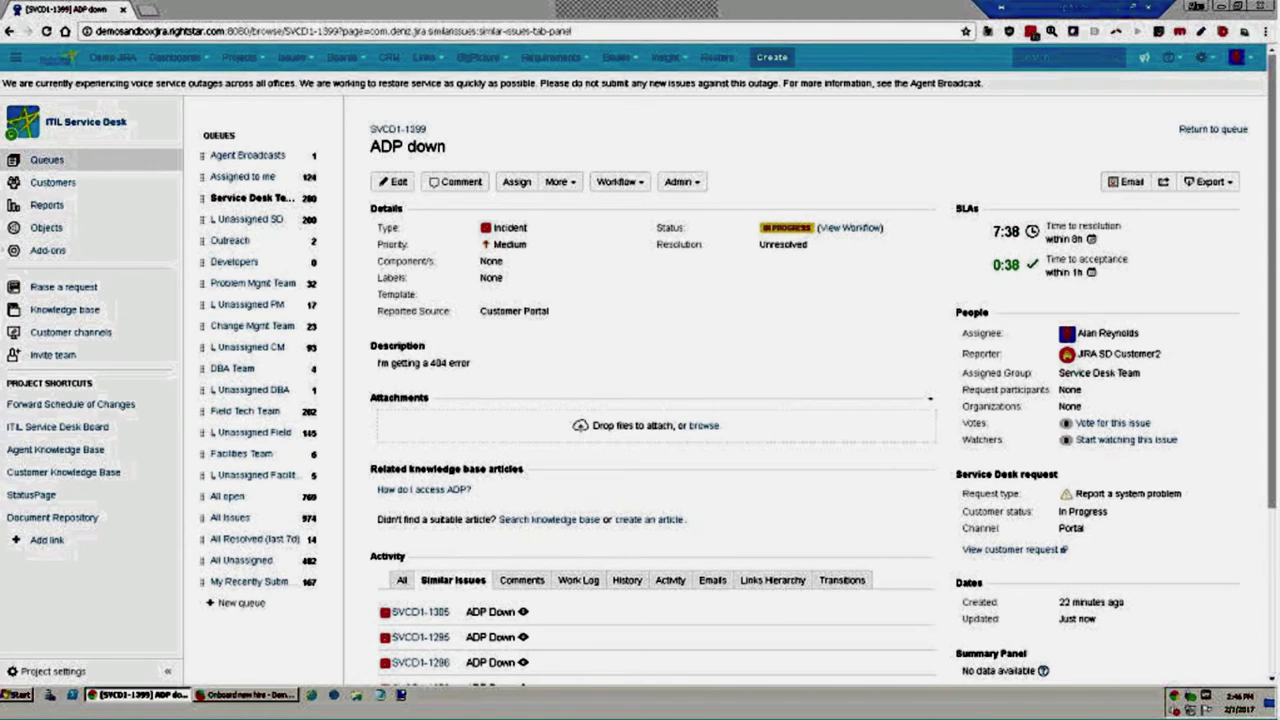
Step: Start a linked issue of type Problem from the incident with the summary "ADP not working on intranet"
click(557, 184)
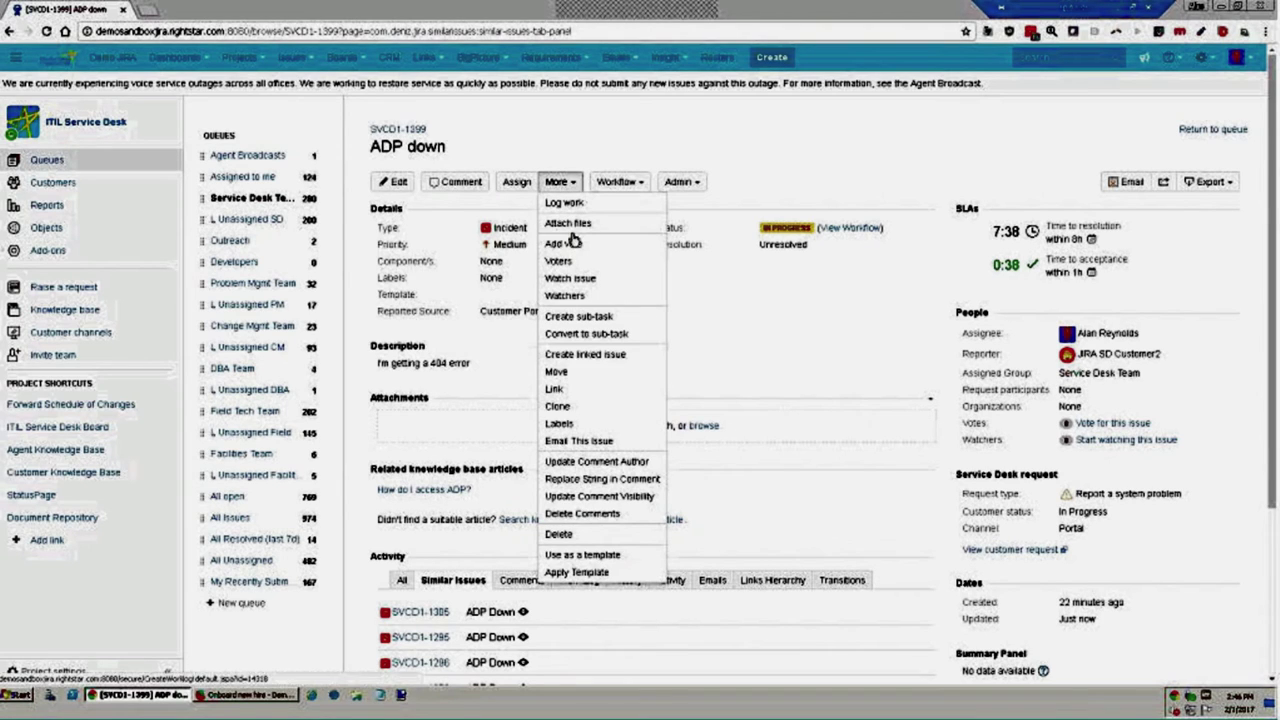
click(586, 358)
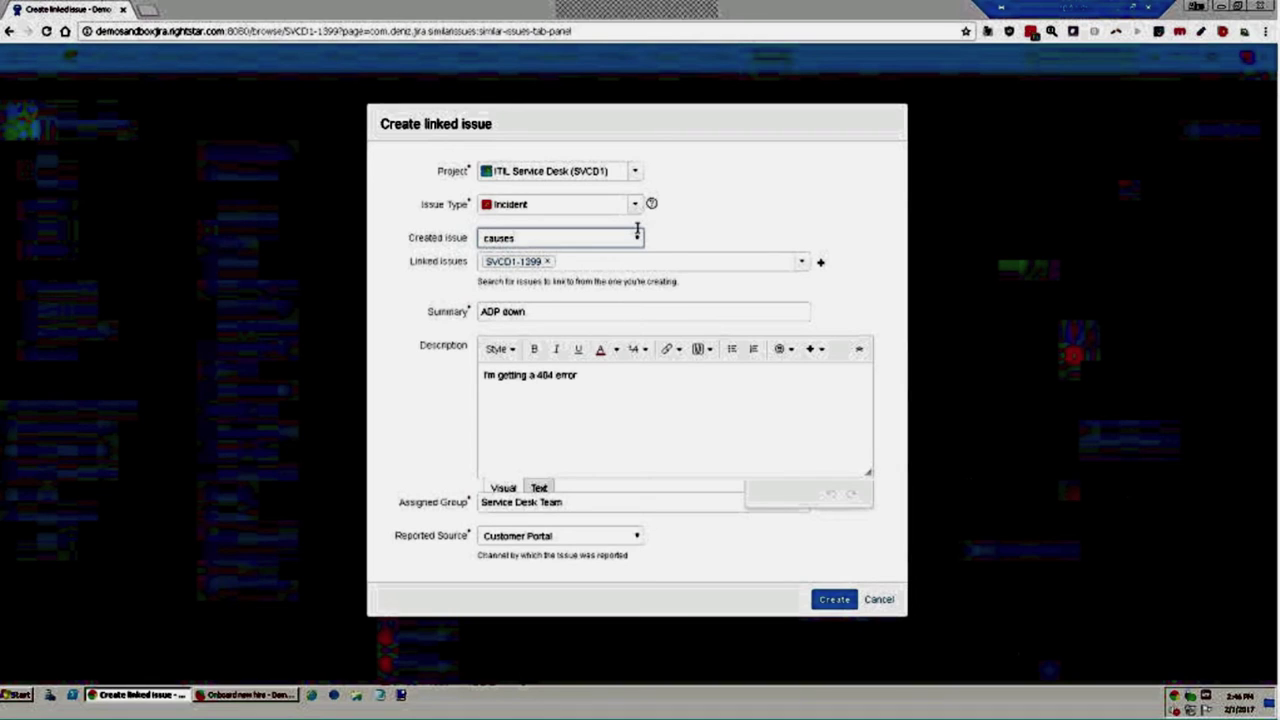
click(636, 205)
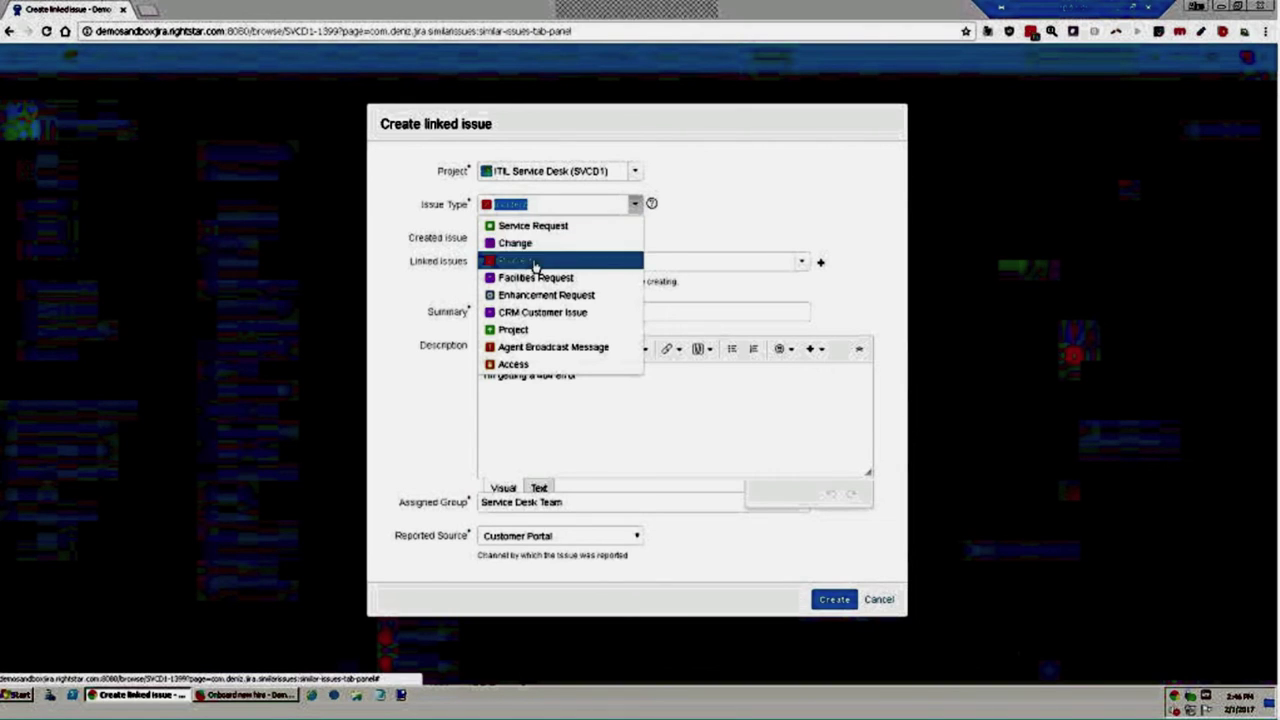
click(530, 261)
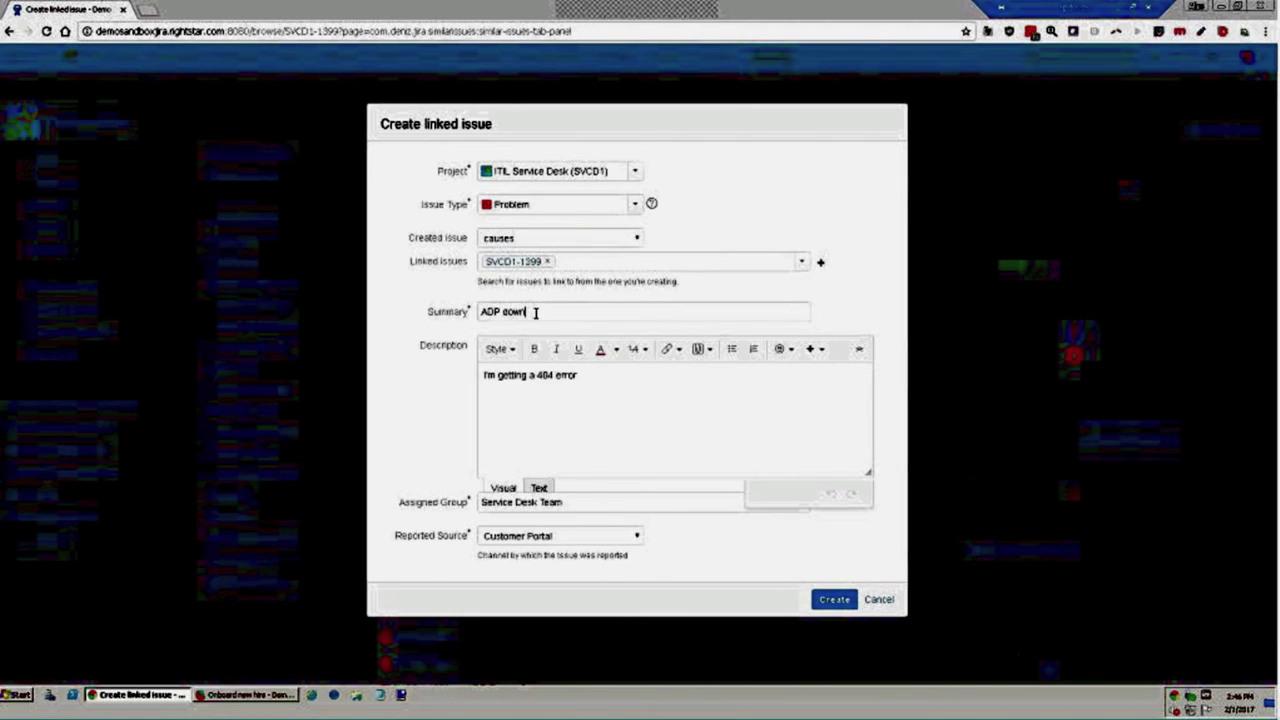
drag(551, 318, 400, 294)
text(ADP not working on ()
text(ntranet)
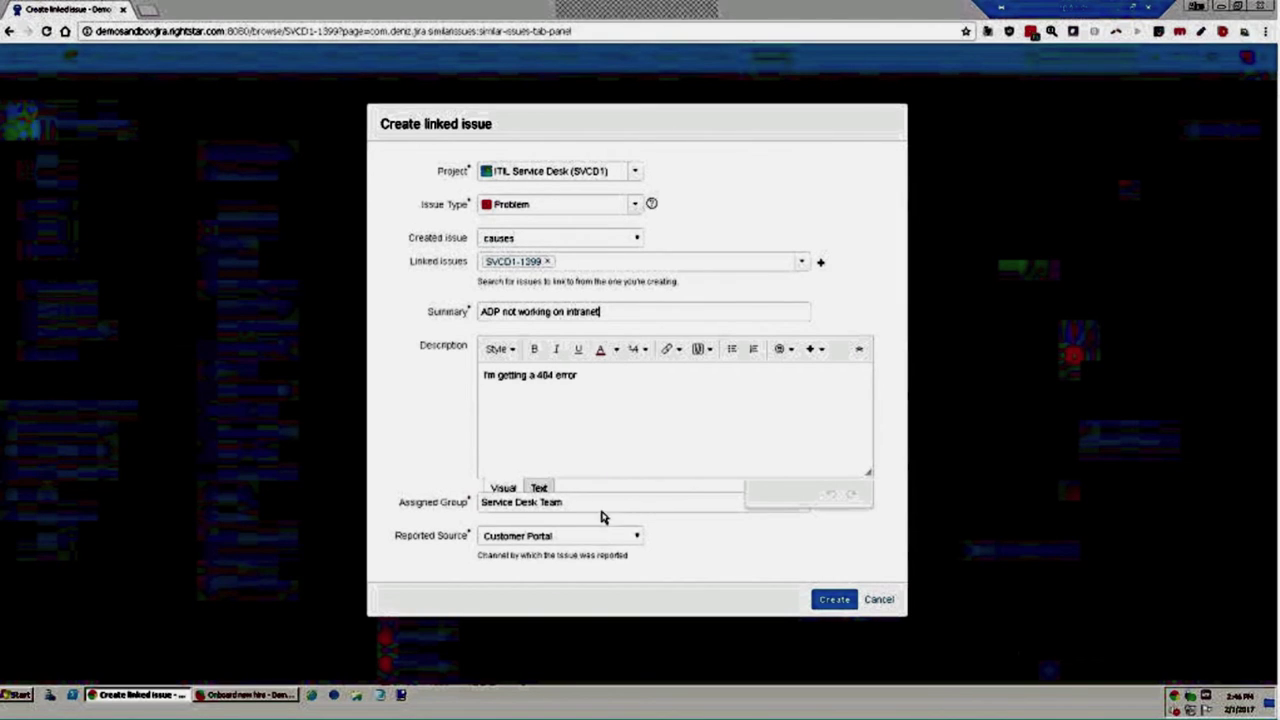
Step: Set the linked problem's assigned group to Problem Management Team and create the issue
click(530, 509)
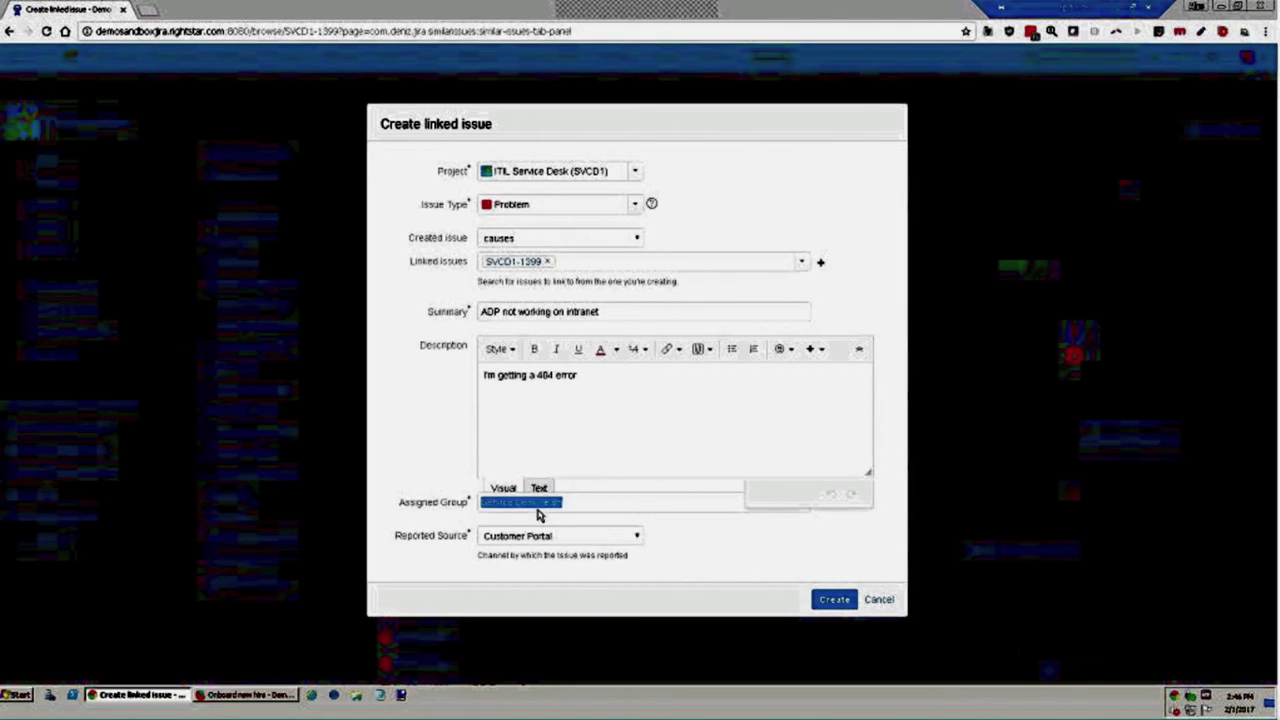
text(p)
click(684, 524)
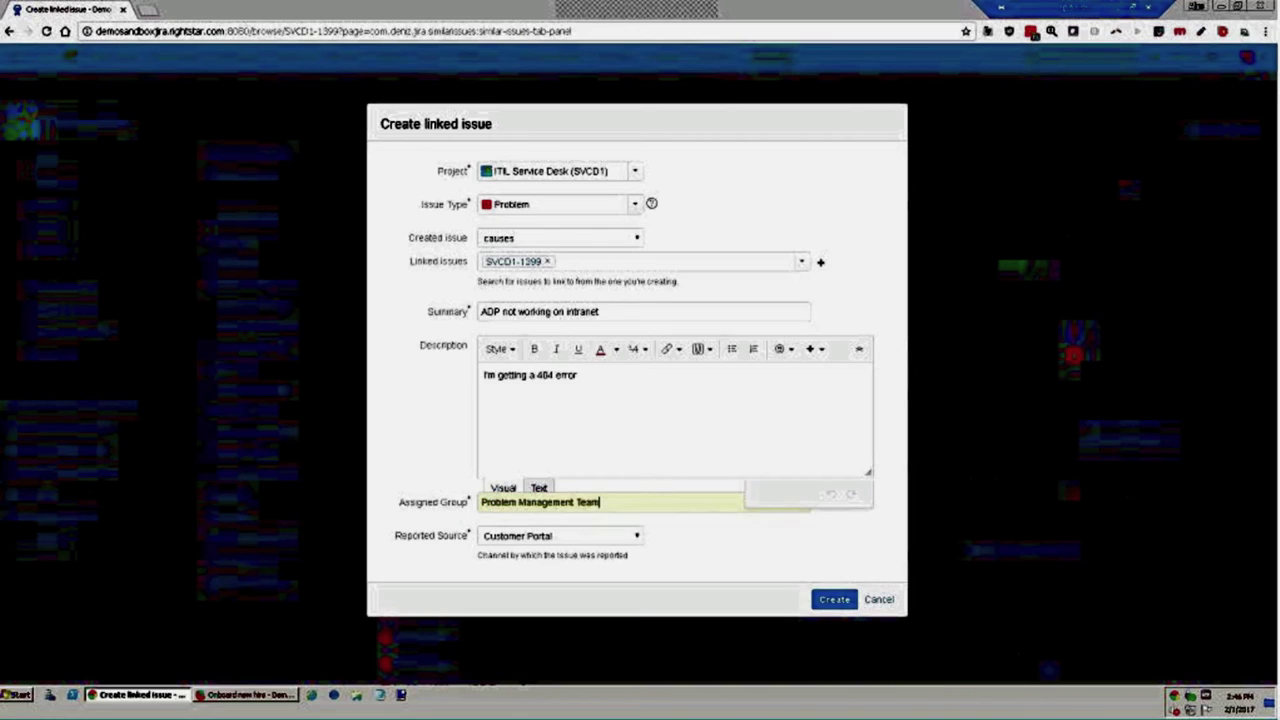
click(835, 601)
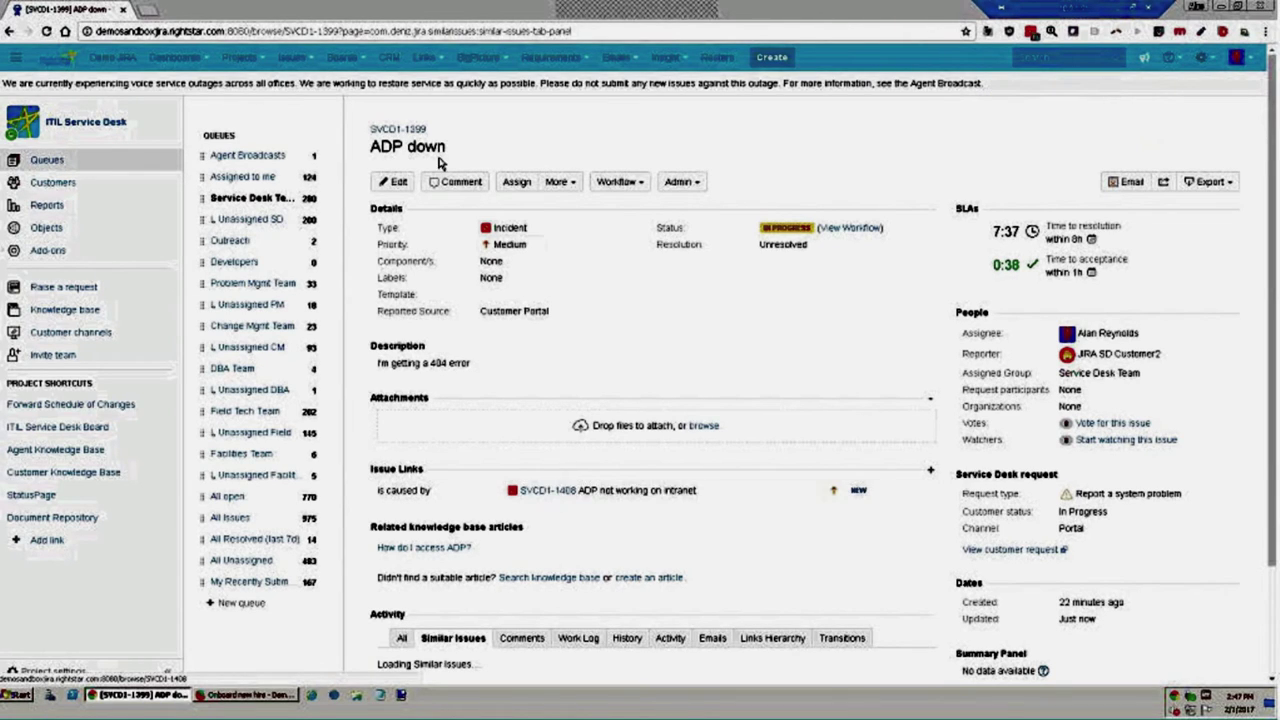
Step: Open the linked ADP not working on intranet problem and find issues to link with the JQL query "text ~ adp"
click(533, 492)
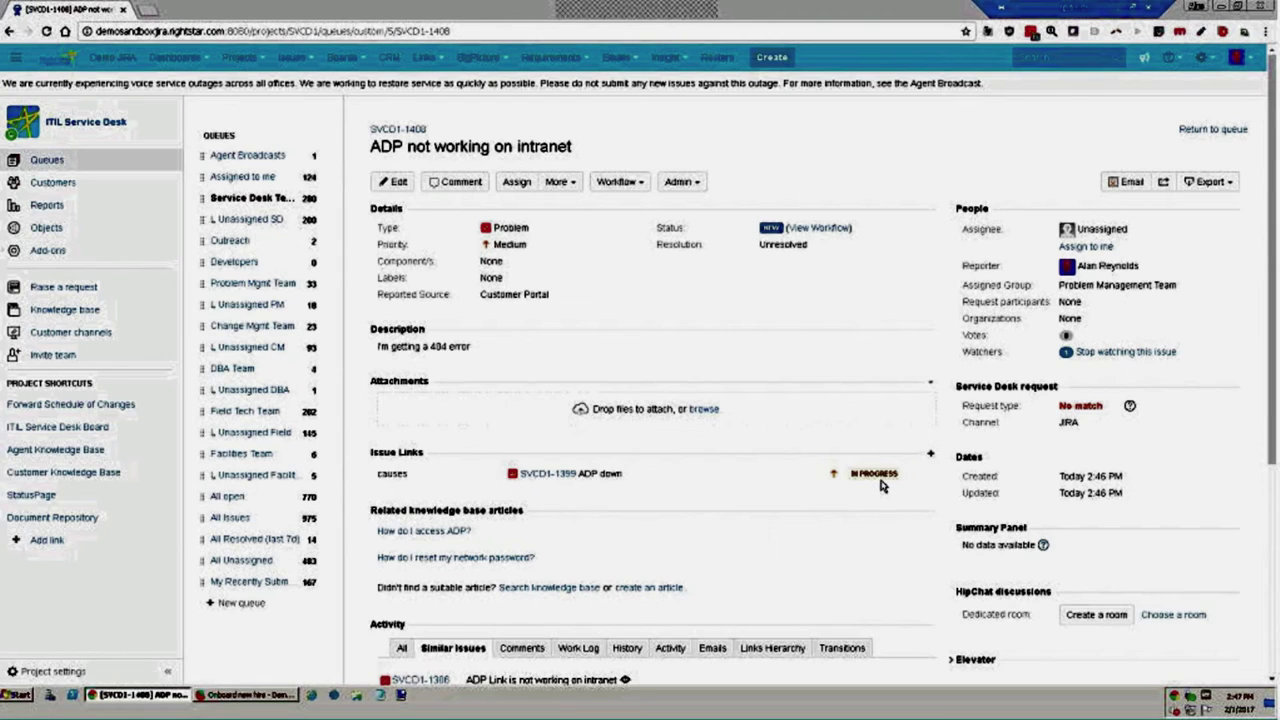
click(930, 453)
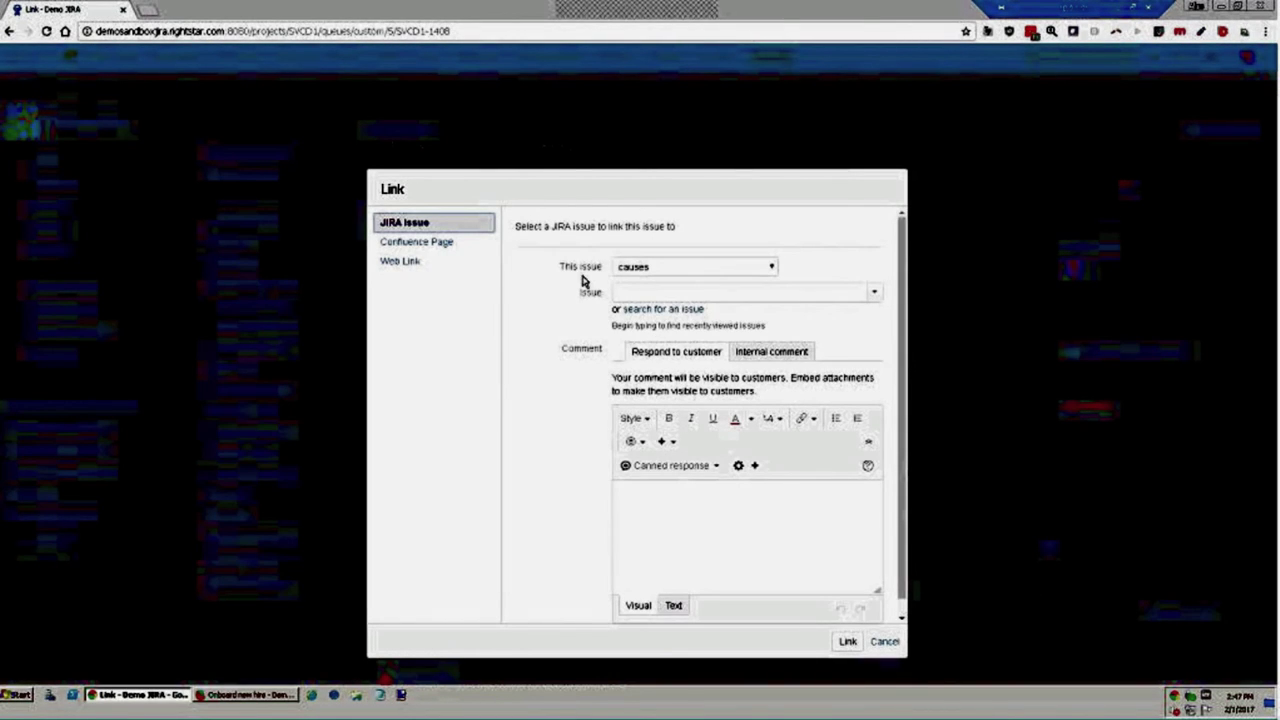
click(644, 311)
text(adp)
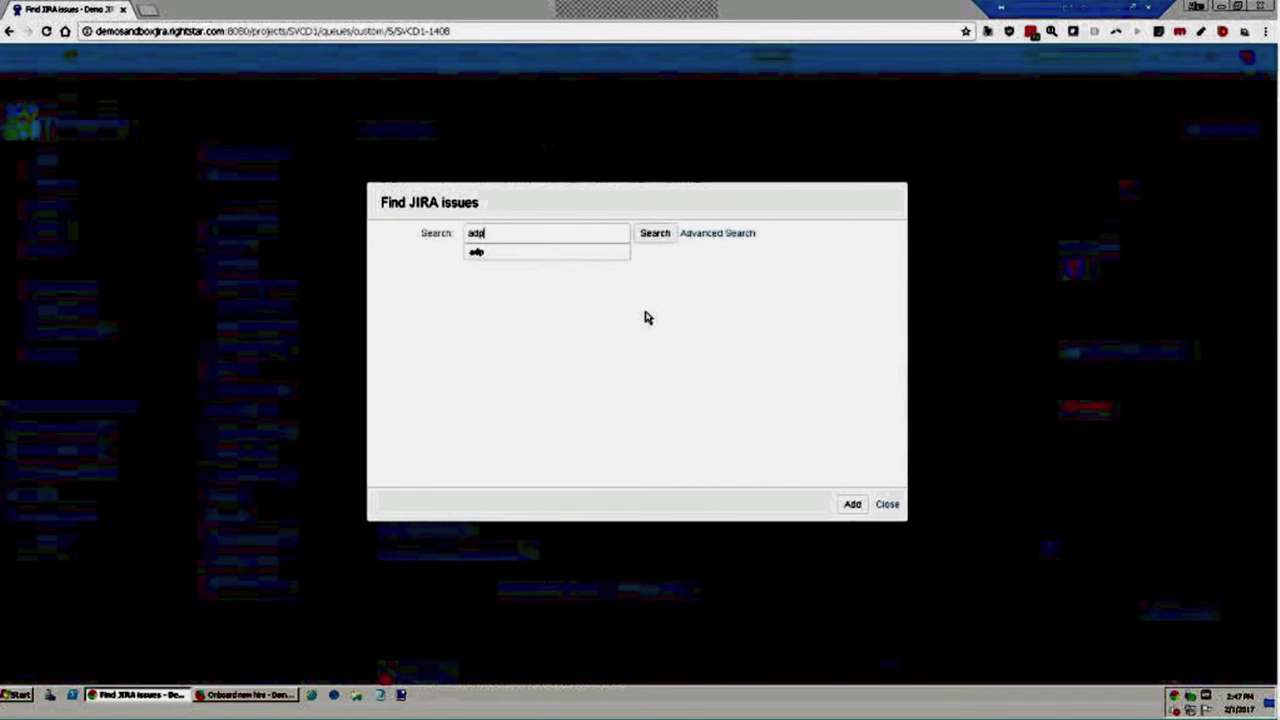
click(660, 236)
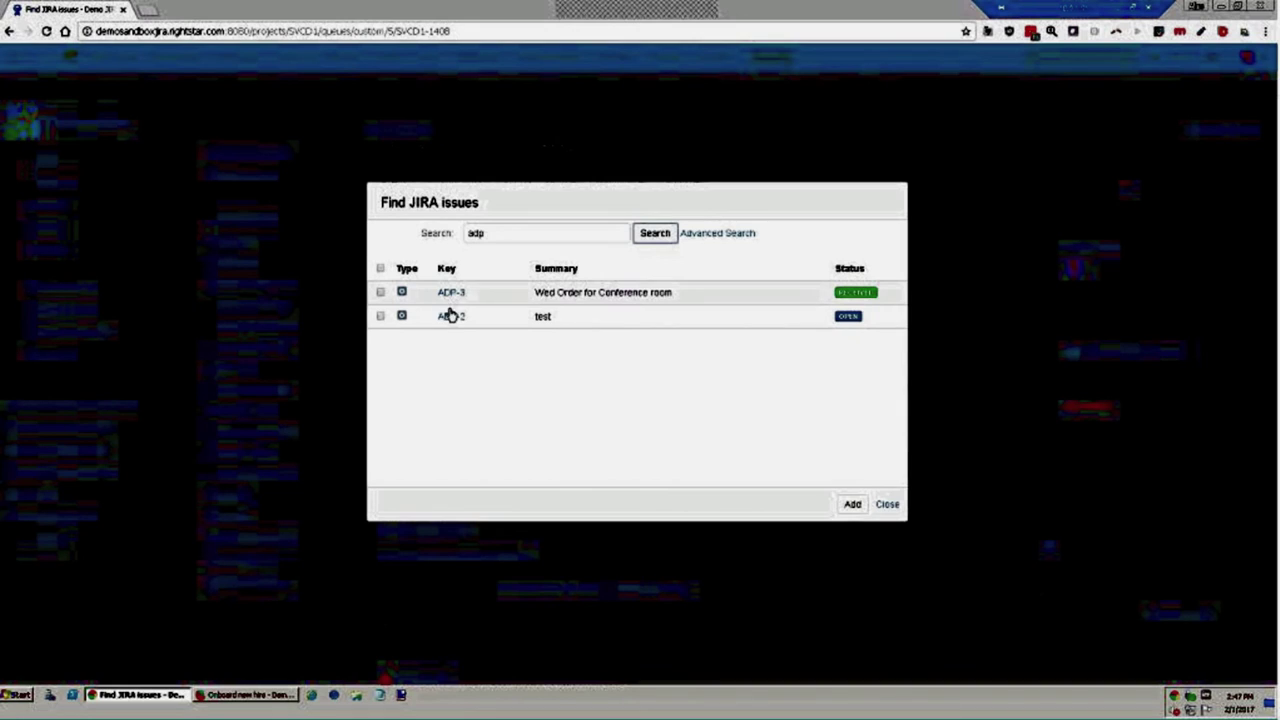
click(708, 233)
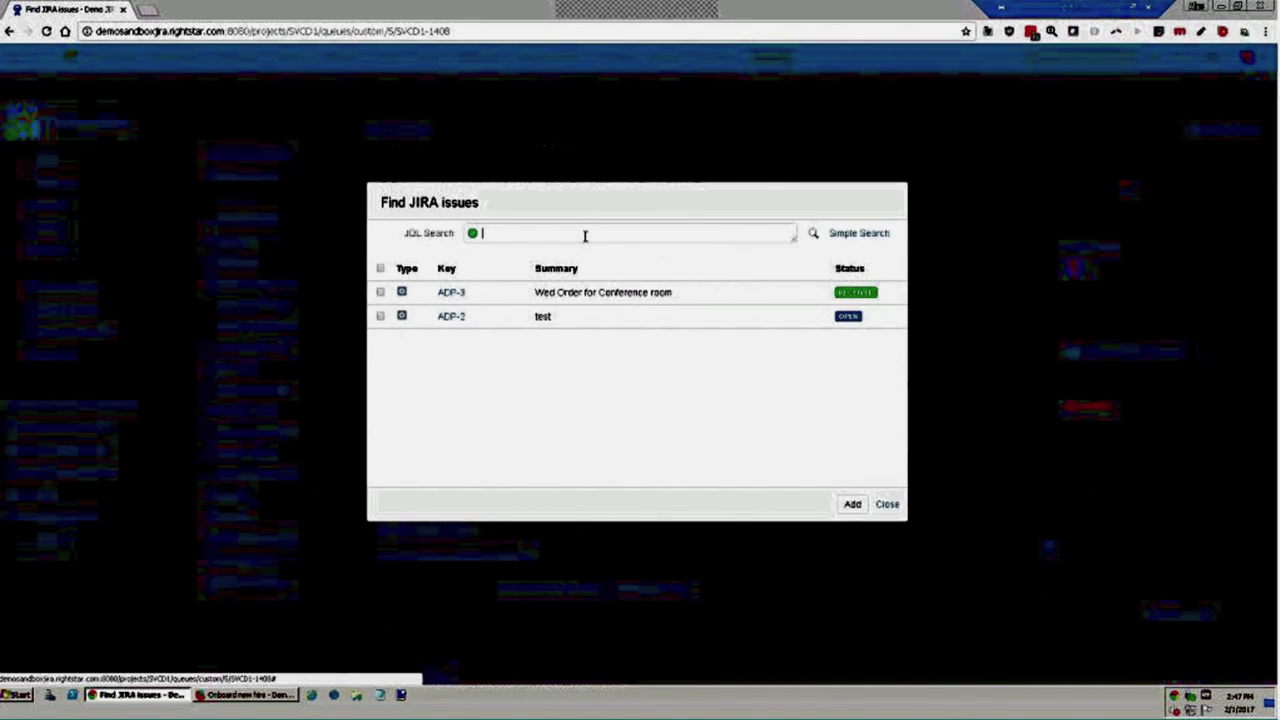
text(text ~ adp)
key(Return)
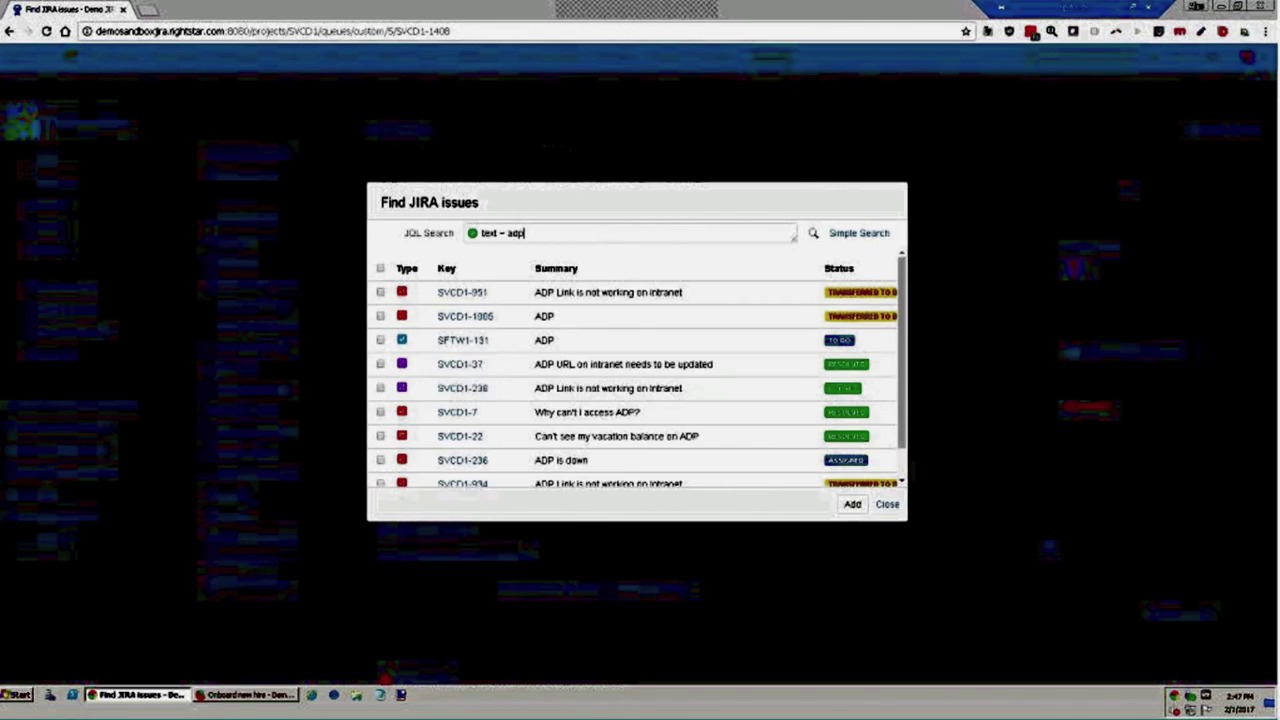
Step: Link the issues SVCD1-1005 "ADP" and SVCD1-7 "Why can't I access ADP?" to the problem with the relation causes
click(380, 340)
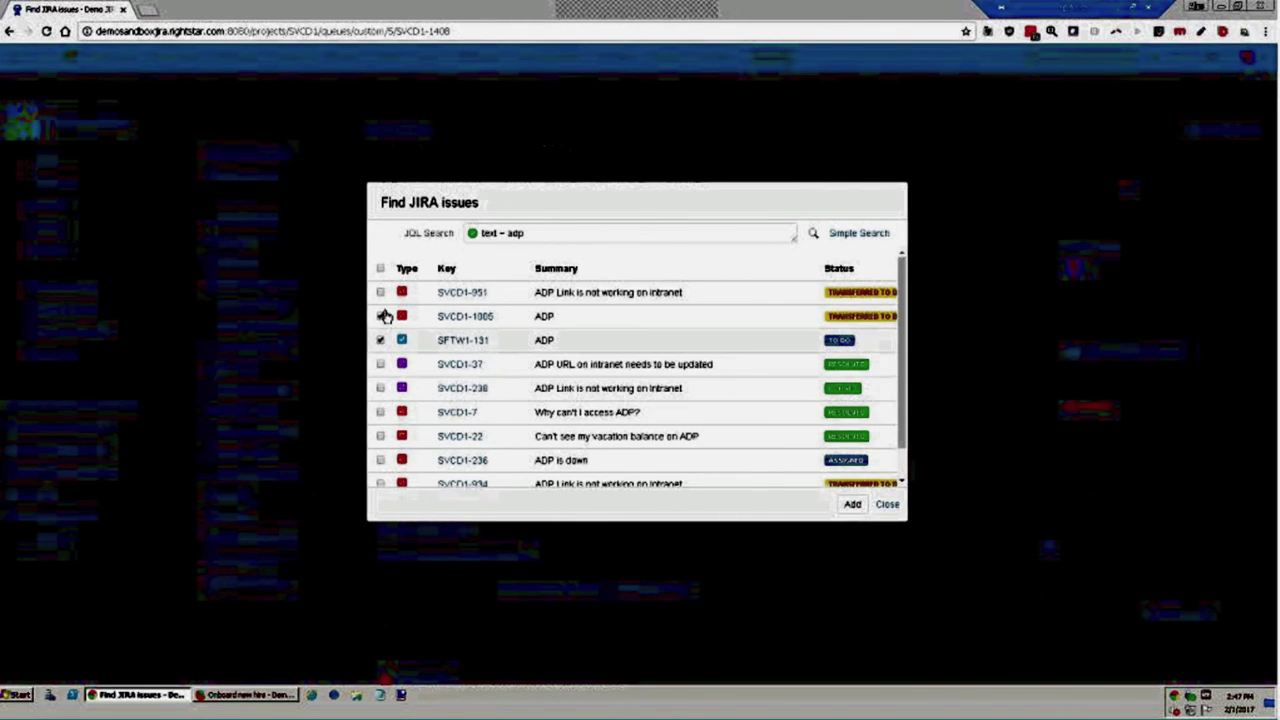
click(381, 316)
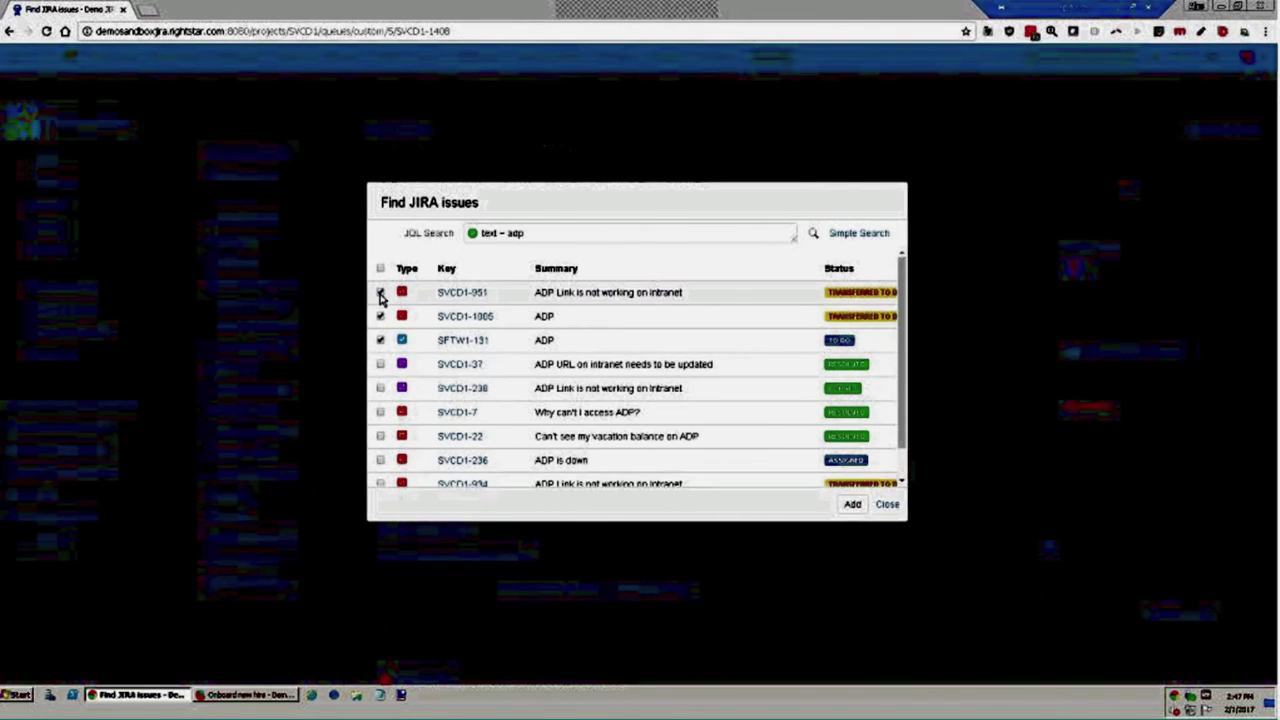
click(380, 340)
click(380, 412)
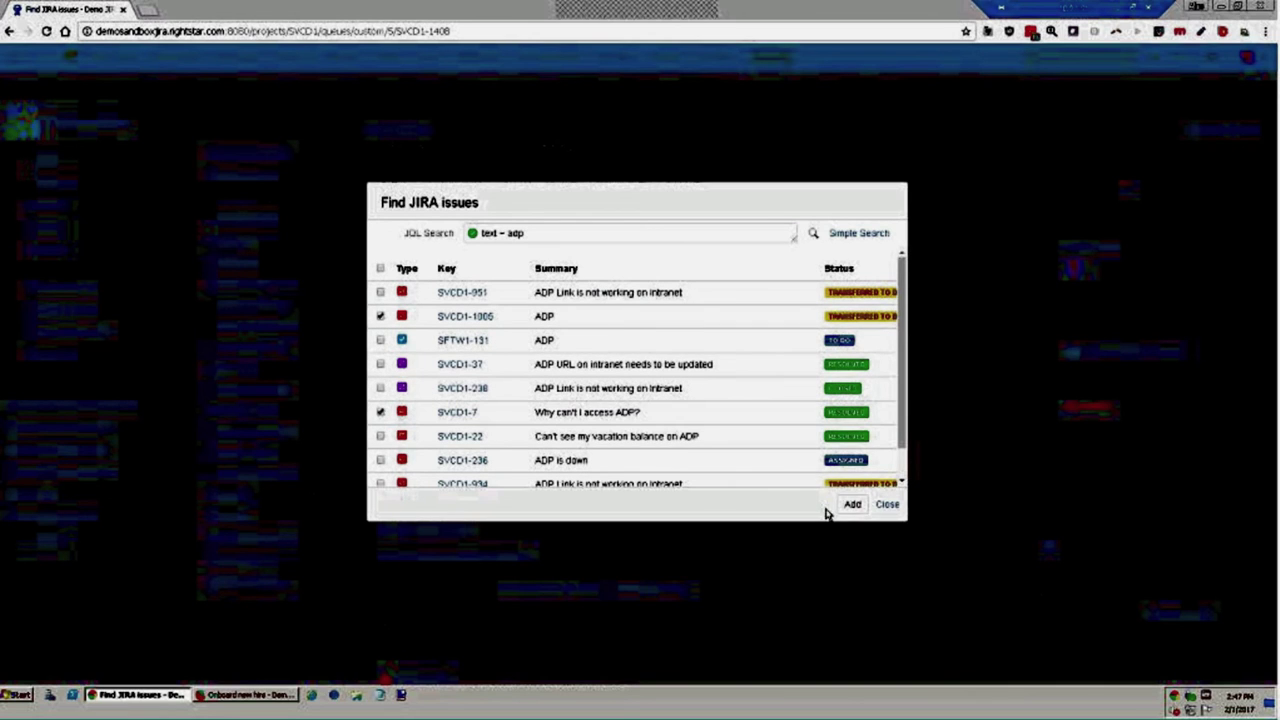
click(848, 505)
click(848, 609)
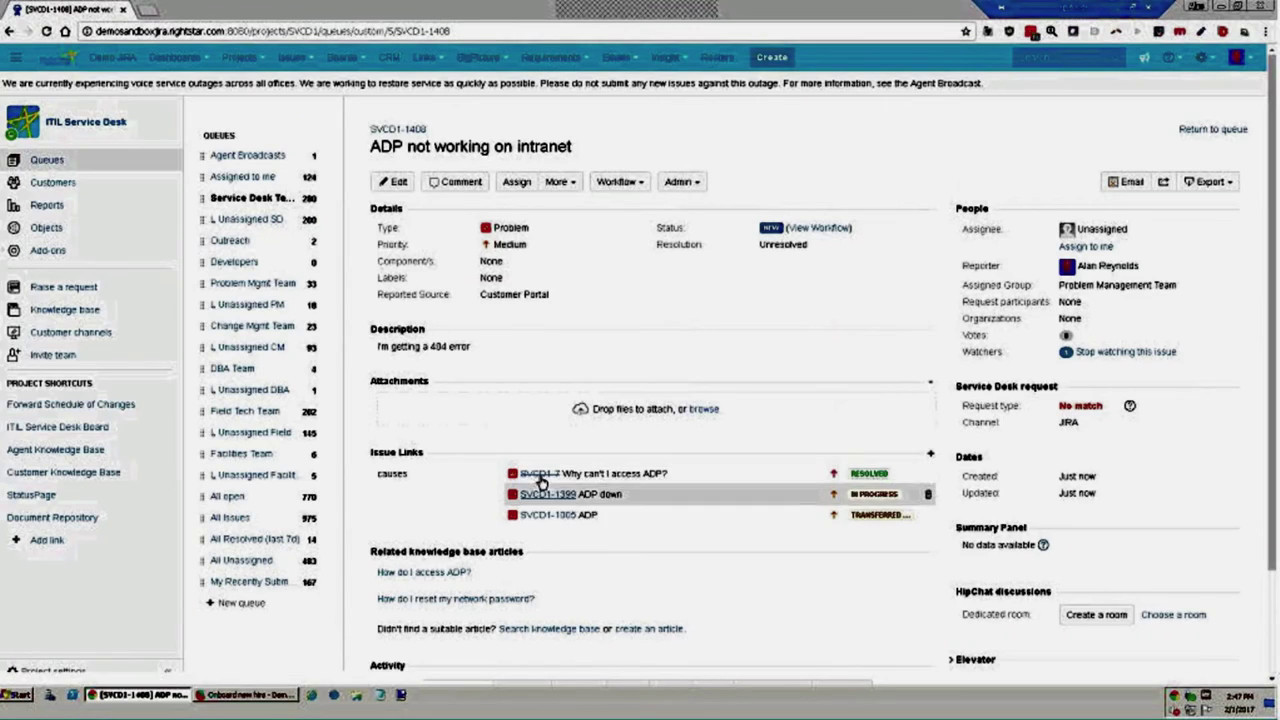
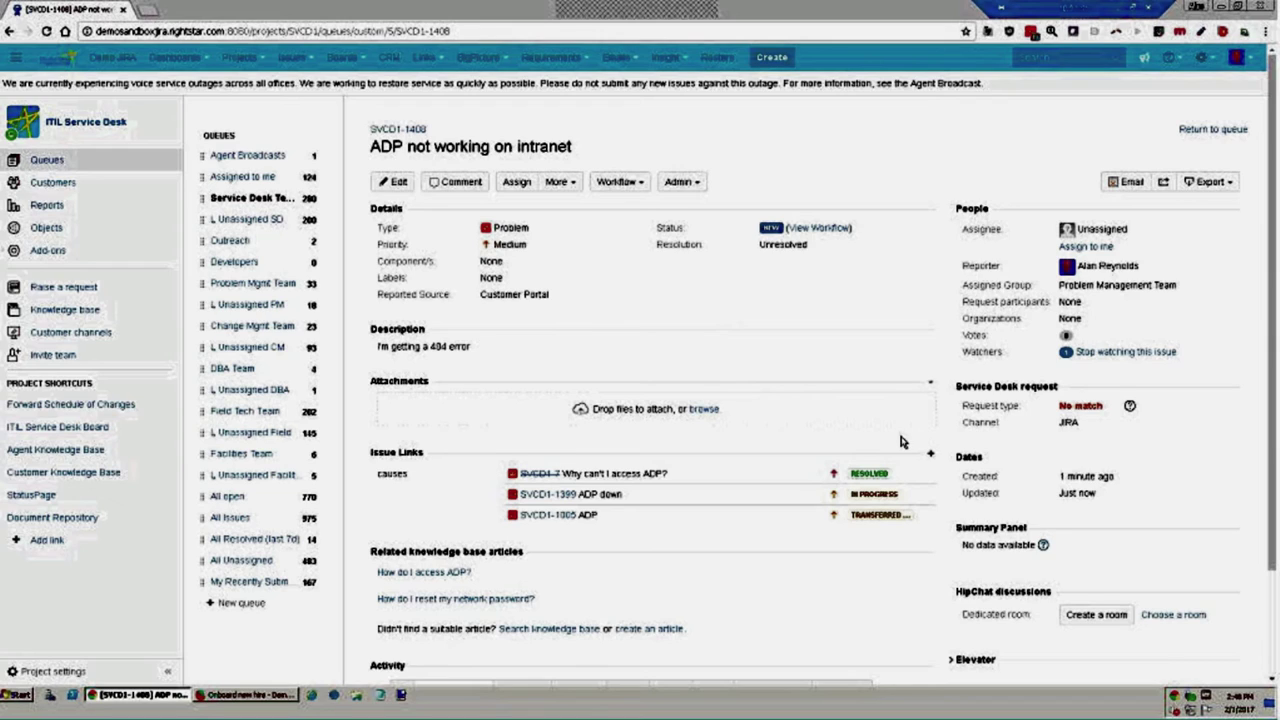
Step: Create a dedicated HipChat room for the problem without inviting anyone, and open it to expand the linked-issue notification
click(1100, 614)
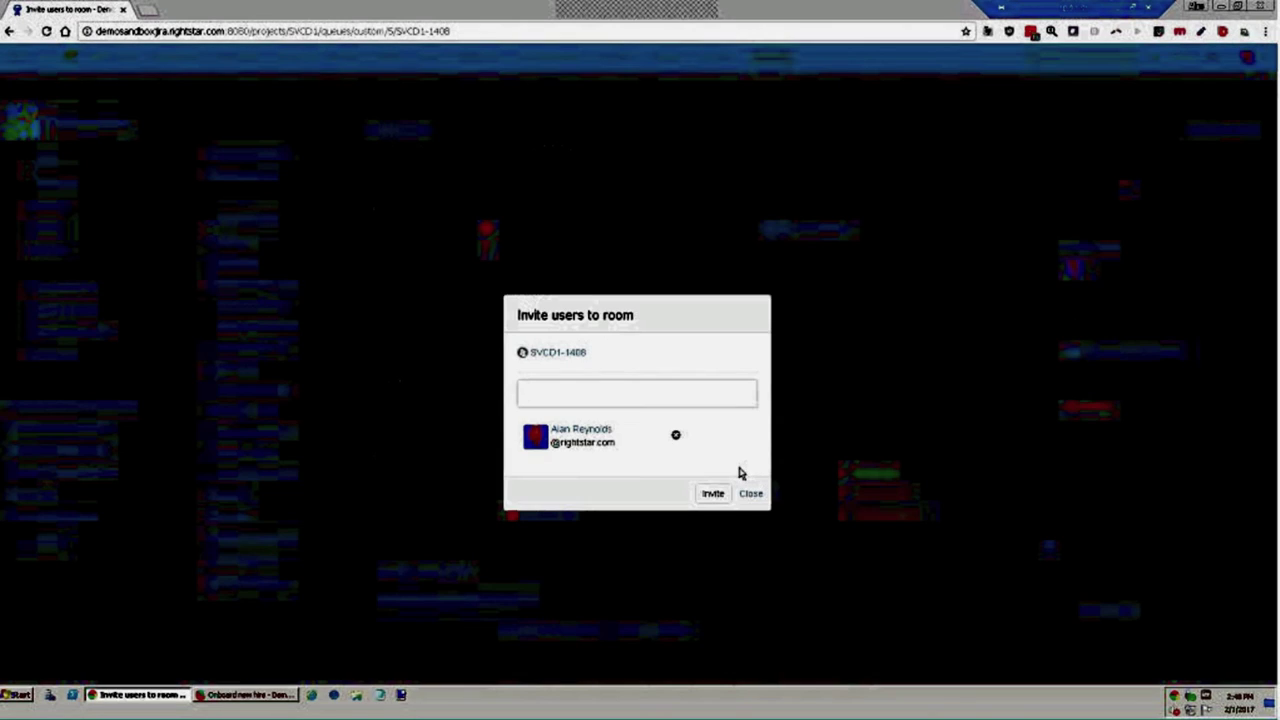
click(750, 494)
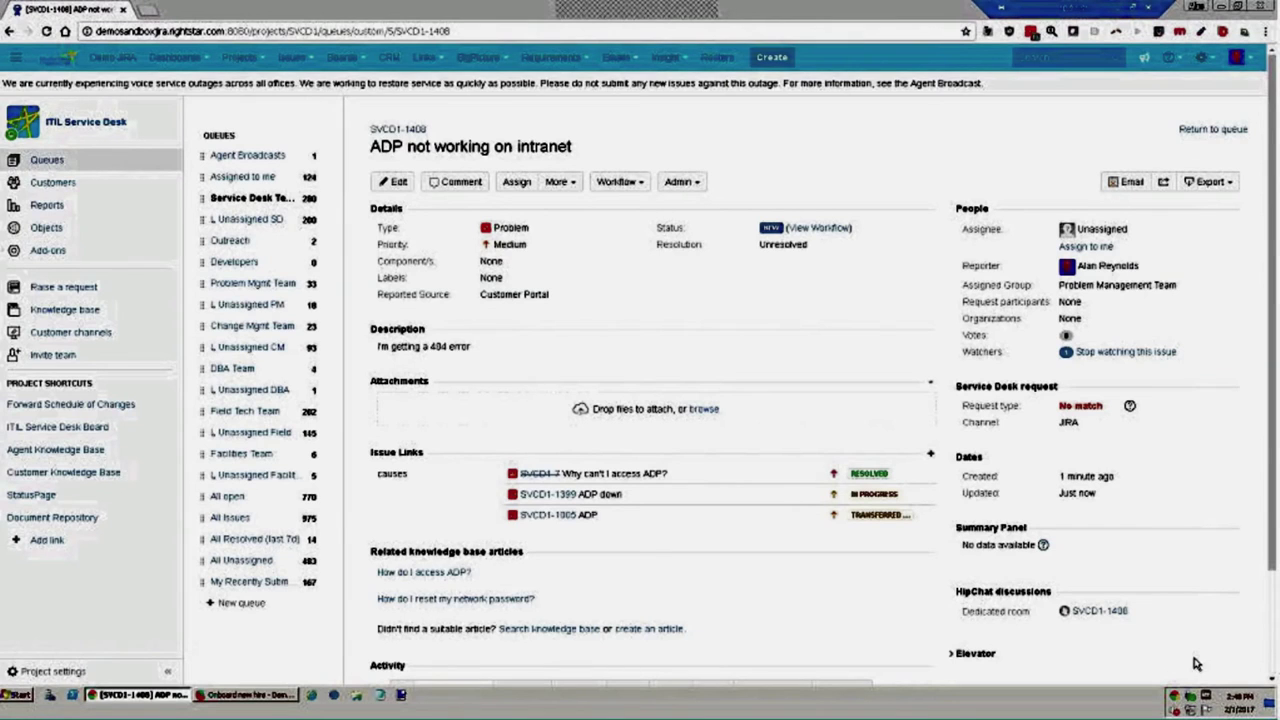
click(1108, 617)
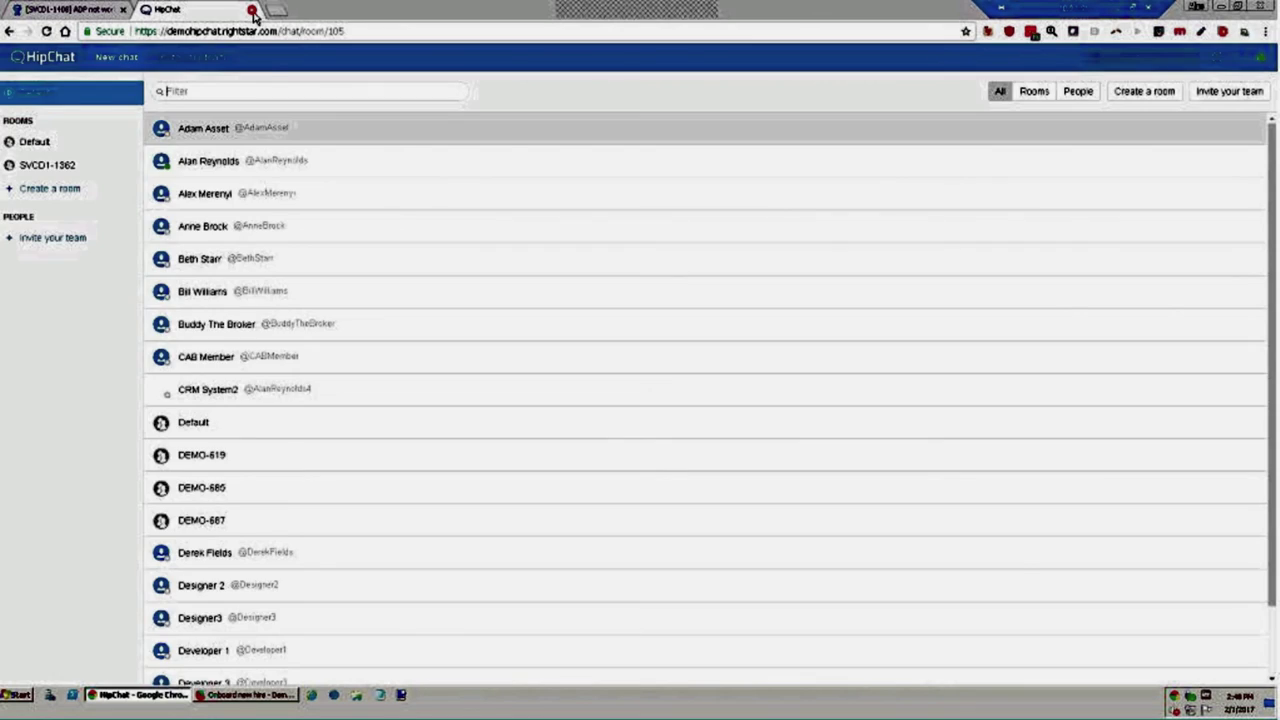
click(251, 10)
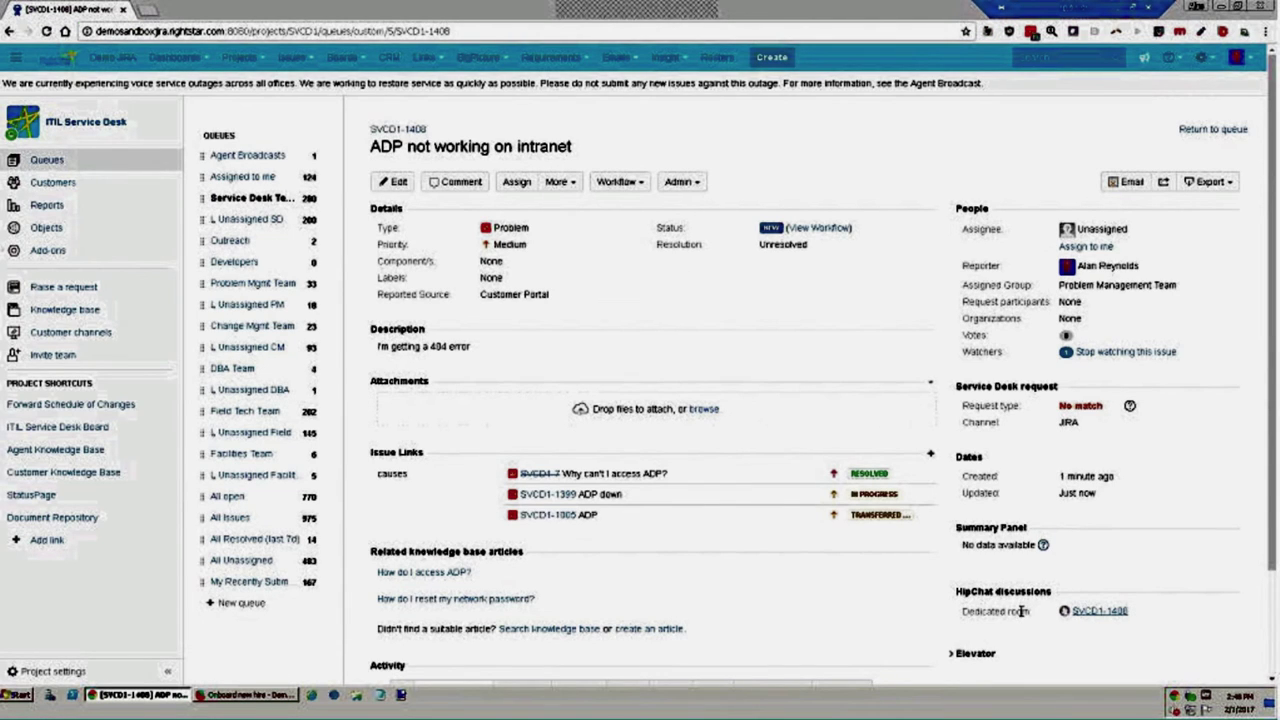
click(1097, 612)
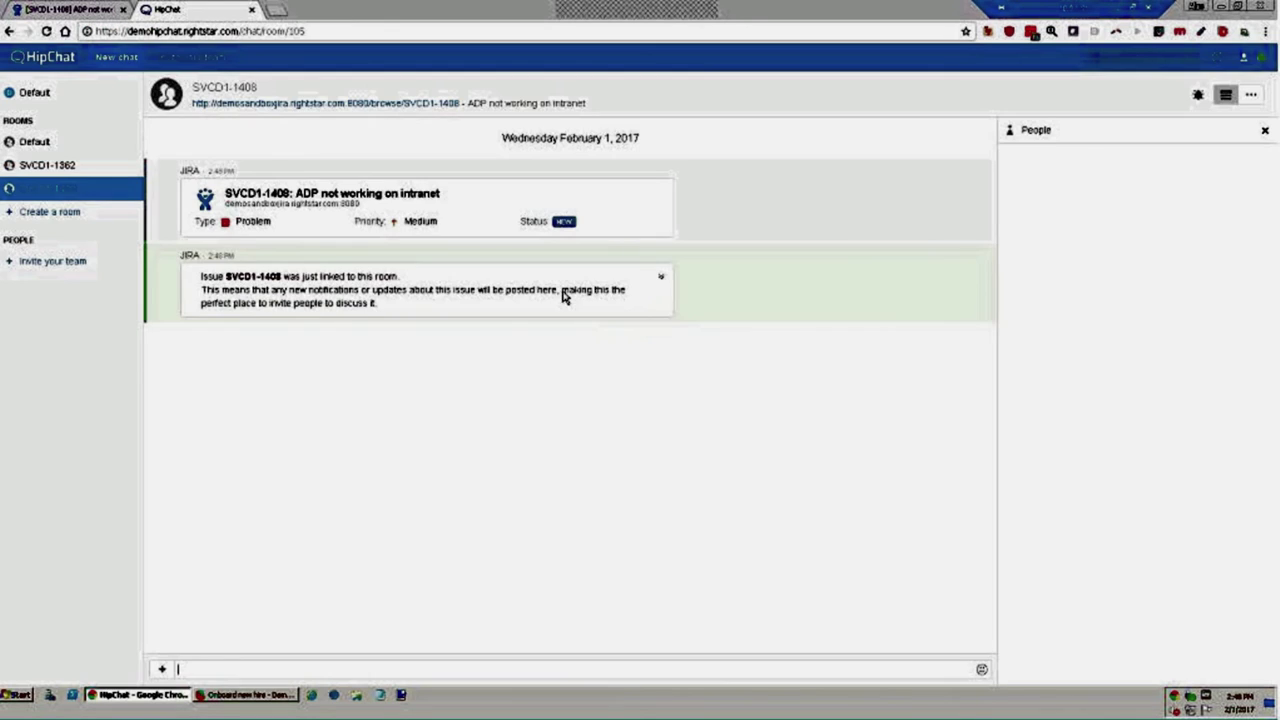
click(661, 277)
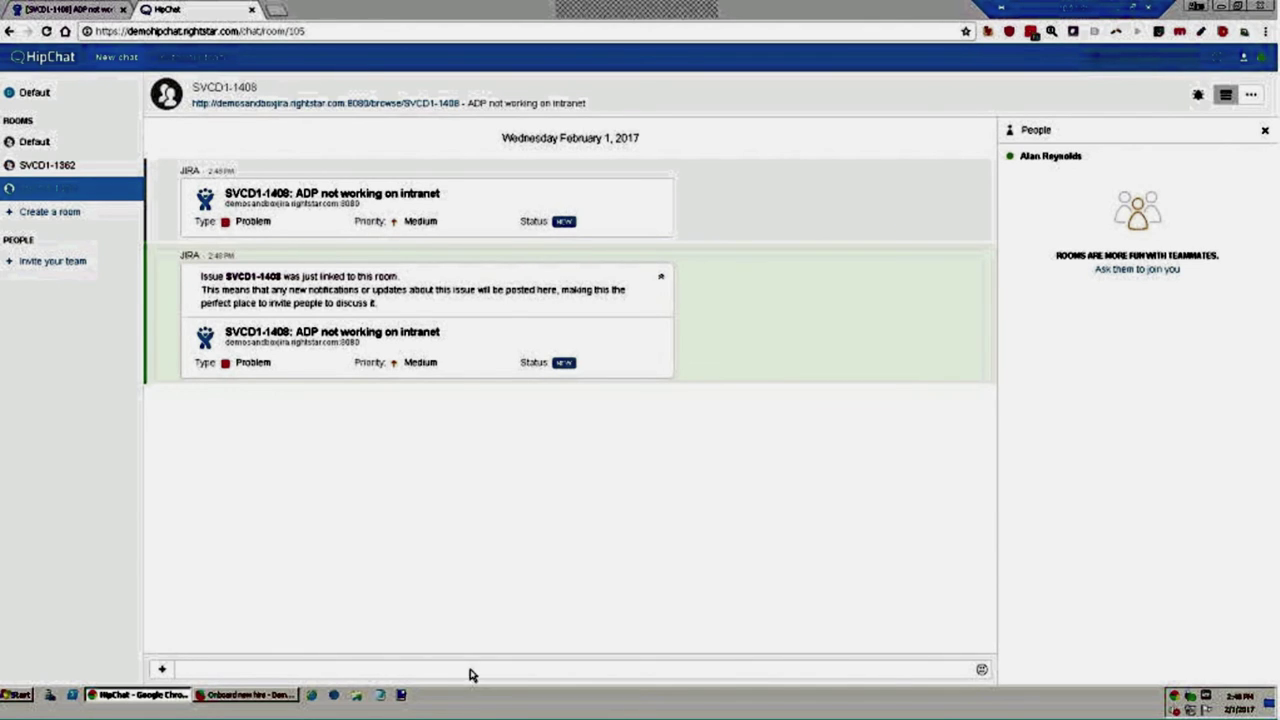
Step: Send the message ", what do I do here?" mentioning the technician in the problem's room, and return to the JIRA issue
text(@)
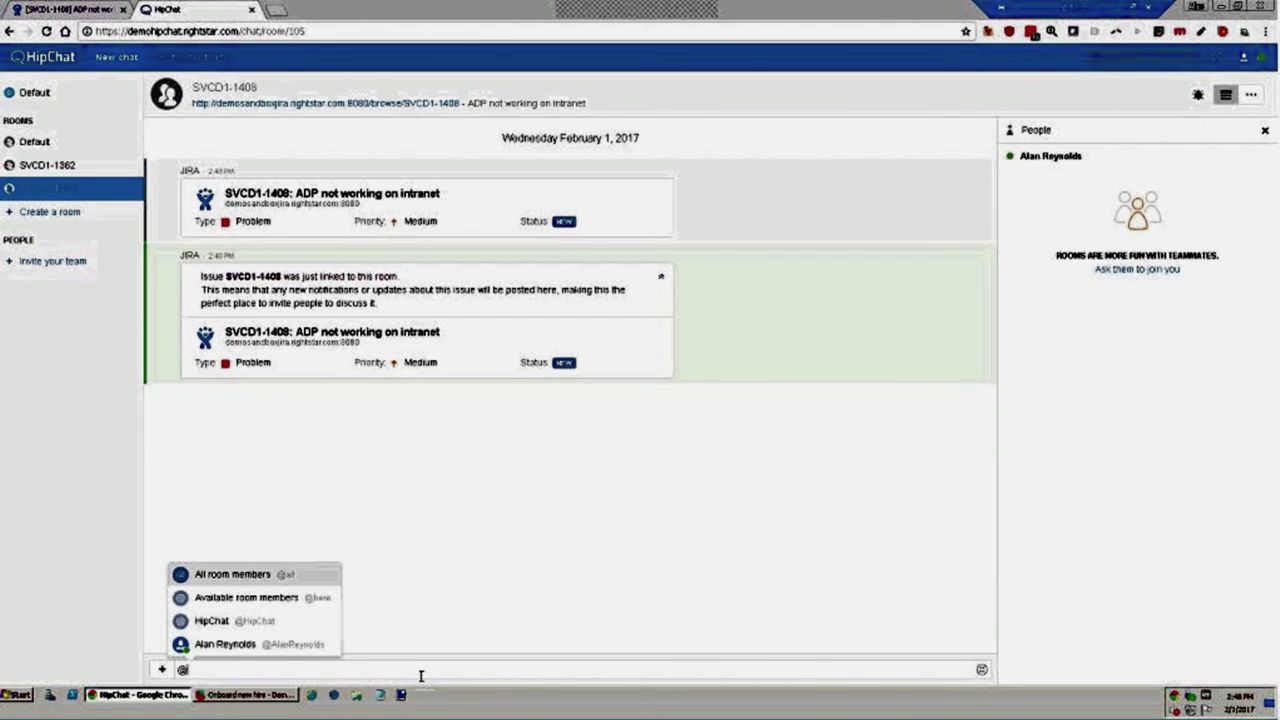
text(t)
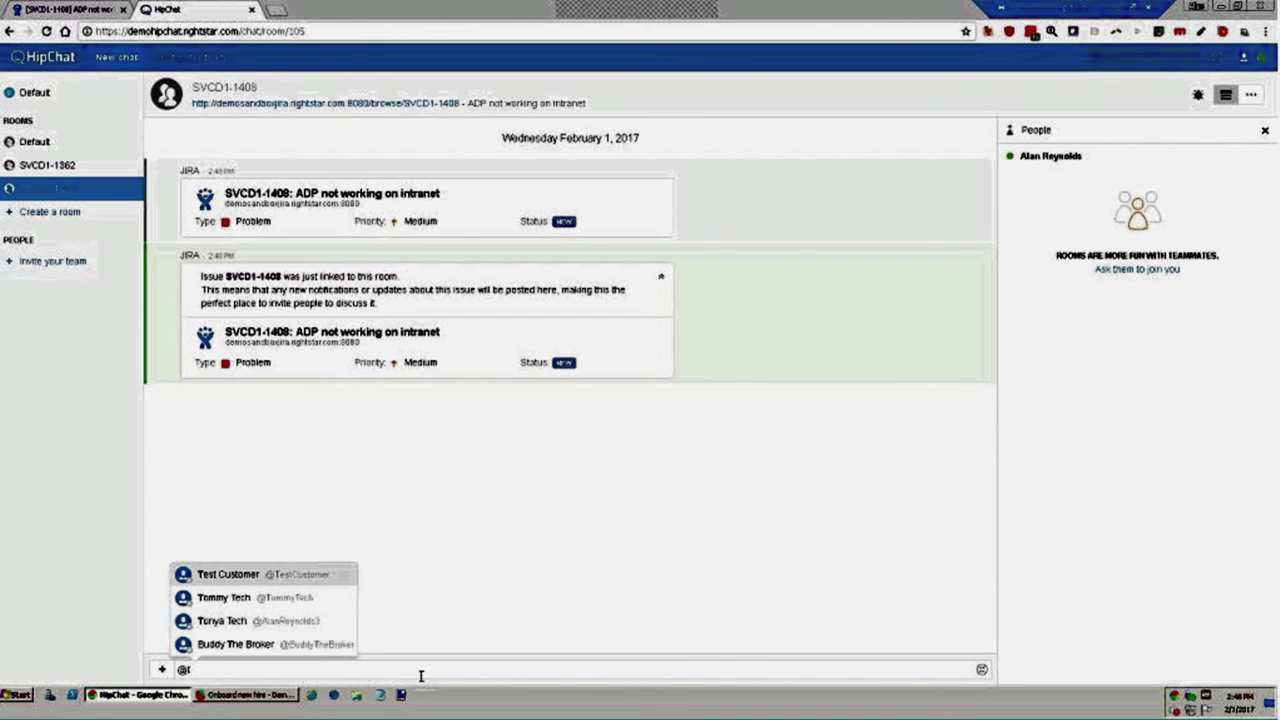
key(Down)
key(Return)
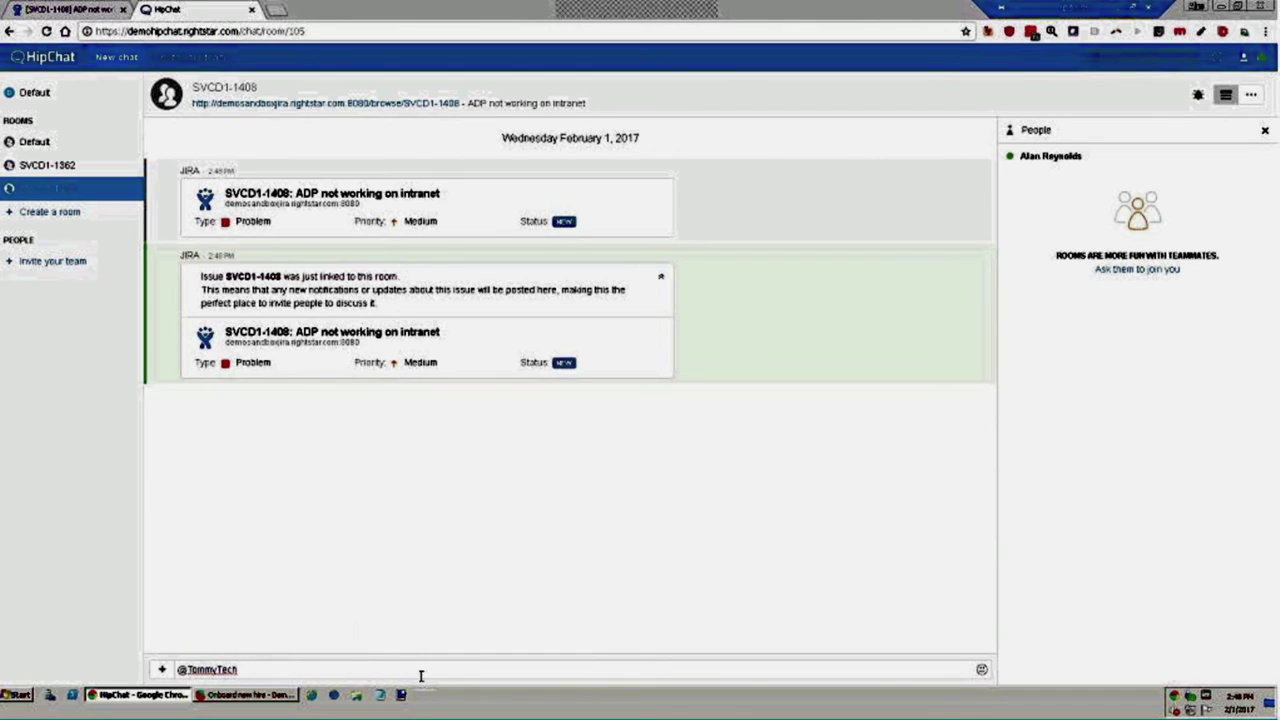
text(, what do I do here?)
key(Return)
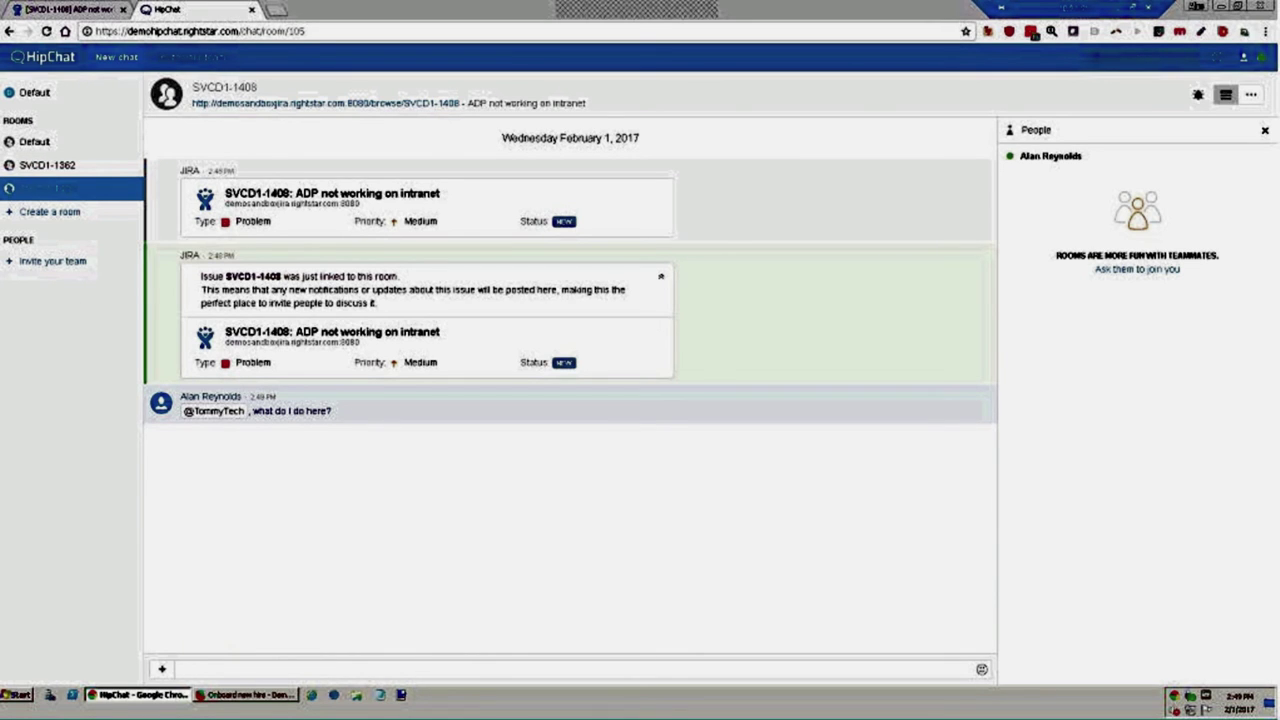
click(253, 10)
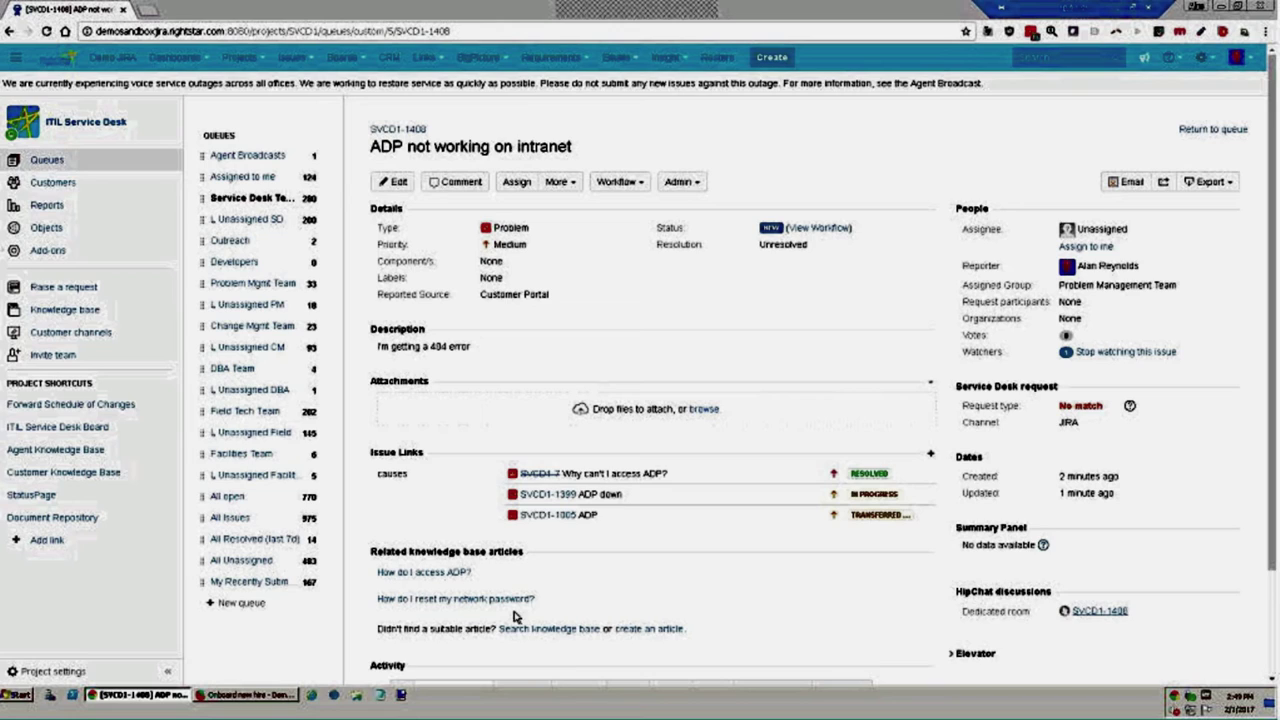
Step: Create and save a knowledge base article from the problem with the Troubleshooting template, keeping the suggested title, and close it
click(650, 630)
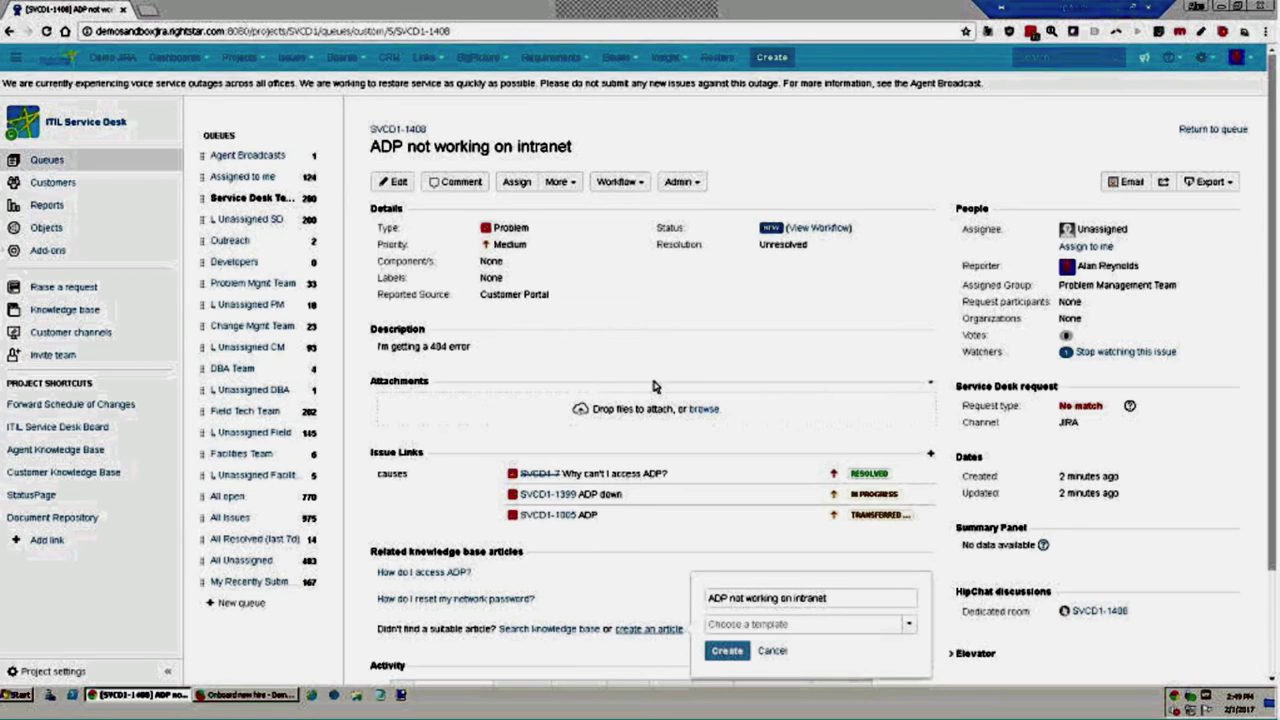
click(840, 624)
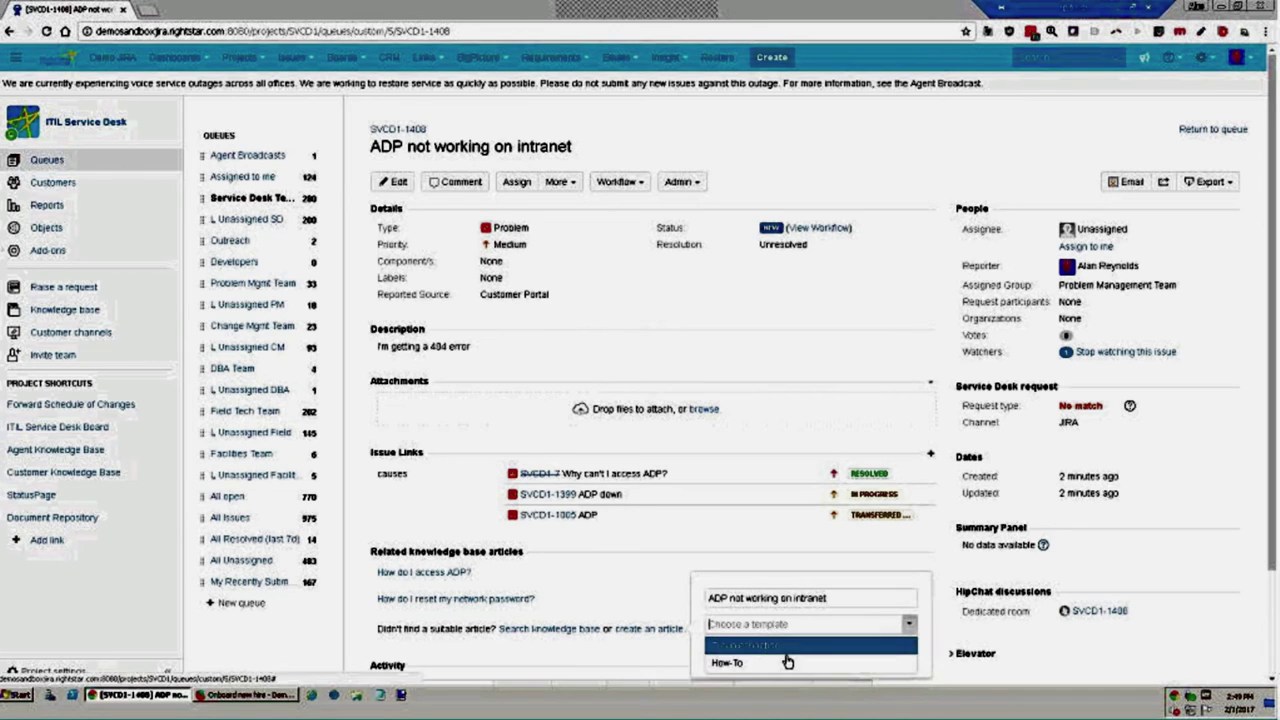
click(755, 646)
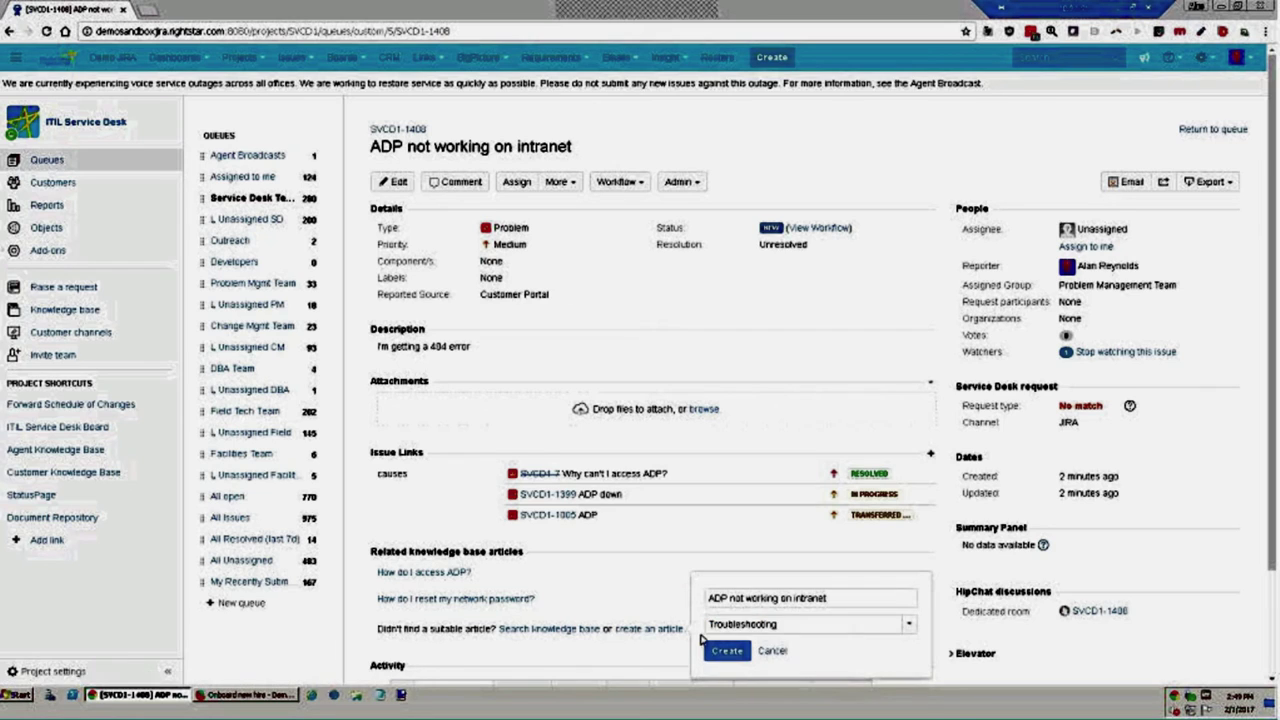
click(753, 651)
click(603, 243)
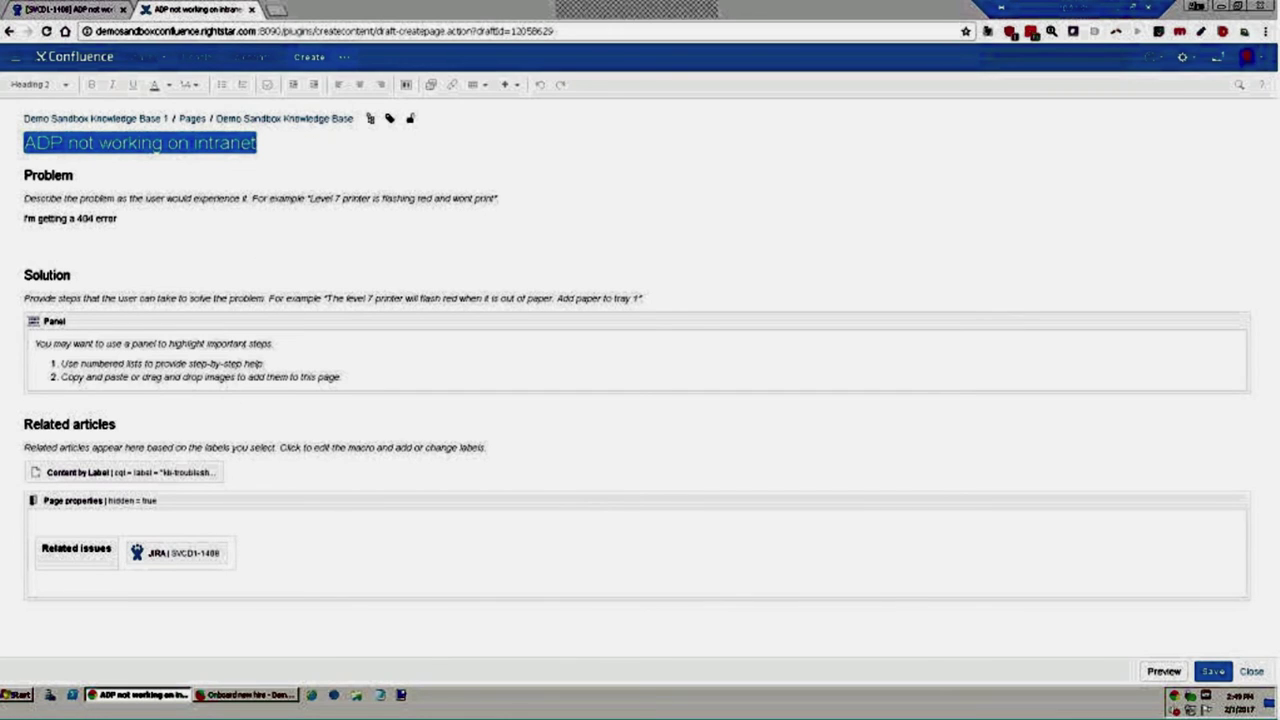
click(1213, 671)
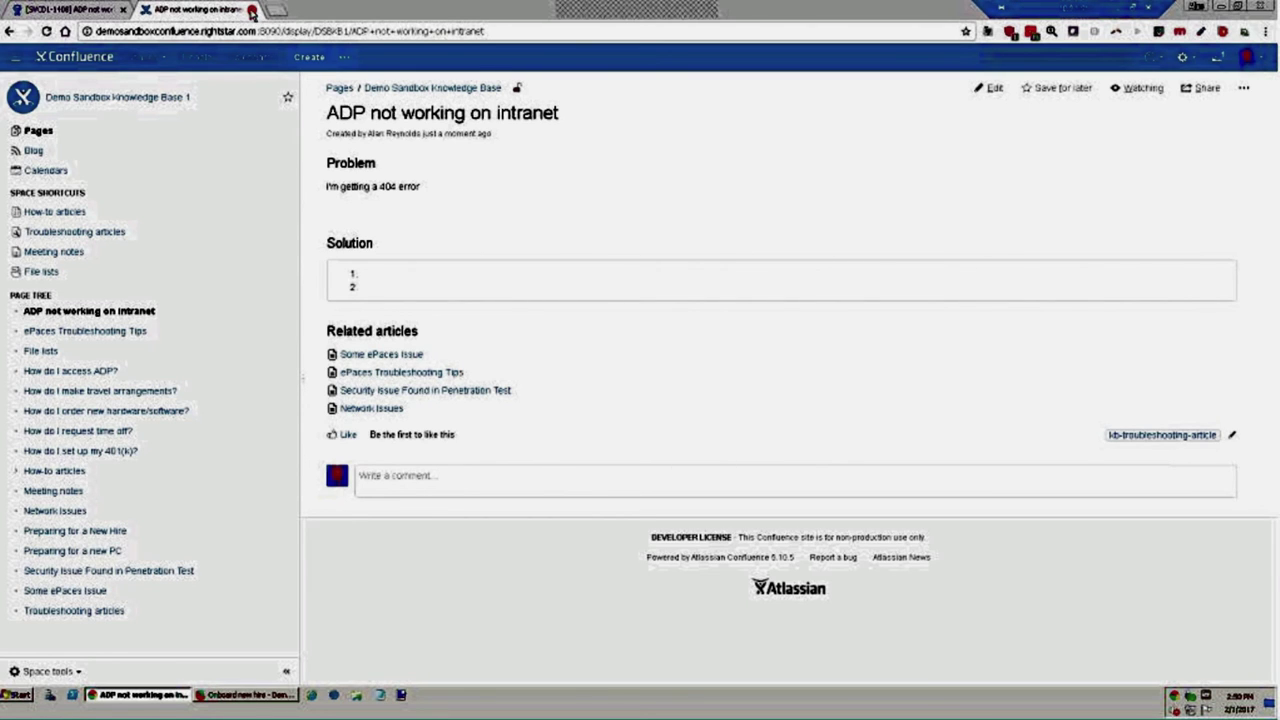
click(253, 10)
Step: Switch to the customer portal in Firefox and search the Demo ITIL Service Desk for "adp"
click(270, 695)
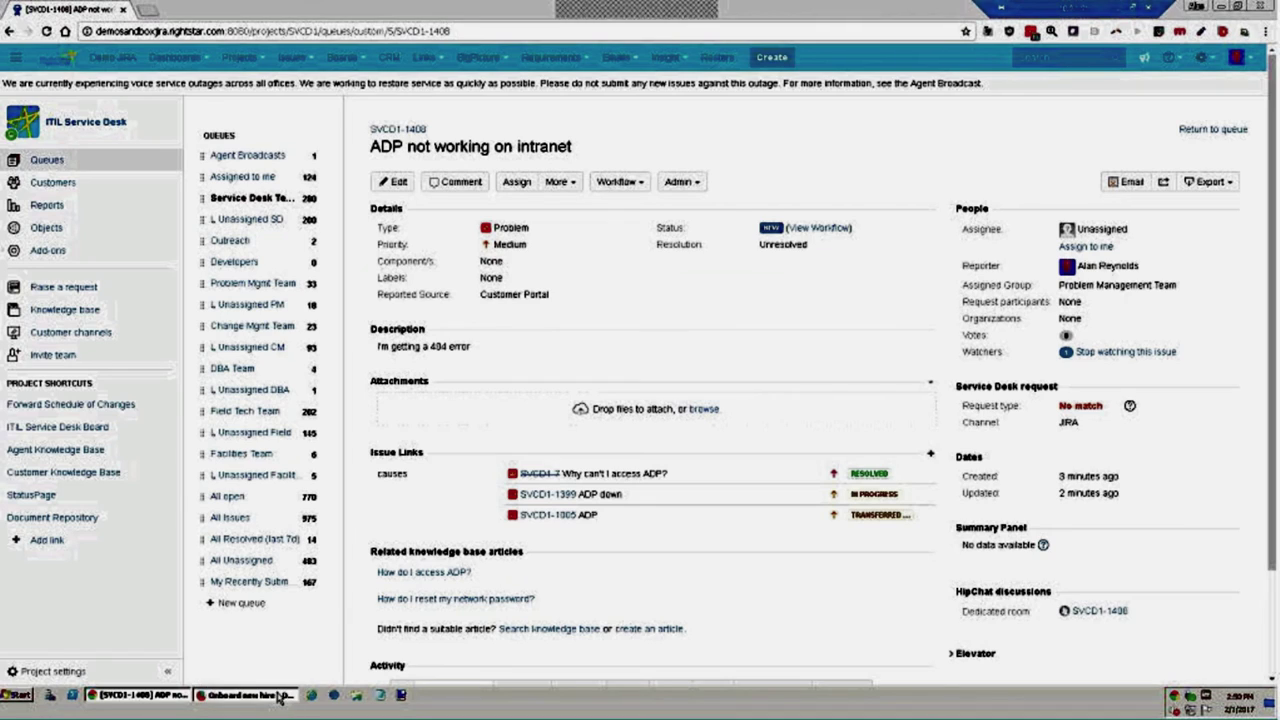
click(476, 122)
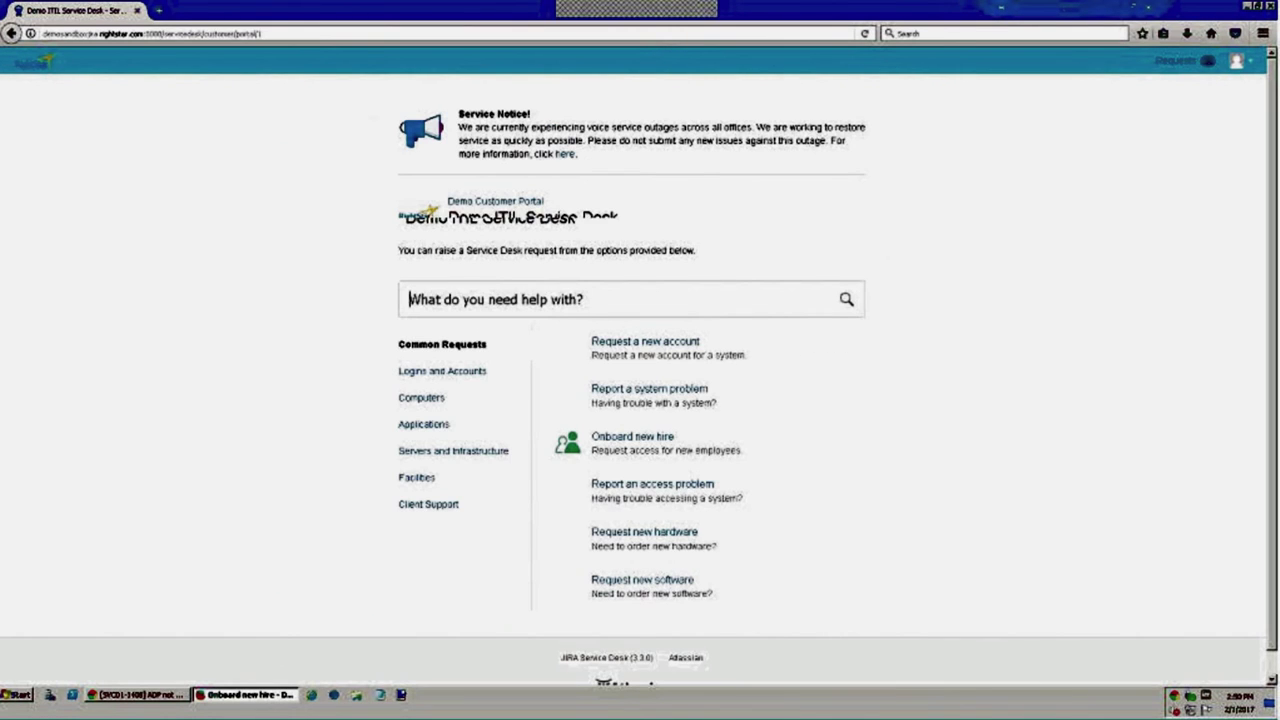
click(481, 290)
text(adp)
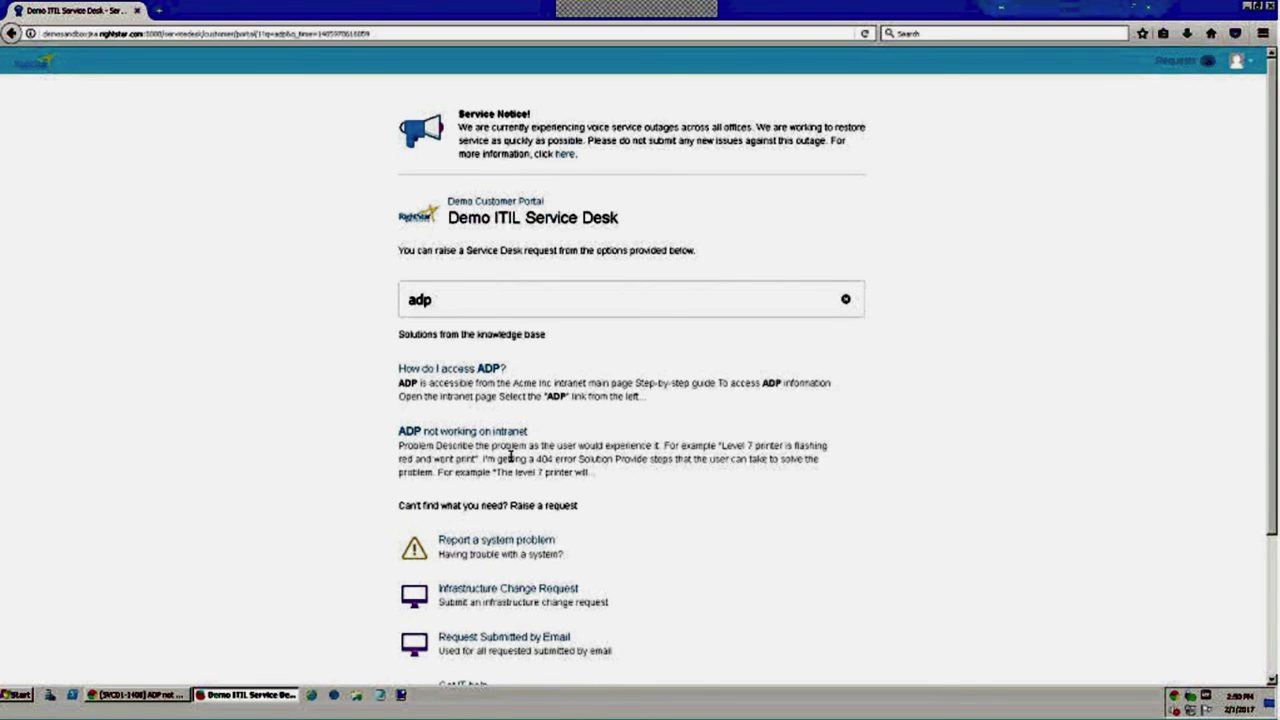
Step: Back in JIRA, add the servers Intranet Web Server A and Intranet Web Server B as the problem's configuration items and save
click(167, 705)
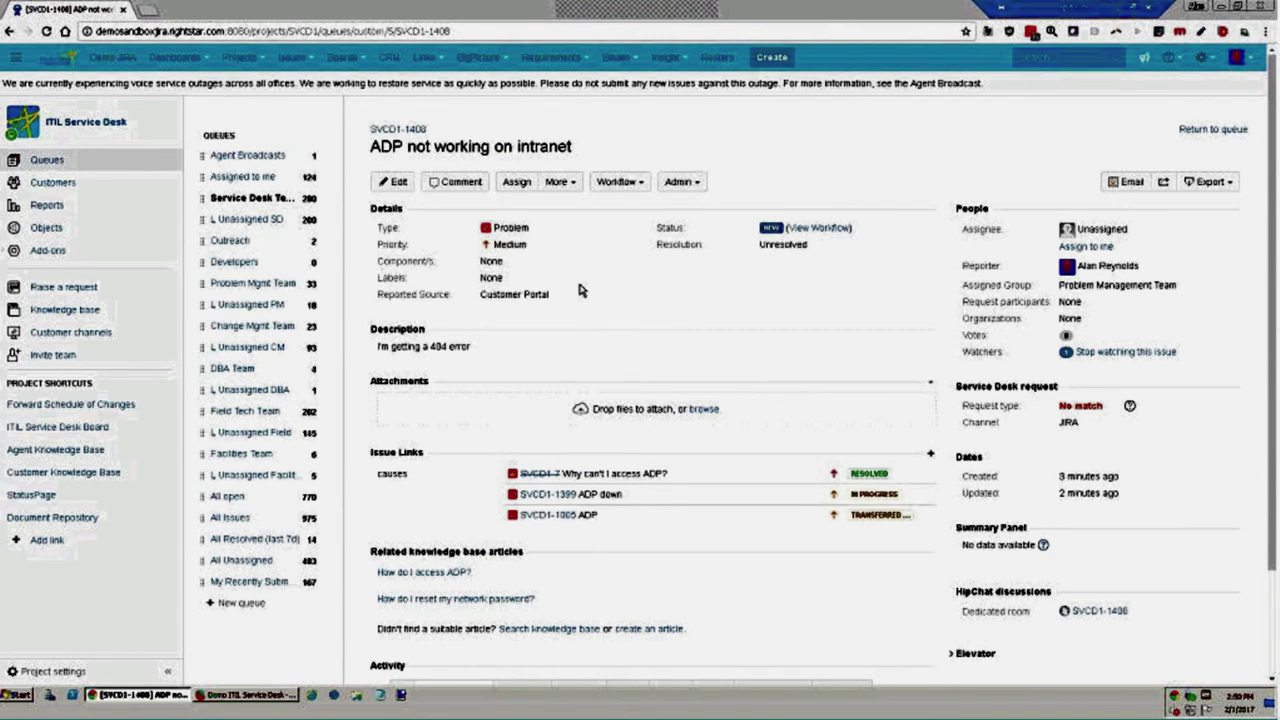
click(397, 182)
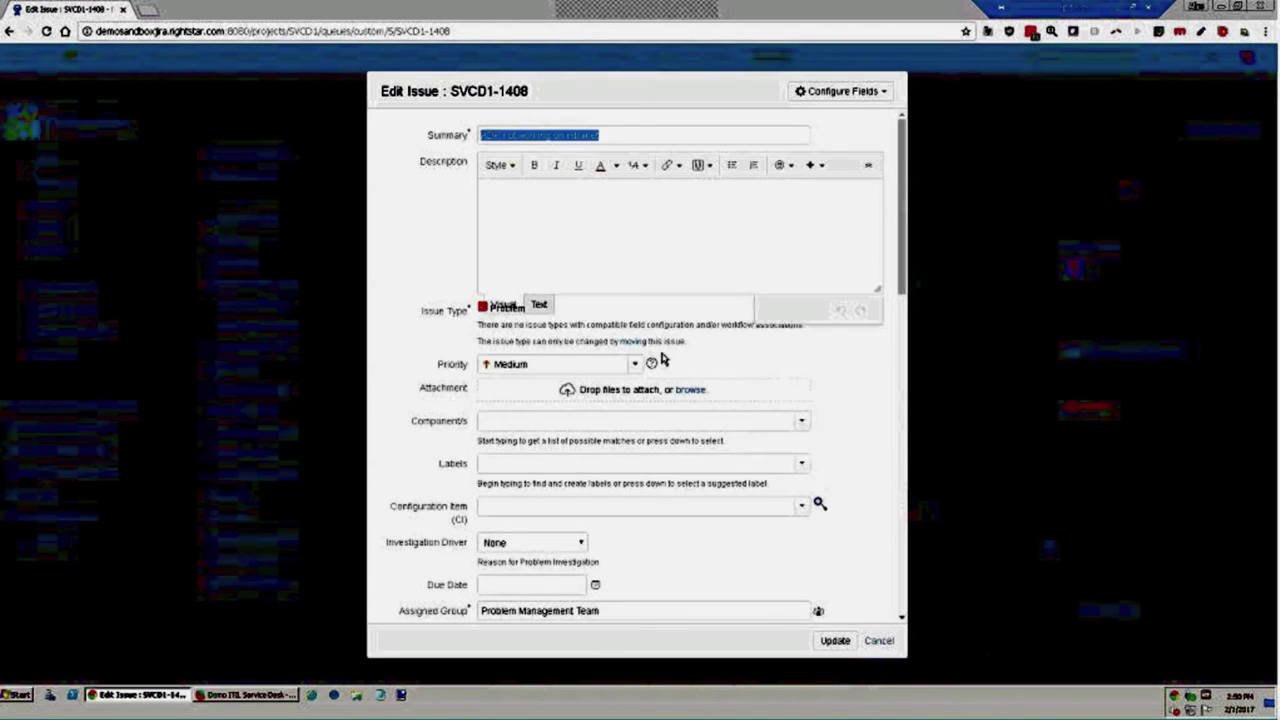
scroll(686, 389, down, 3)
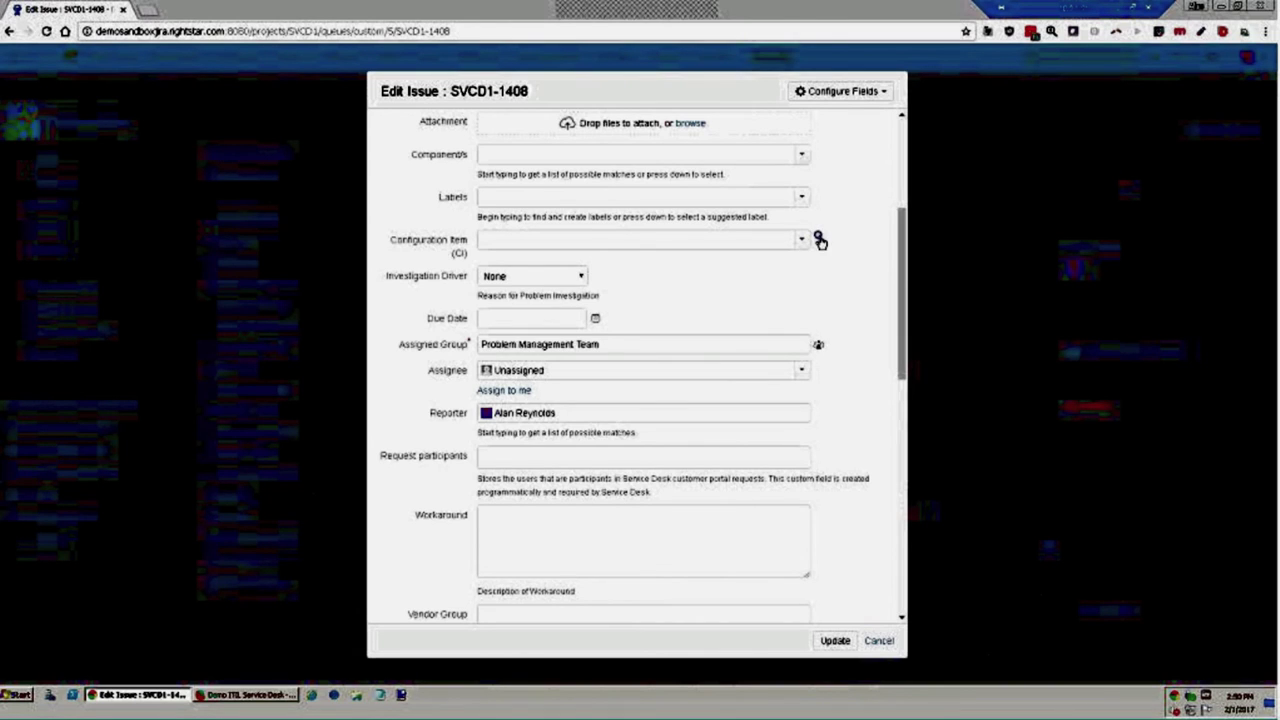
click(818, 242)
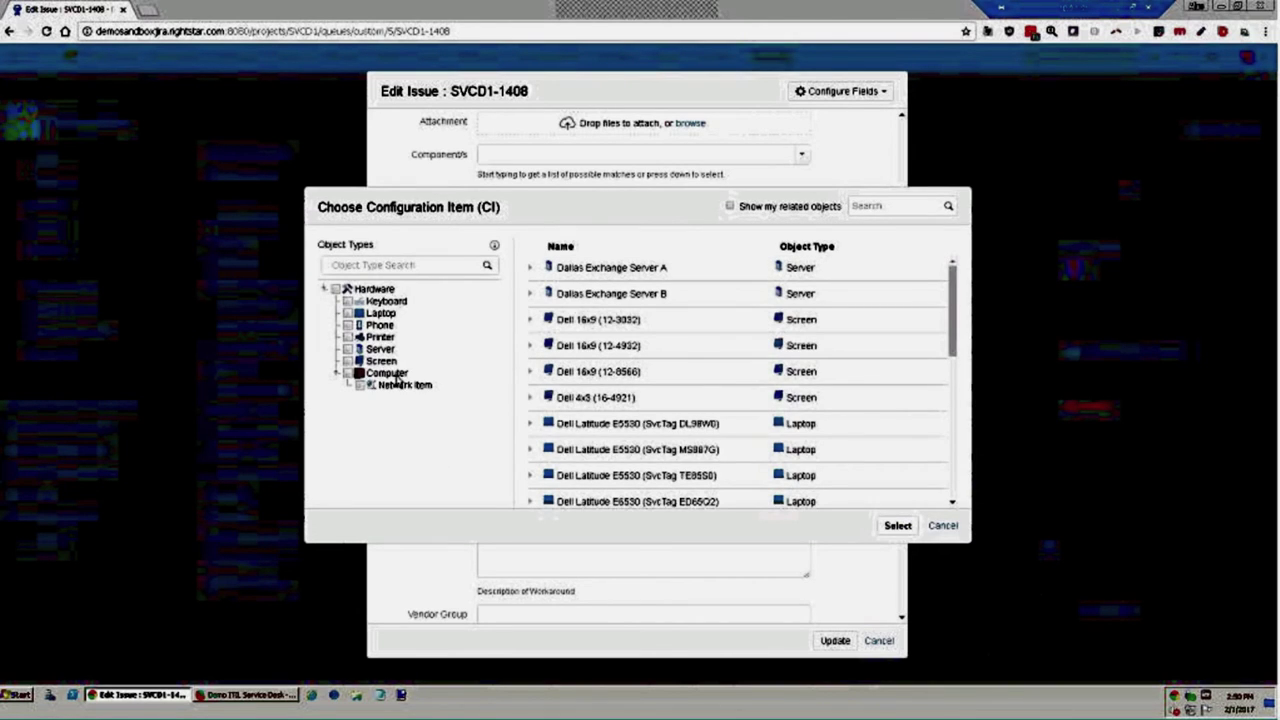
click(376, 349)
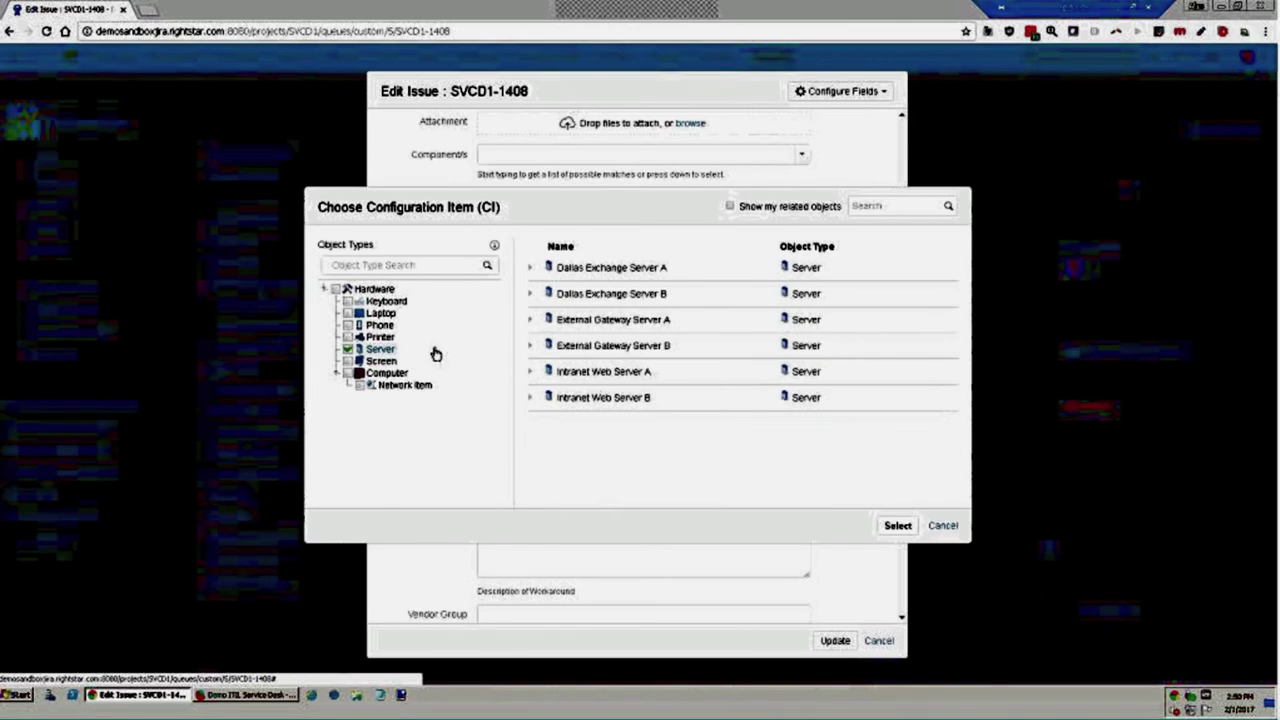
double_click(686, 400)
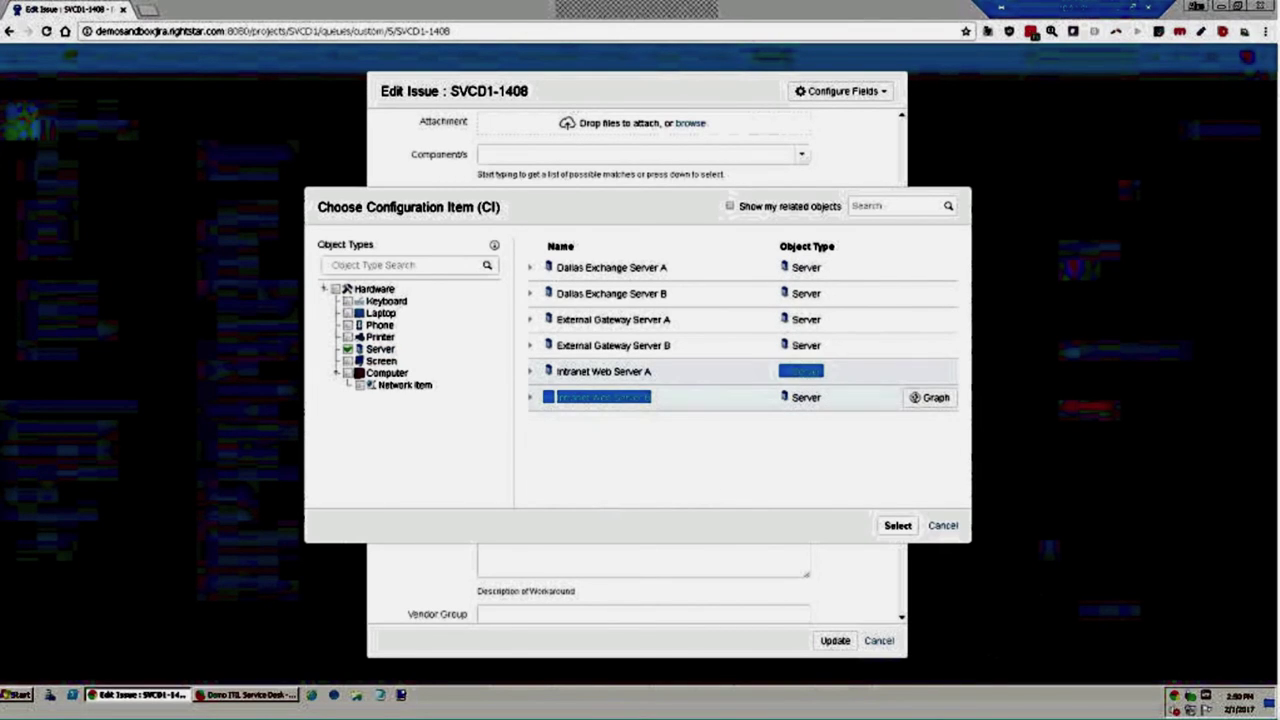
click(897, 526)
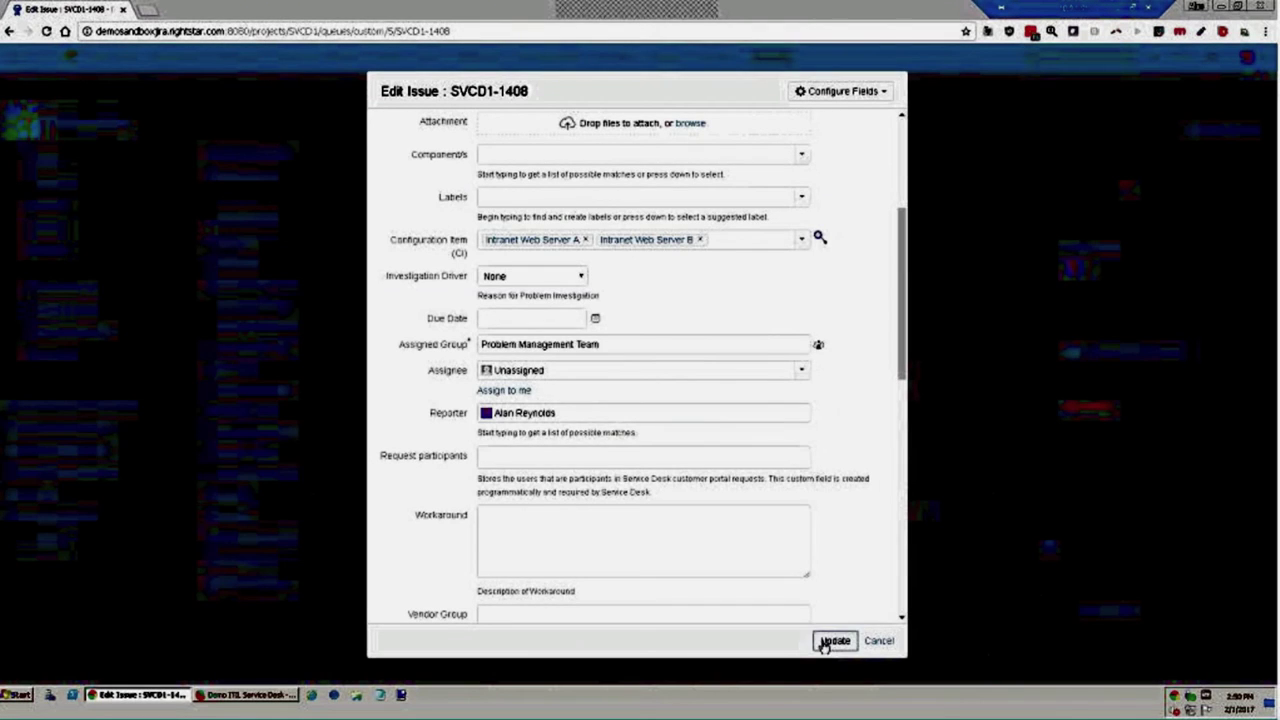
click(824, 643)
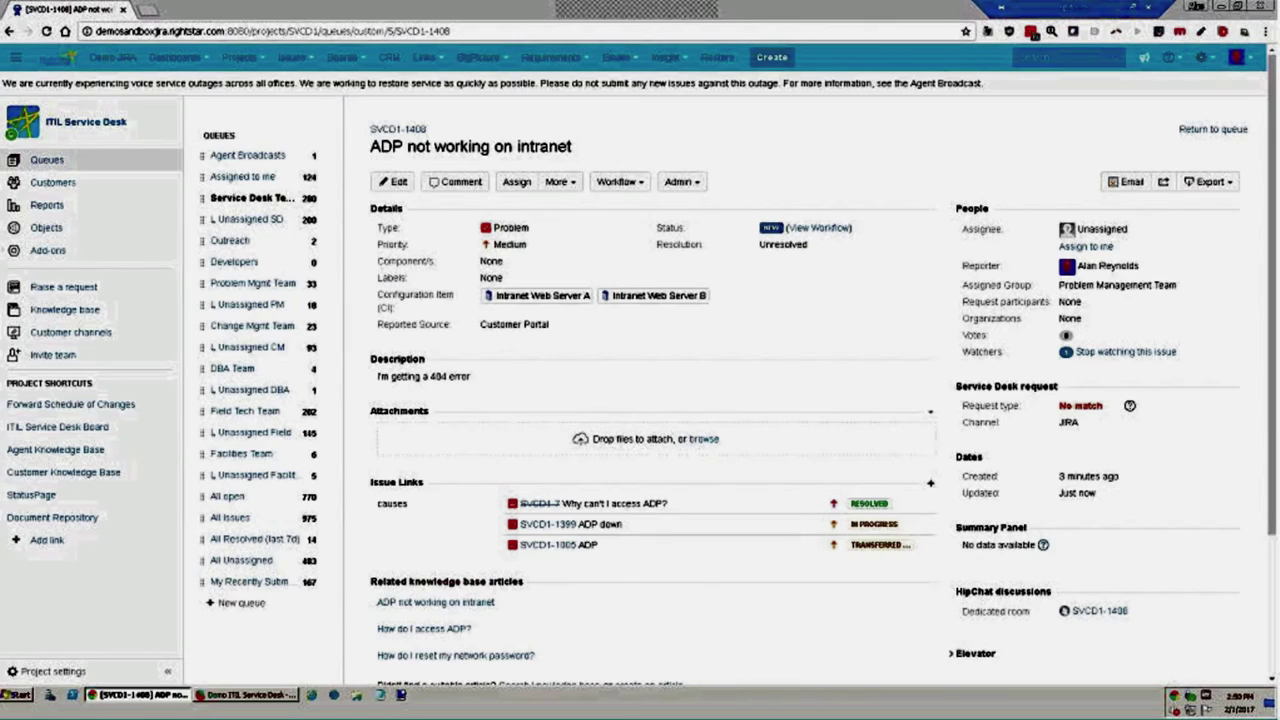
Step: Create a linked issue of type Change that causes the problem, with the assigned group Change Management Team
click(558, 182)
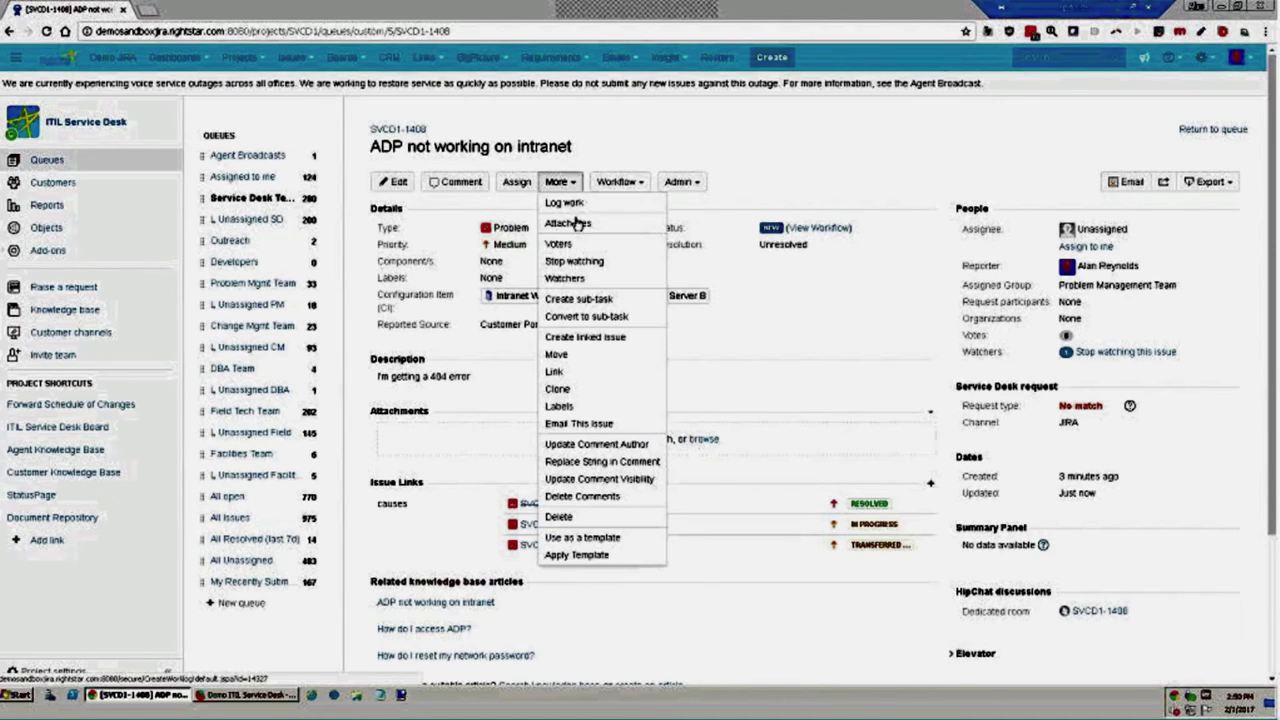
click(590, 338)
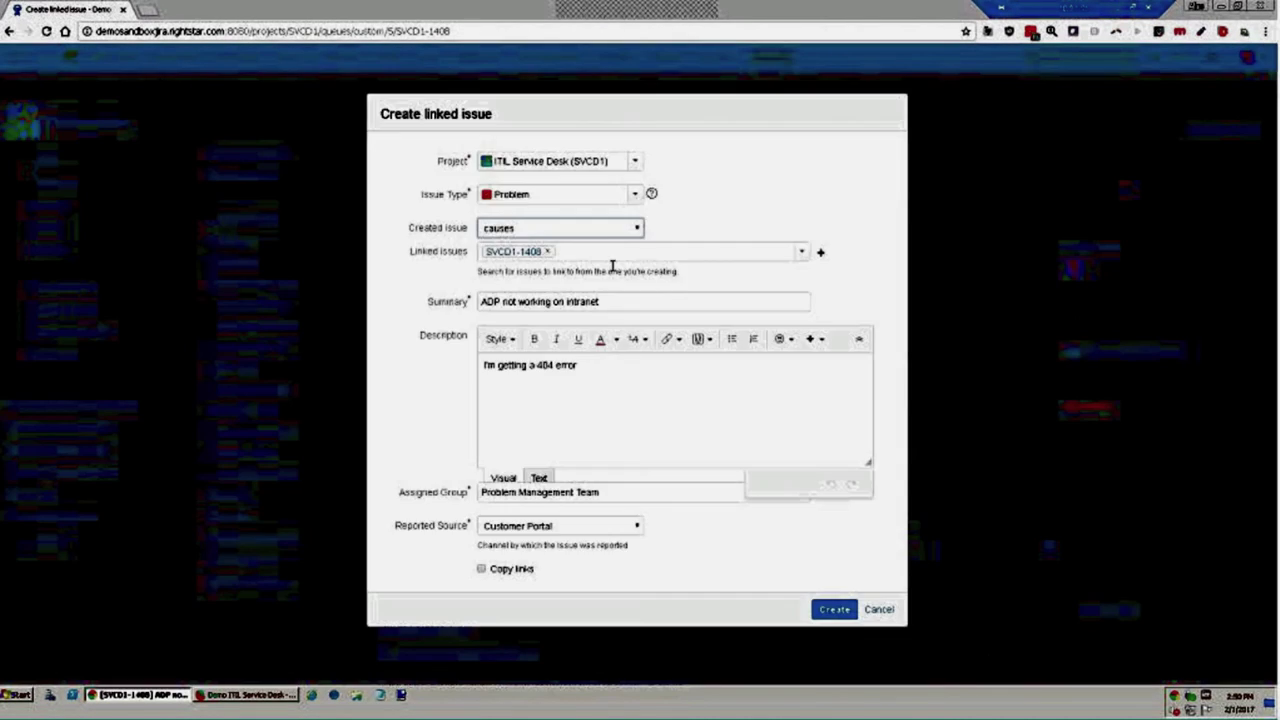
click(634, 194)
click(540, 256)
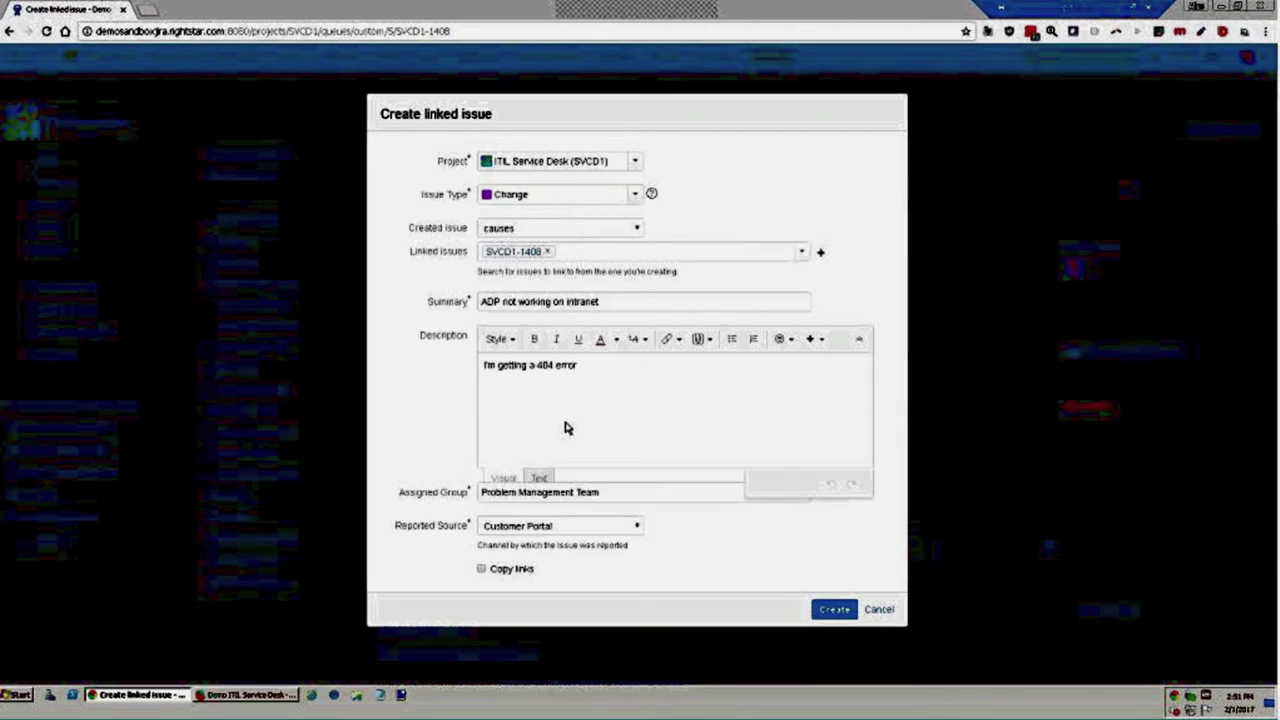
click(605, 492)
text(c)
click(712, 512)
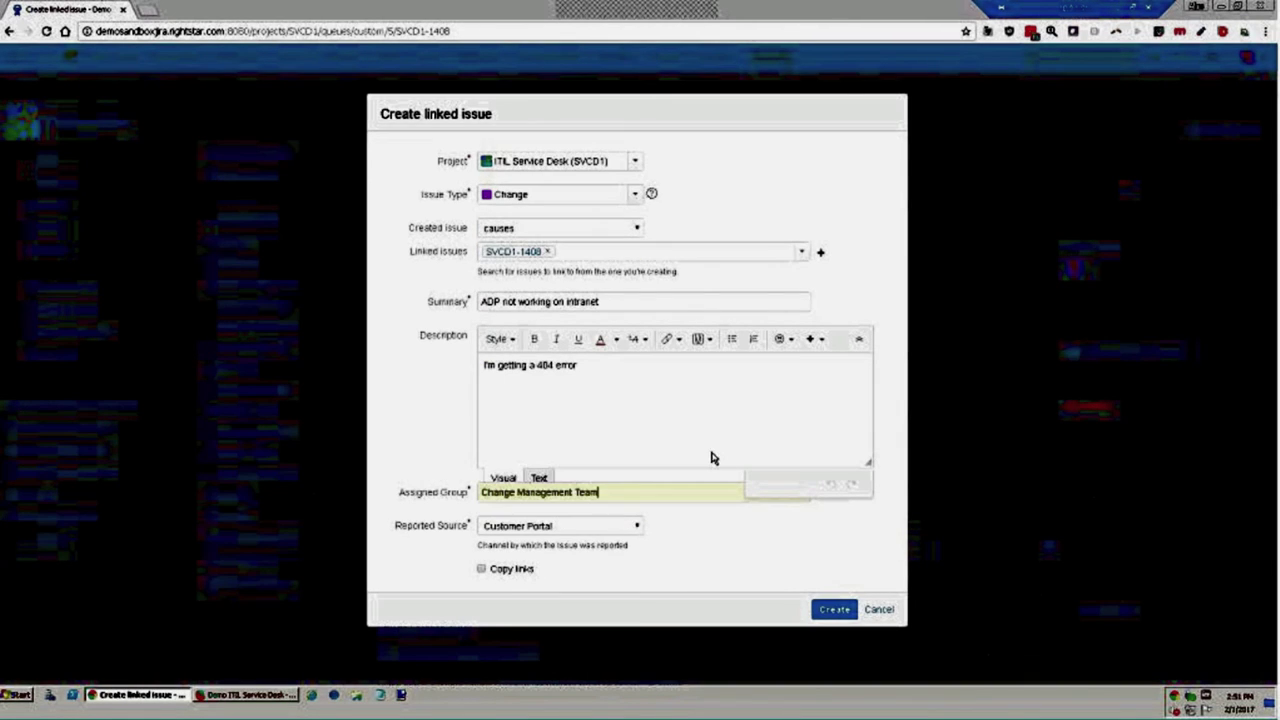
click(836, 611)
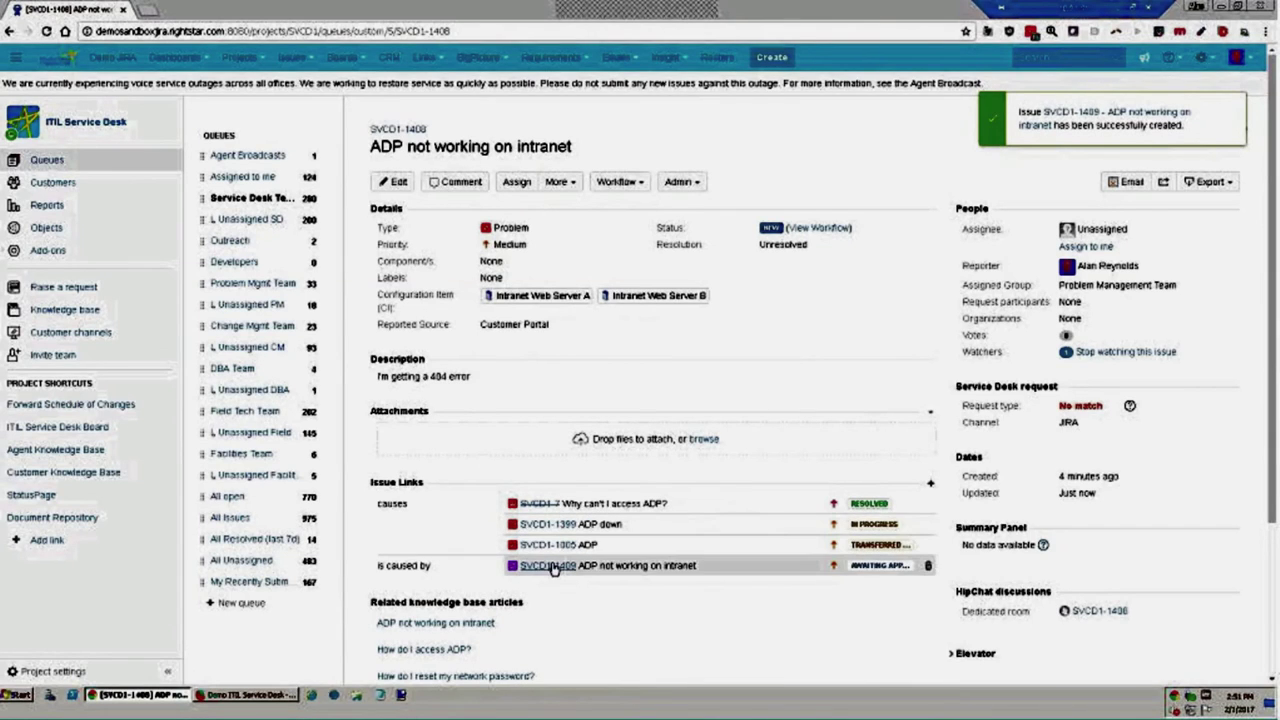
Step: Open the linked change ADP not working on intranet and examine the approval and implementation states in its workflow diagram
click(548, 566)
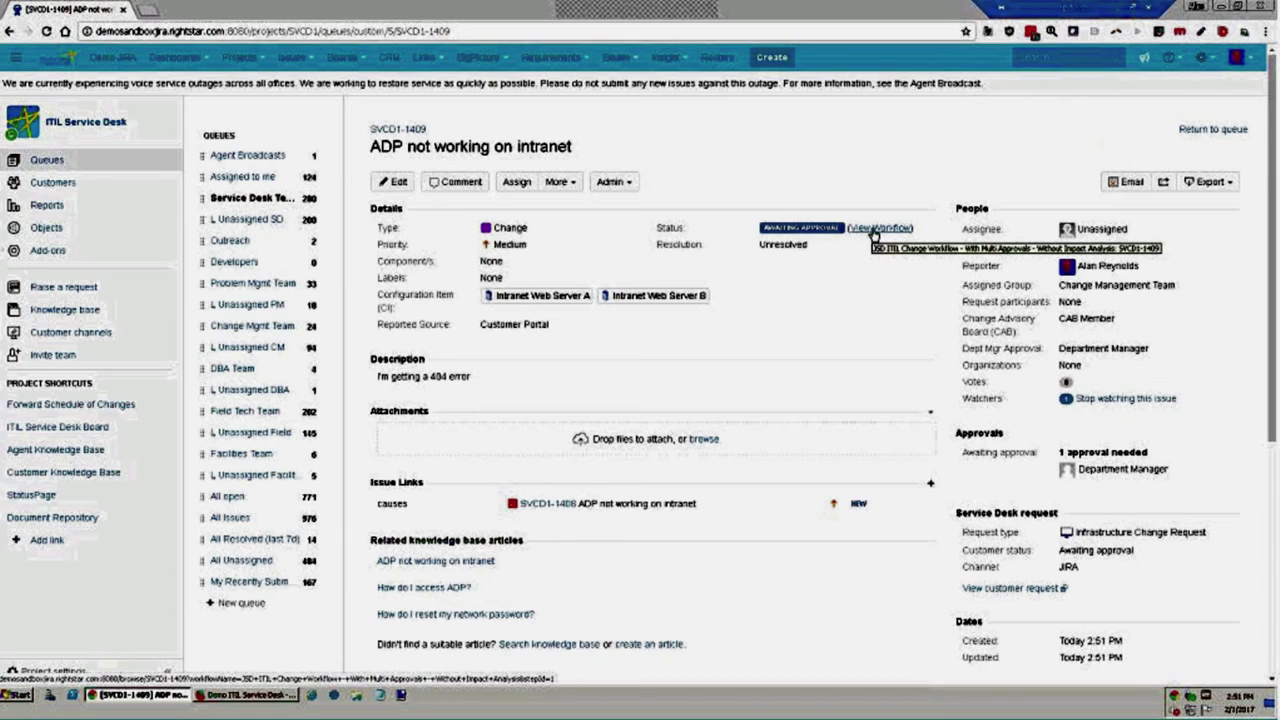
click(873, 230)
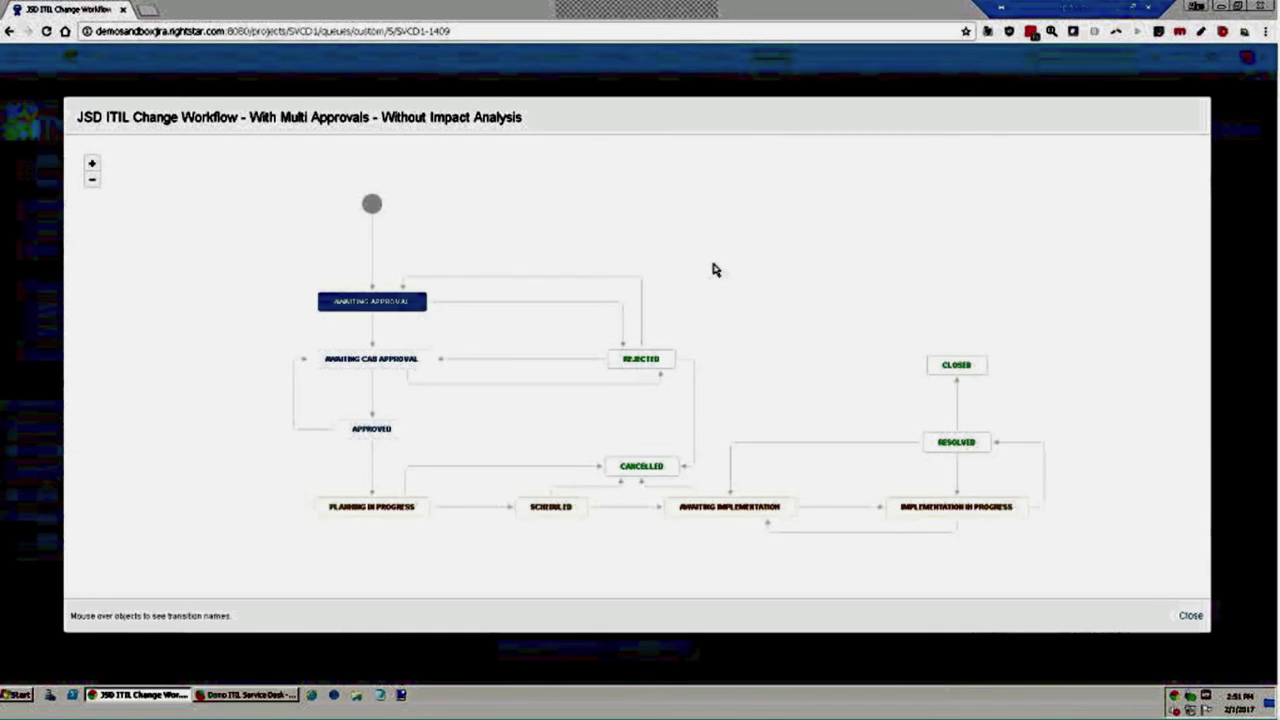
mouse_move(405, 311)
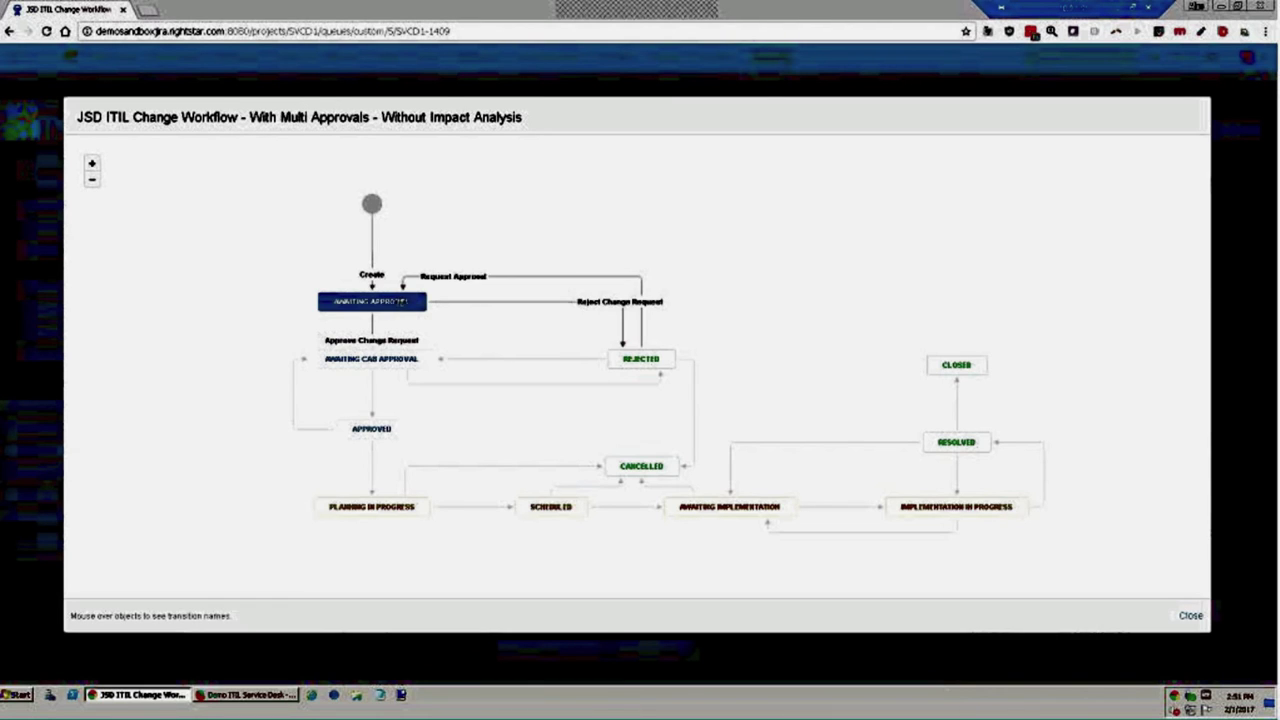
mouse_move(390, 353)
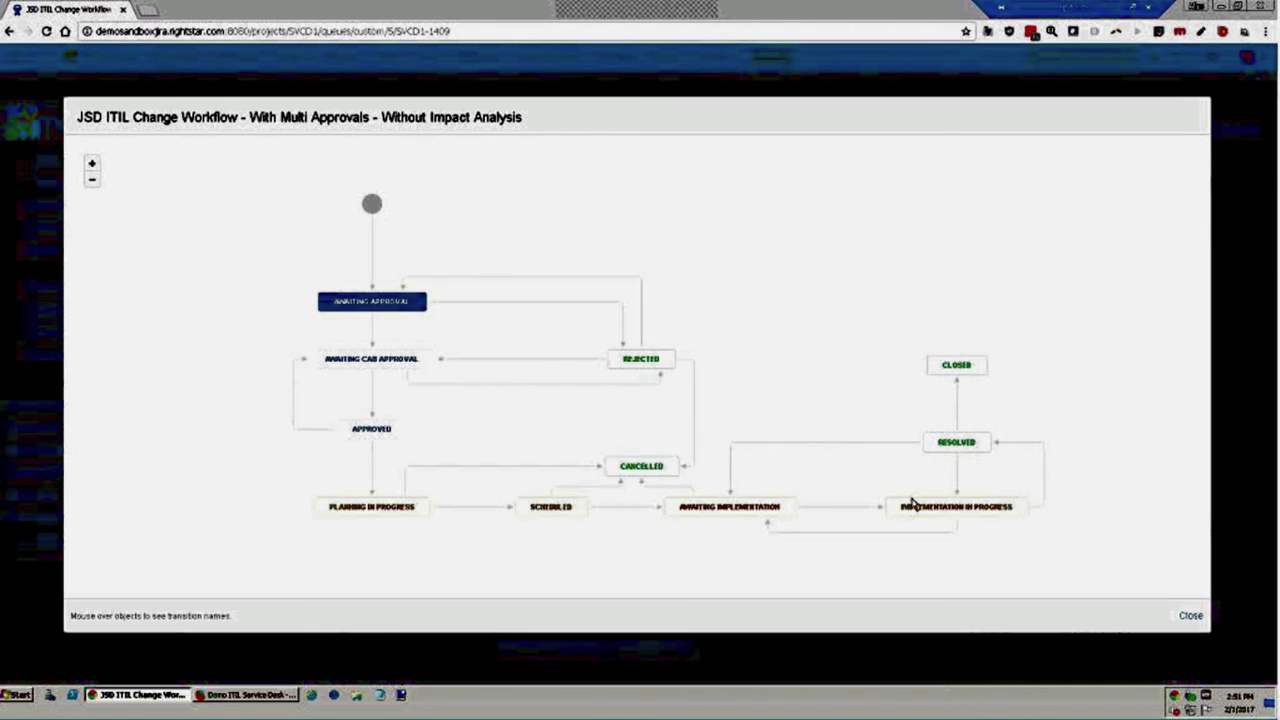
click(1191, 617)
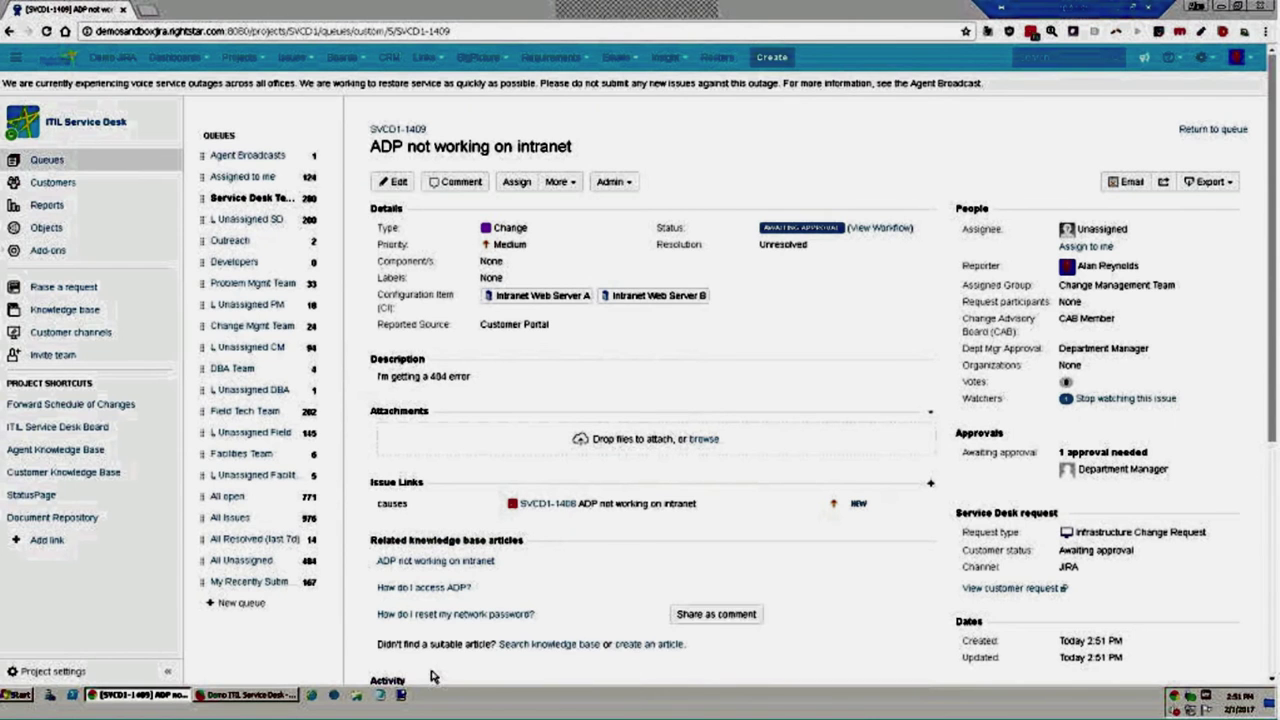
Step: Switch to the customer portal in Firefox and approve the pending change ADP not working on intranet as department manager
right_click(222, 700)
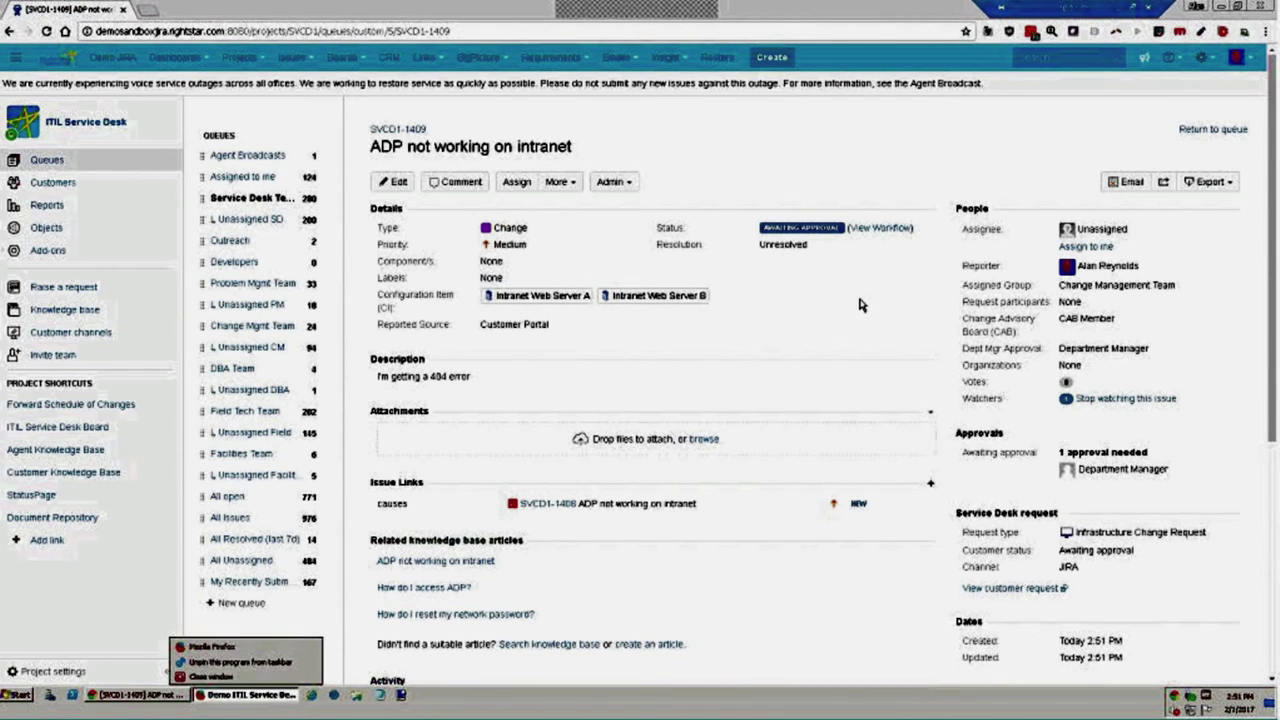
click(1183, 475)
drag(1180, 474, 1070, 453)
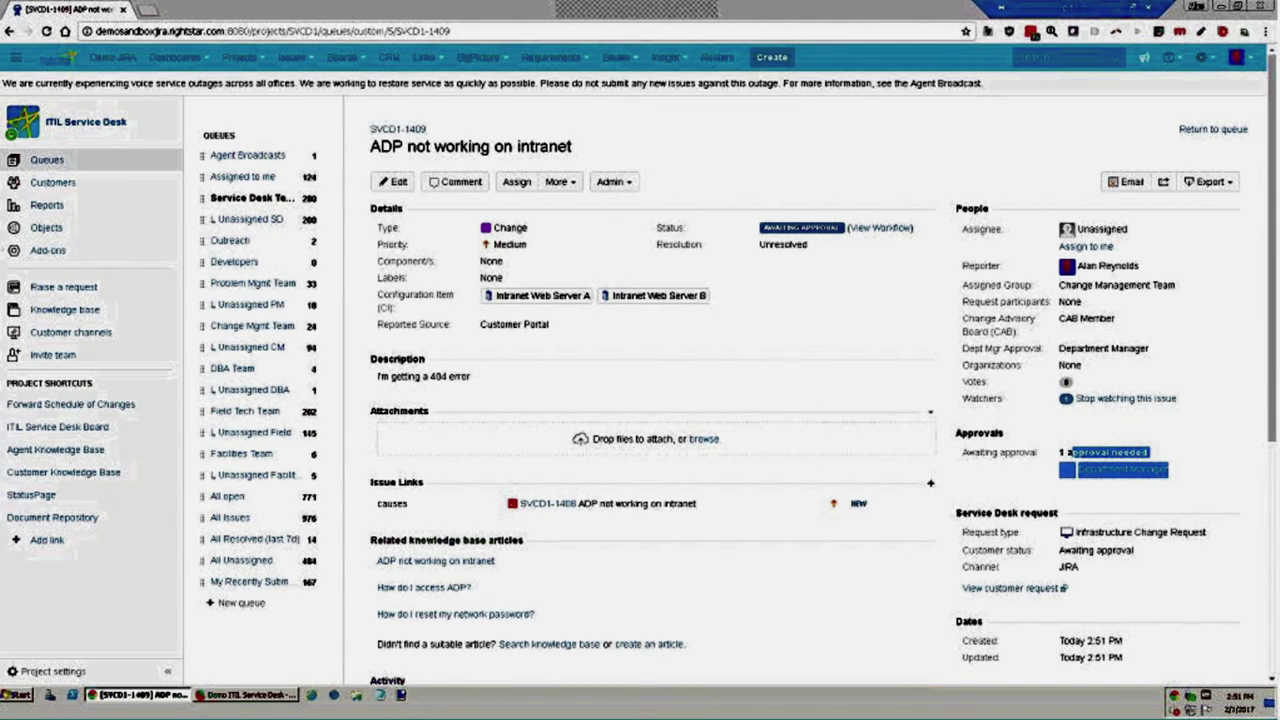
click(197, 700)
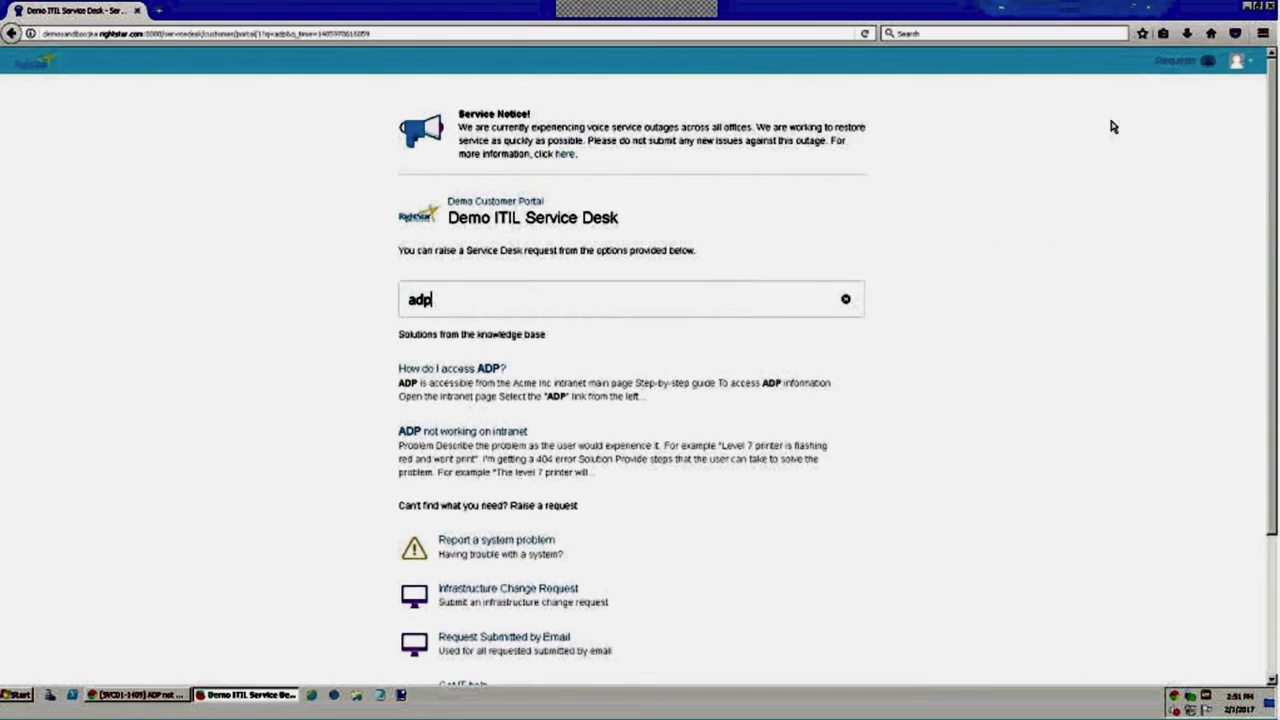
click(1205, 61)
click(1205, 88)
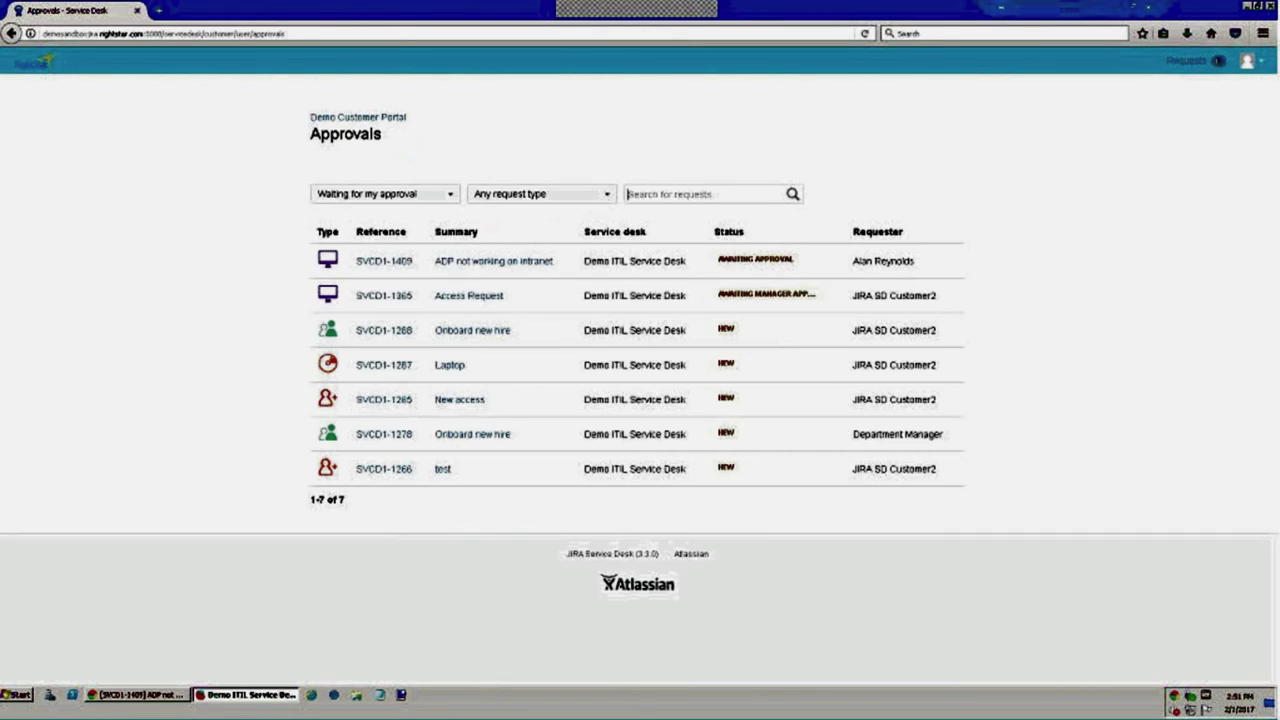
click(511, 263)
click(338, 220)
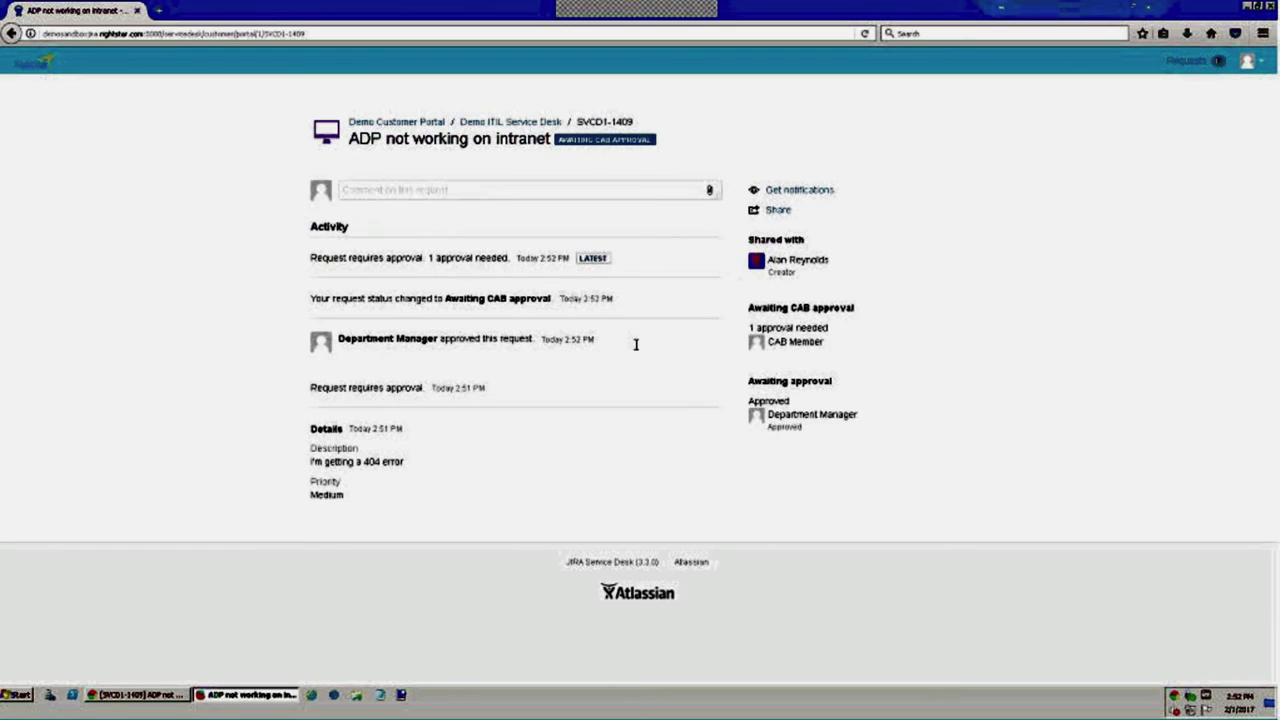
drag(745, 352, 742, 302)
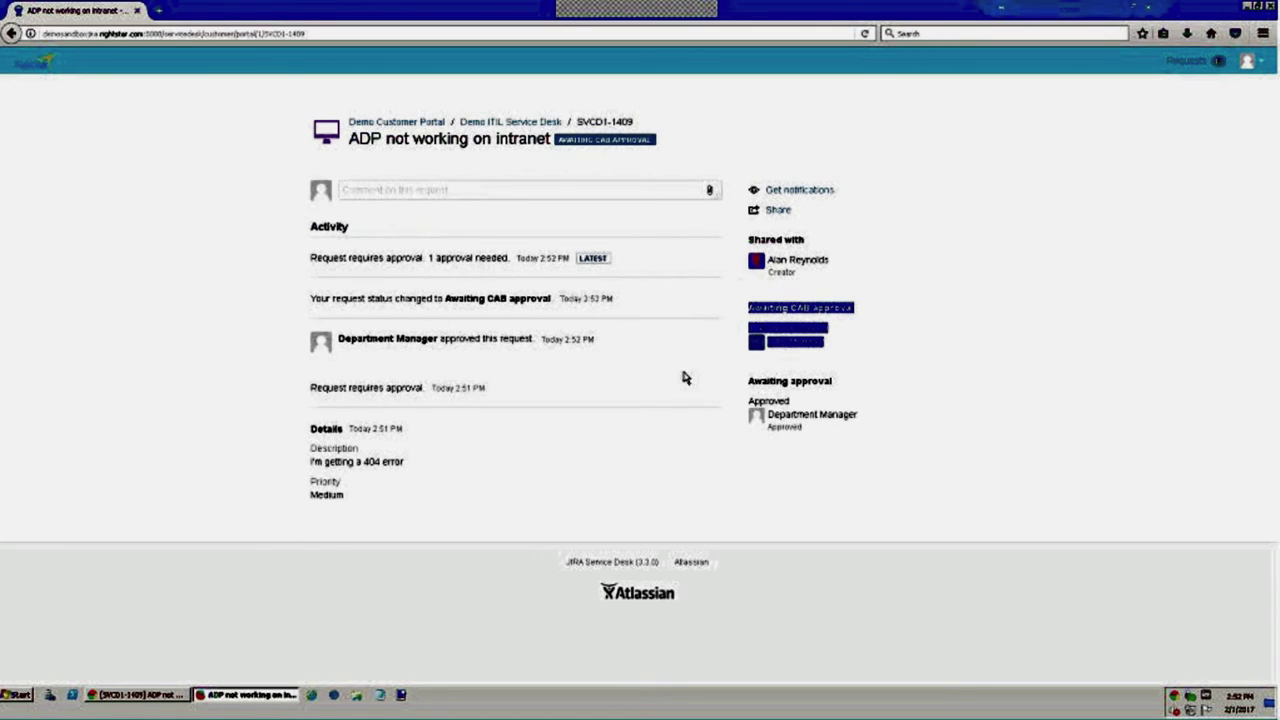
Step: Log out of the portal and log back in as the CAB member, entering the account password
click(1263, 62)
click(1055, 151)
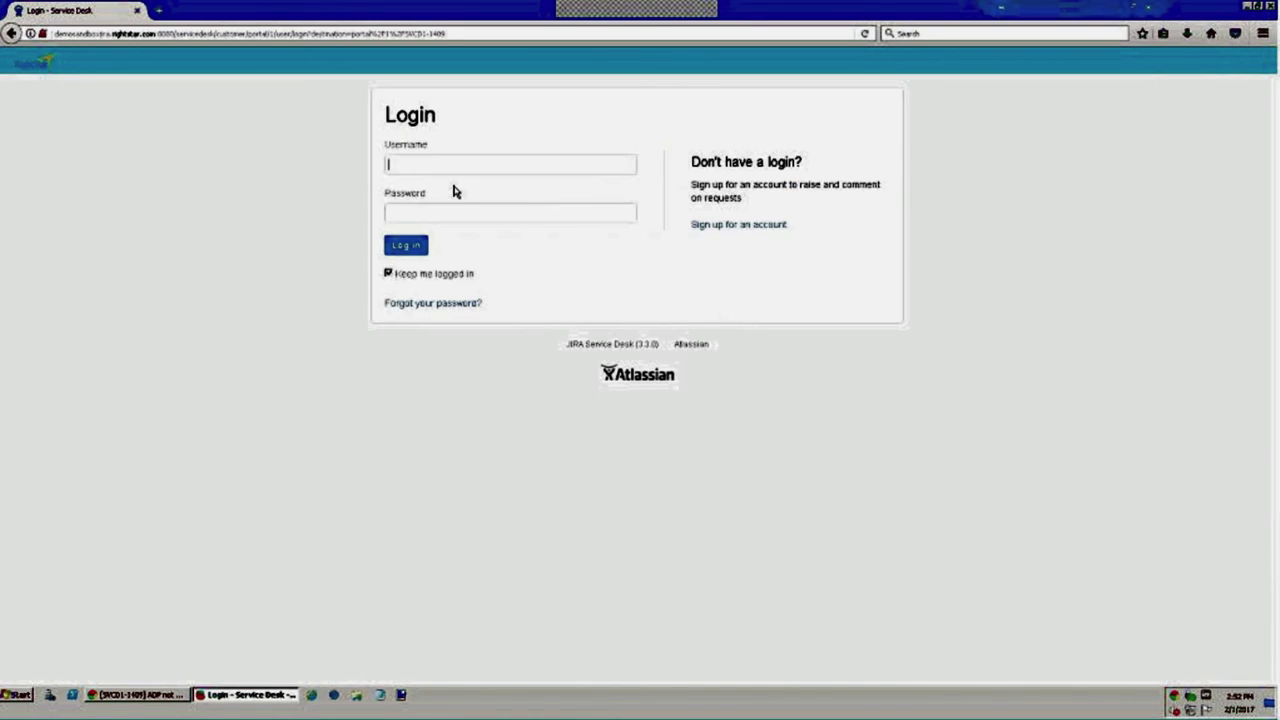
text(c)
click(418, 184)
click(406, 214)
text(****)
key(Return)
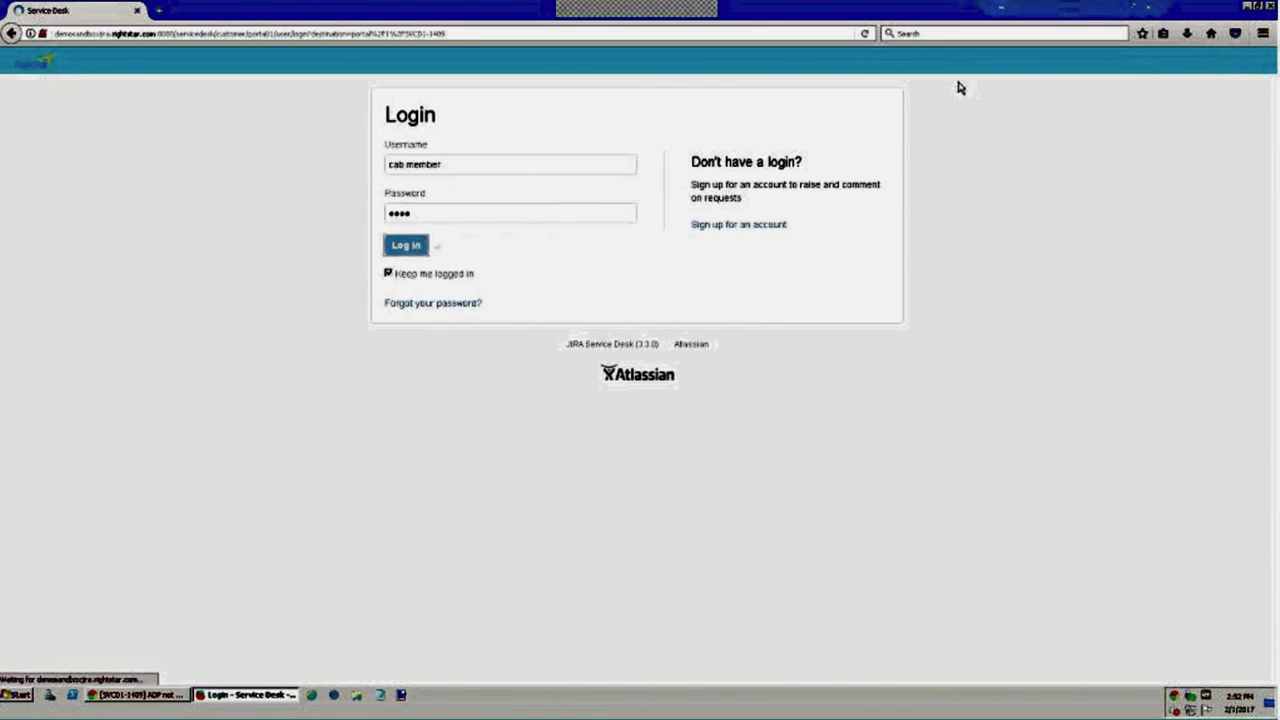
Step: Approve the change ADP not working on intranet as CAB member, and reload the change in the JIRA agent view in Chrome
click(1186, 62)
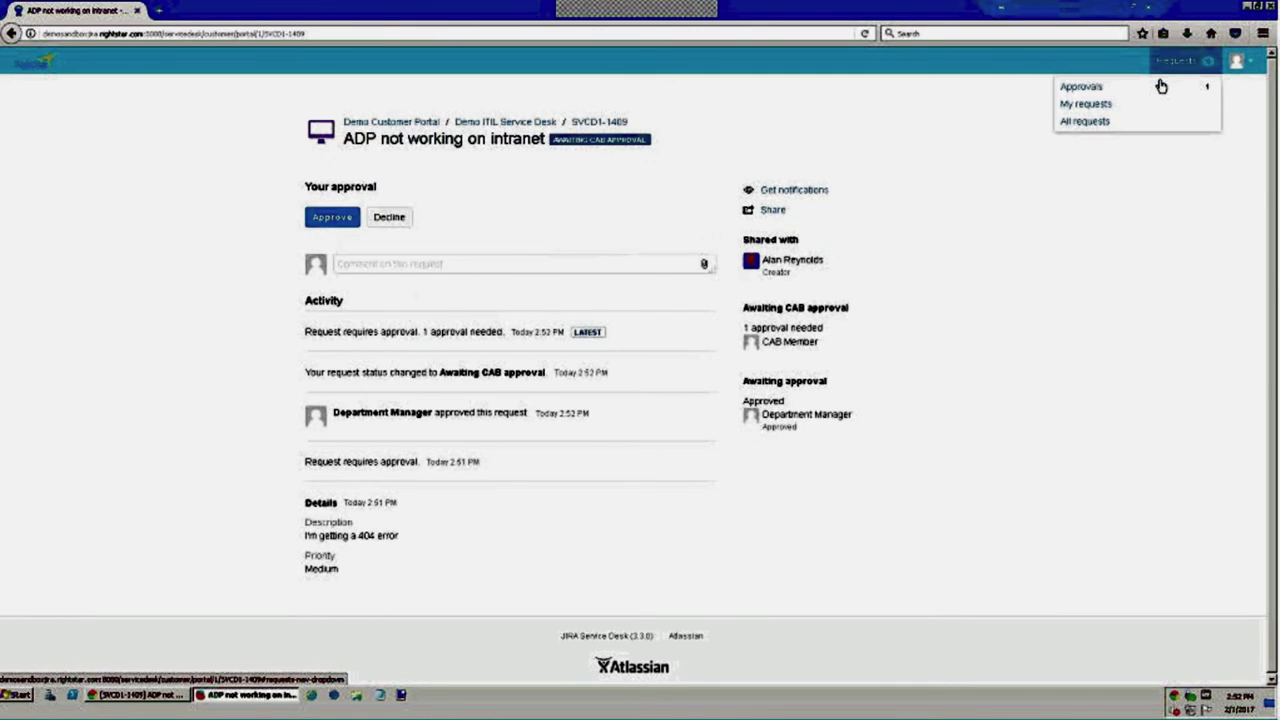
click(1160, 85)
click(386, 261)
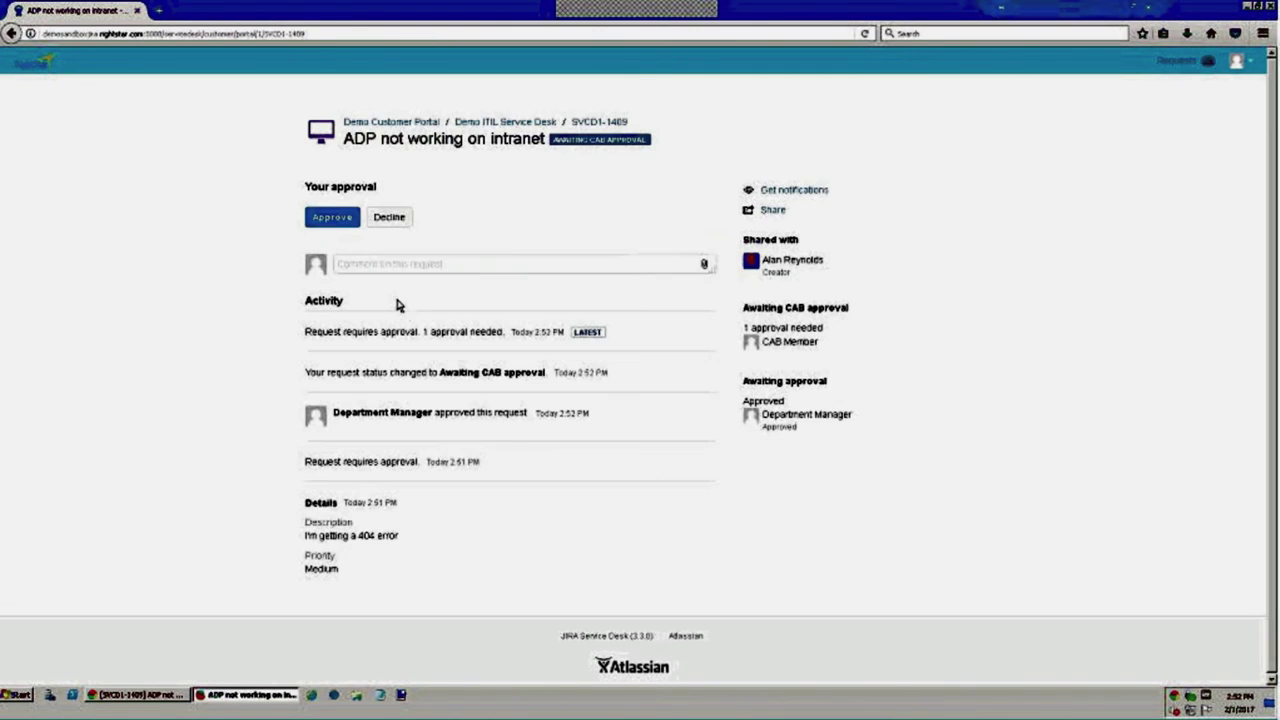
click(338, 229)
click(157, 694)
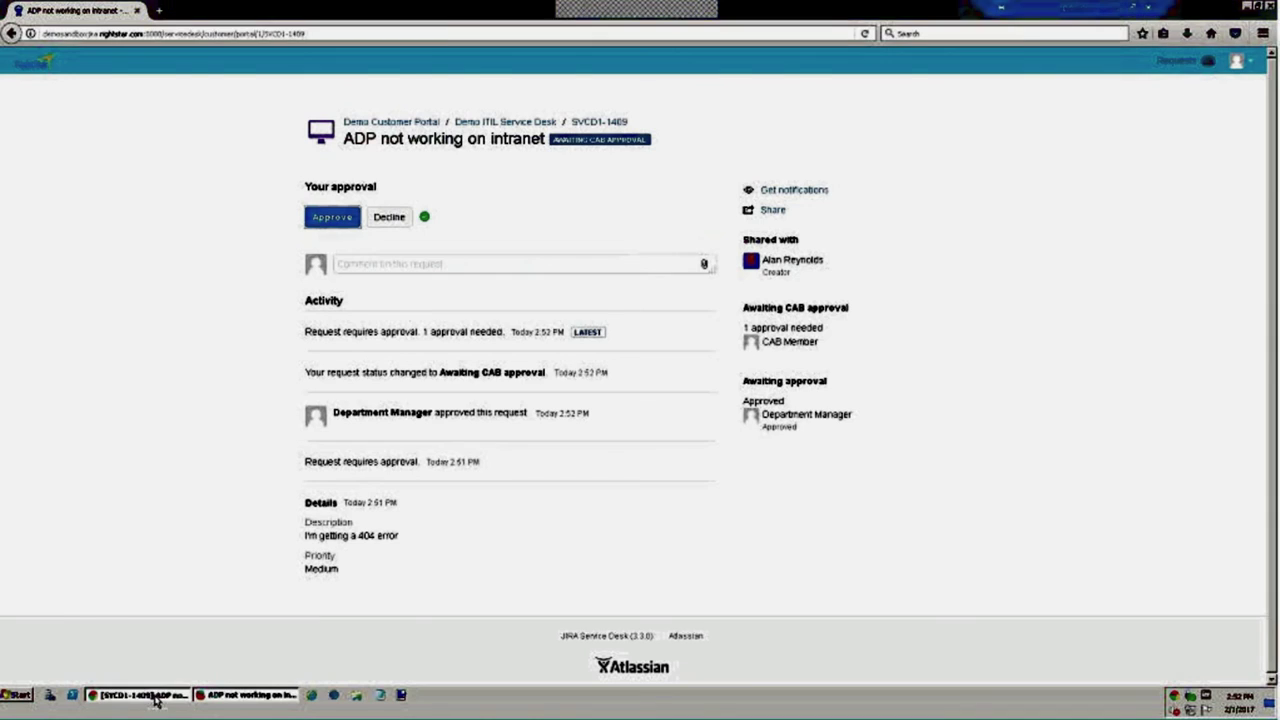
key(F5)
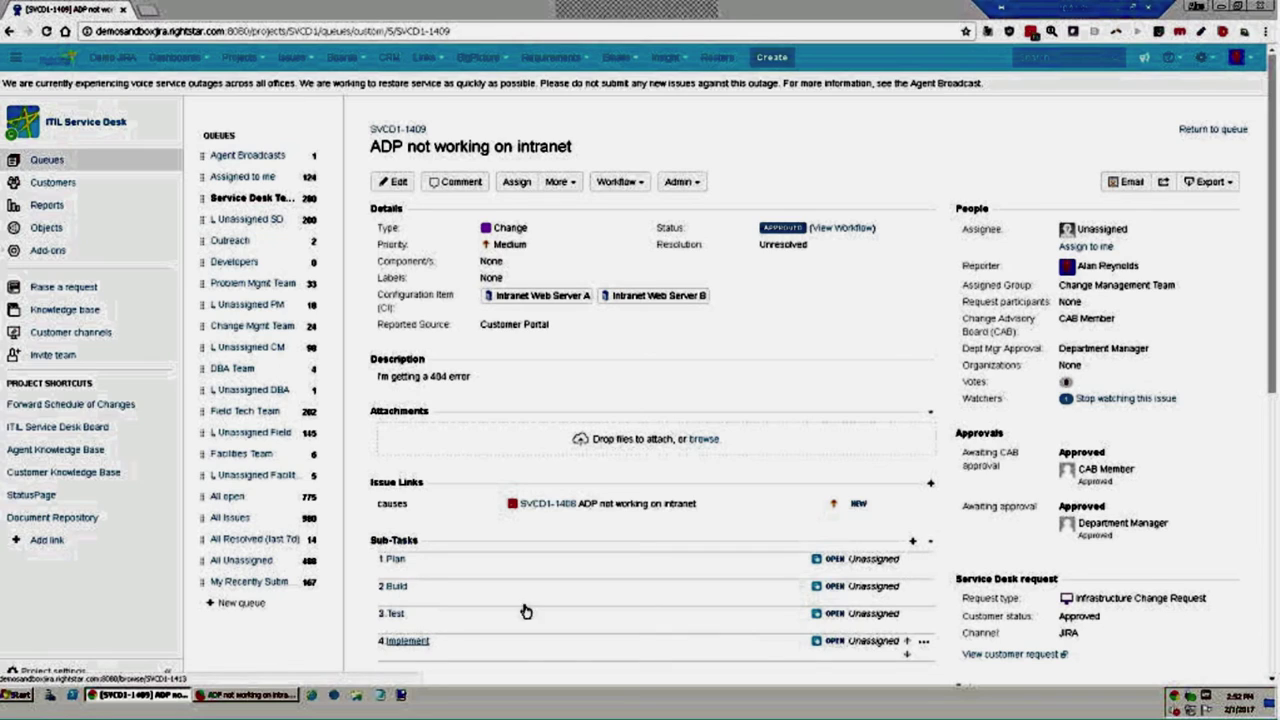
Step: Start planning the change with requested start 3/Feb/17 02:52 PM and requested end 4/Feb/17 02:52 PM
click(622, 188)
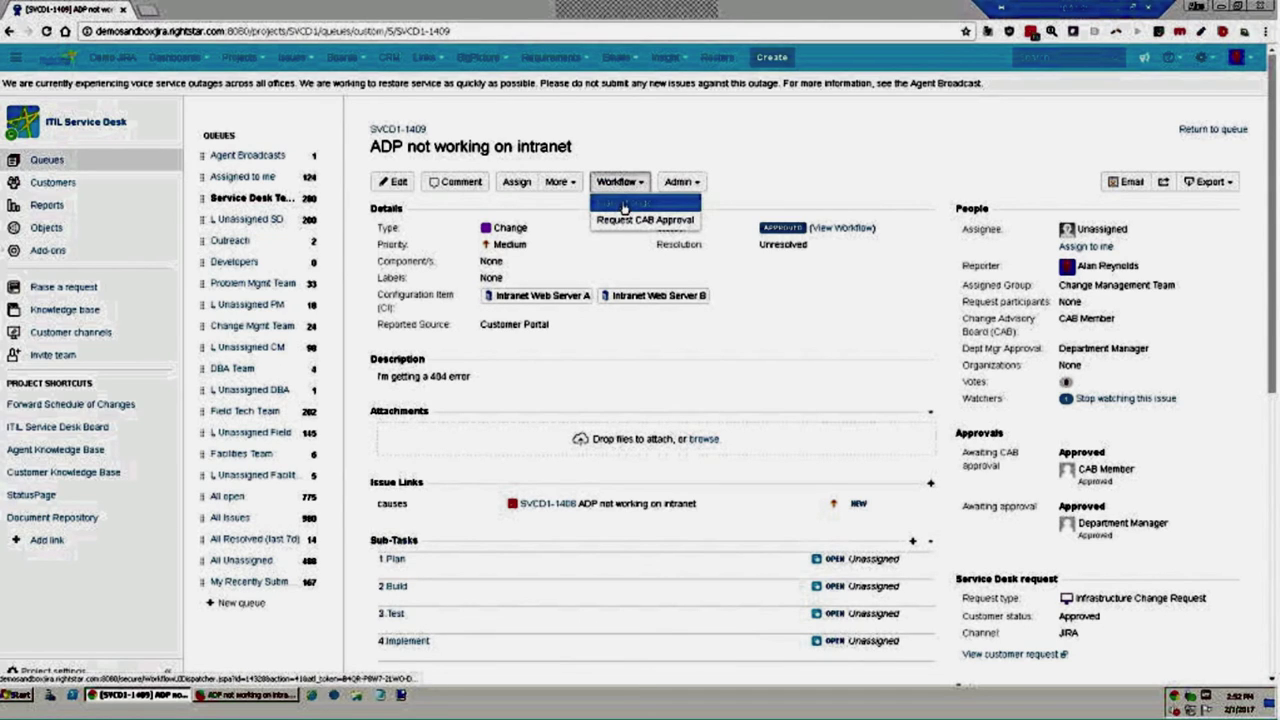
click(623, 205)
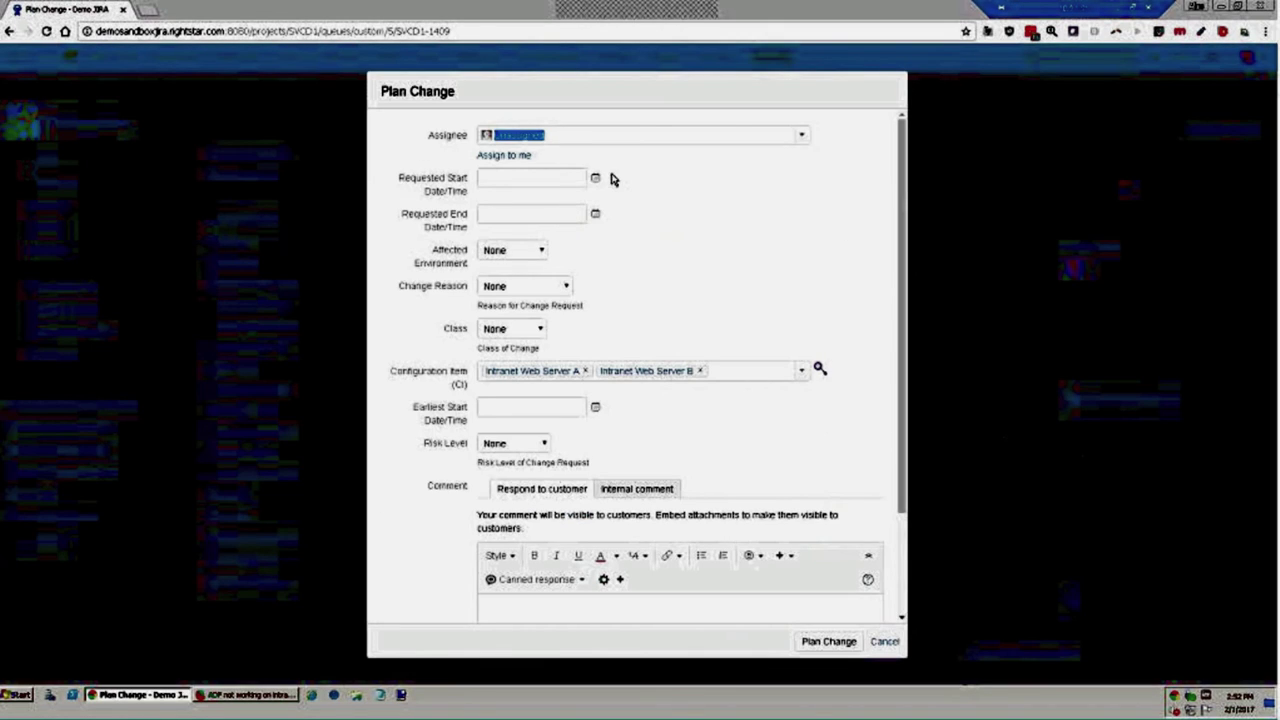
click(595, 178)
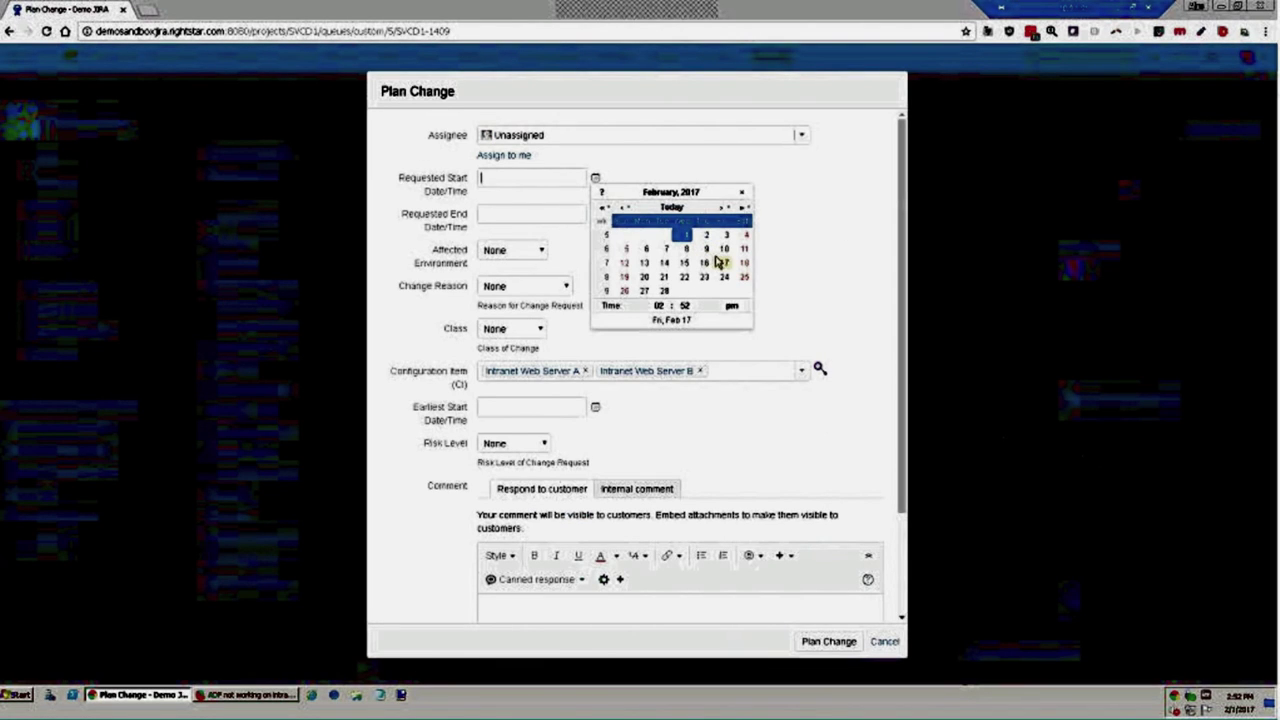
click(727, 236)
click(595, 214)
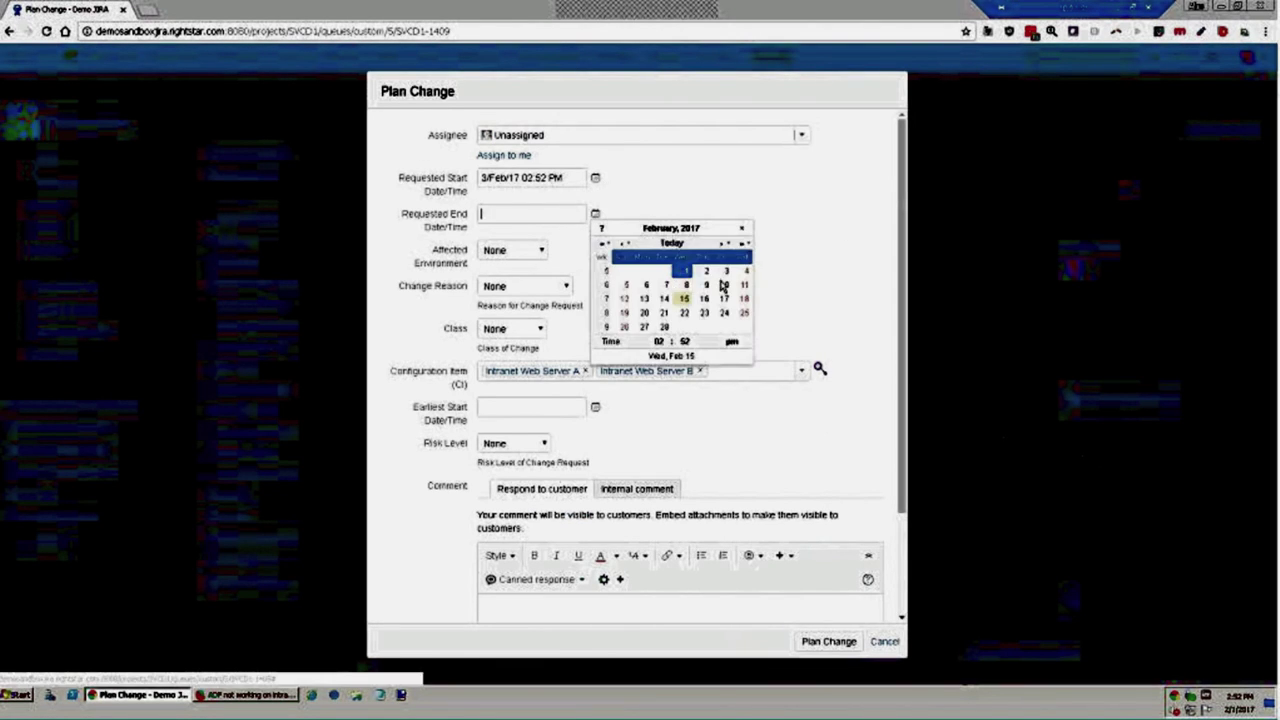
click(745, 271)
Step: Set the change plan's affected environment to PROD, change reason to Upgrade and class to Normal
click(512, 250)
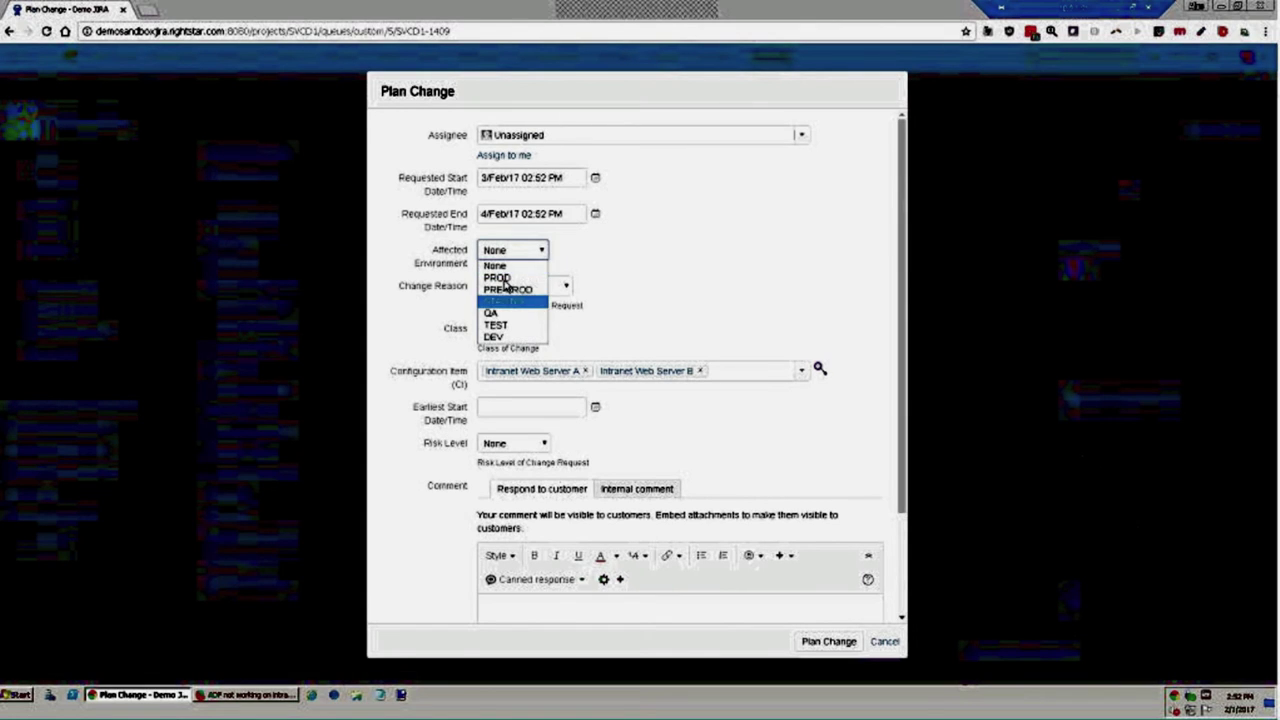
click(500, 276)
click(520, 286)
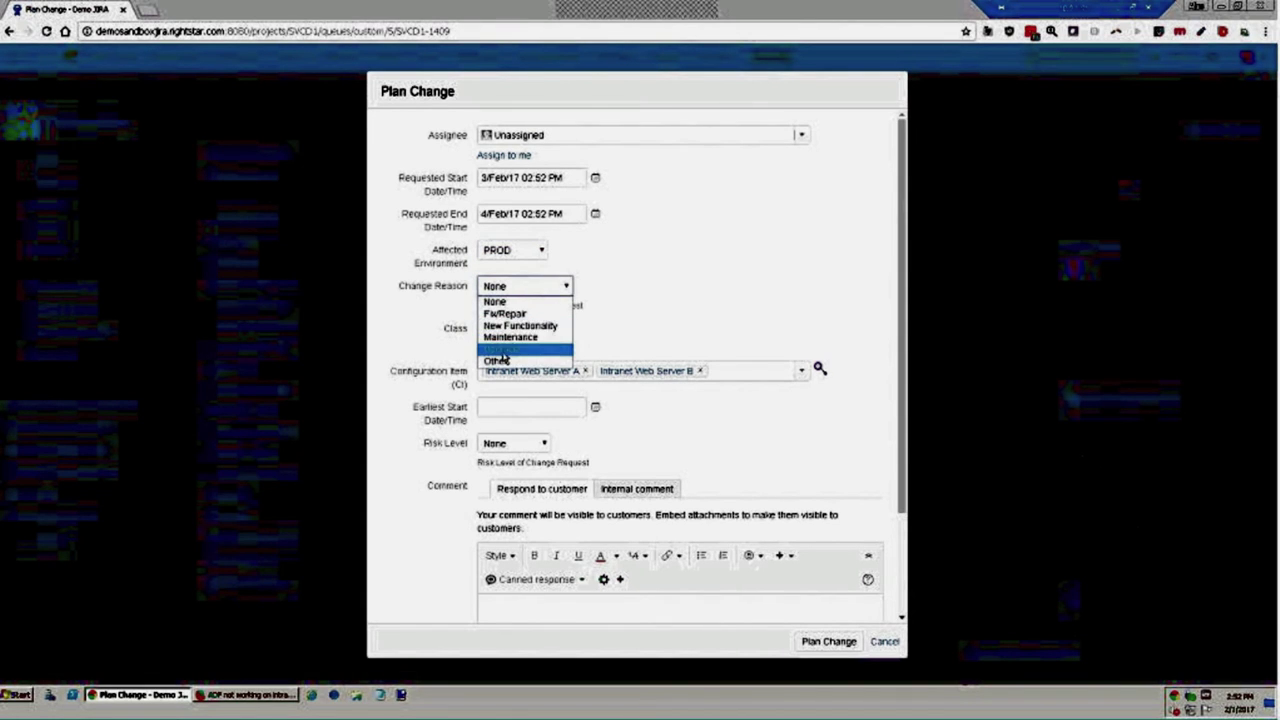
click(502, 349)
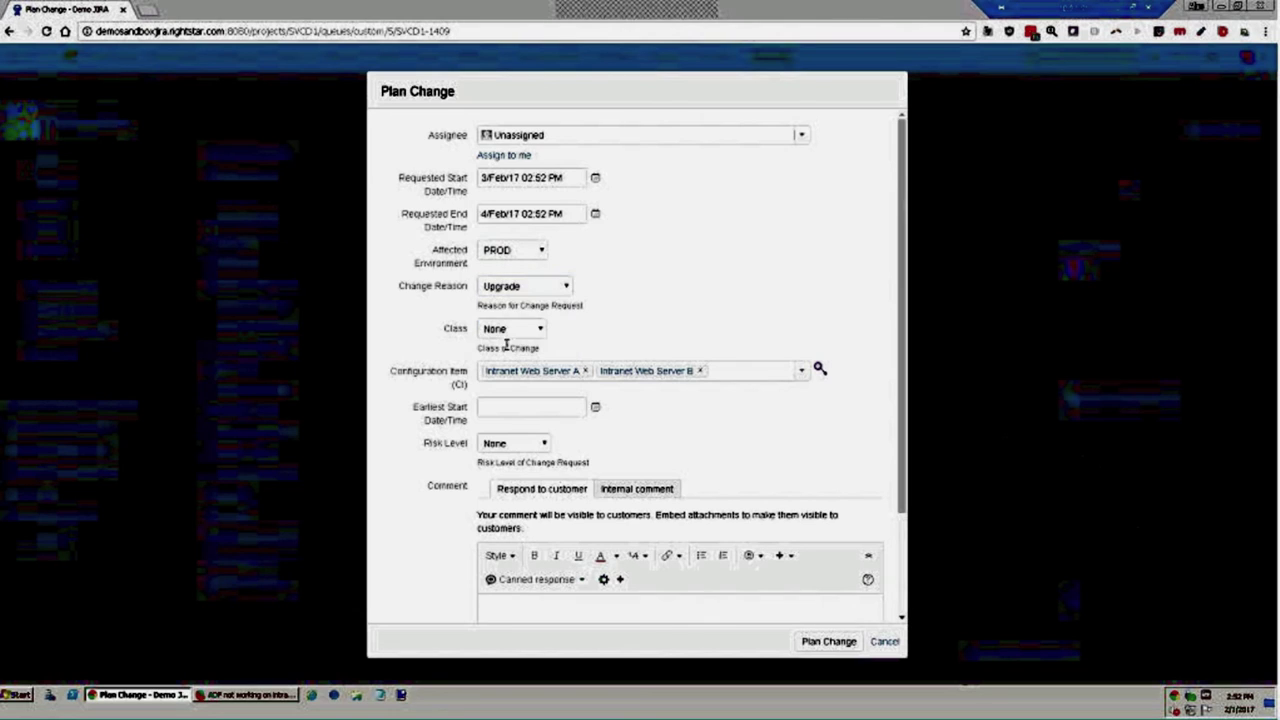
click(512, 330)
click(505, 392)
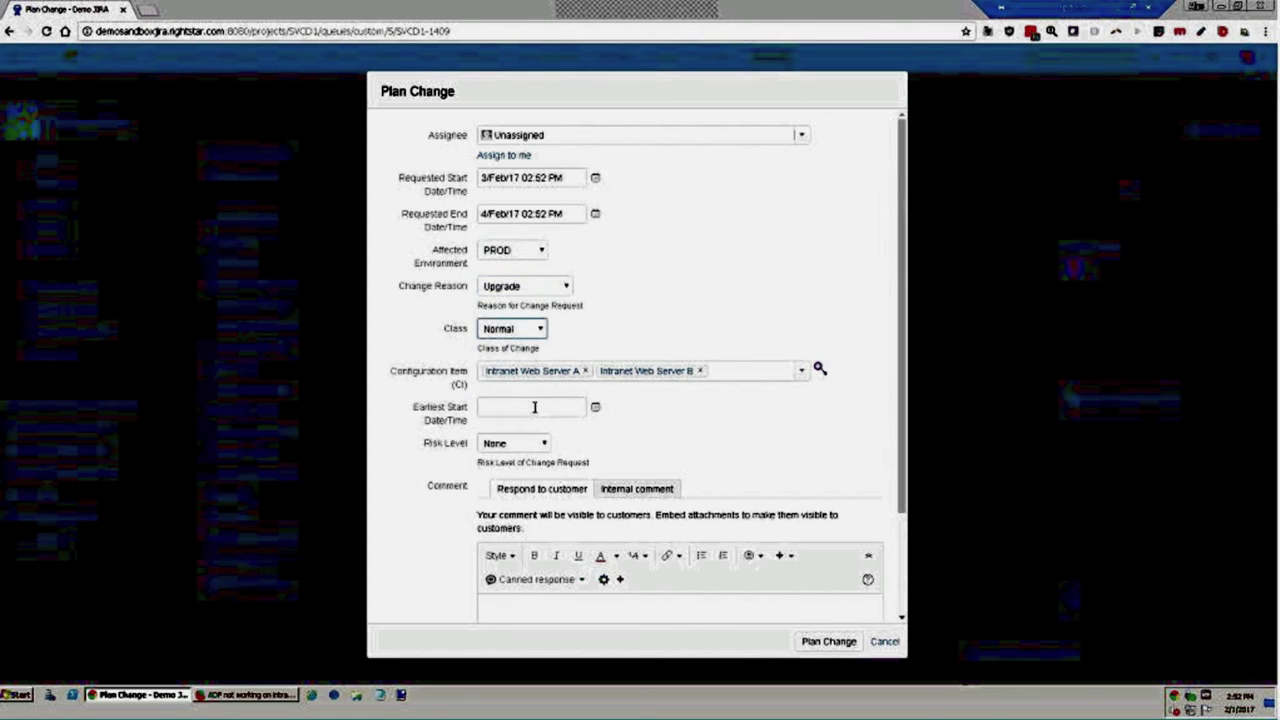
Step: Set the earliest start to 2/Feb/17 02:52 PM and the risk to Risk Level 5, assign the change to yourself and submit the plan
click(597, 409)
click(703, 466)
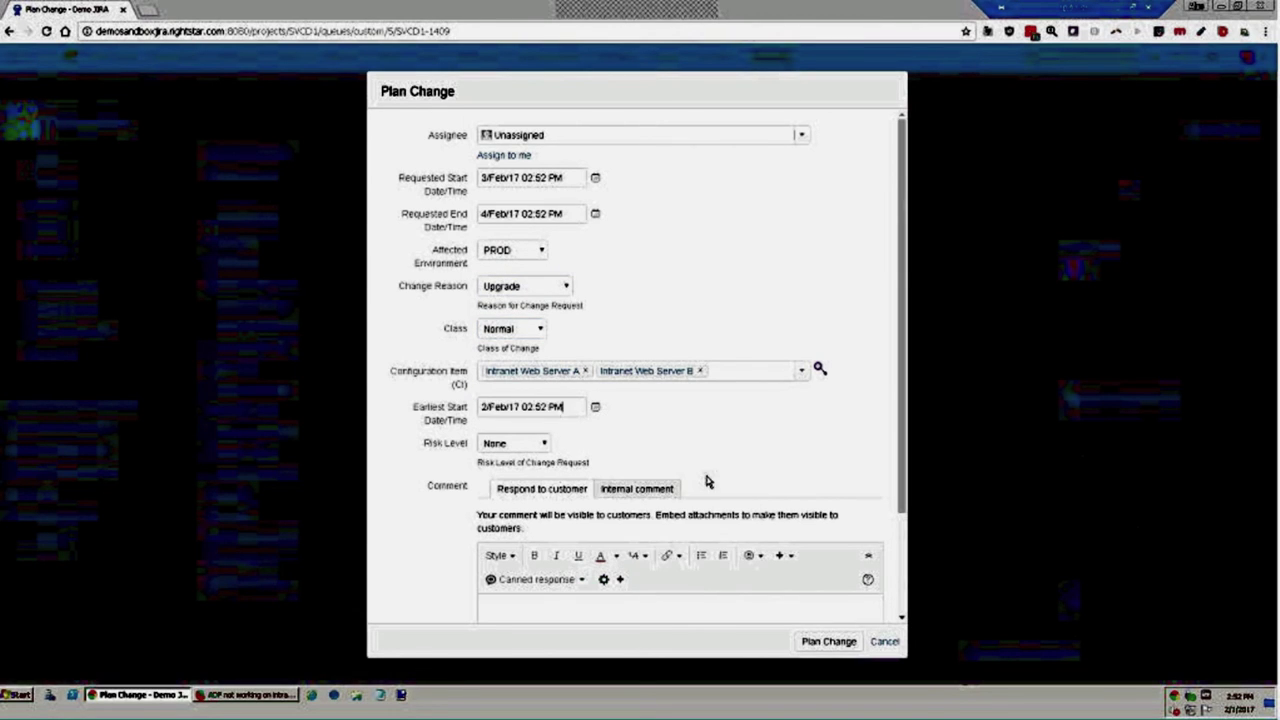
click(546, 445)
click(540, 521)
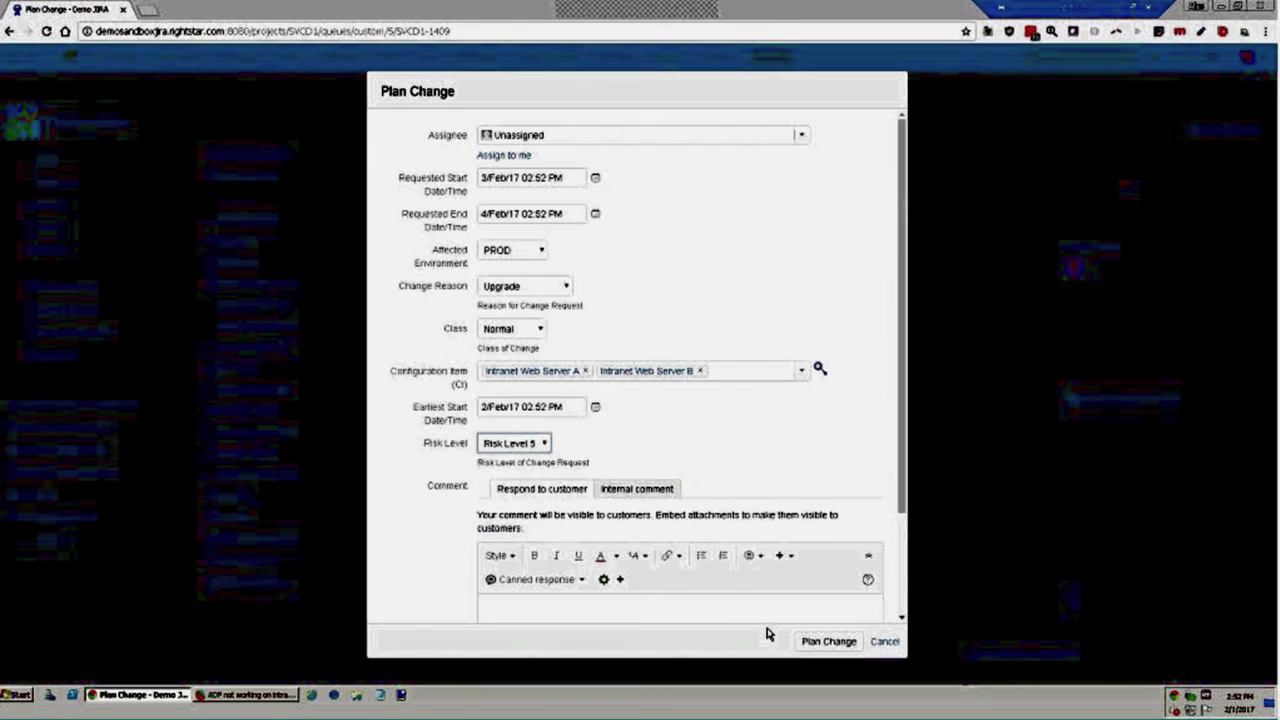
click(520, 157)
click(832, 641)
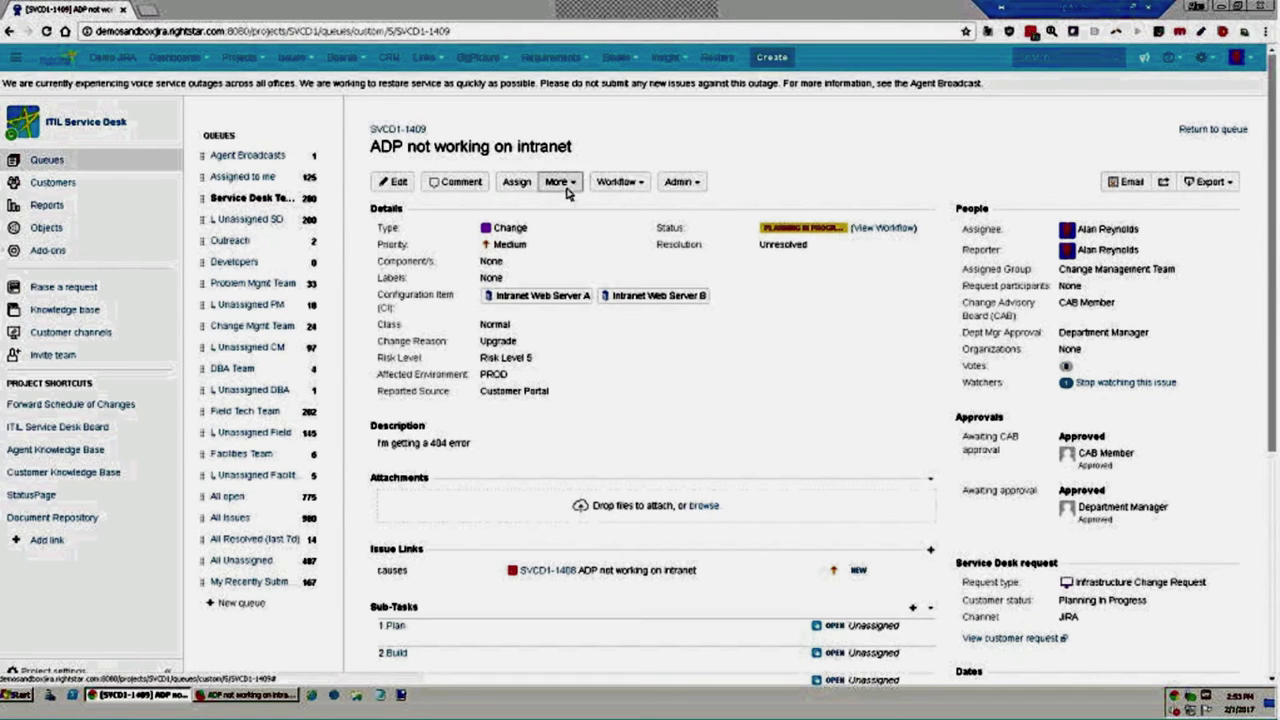
click(620, 183)
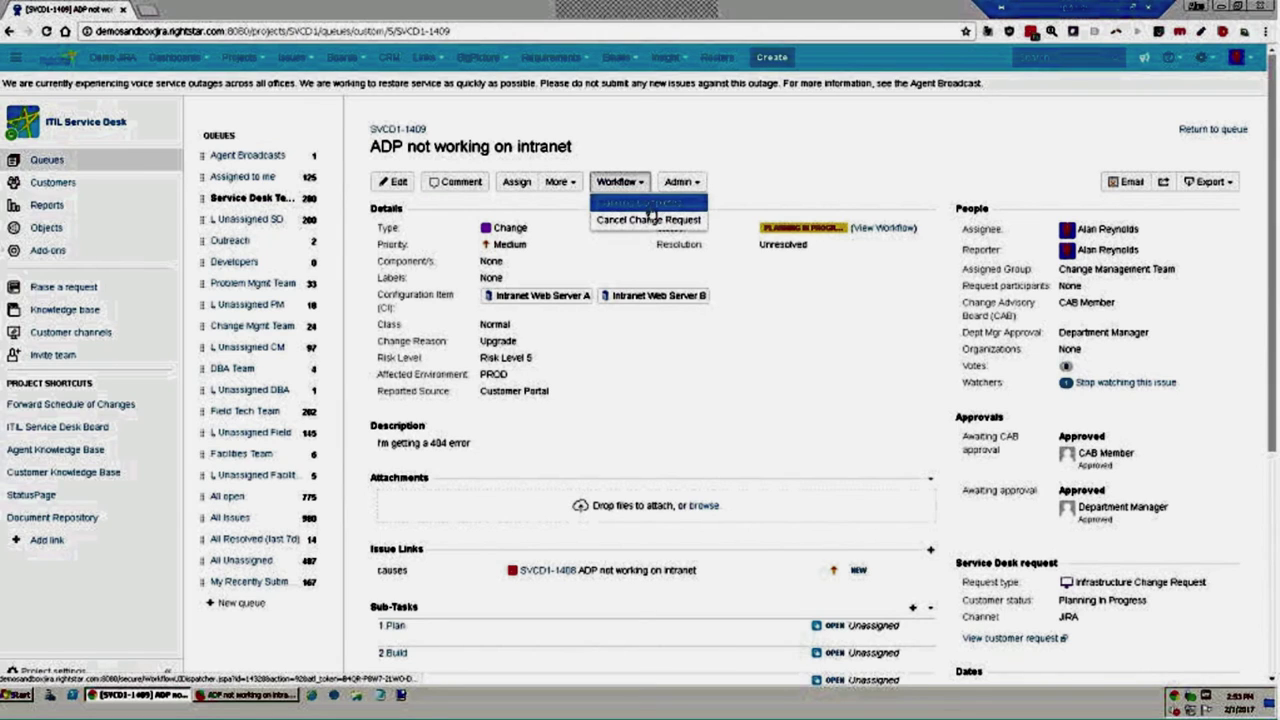
click(649, 205)
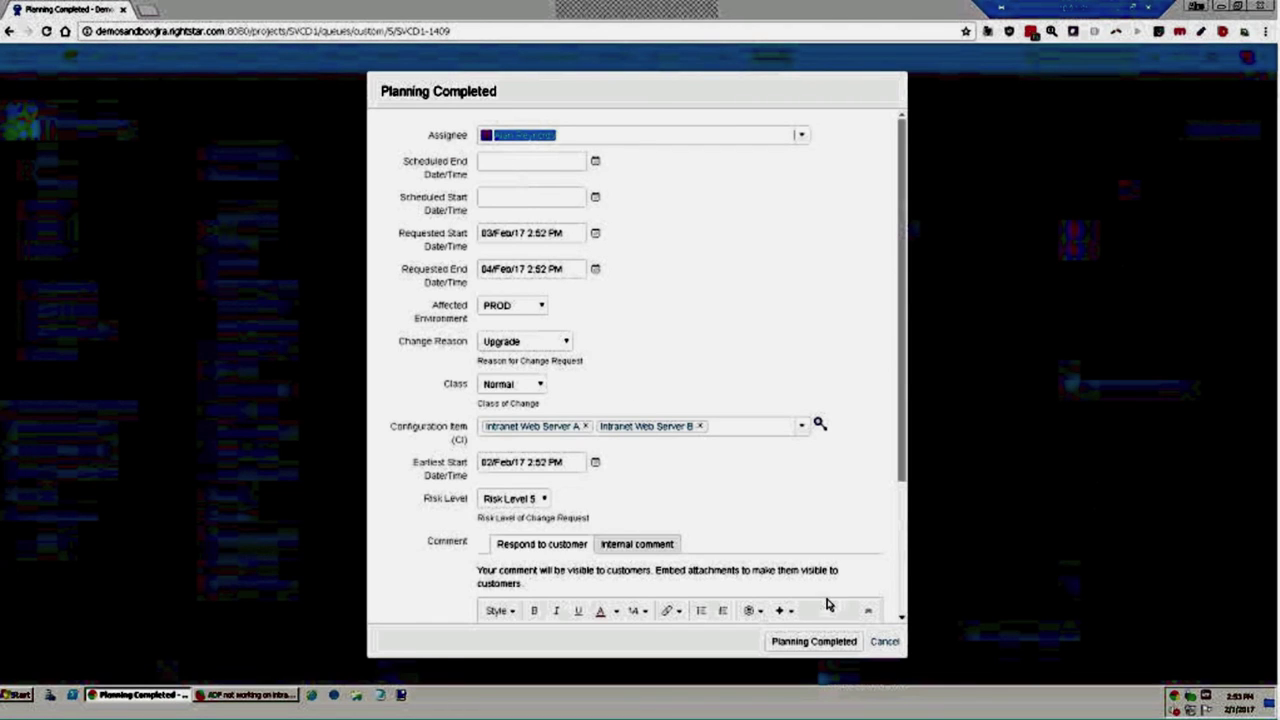
click(886, 643)
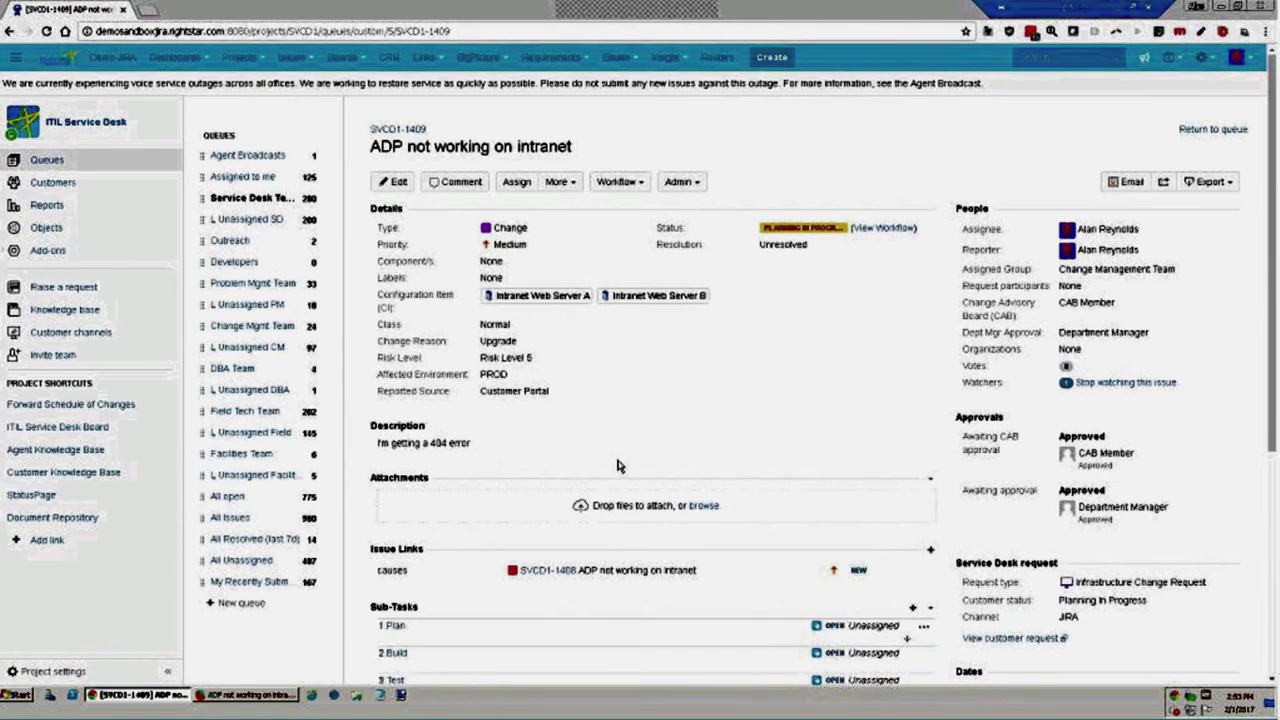
Step: View the planned change in the February 2017 Forward Schedule of Changes calendar, and close the calendar
click(109, 411)
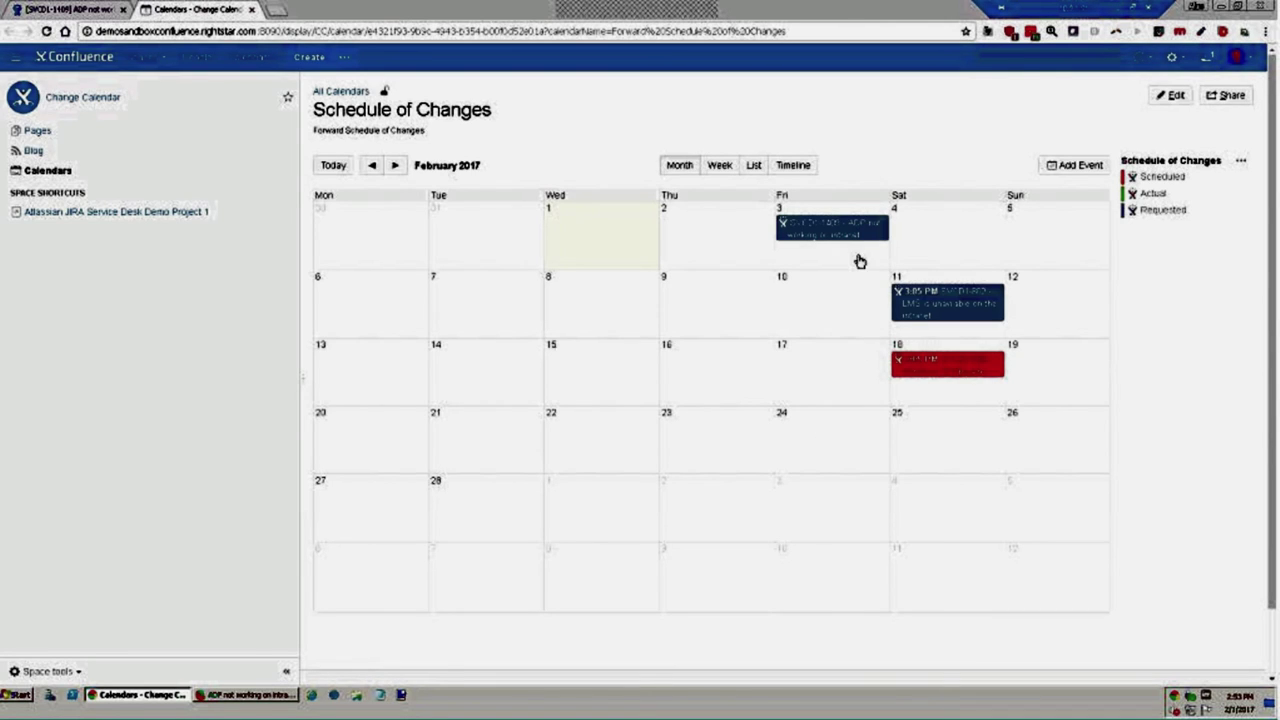
mouse_move(1183, 176)
click(251, 9)
Step: Cancel the change request and examine the transitions around its current state in the workflow diagram
click(617, 183)
click(617, 210)
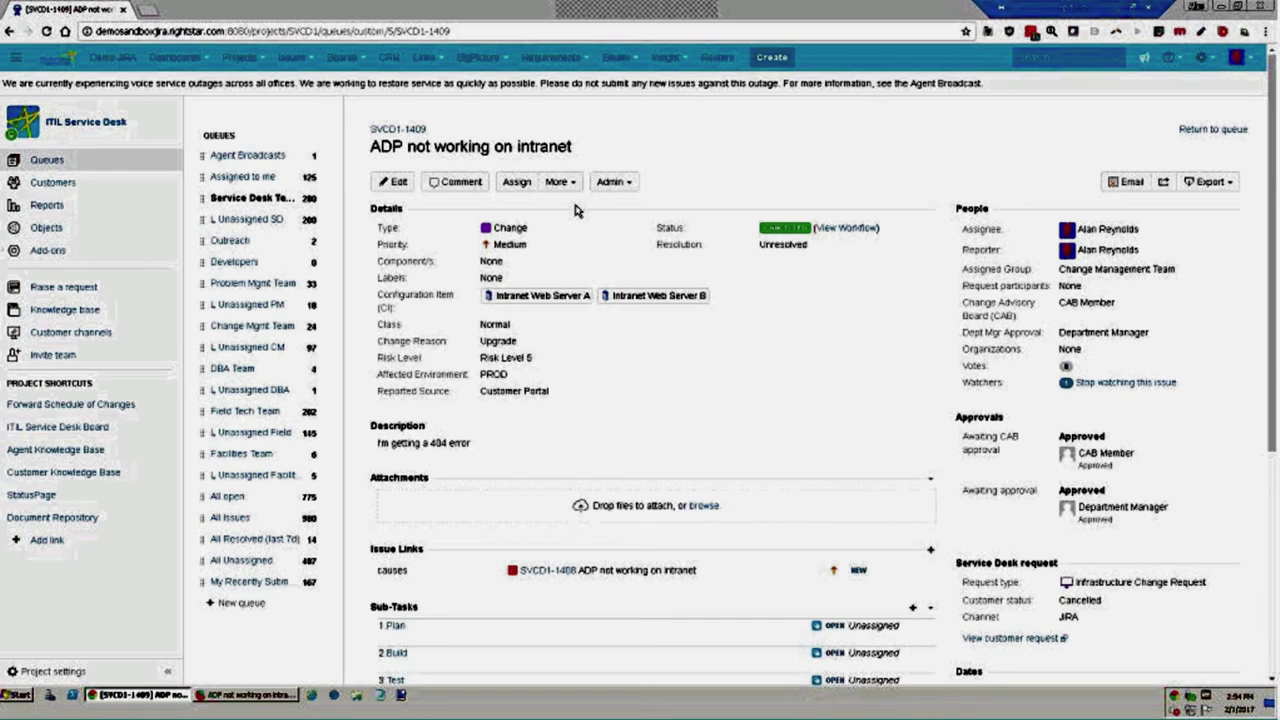
click(852, 228)
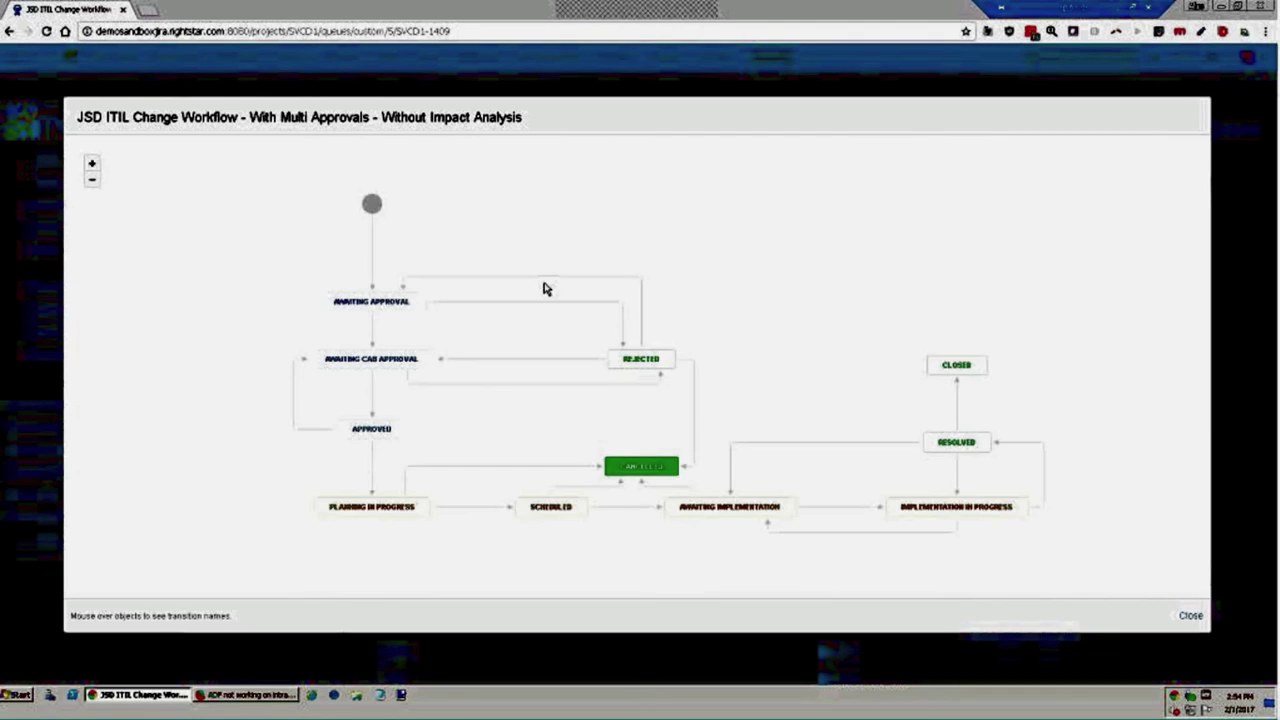
mouse_move(645, 458)
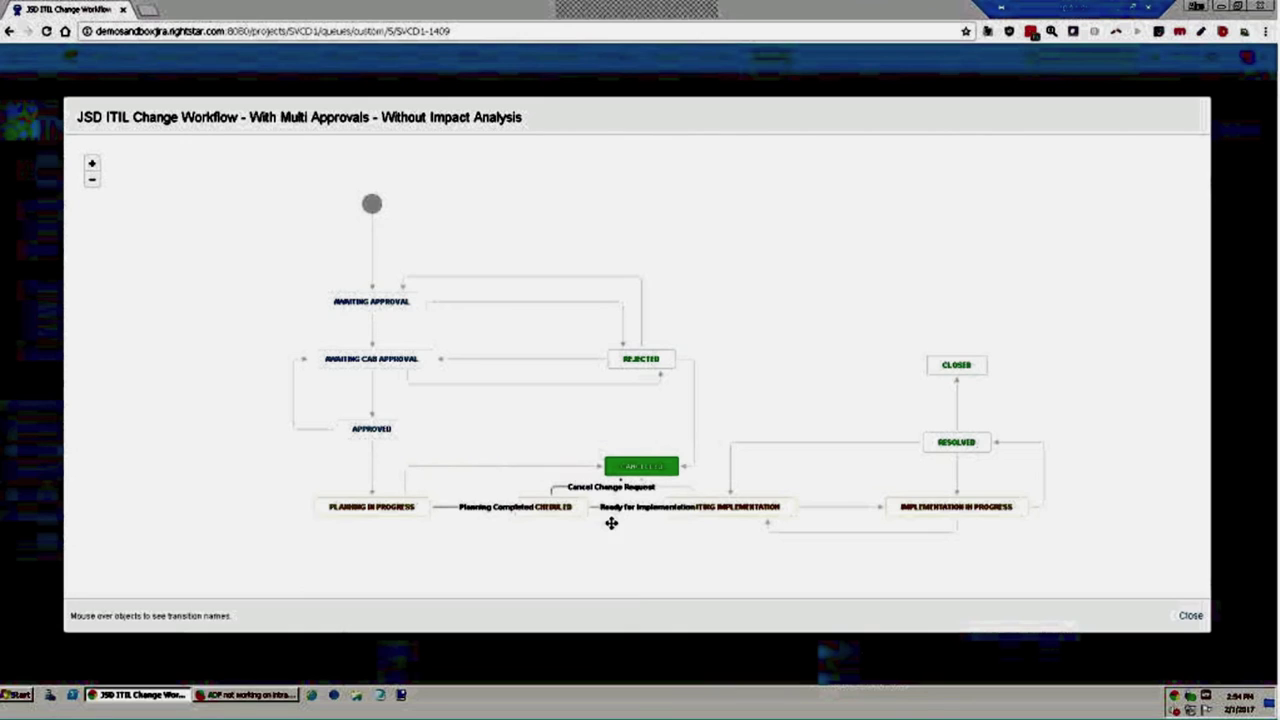
click(1190, 615)
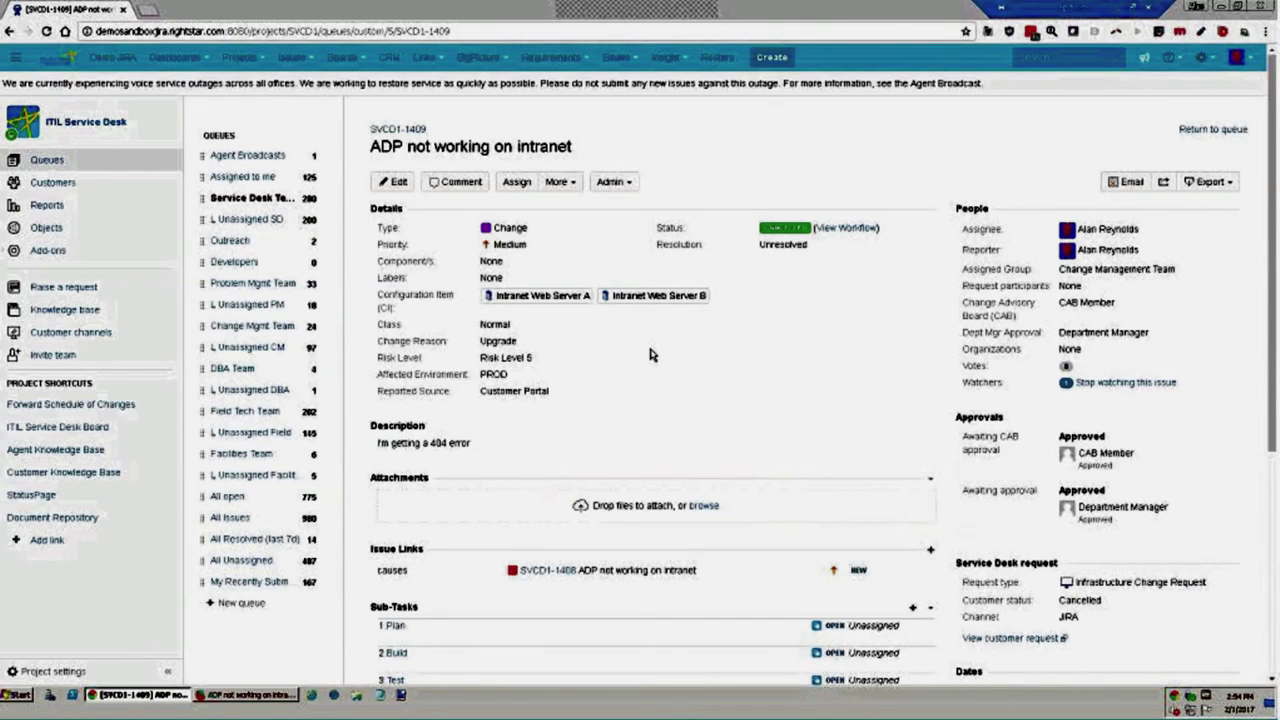
Step: Open the linked problem SVCD1-1408, and review the service desk's Workload and SLA goals reports
click(550, 570)
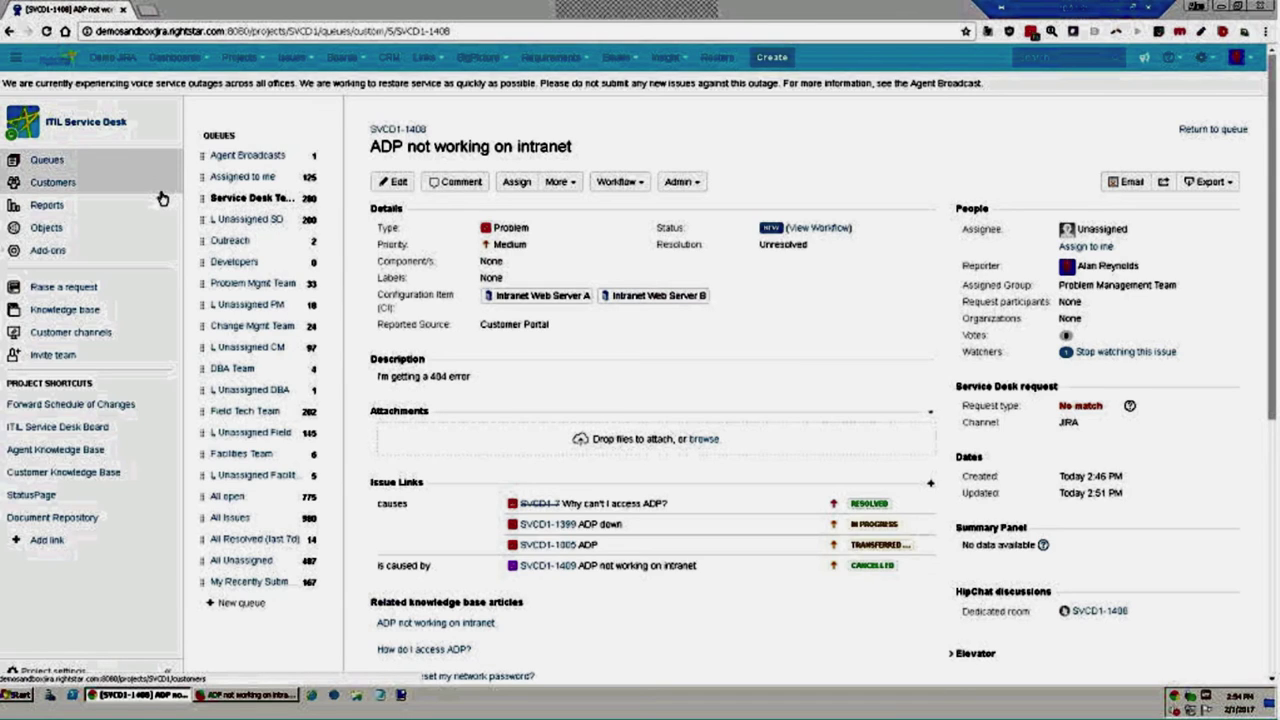
click(77, 206)
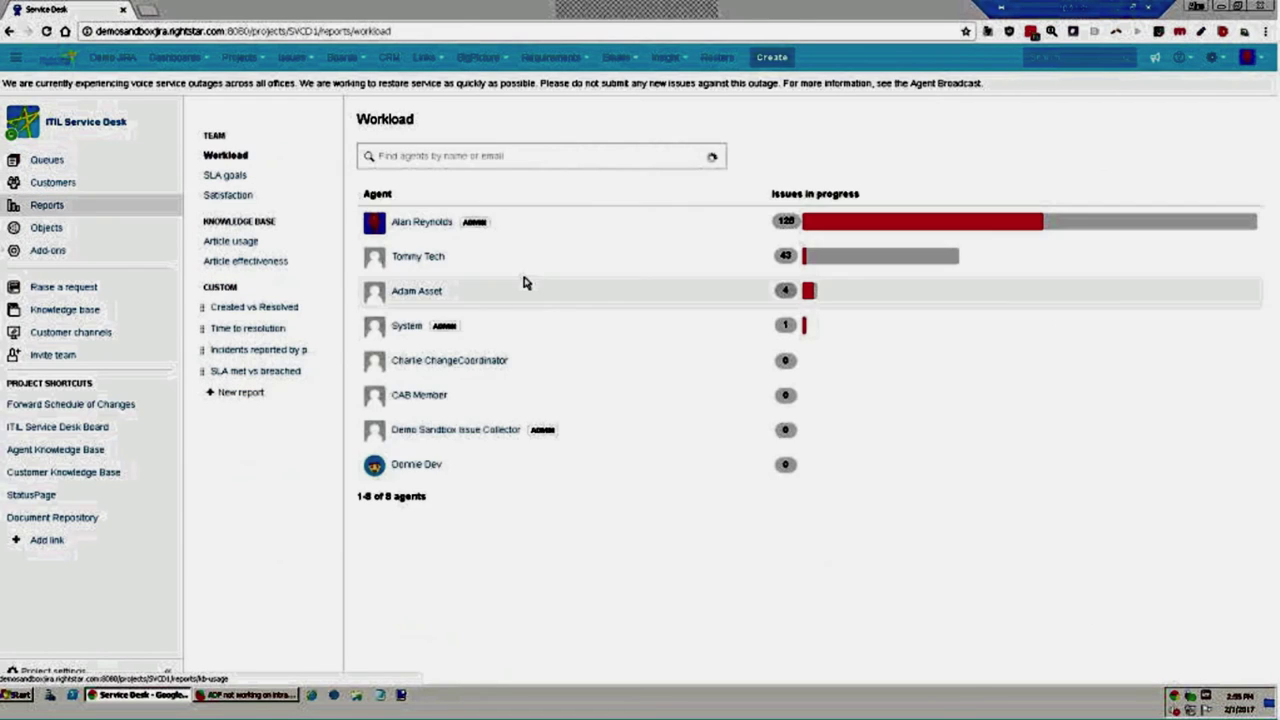
click(226, 177)
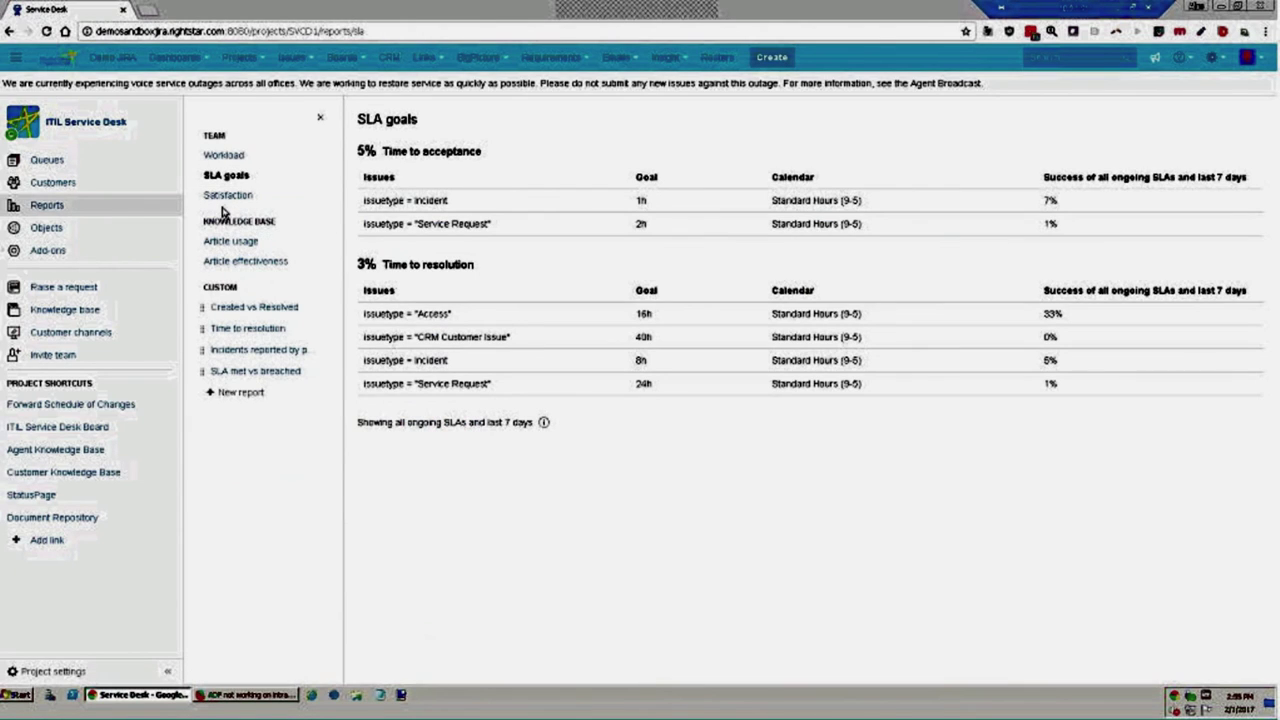
drag(369, 150, 385, 150)
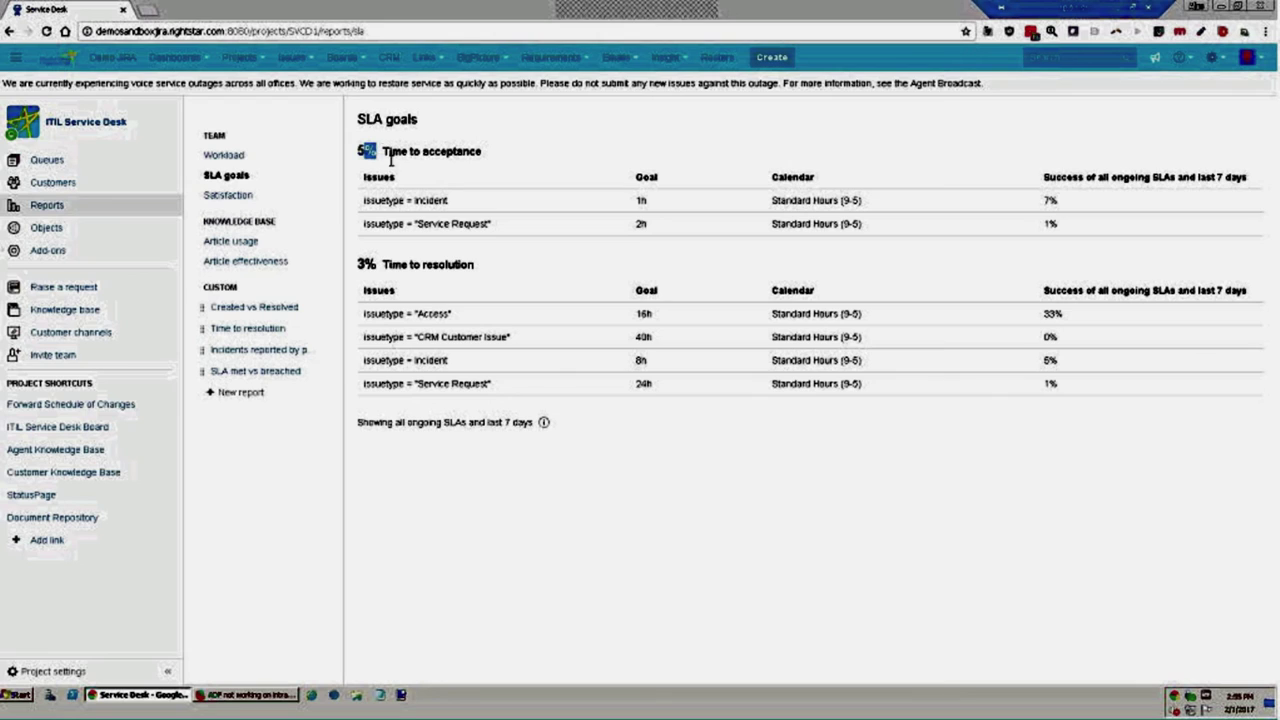
Step: Open the Customer satisfaction report and switch it to a longer period to review the customers' comments and ratings
click(226, 195)
click(770, 233)
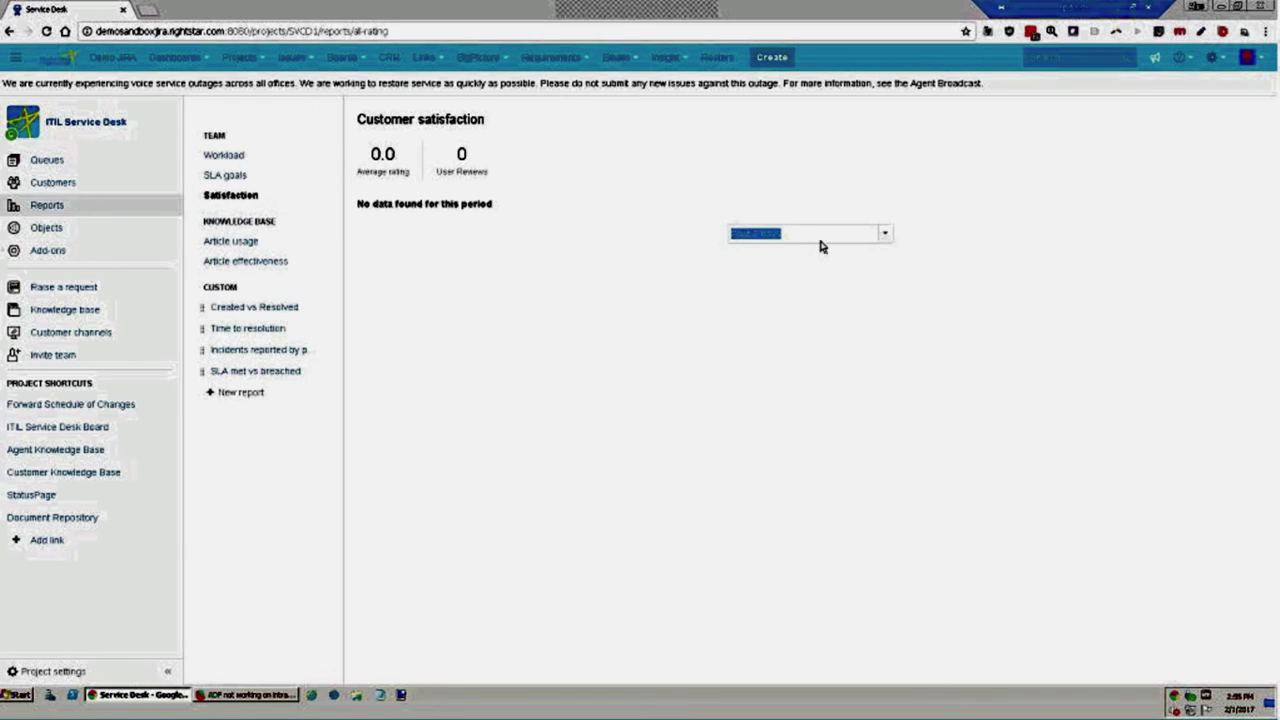
click(772, 358)
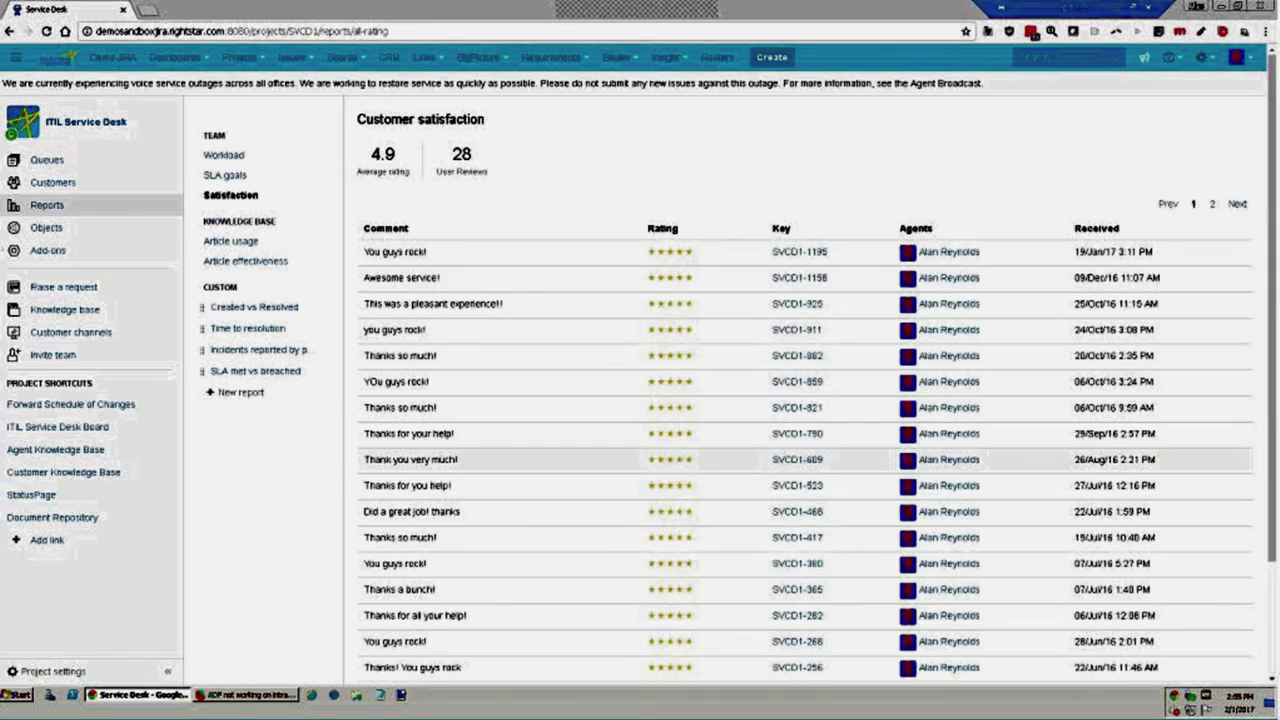
drag(366, 244, 671, 251)
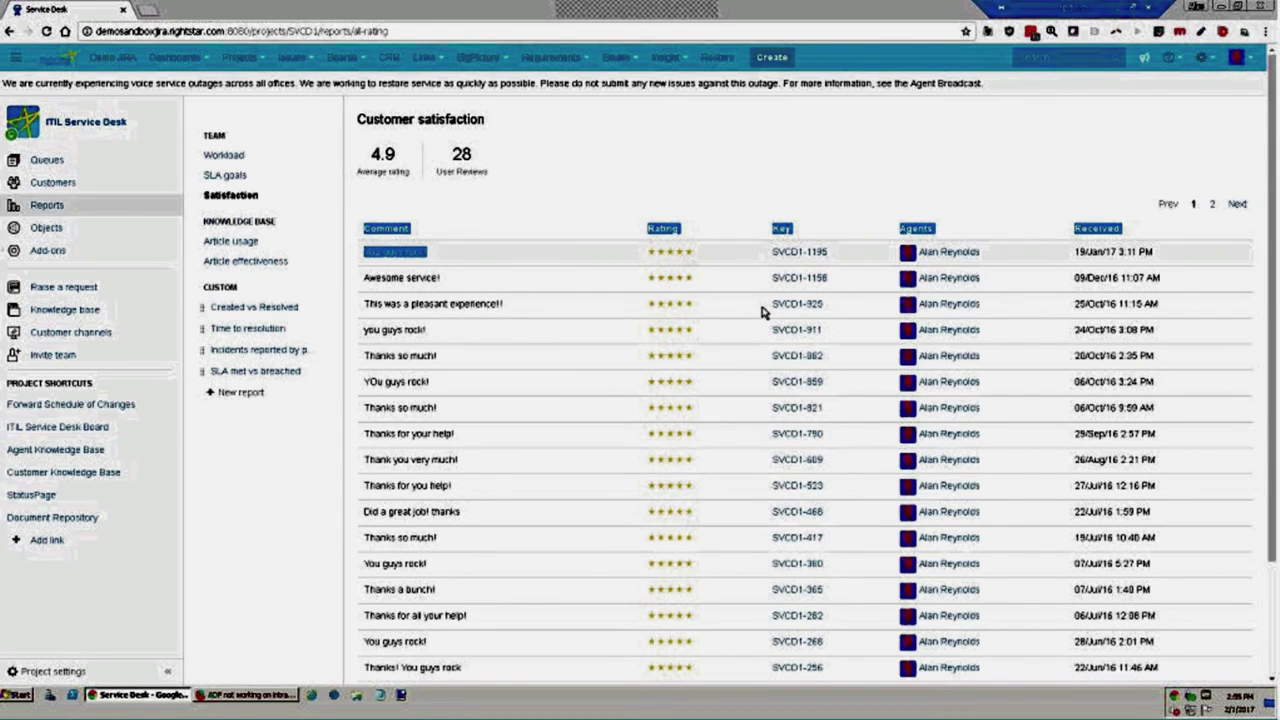
Step: Open the rated request SVCD1-1195 in a separate tab to view its satisfaction feedback, and close that tab
right_click(788, 255)
click(818, 264)
click(220, 12)
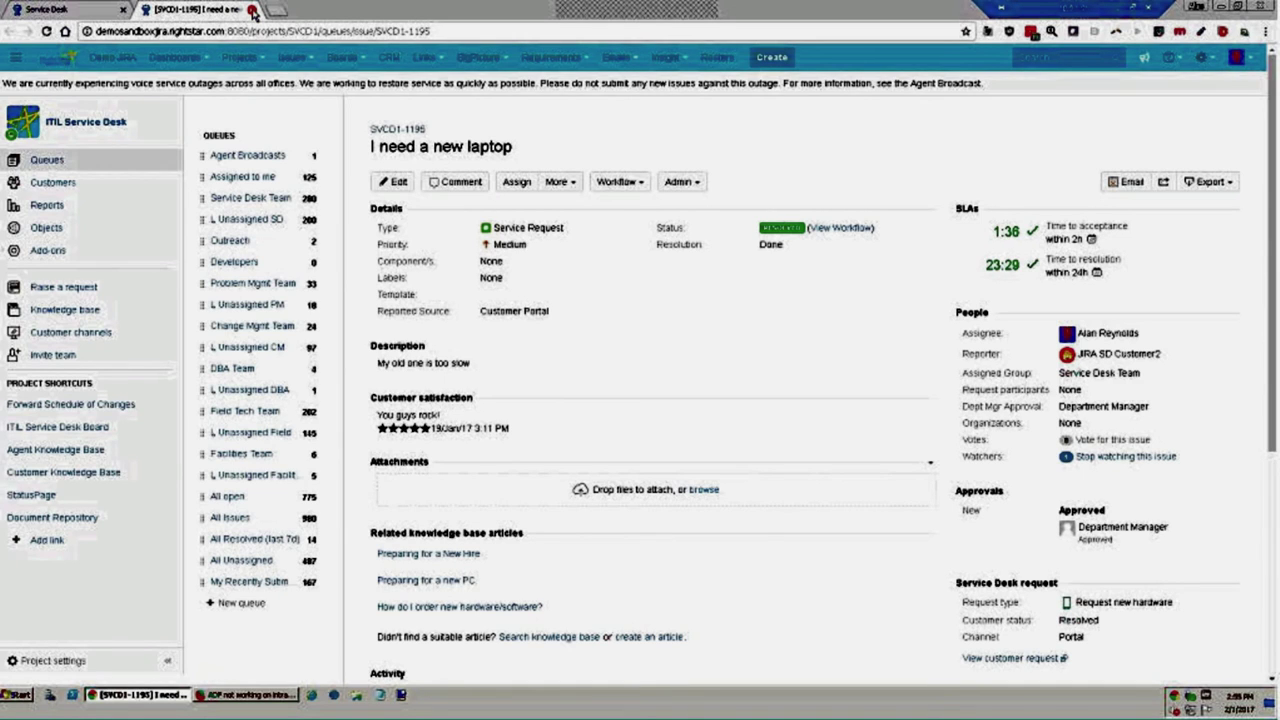
click(253, 10)
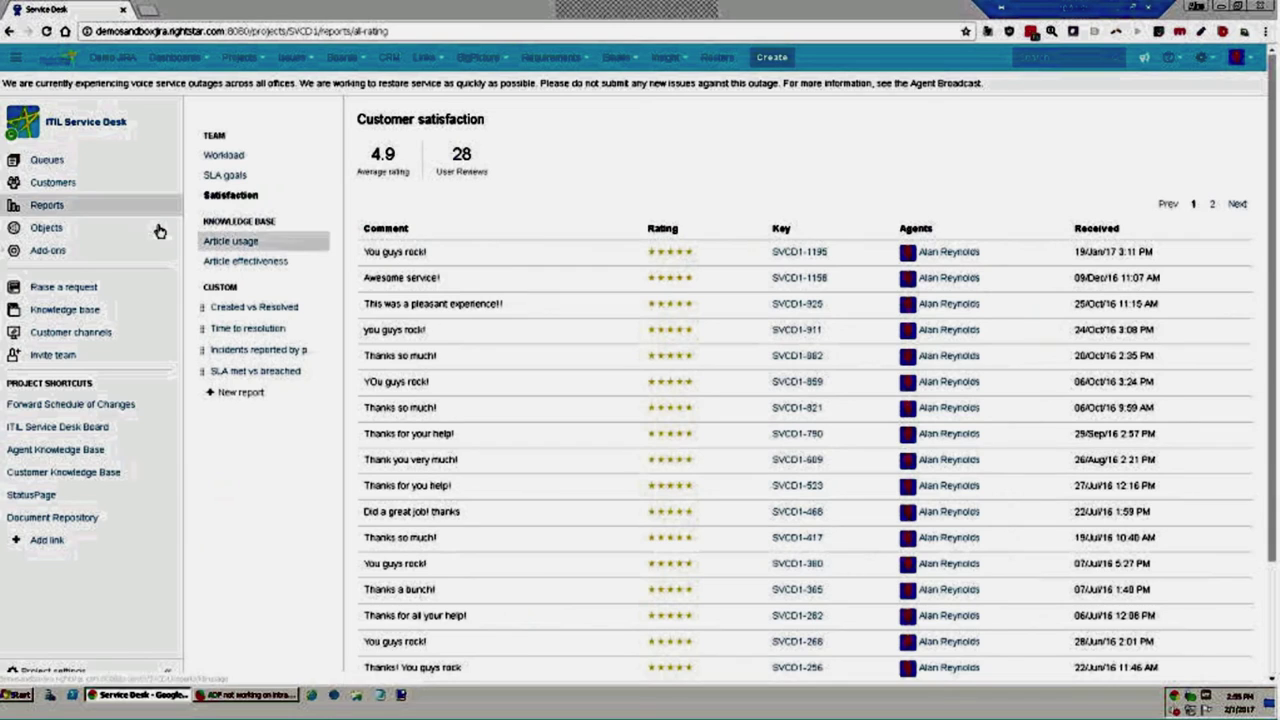
Step: Leave the reports to view the Demo System Dashboard, and return to the ITIL Service Desk project's queues
click(55, 166)
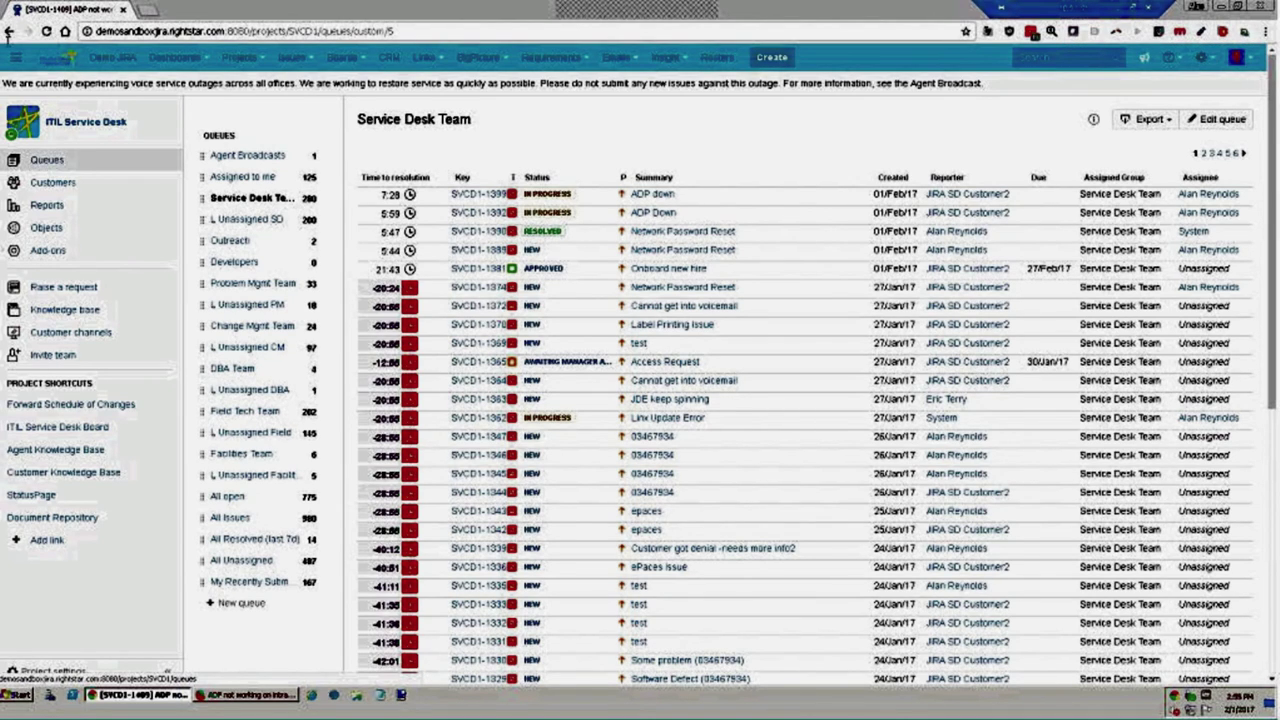
click(60, 57)
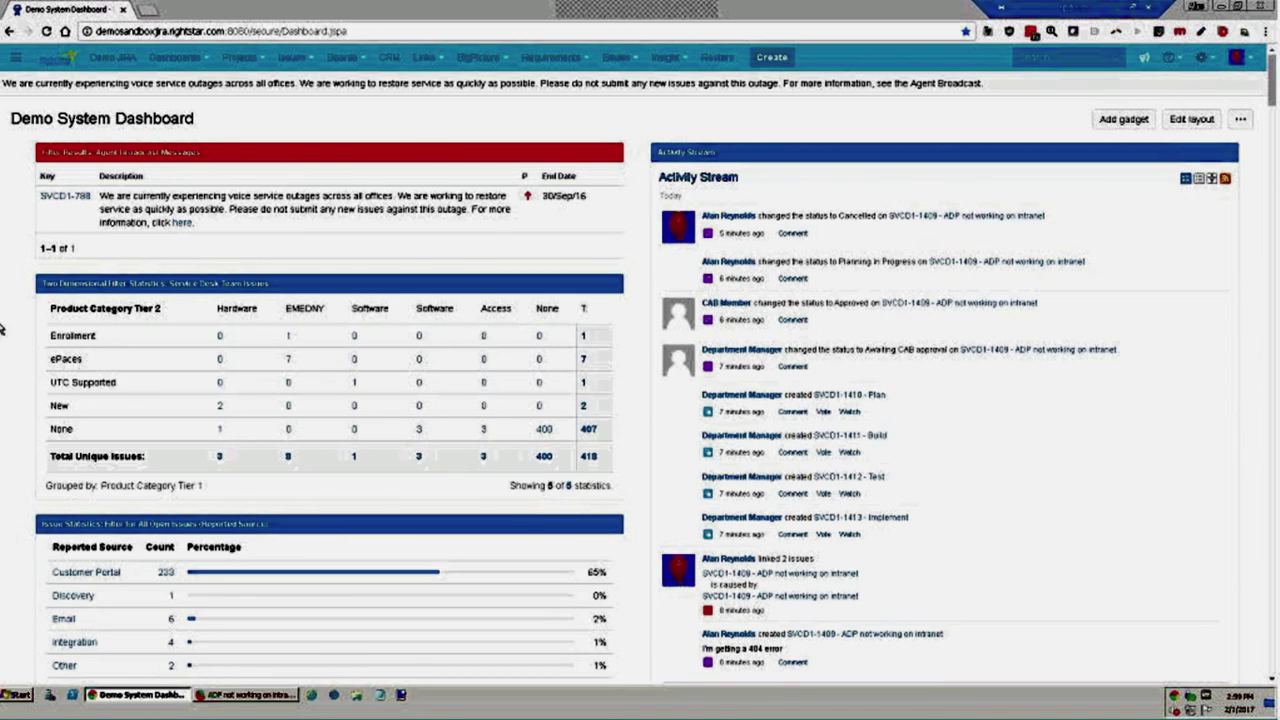
click(256, 62)
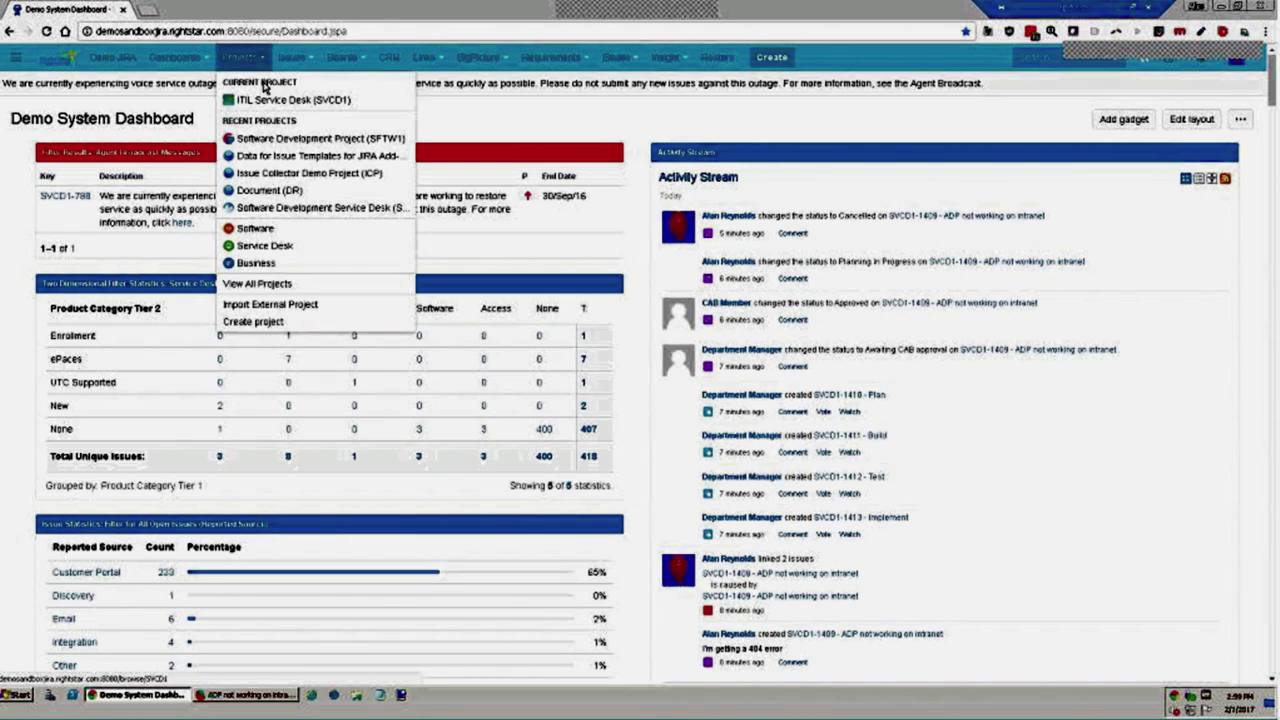
click(269, 100)
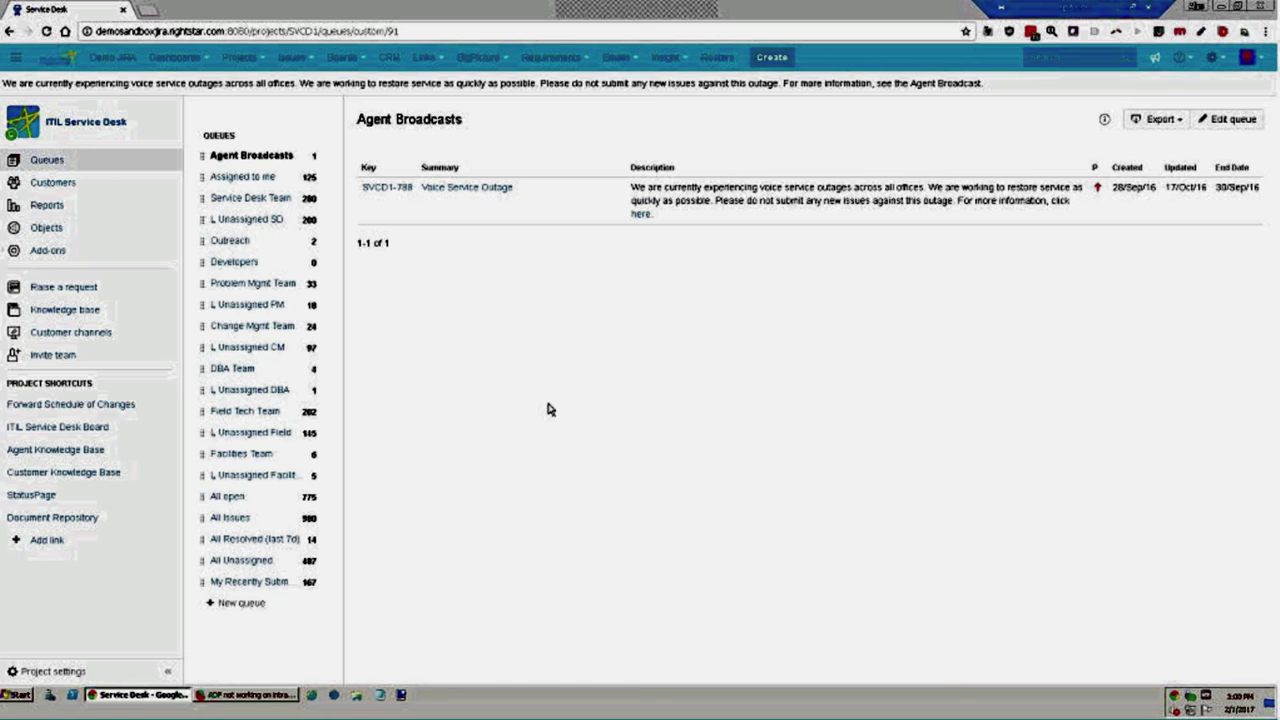
Step: Open the ITIL Service Desk Board, view only the issues assigned to you, and clear that quick filter
click(64, 430)
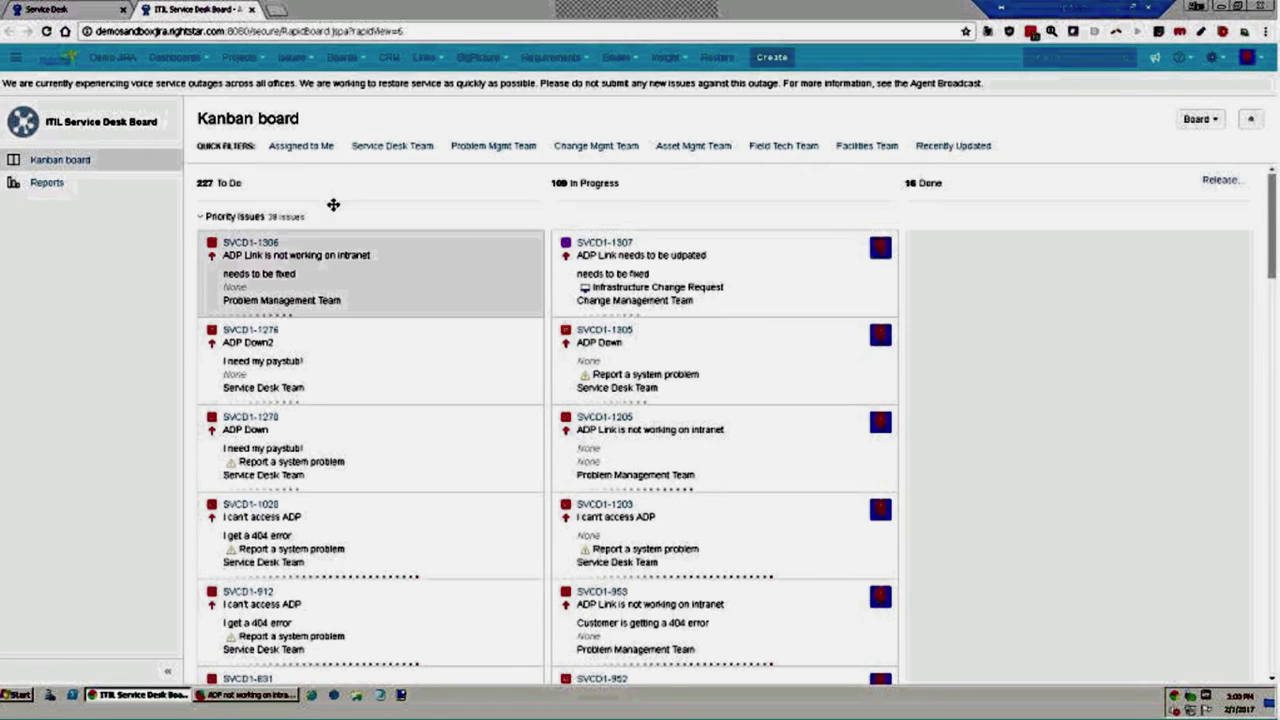
click(305, 148)
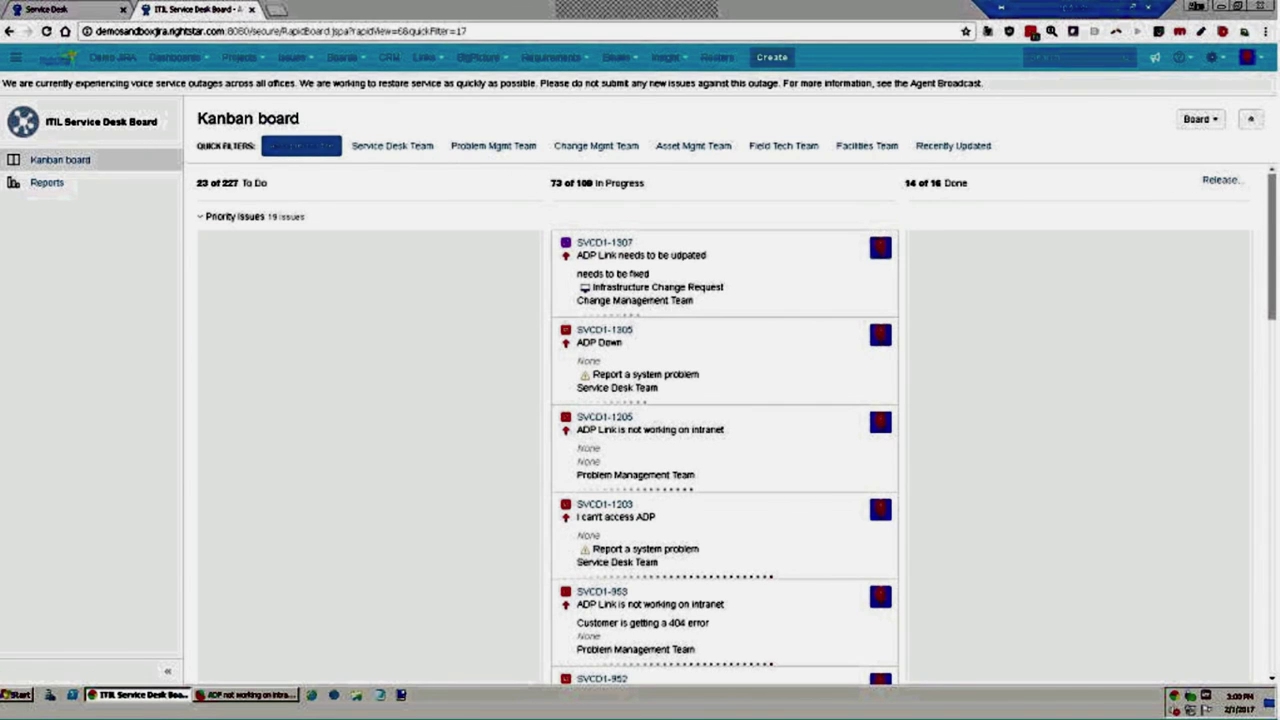
click(325, 148)
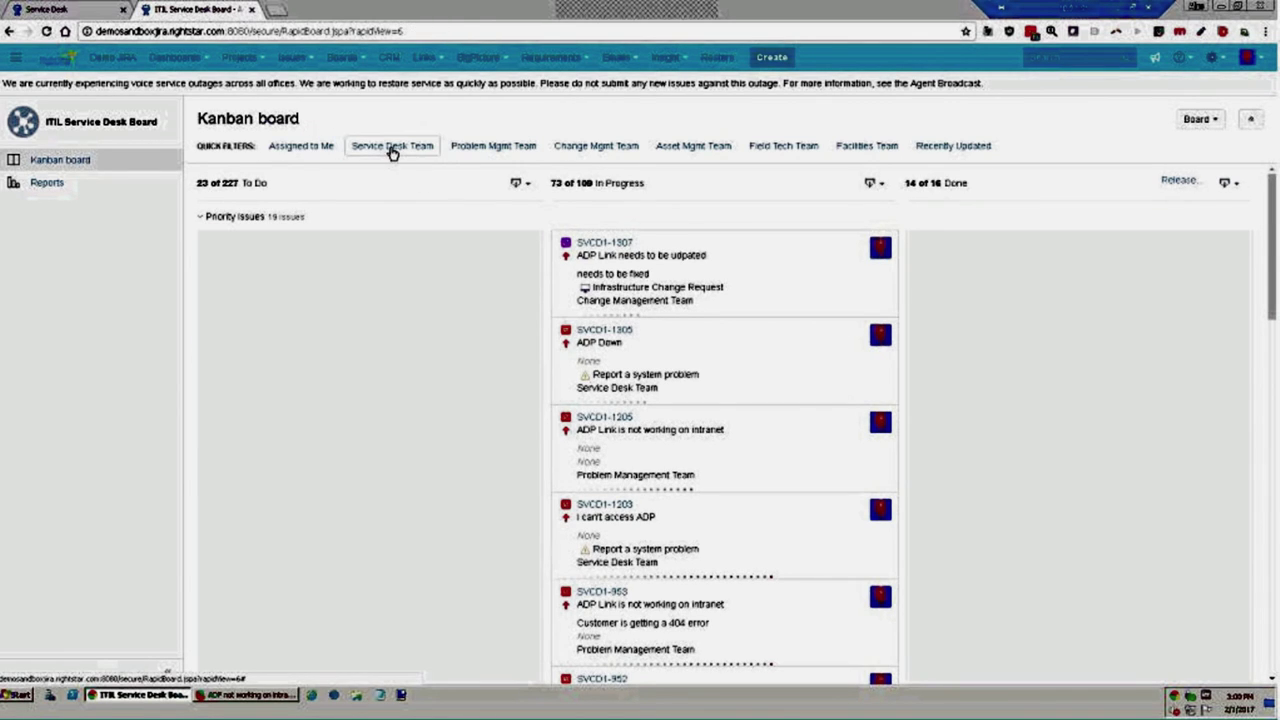
Step: Filter the Kanban board to Service Desk Team, move SVCD1-1276 from To Do to In Progress, and close the board
click(391, 148)
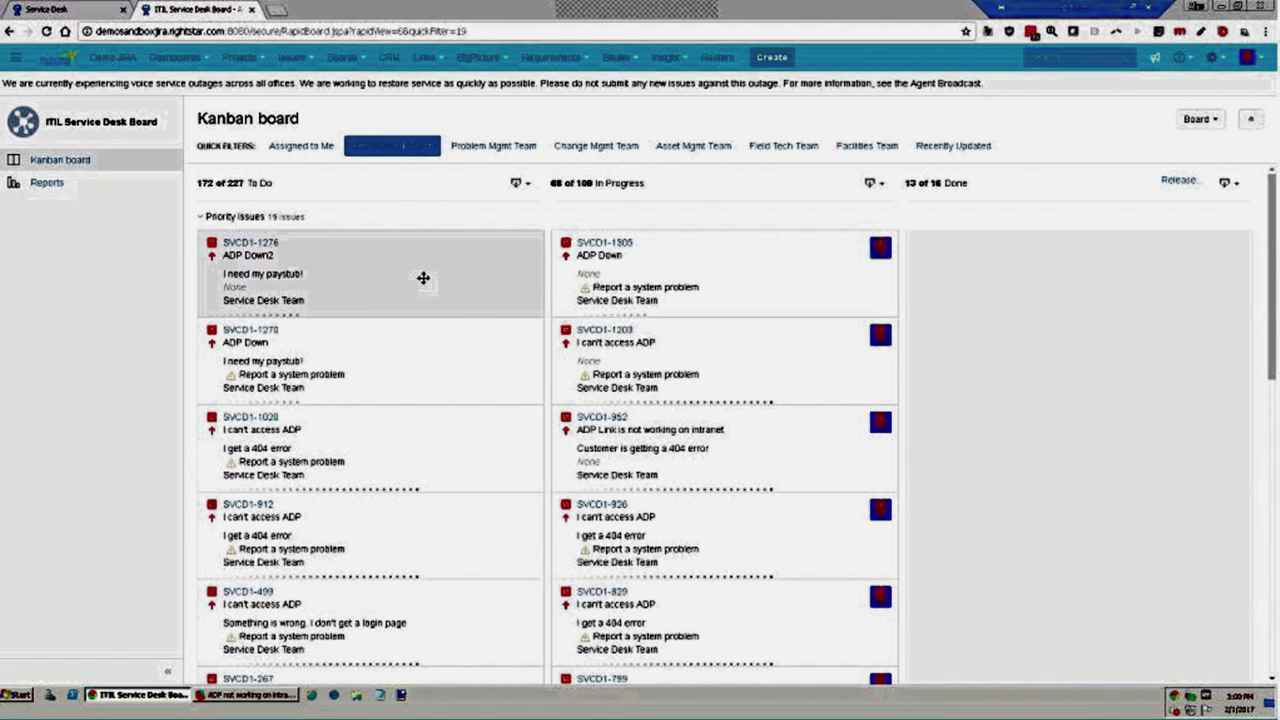
drag(423, 277, 703, 302)
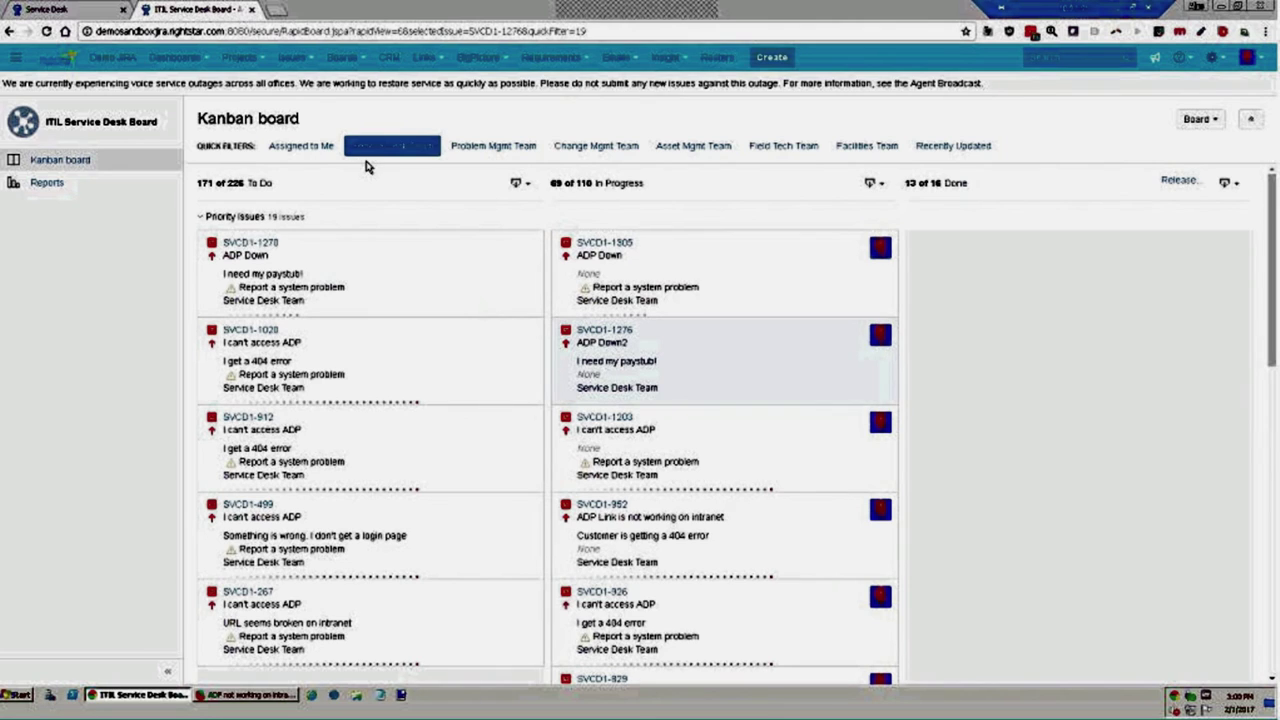
click(253, 10)
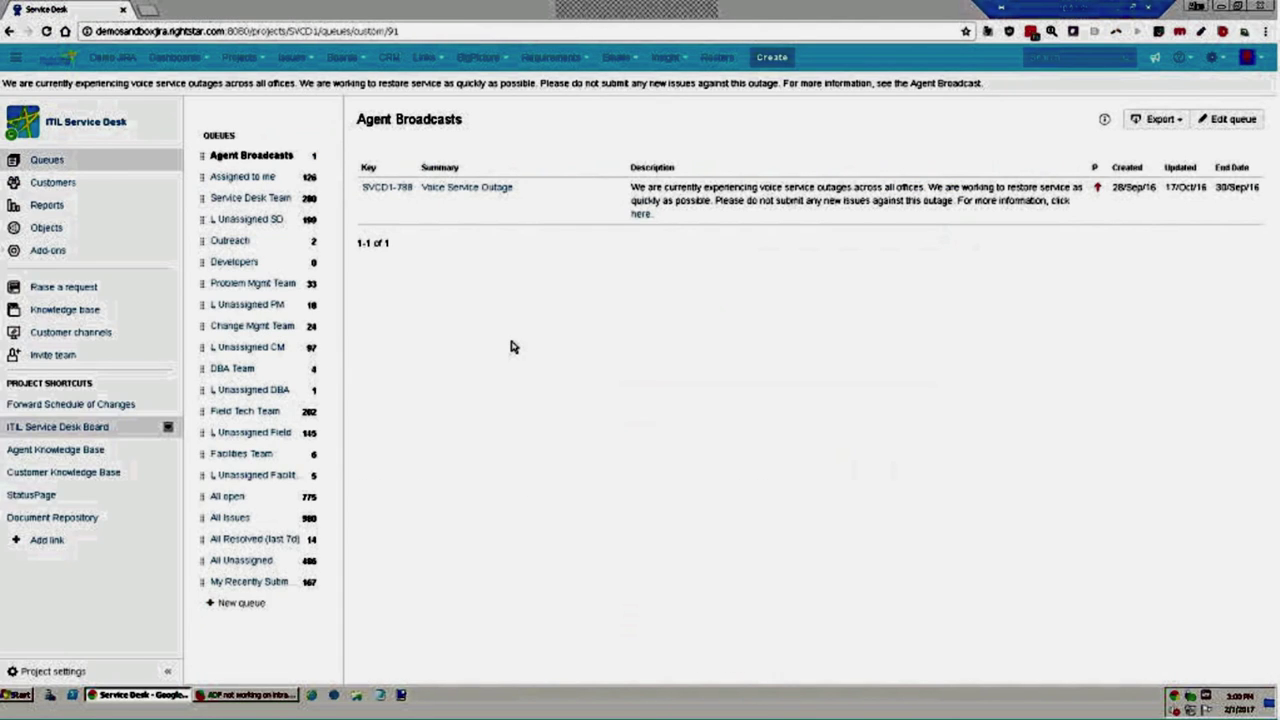